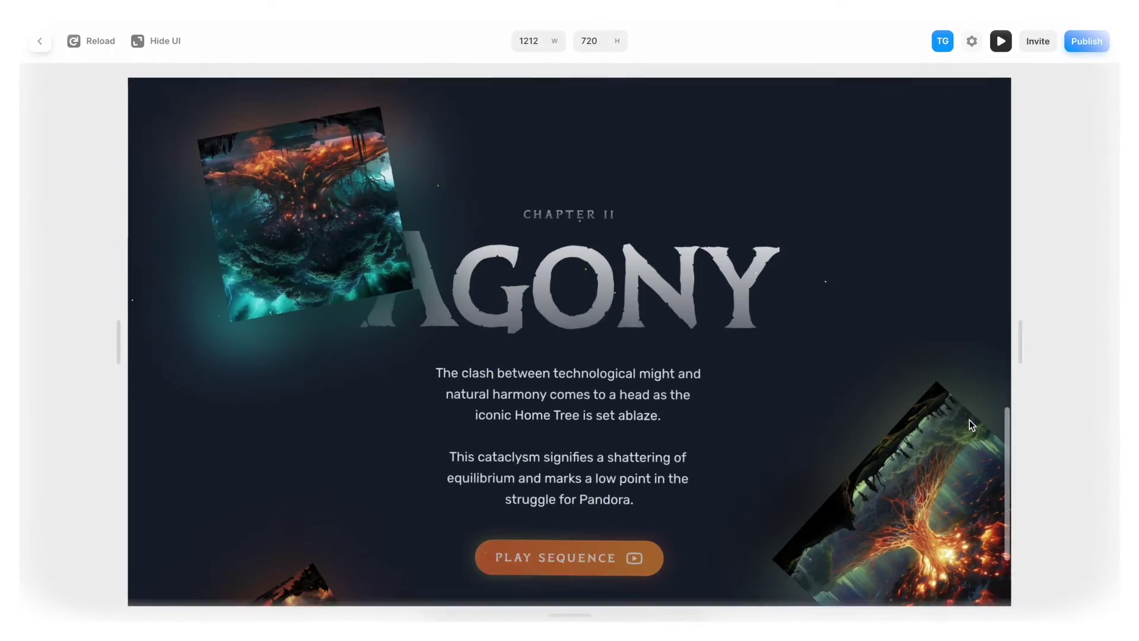
- Scroll through the preview of the Agony section to examine the parallax motion of the floating images
scroll(971, 420, down, 3)
scroll(973, 421, up, 3)
scroll(977, 421, down, 1)
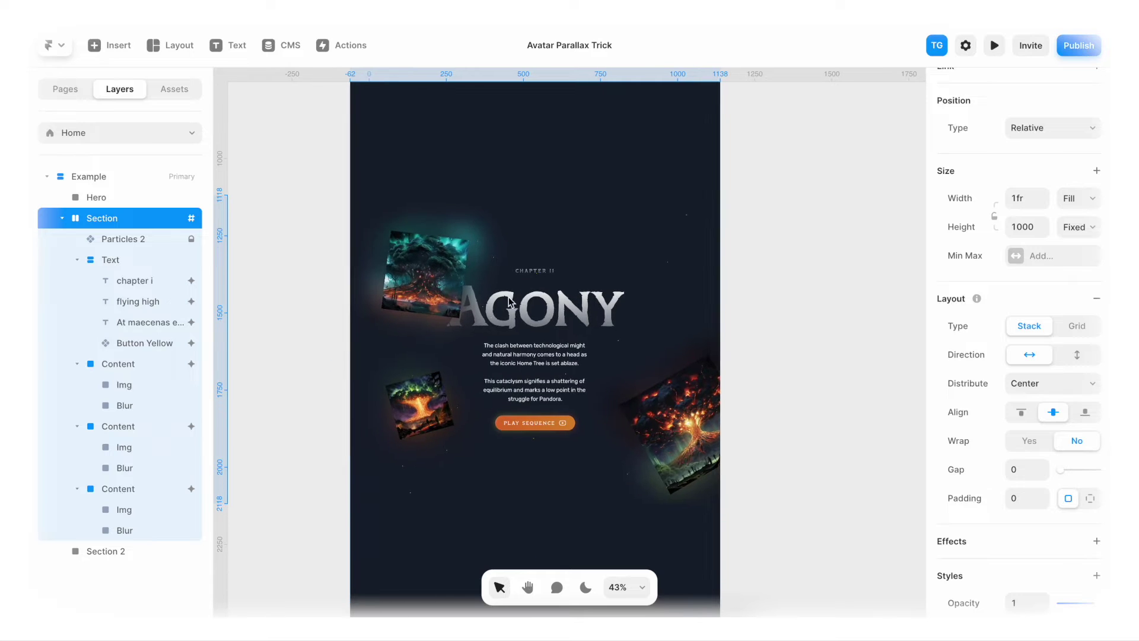
- Inspect the example section's particles layer and its text layers: chapter label, title, paragraph and button
click(105, 240)
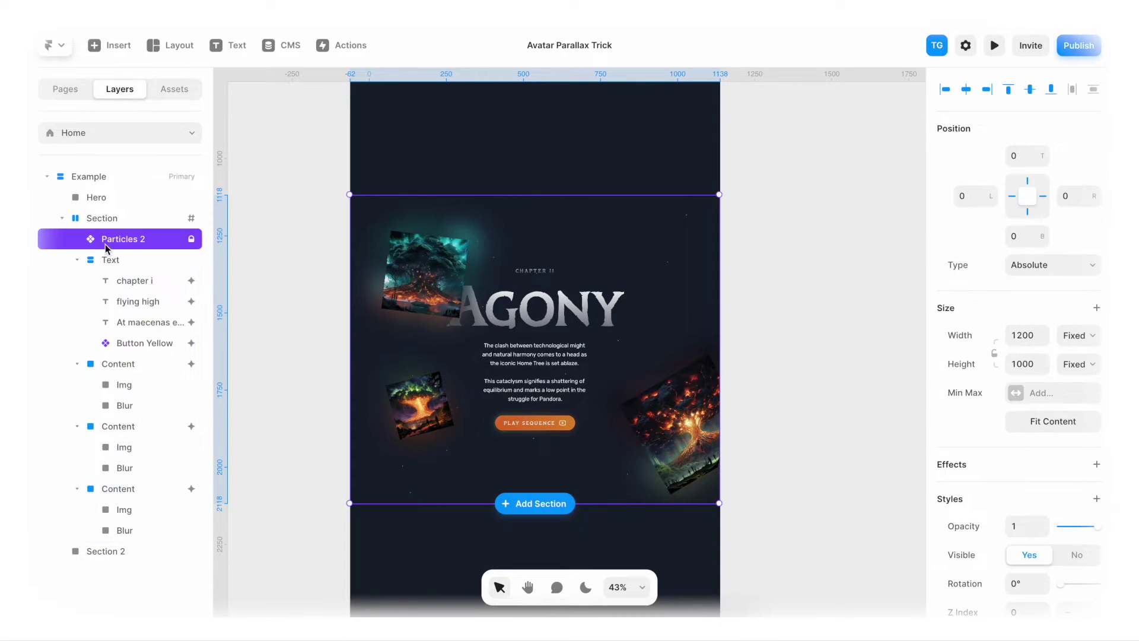
click(99, 261)
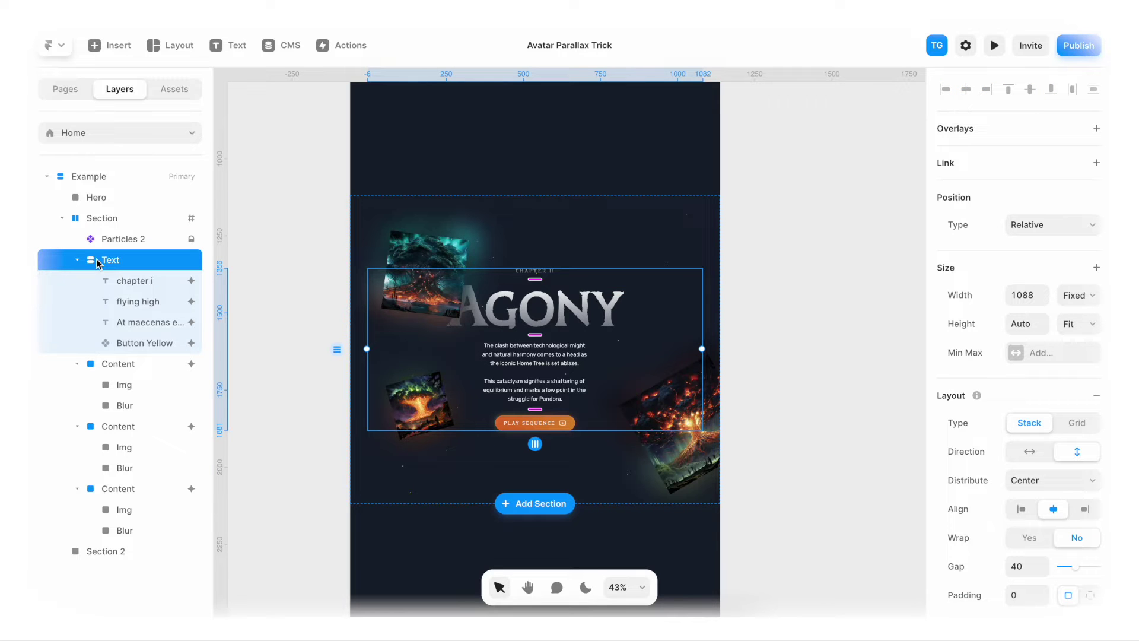
click(108, 281)
click(109, 302)
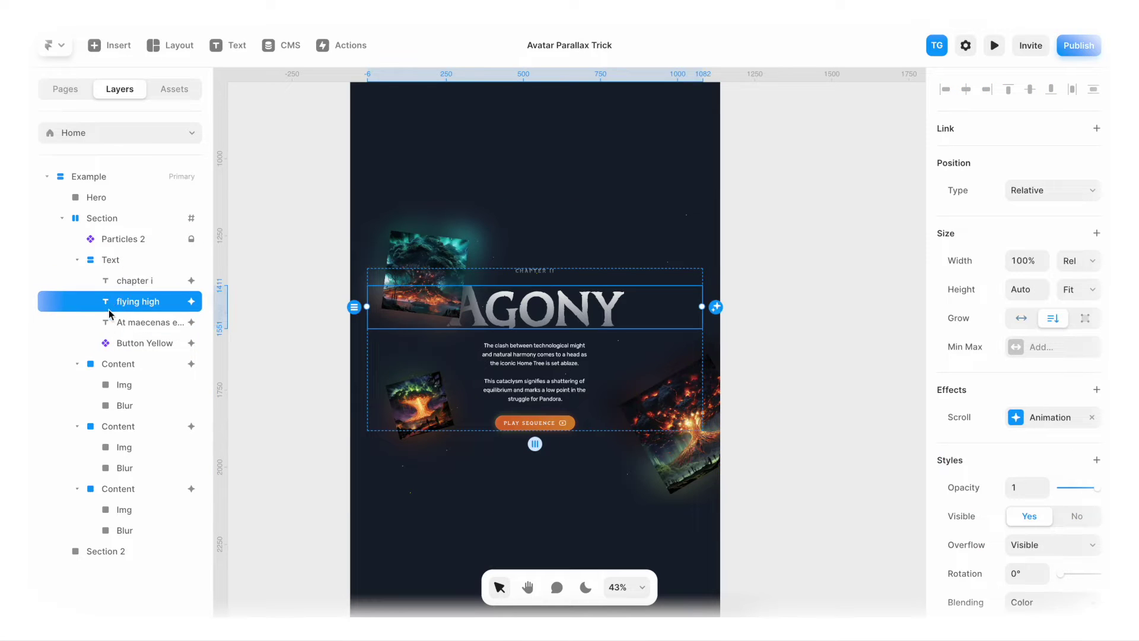
click(110, 322)
click(111, 344)
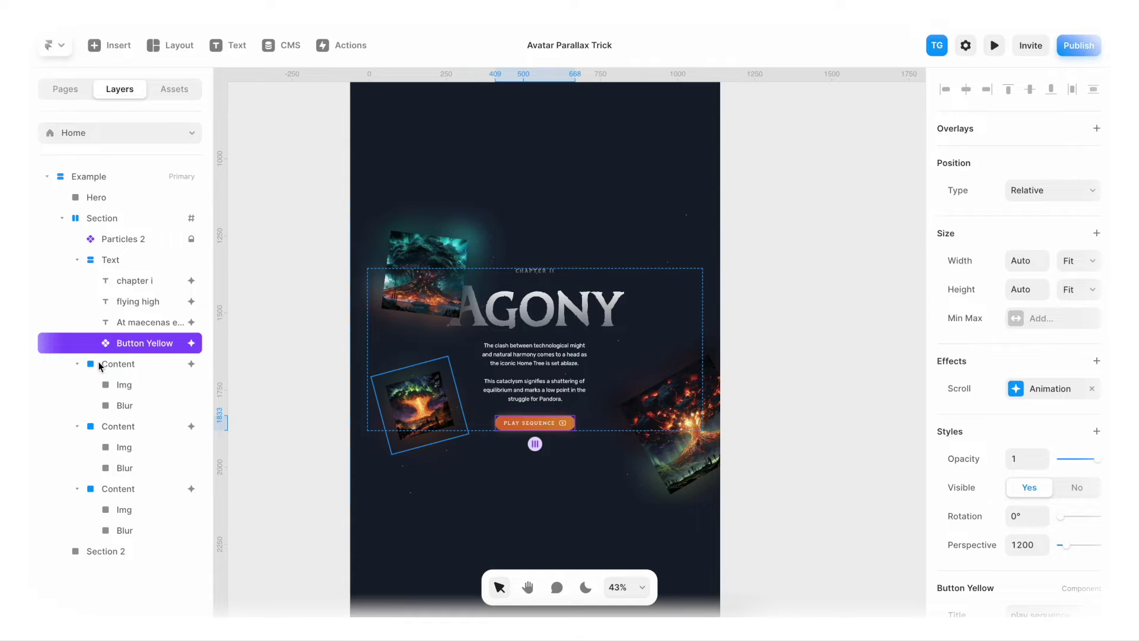
- Examine the three image content groups in the example section, including the Img layer and the Blur layer's style settings
click(98, 362)
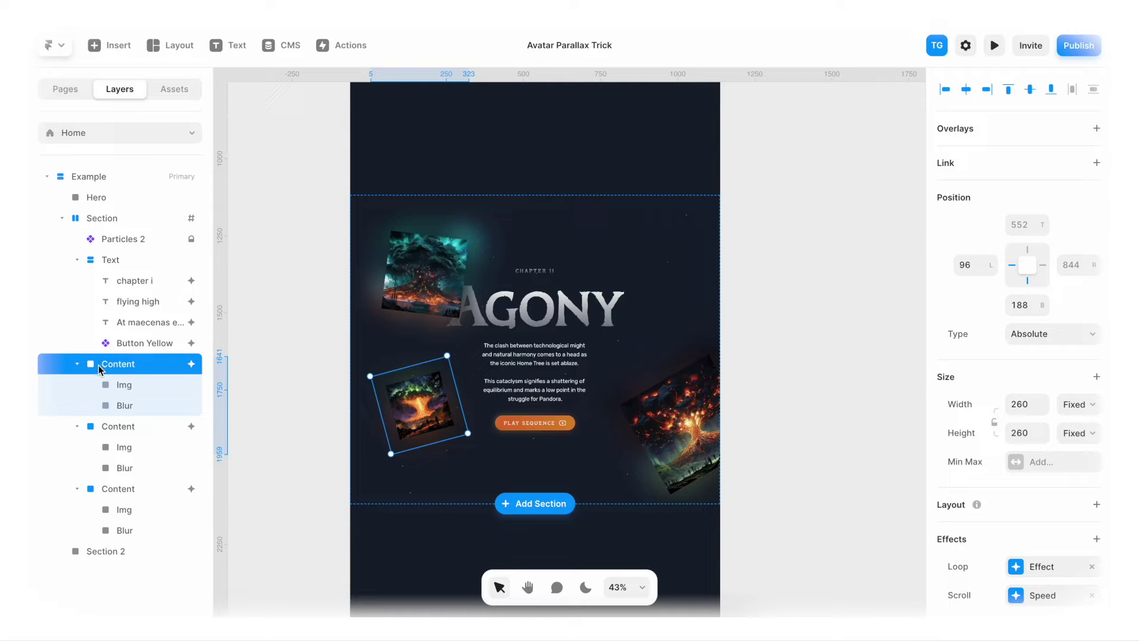
click(95, 428)
click(98, 366)
click(96, 427)
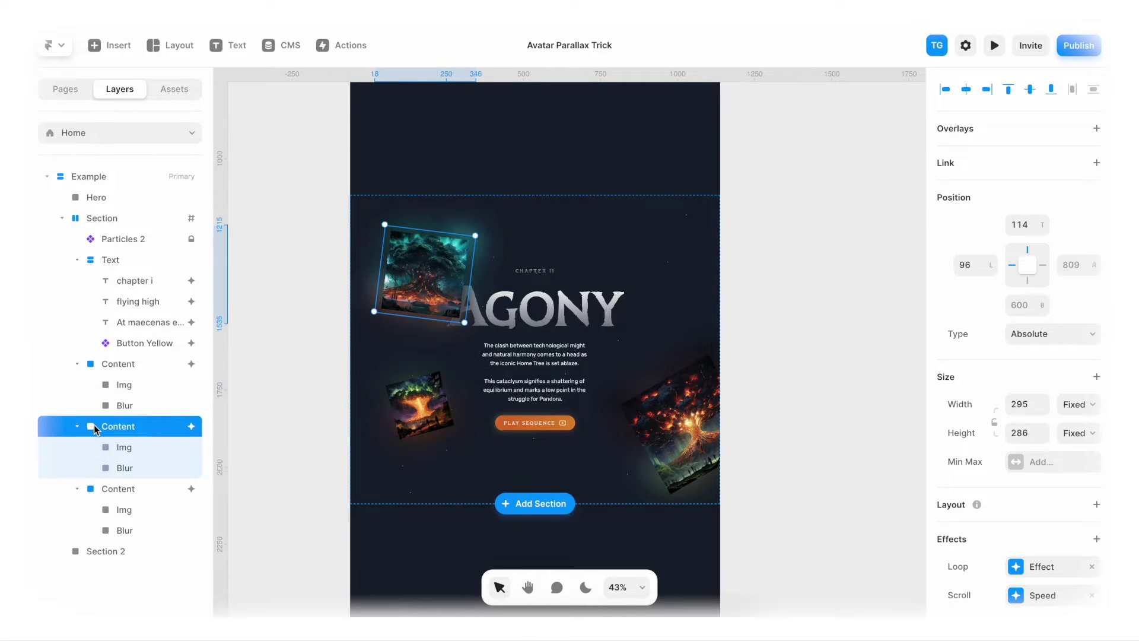
click(91, 488)
click(96, 427)
click(98, 365)
click(109, 385)
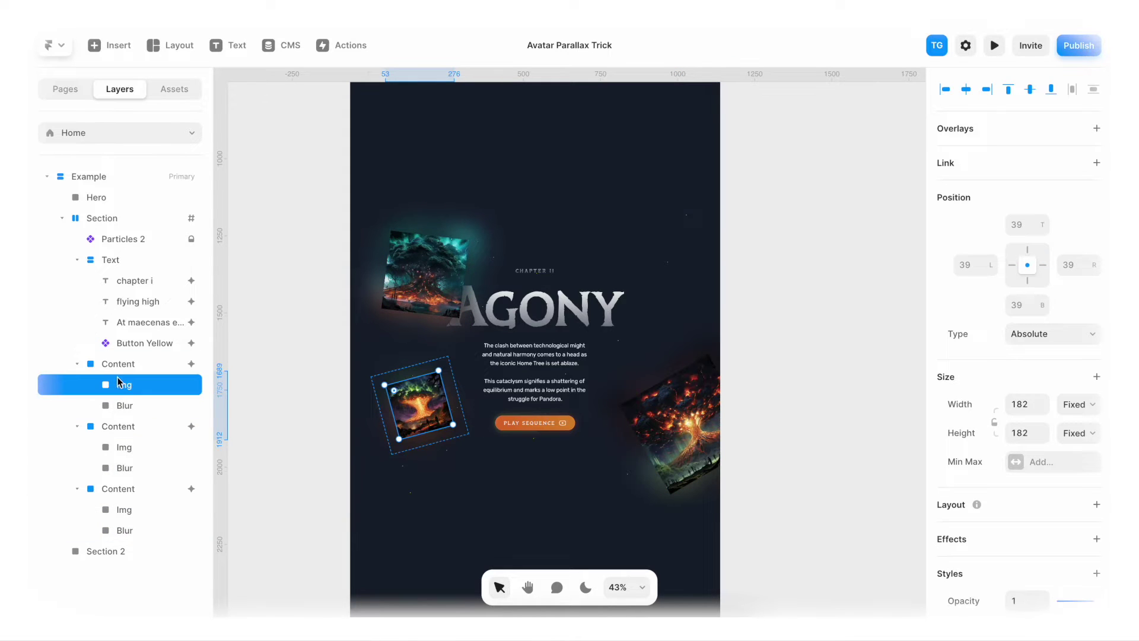
click(109, 406)
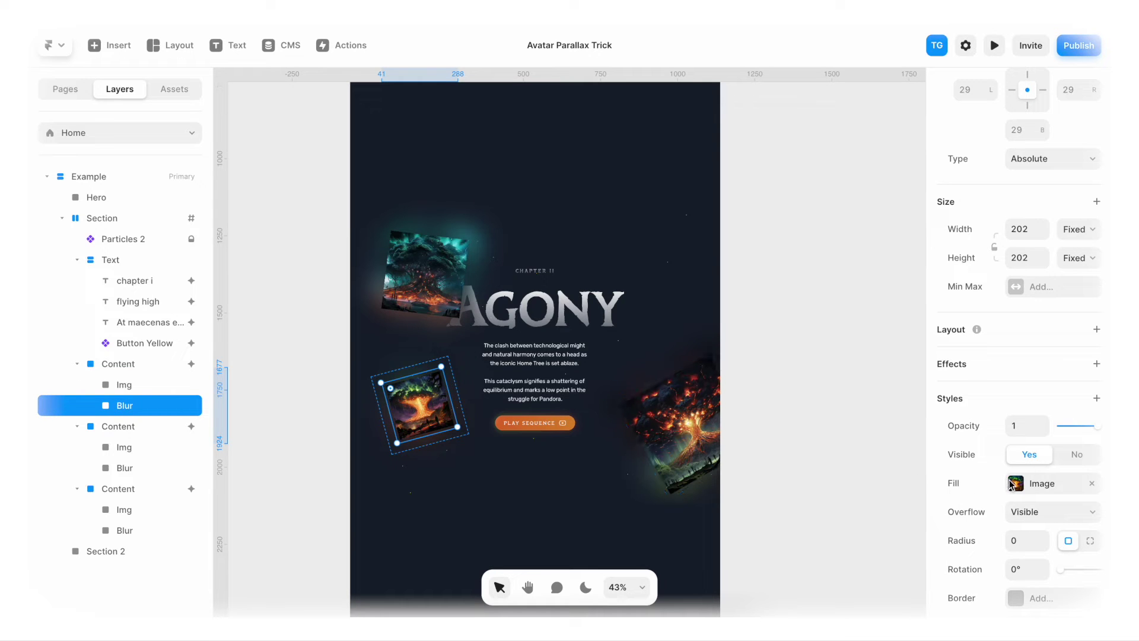
scroll(1012, 485, down, 3)
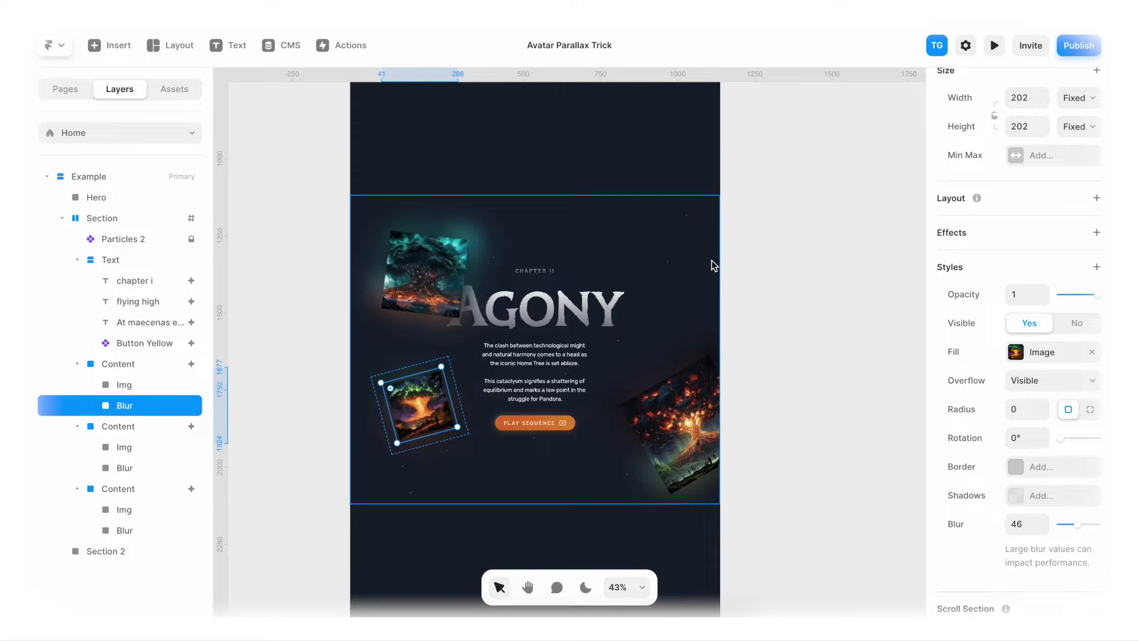
- Draw a new frame about 1319 by 827 px on the empty canvas beside the example page
click(751, 265)
scroll(751, 266, down, 5)
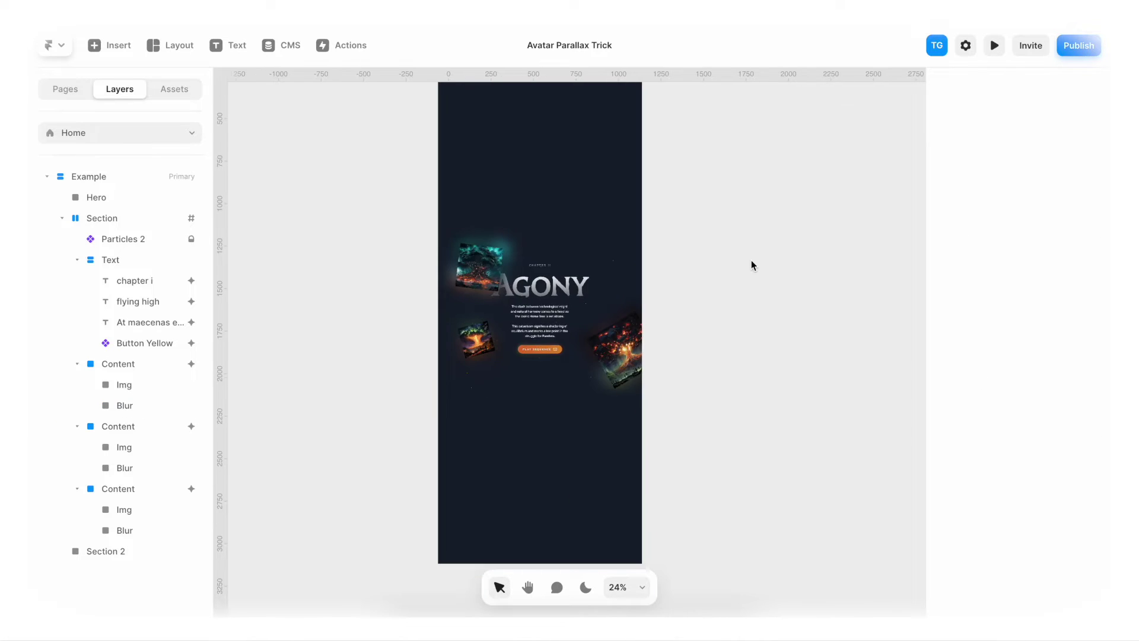
key(f)
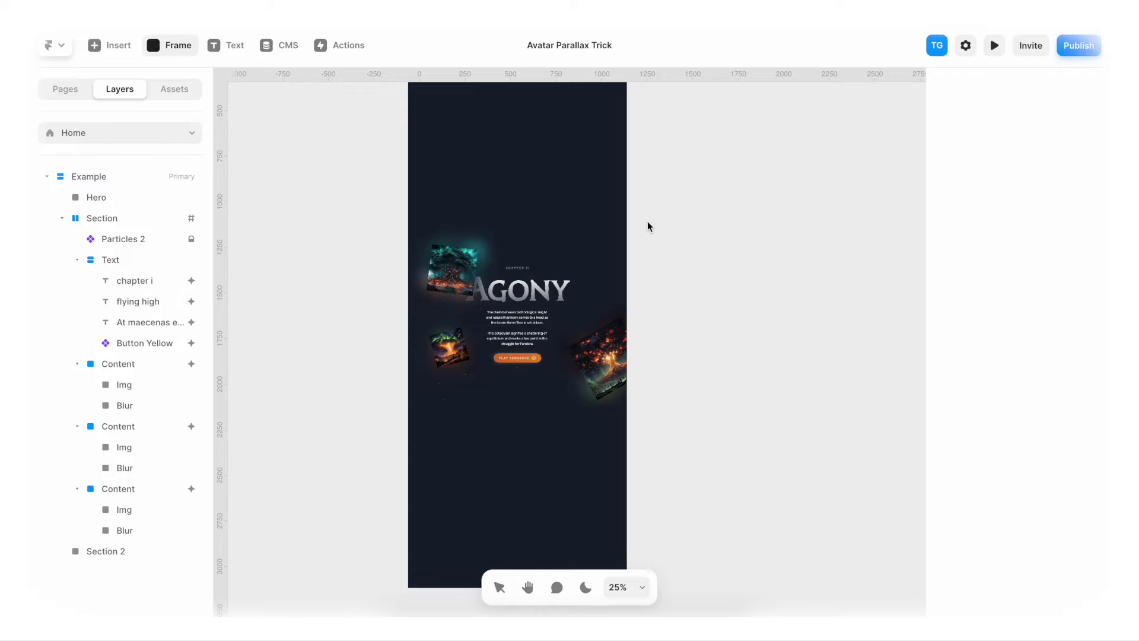
drag(647, 222, 887, 372)
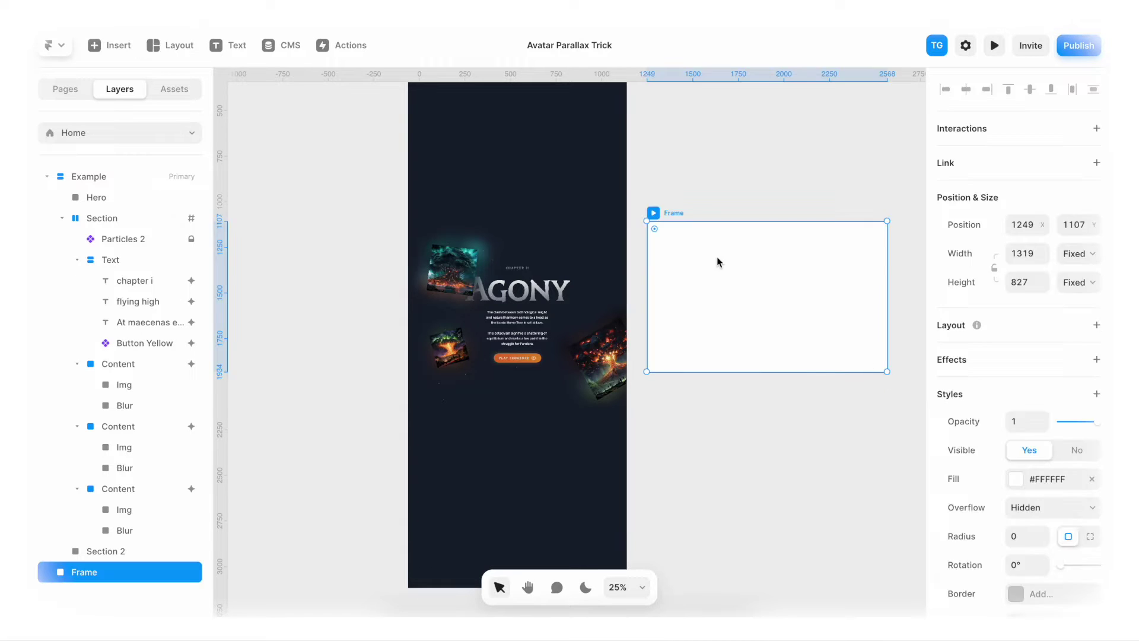
- Fill the new frame with the example page's dark background colour #172030 by sampling it
scroll(749, 281, up, 1)
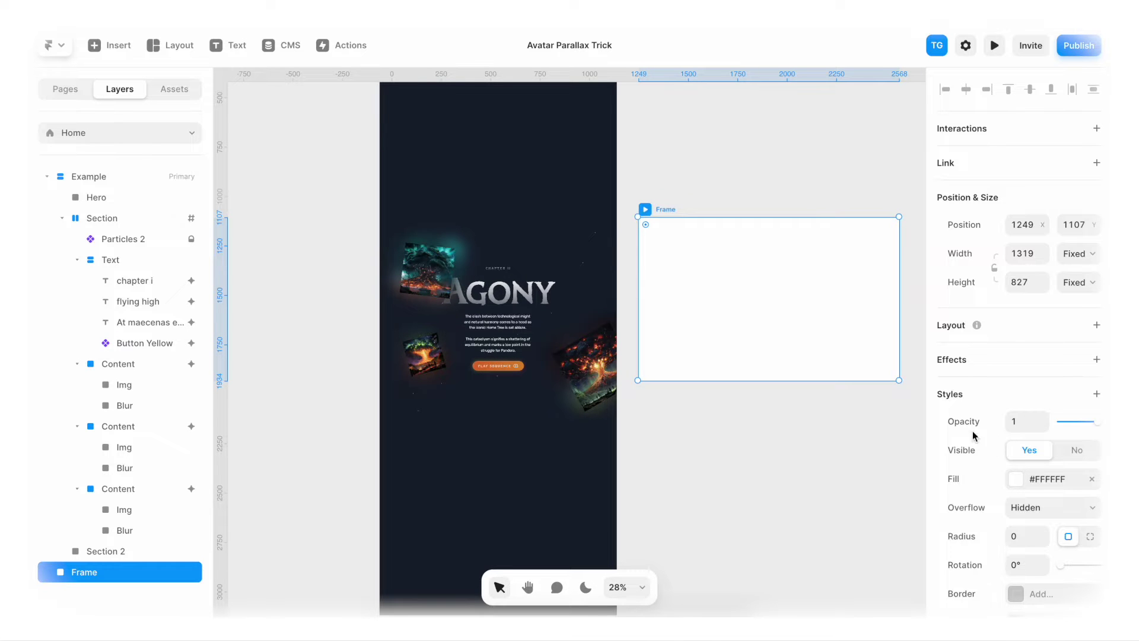
click(1018, 478)
click(879, 442)
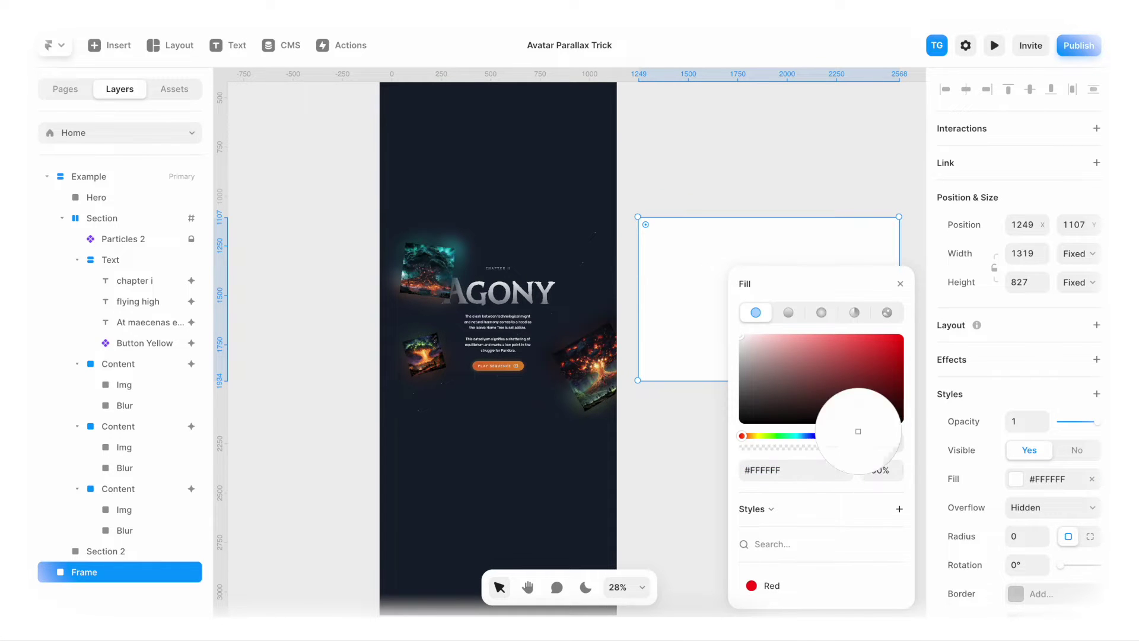
click(542, 216)
scroll(652, 190, up, 4)
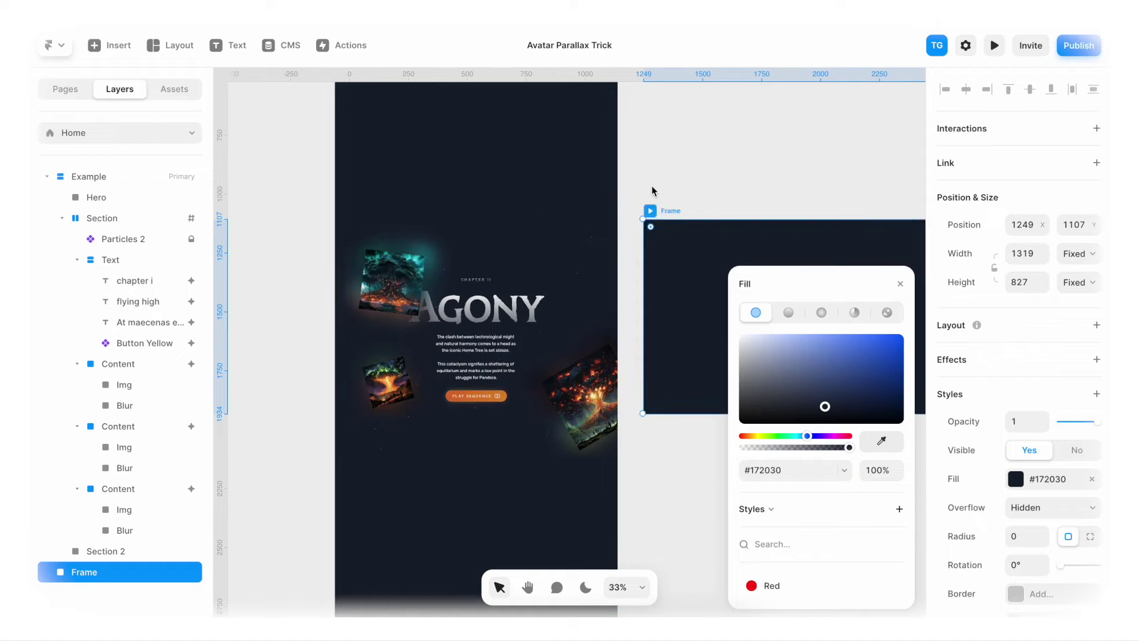
key(Escape)
- Draw a square about 273 by 273 px in the new frame's upper-left area and duplicate it directly below
scroll(652, 186, down, 1)
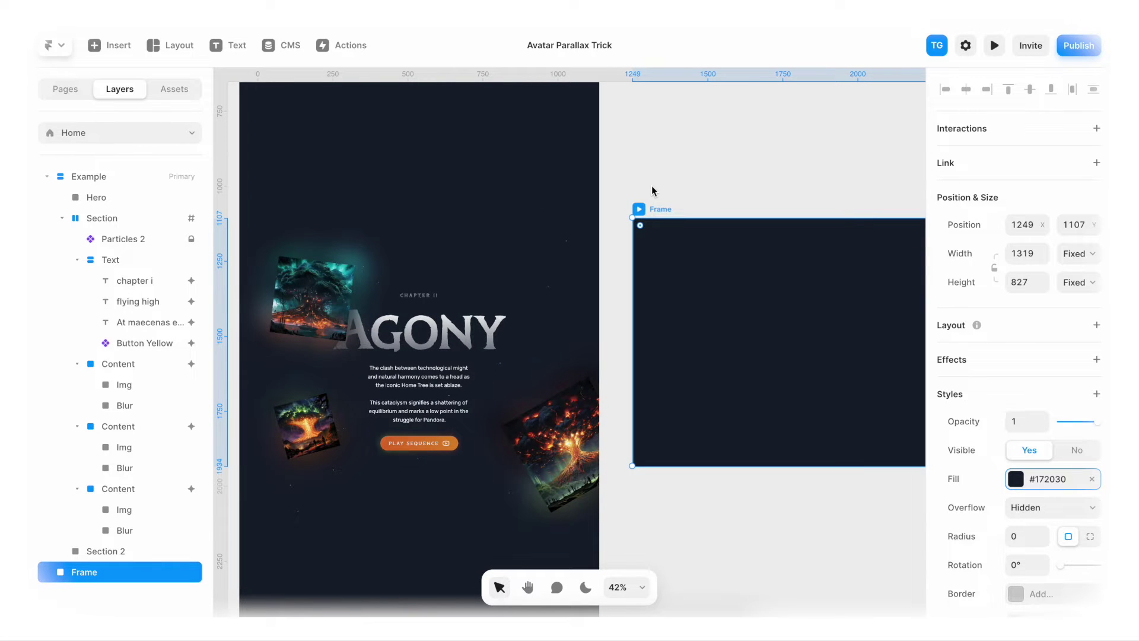
scroll(651, 190, down, 2)
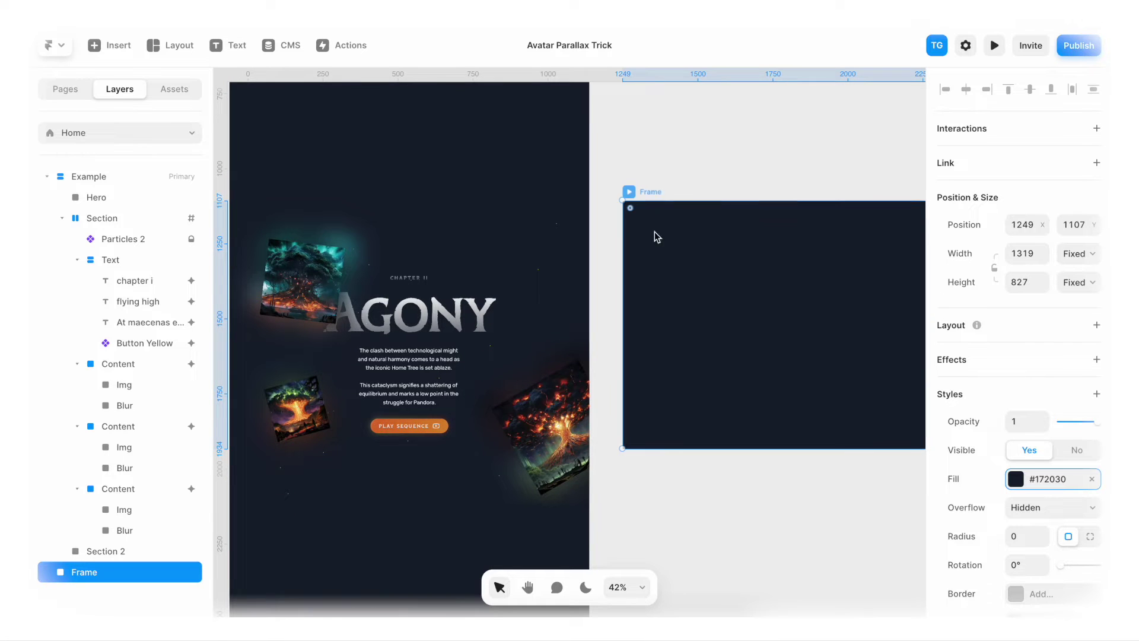
drag(647, 238, 730, 319)
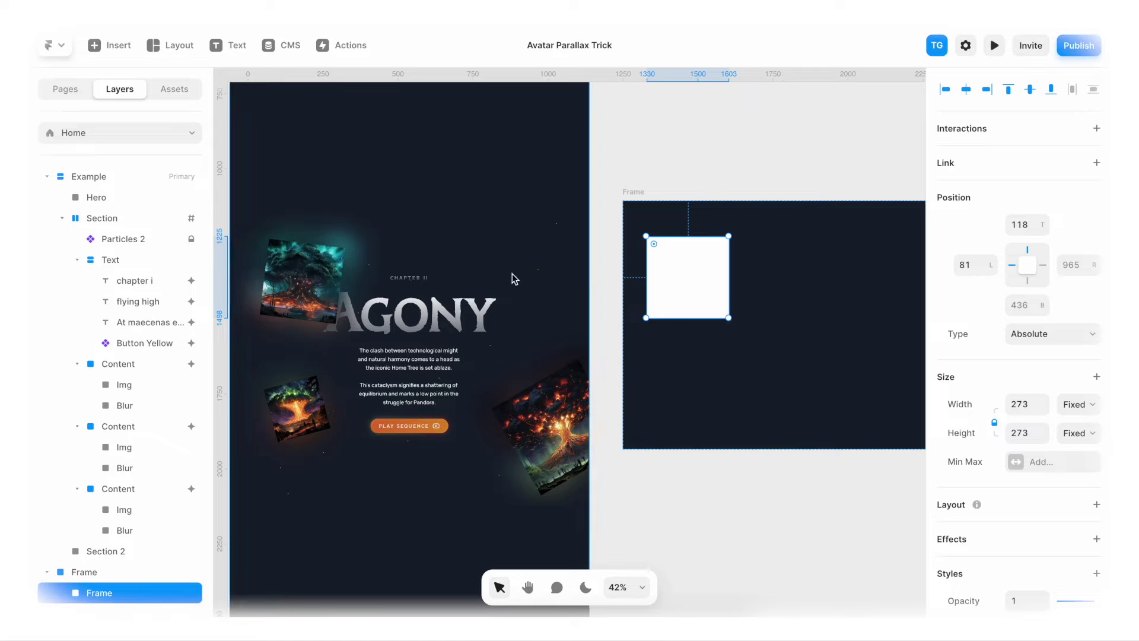
drag(669, 283, 680, 386)
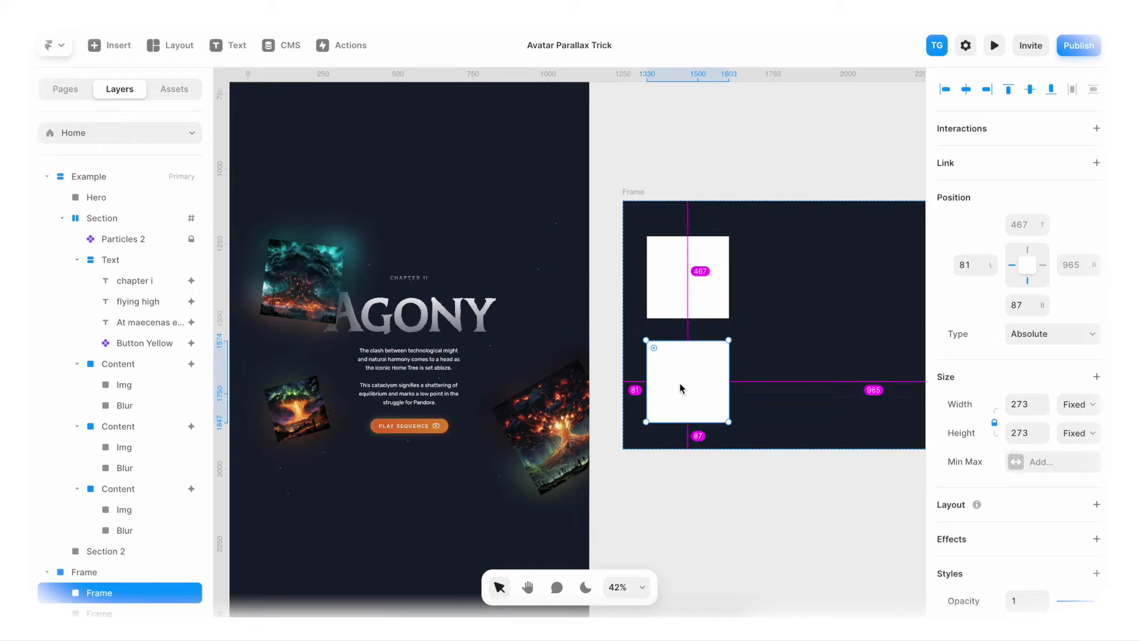
- Shrink the lower square and place a larger copy, about 369 by 369 px, in the frame's lower-right area
drag(729, 339, 827, 381)
scroll(687, 386, right, 2)
scroll(827, 382, right, 2)
drag(778, 343, 834, 294)
drag(788, 323, 823, 326)
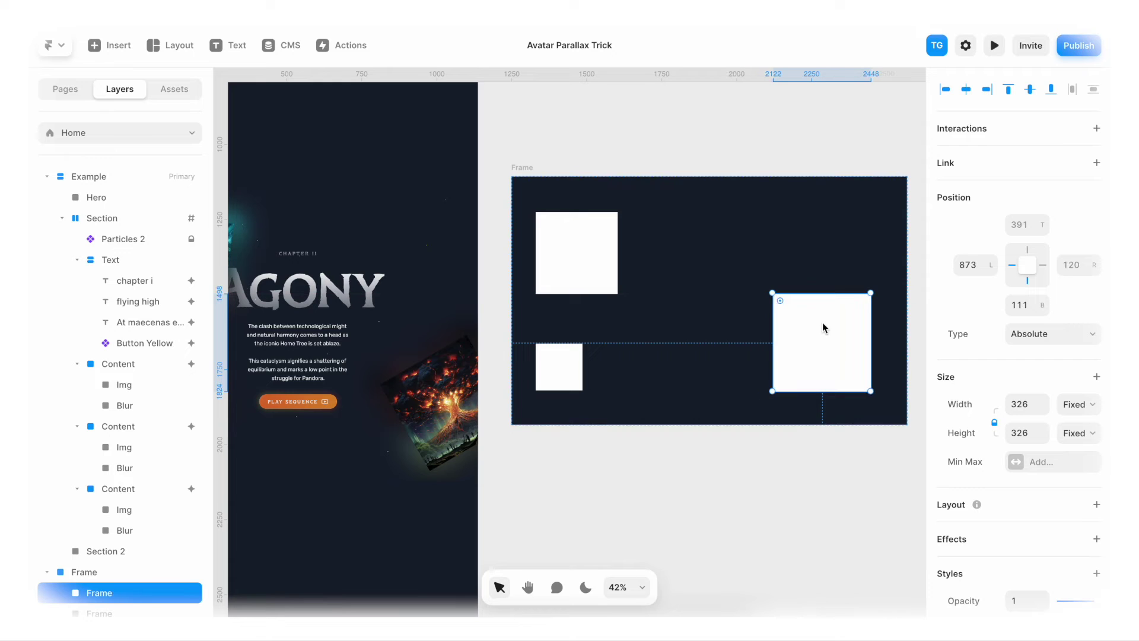
drag(773, 294, 756, 286)
- Copy the example's chapter label, title, paragraph and button into the new dark frame
scroll(756, 286, left, 3)
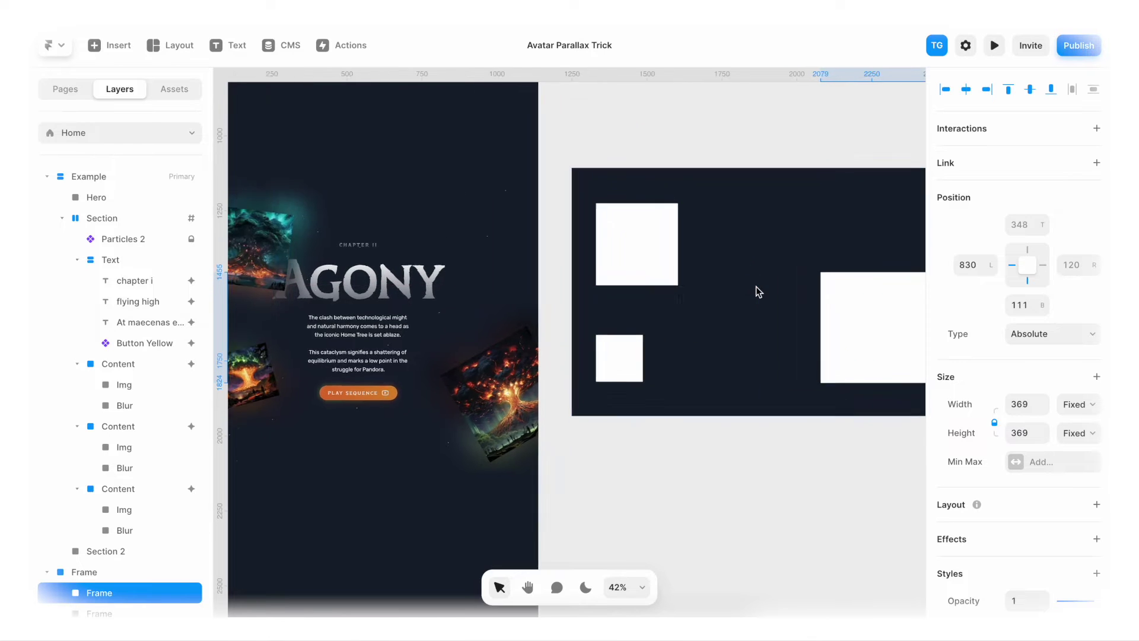
scroll(756, 286, right, 2)
scroll(756, 286, right, 3)
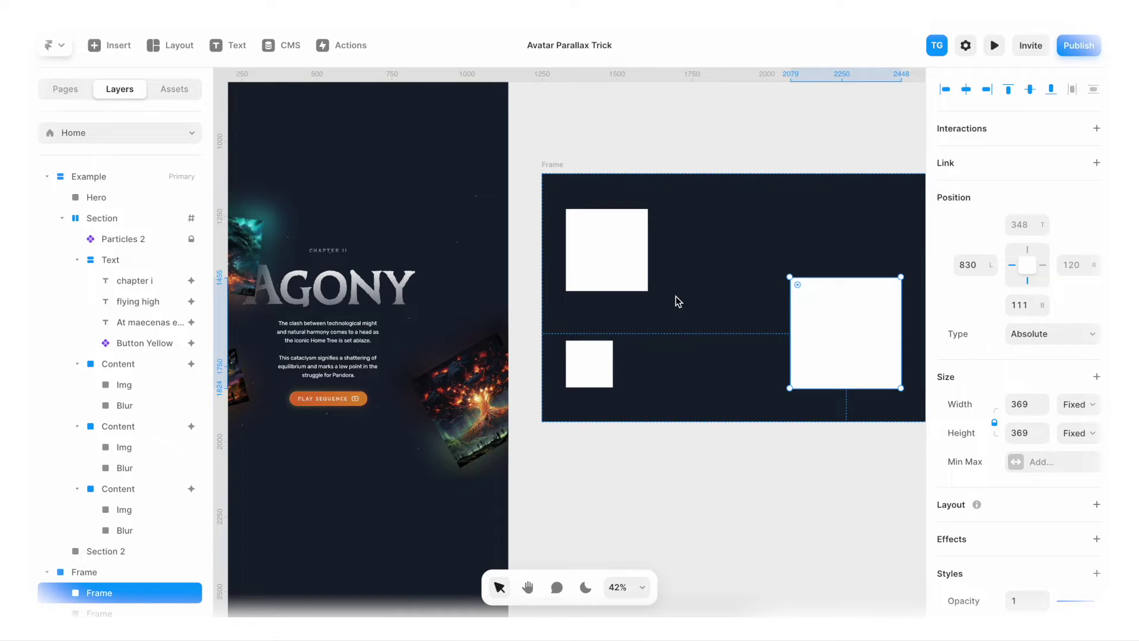
click(676, 296)
click(337, 253)
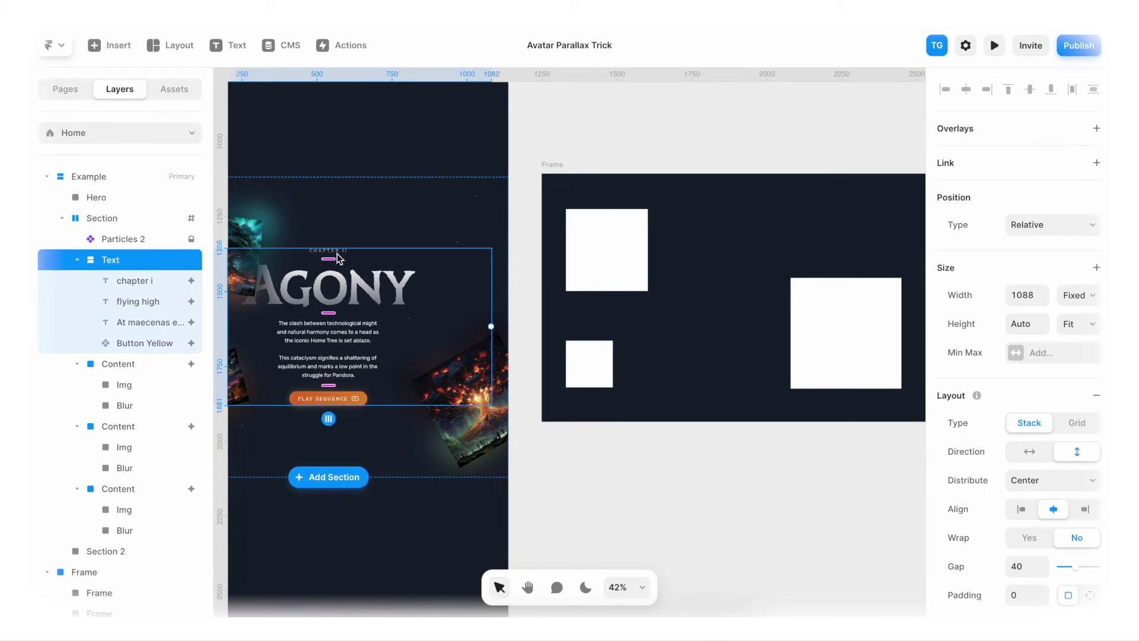
click(152, 282)
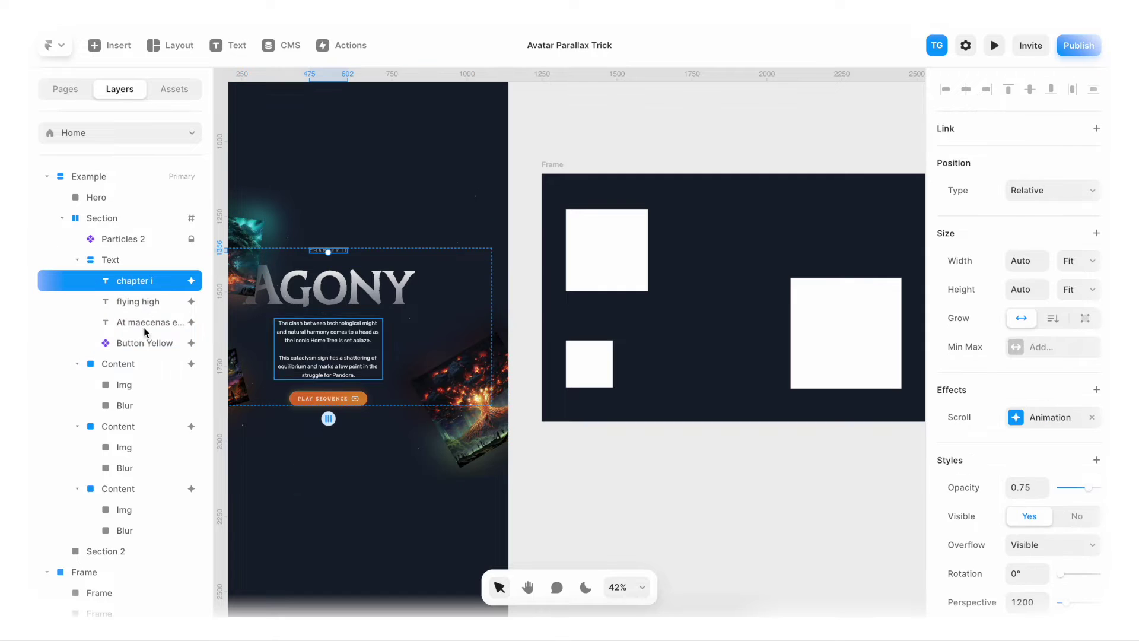
shift+click(143, 344)
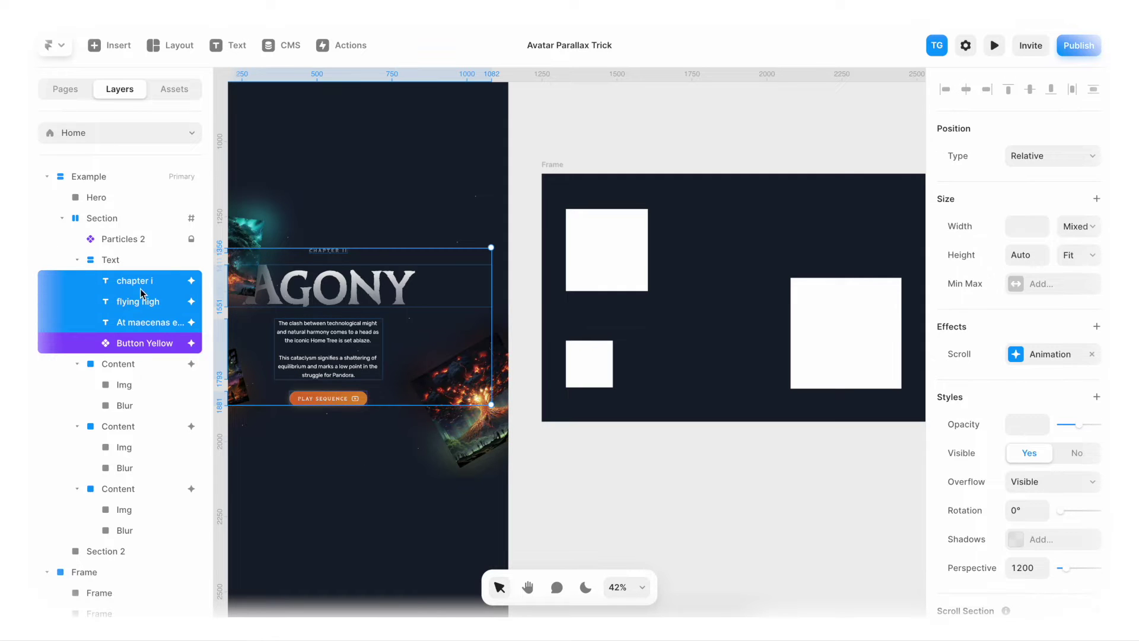
click(748, 237)
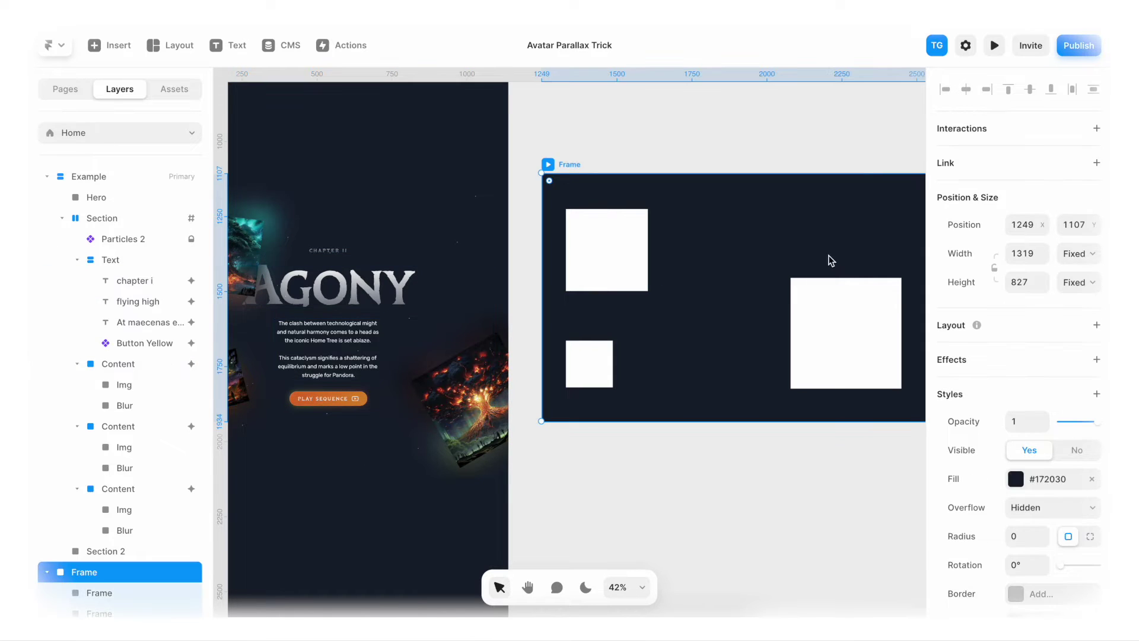
key(ctrl+v)
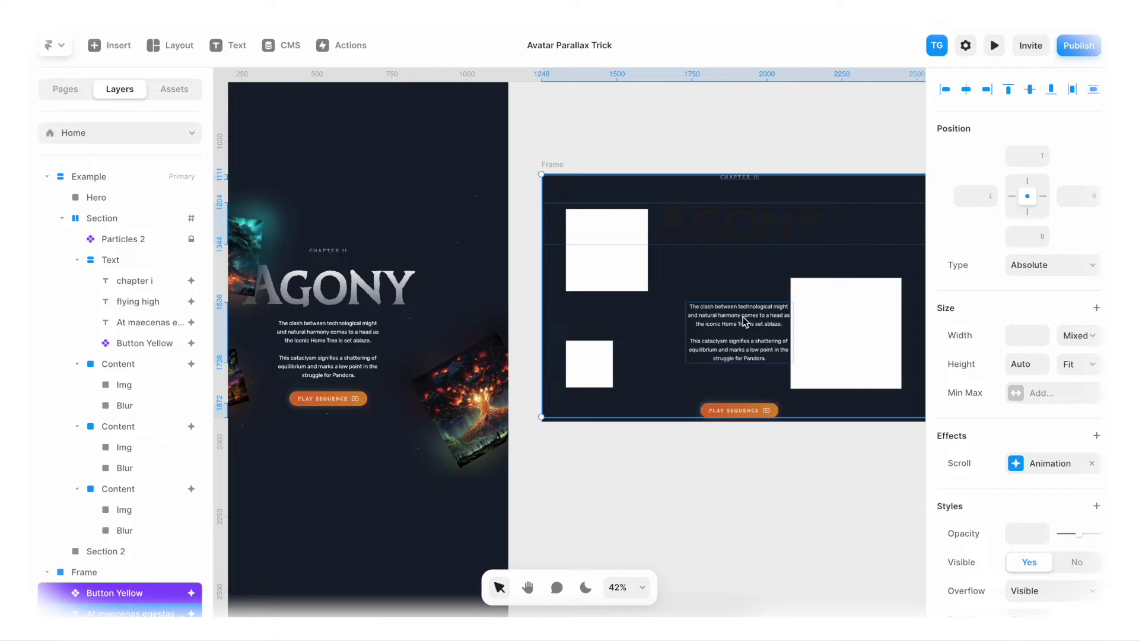
- Move the copied button, paragraph, title and chapter label closer together into a centred text block in the frame
scroll(743, 321, right, 3)
scroll(744, 321, down, 1)
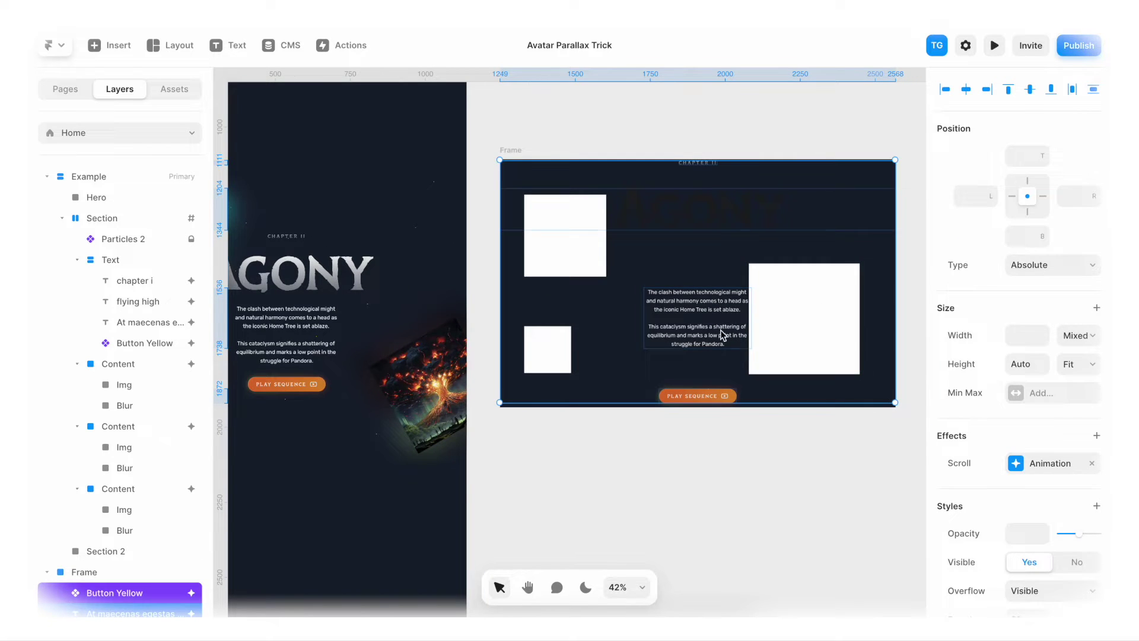
click(711, 397)
drag(711, 396, 712, 365)
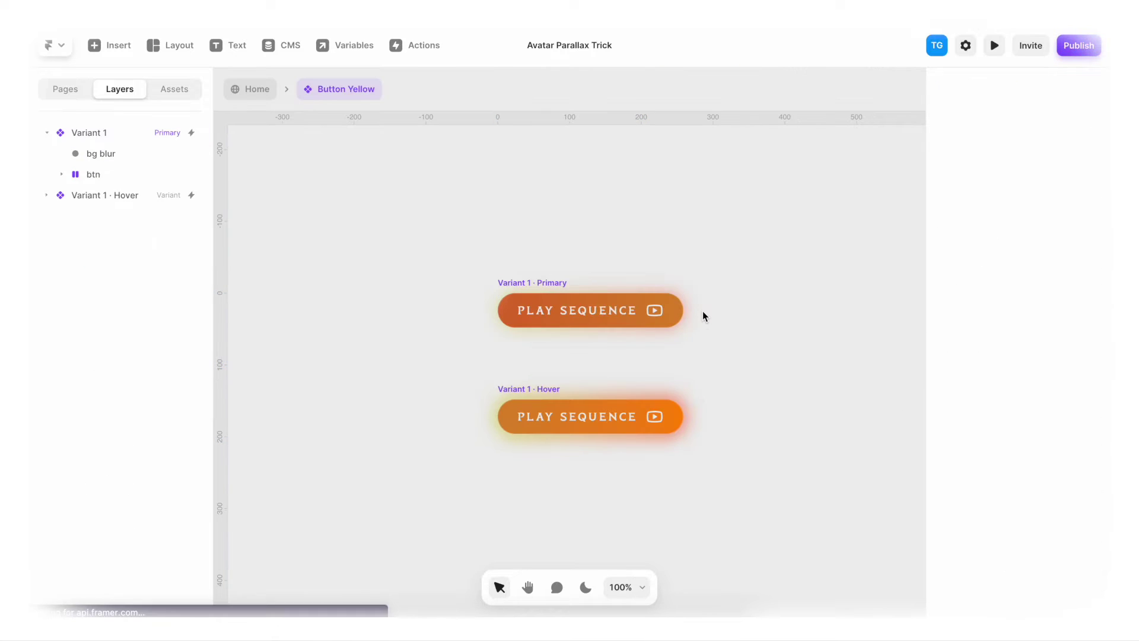
click(267, 90)
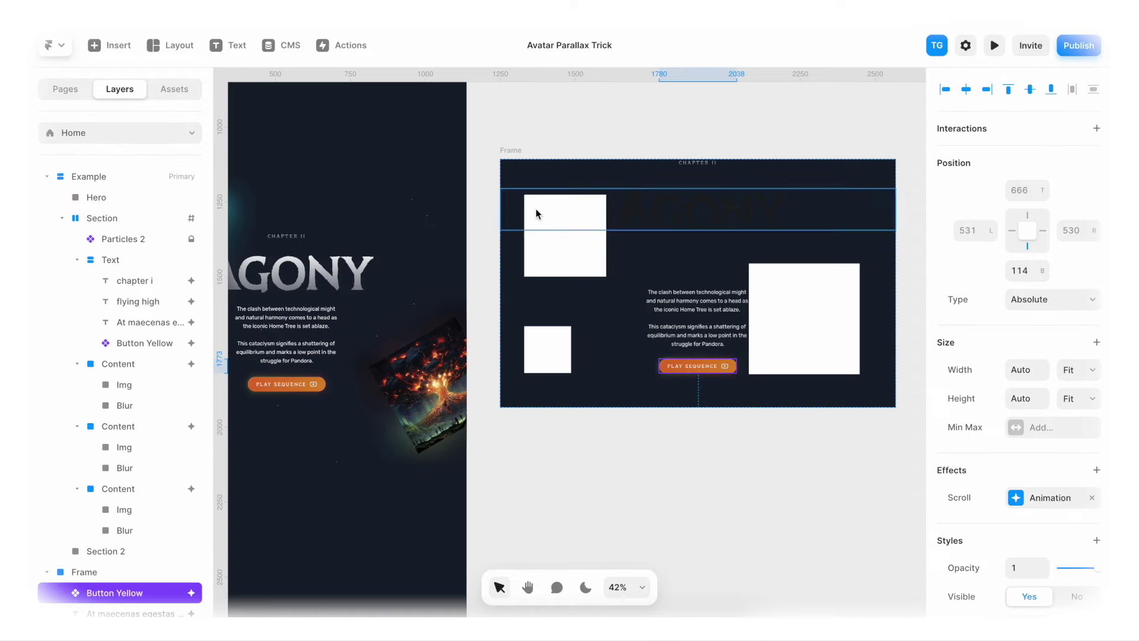
click(697, 304)
drag(701, 218, 713, 247)
drag(711, 169, 710, 222)
- Remove the scroll animation from the new frame's title, chapter label, paragraph and Play Sequence button
click(712, 256)
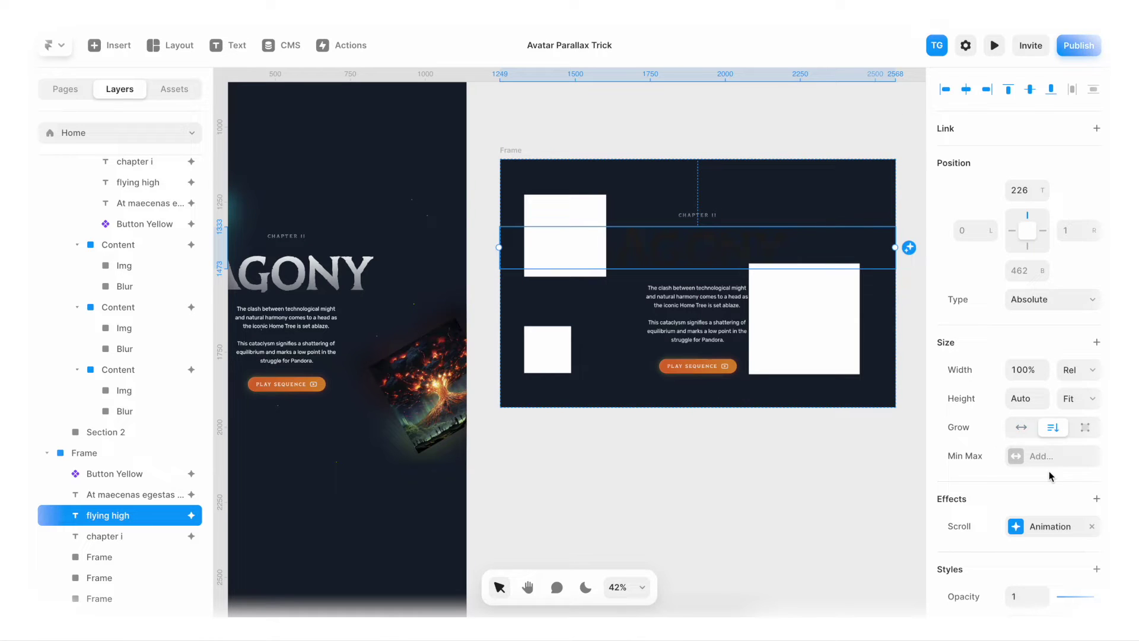
scroll(1056, 474, down, 3)
click(1092, 433)
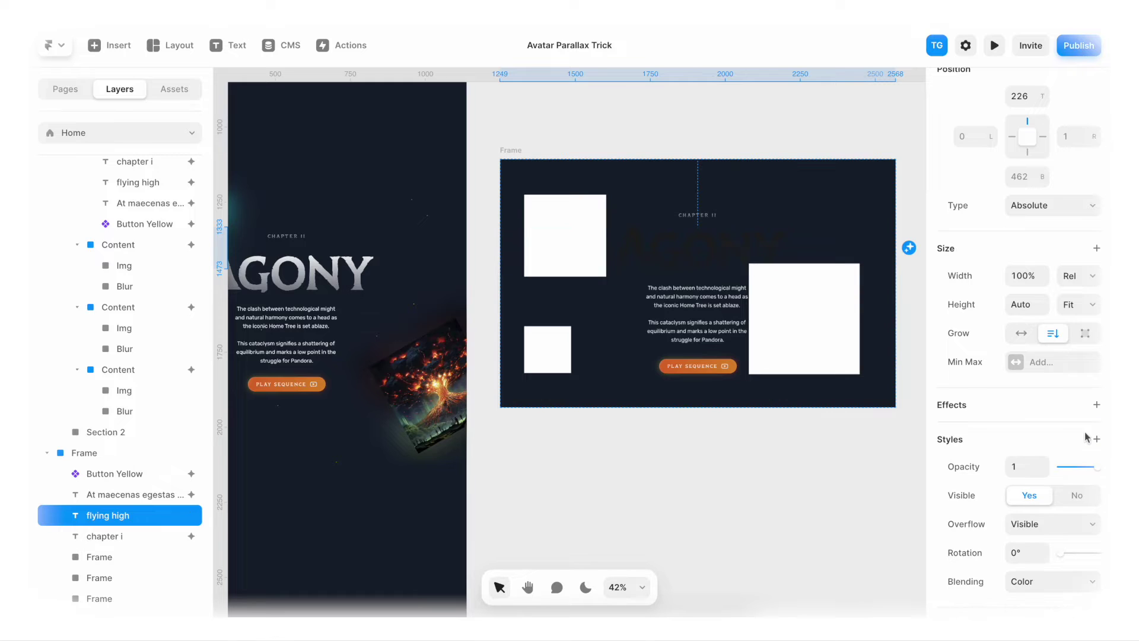
click(169, 534)
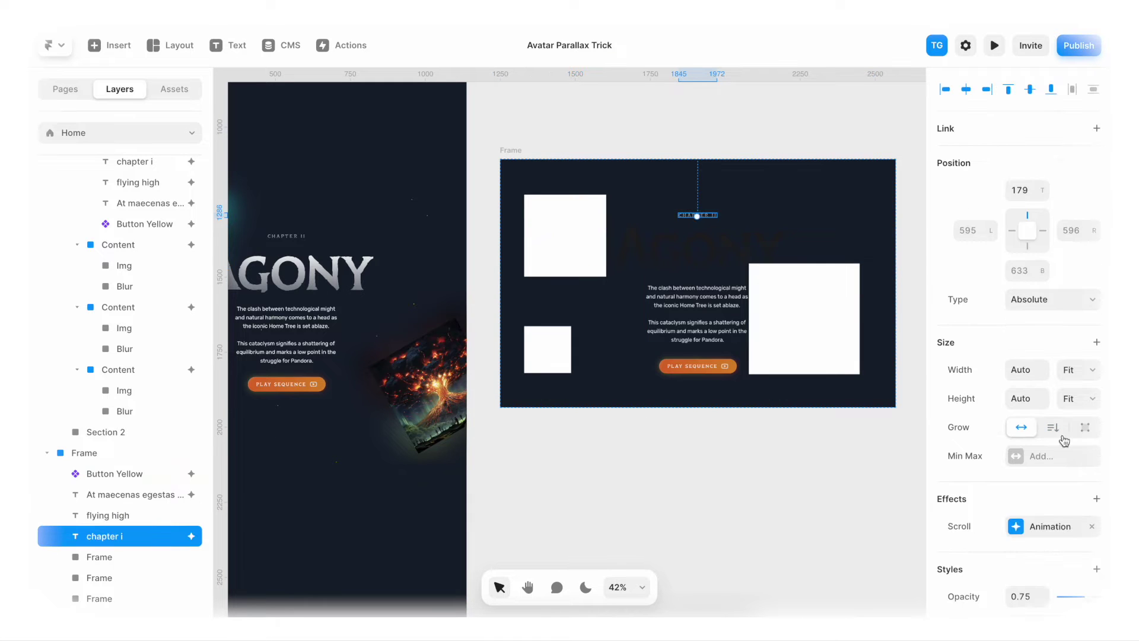
click(1093, 528)
click(173, 499)
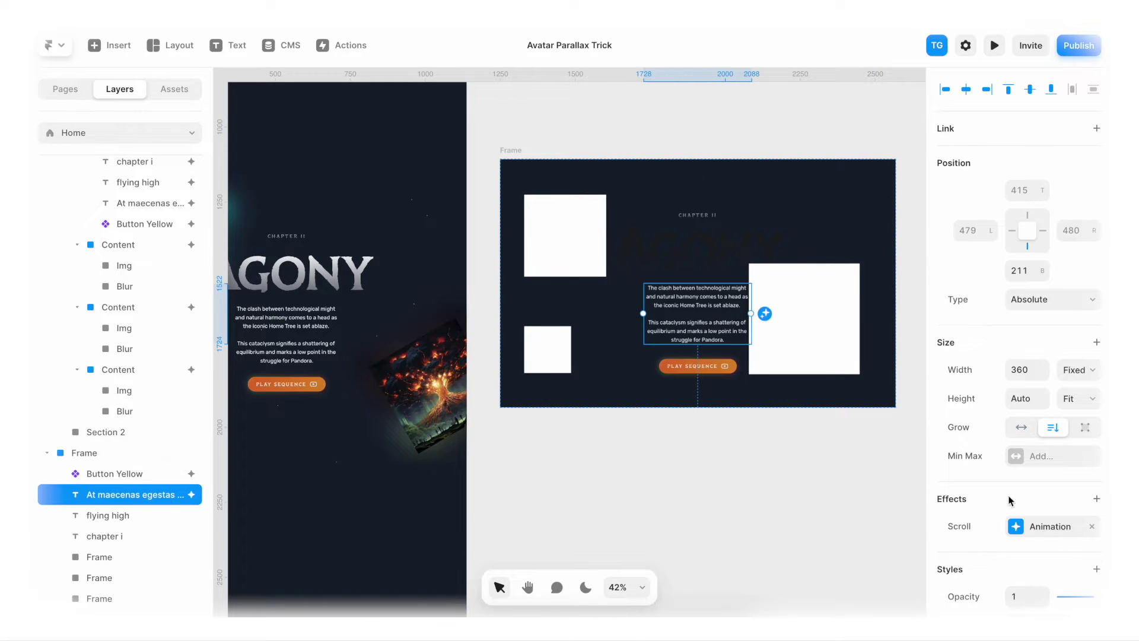
click(1092, 526)
click(144, 473)
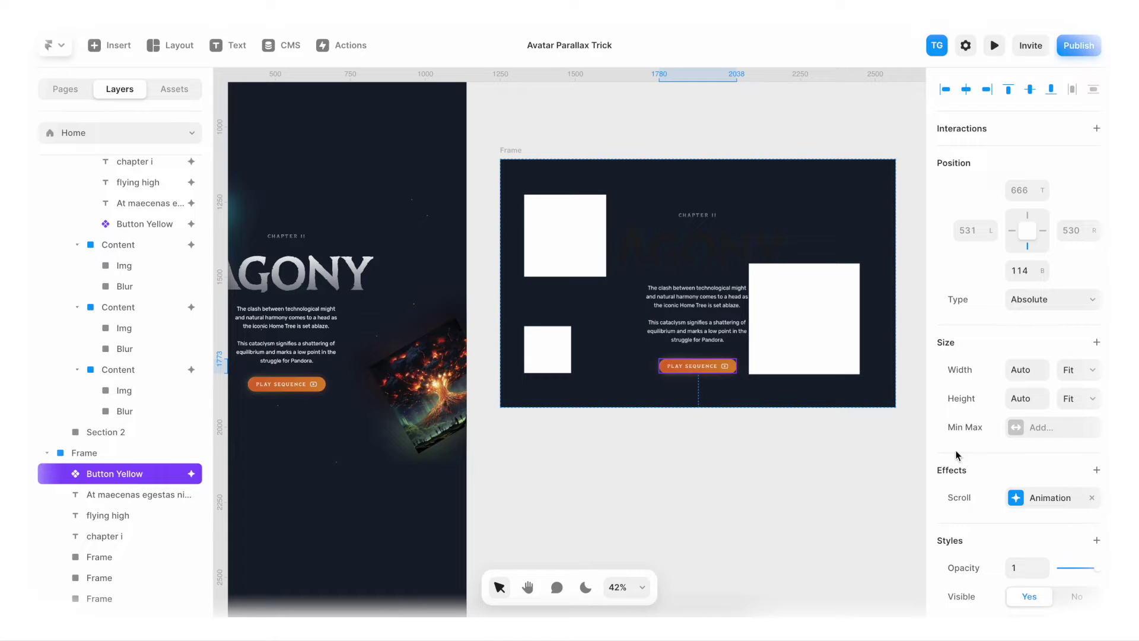
click(1092, 498)
- Change the new frame's Agony title from a gradient to a solid white (#FFFFFF) text colour
click(699, 242)
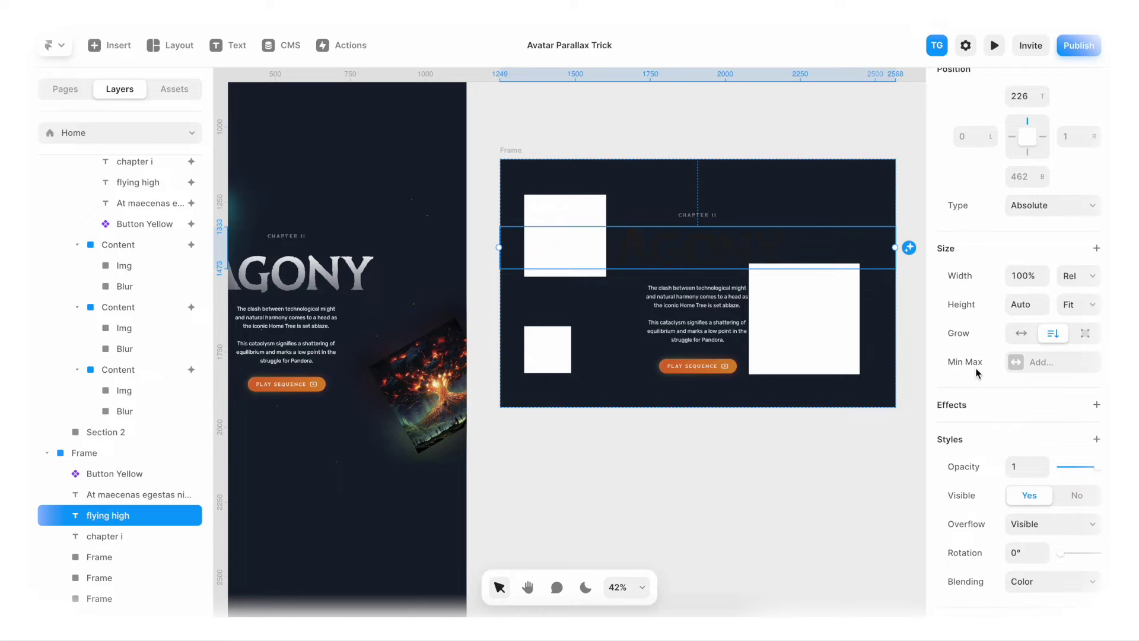
scroll(978, 373, down, 5)
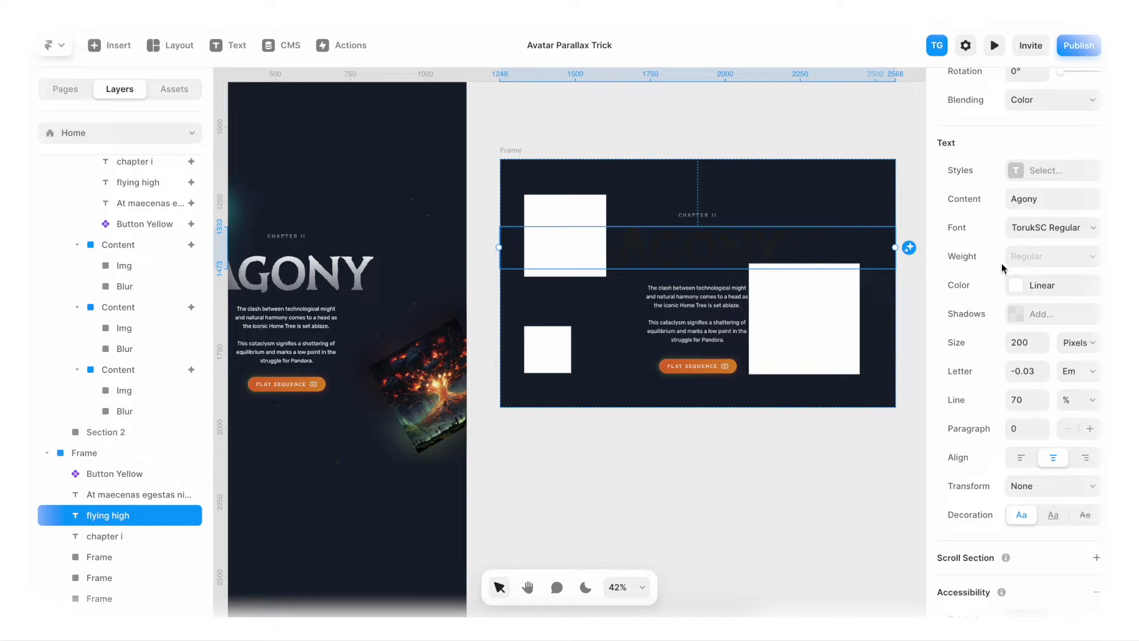
click(1017, 285)
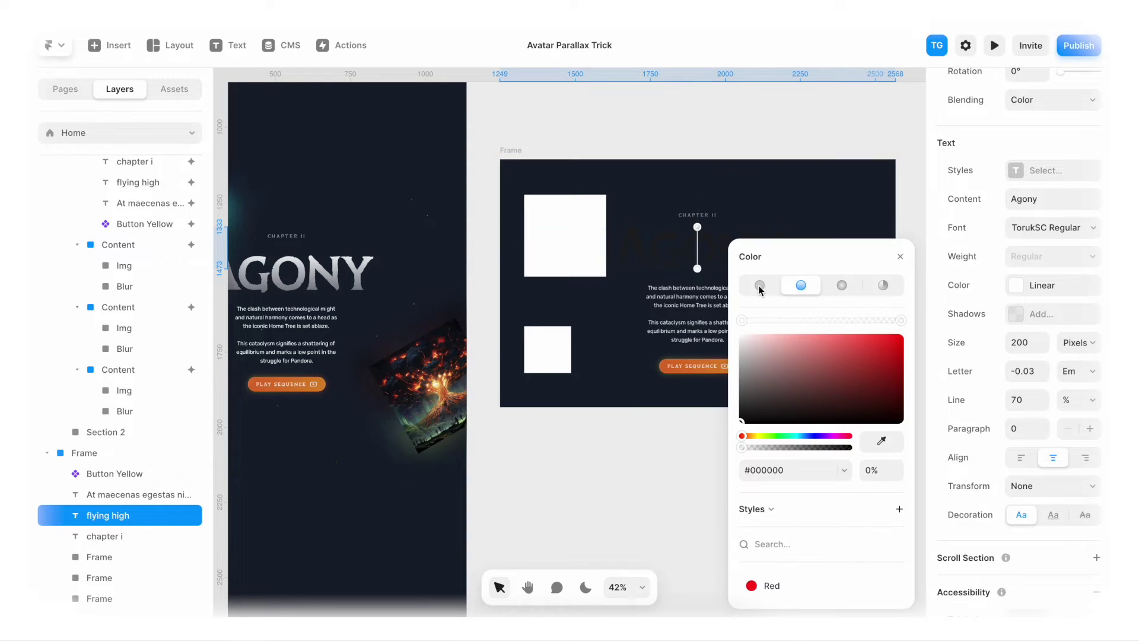
click(760, 286)
drag(765, 309, 658, 256)
click(1014, 283)
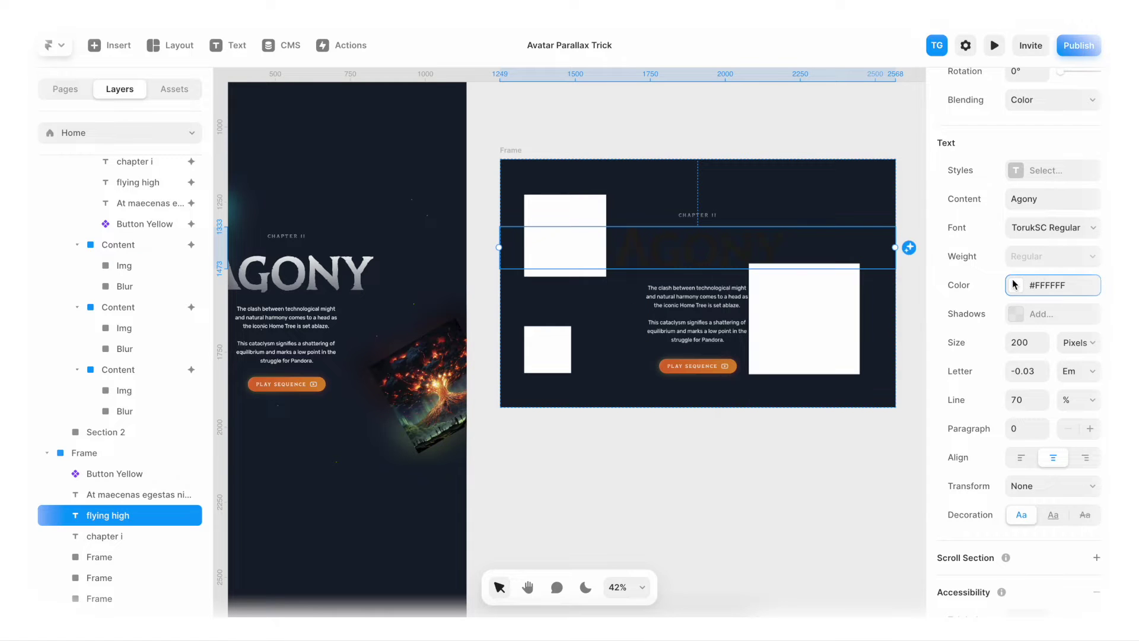
scroll(1046, 266, down, 1)
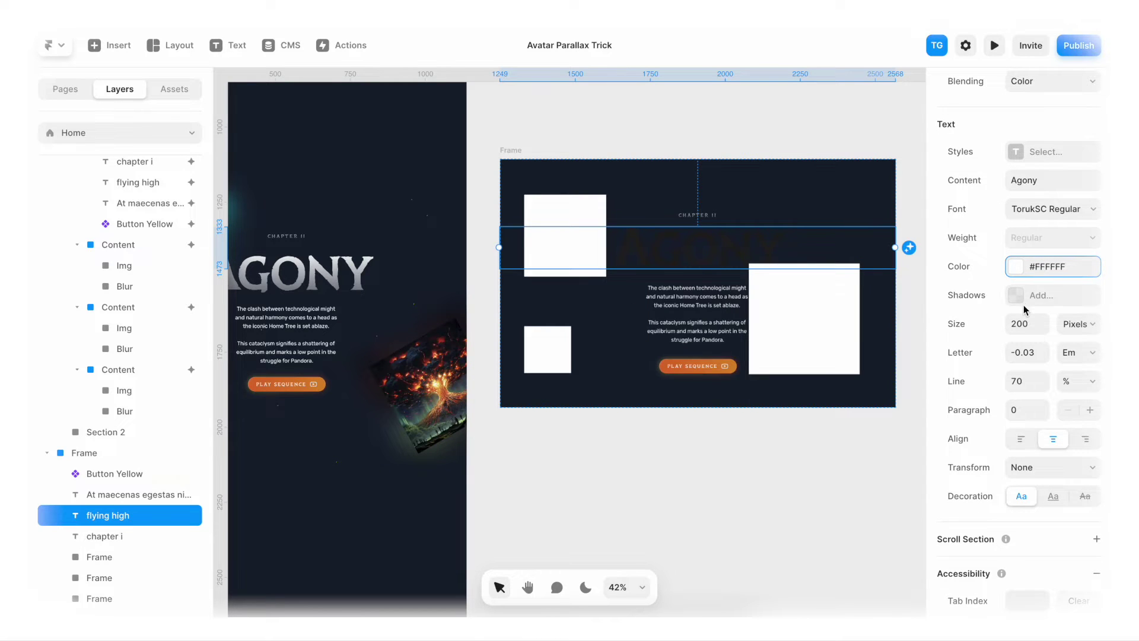
scroll(1025, 310, up, 3)
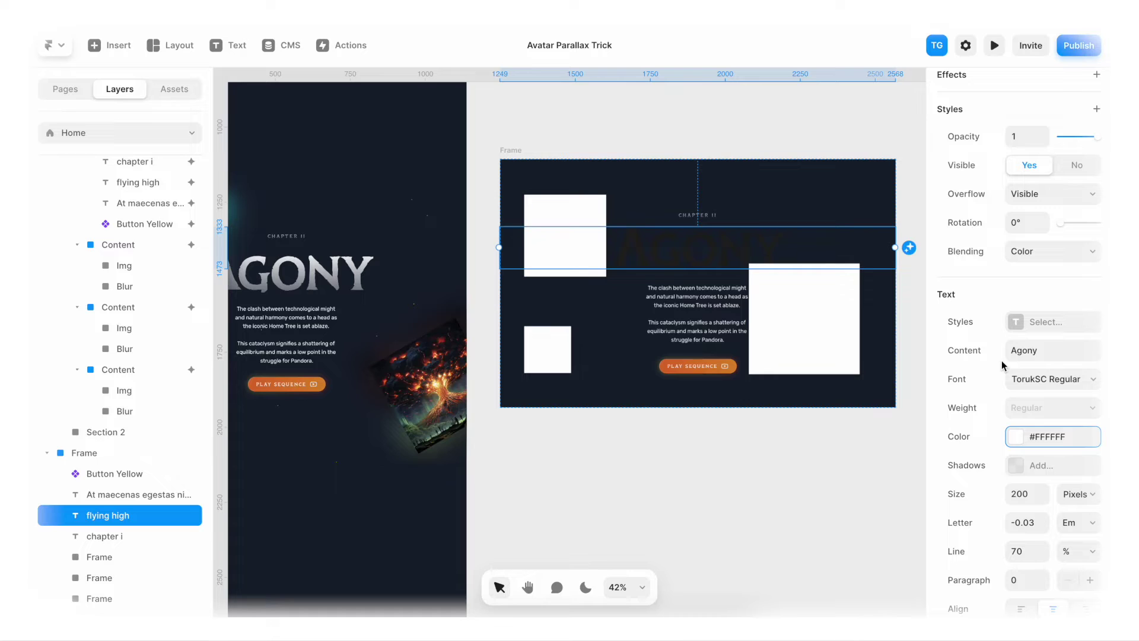
- Set the Agony title's blending to Normal and switch its text colour back to a linear gradient
click(1050, 251)
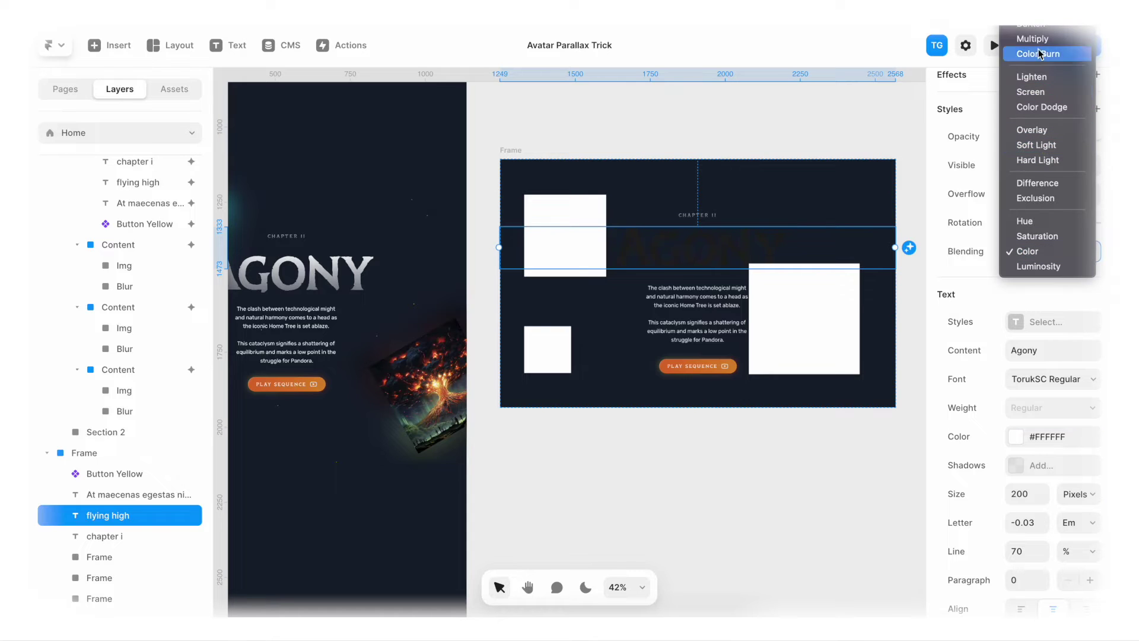
click(1027, 2)
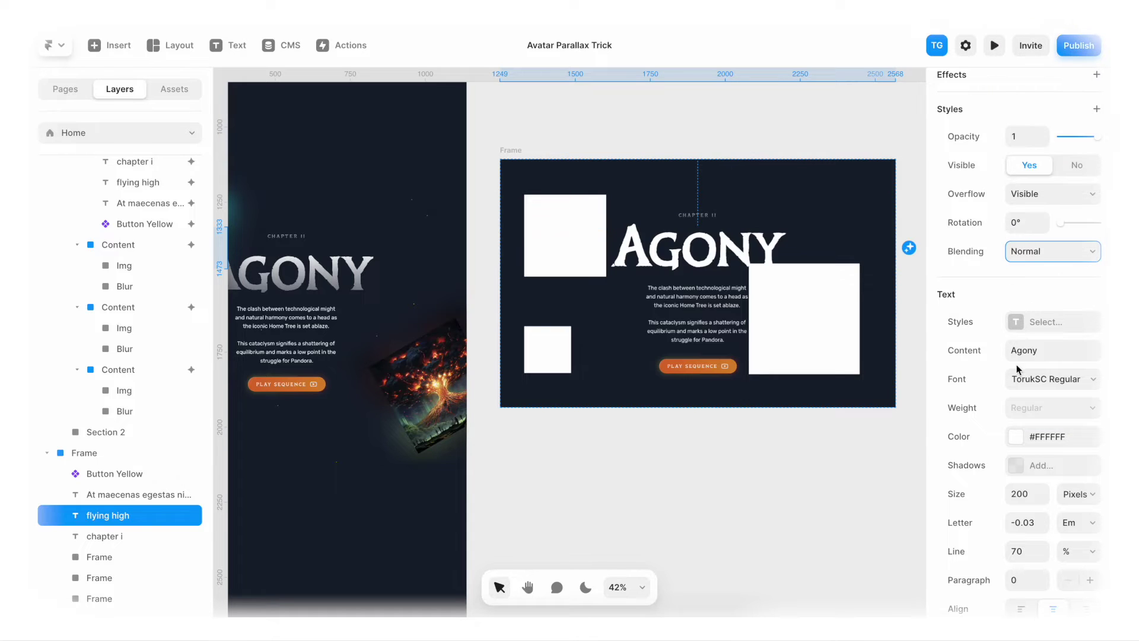
click(1022, 438)
click(801, 312)
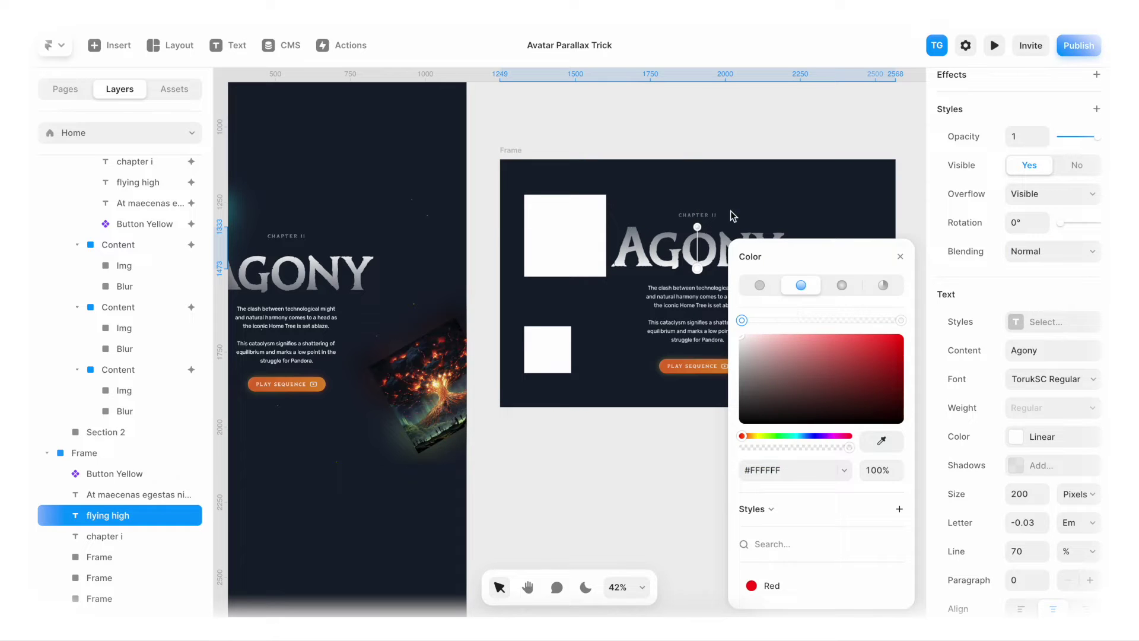
click(733, 210)
key(Escape)
- Examine the Agony title's gradient colour and compare the new frame's layout with the example section
scroll(737, 208, left, 1)
scroll(737, 207, down, 3)
key(Escape)
click(733, 233)
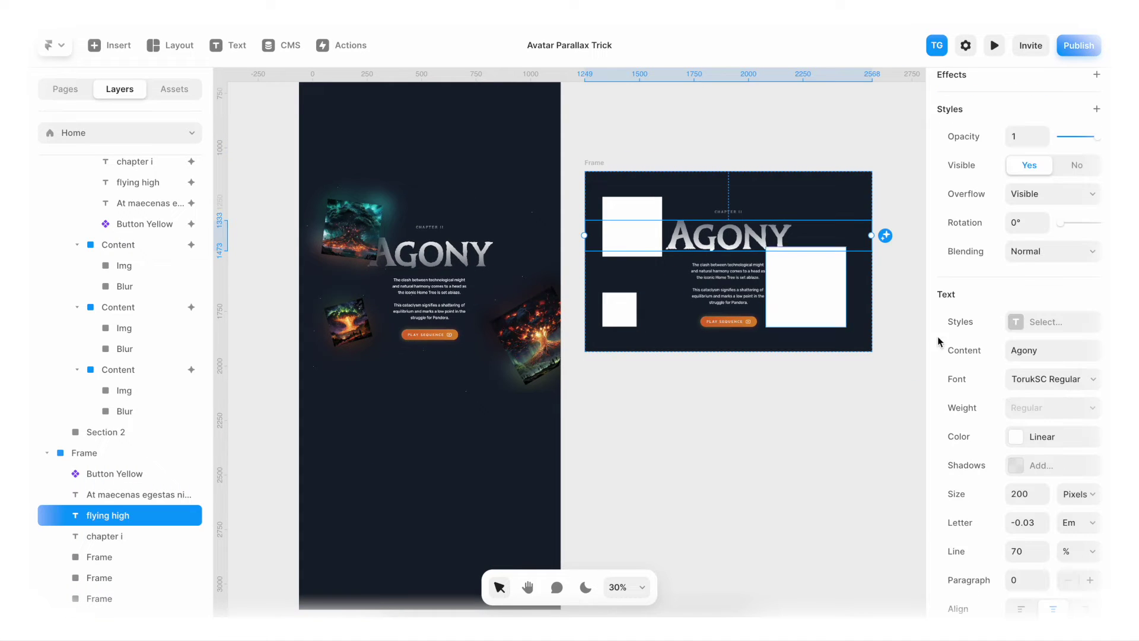
click(1016, 437)
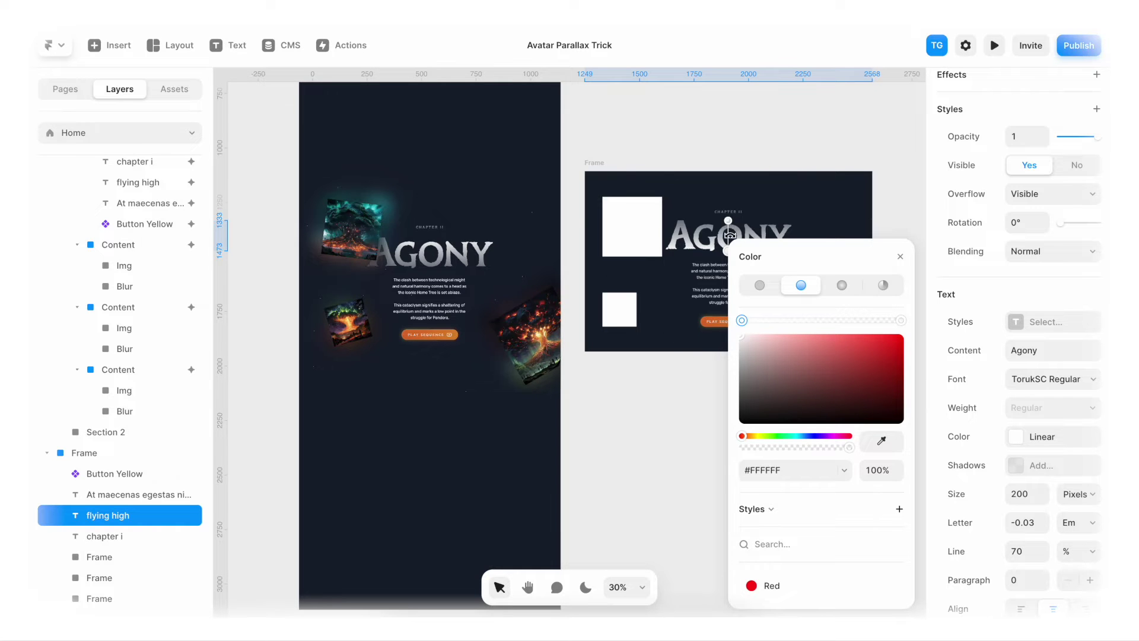
key(Escape)
scroll(689, 234, up, 5)
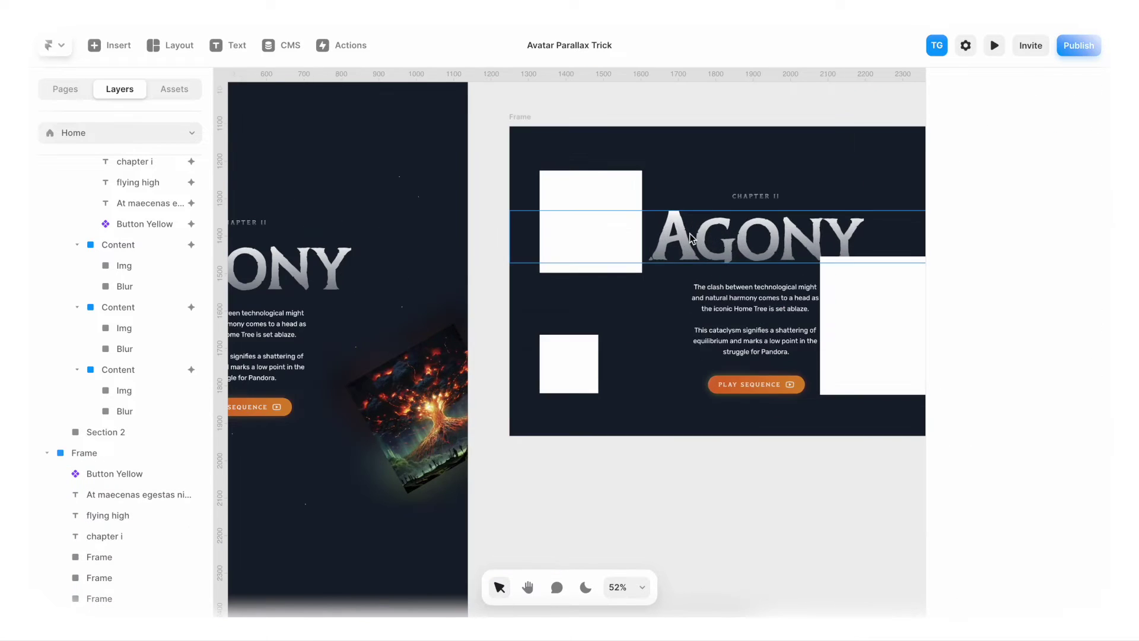
scroll(690, 233, down, 4)
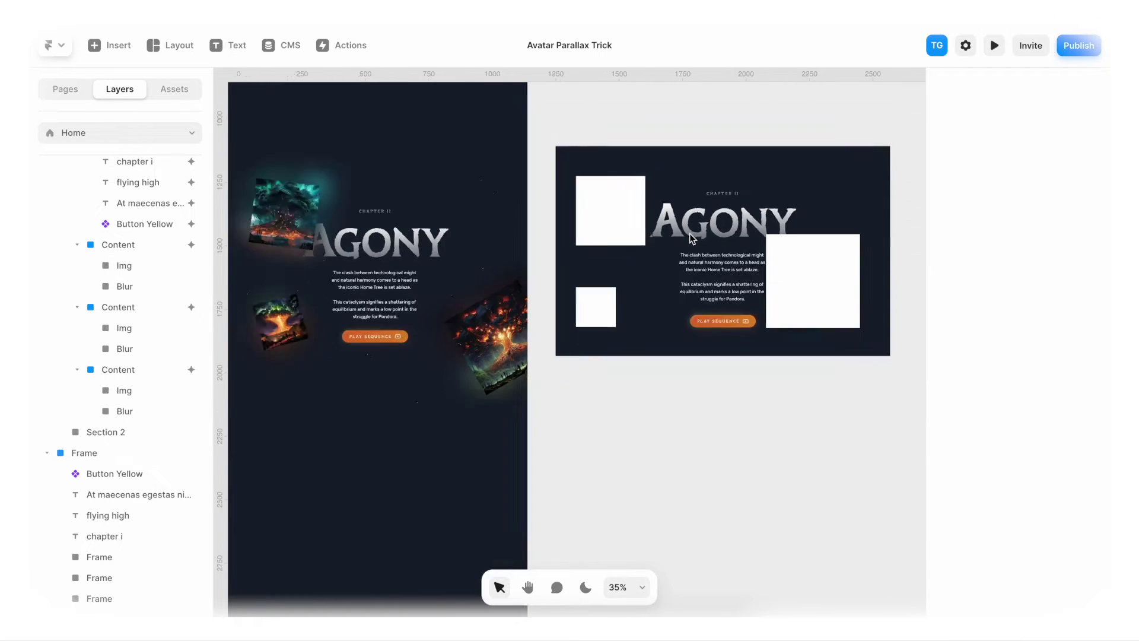
scroll(689, 233, down, 2)
scroll(690, 233, up, 4)
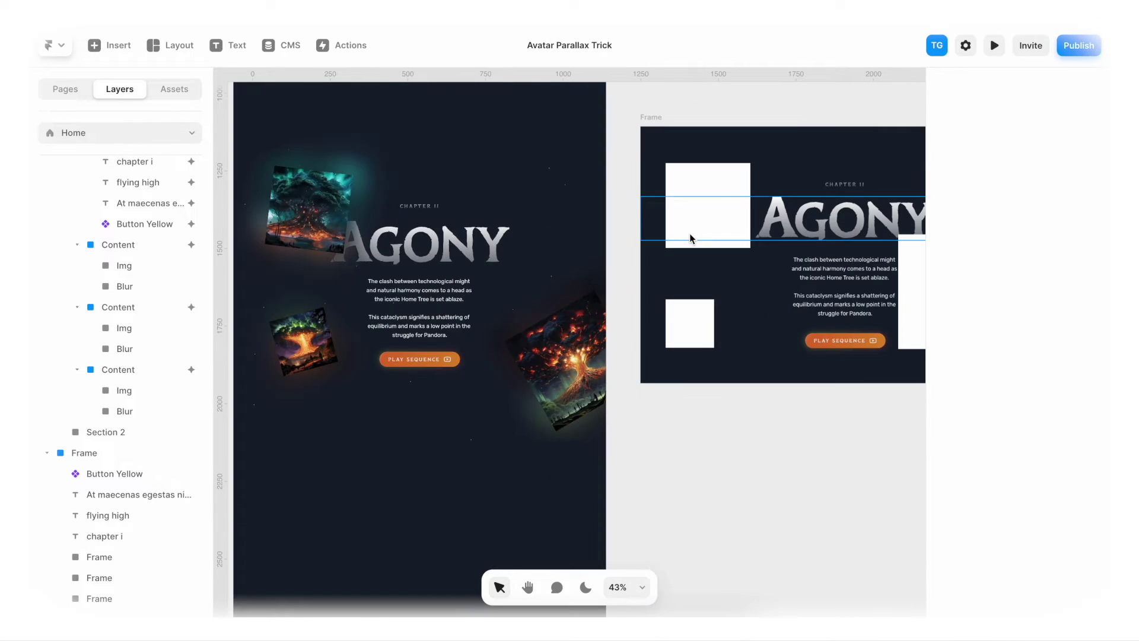
- Inspect the Particles 2 layer in the example section
click(718, 183)
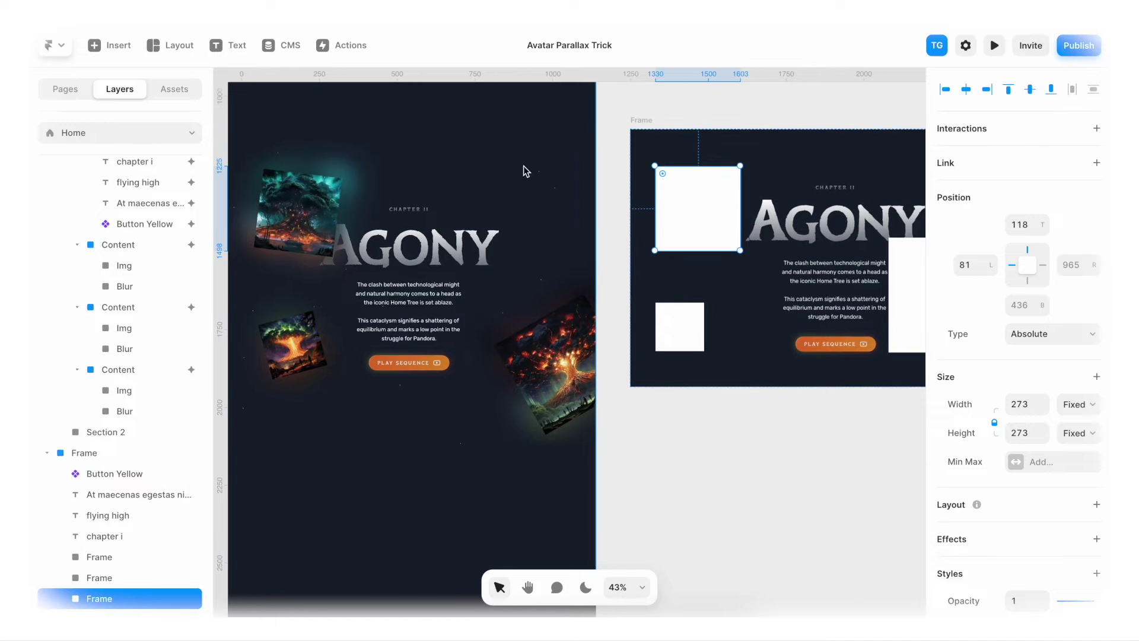
click(539, 178)
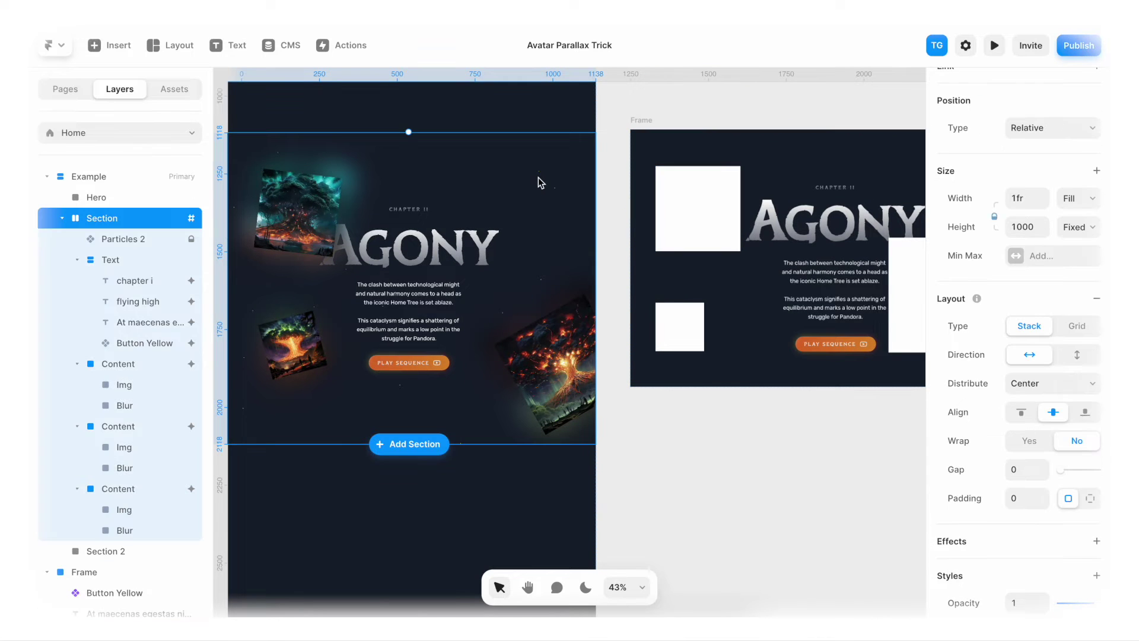
click(134, 240)
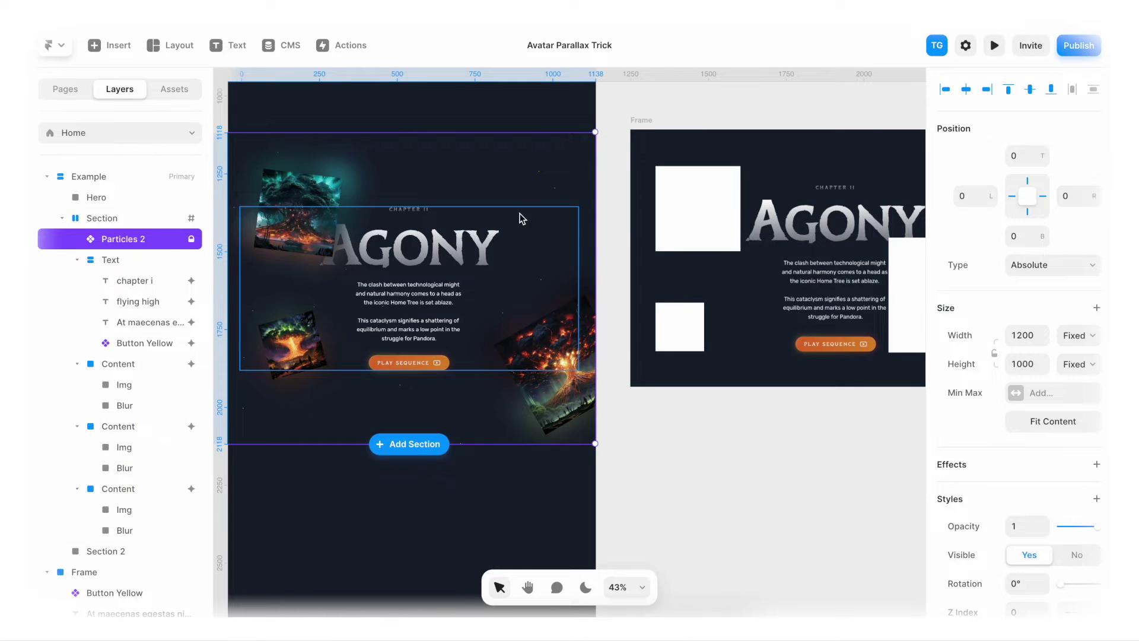
scroll(521, 213, right, 3)
- Select the new dark frame and open framer.supply in the browser to get the Particles component
click(587, 167)
scroll(586, 168, right, 2)
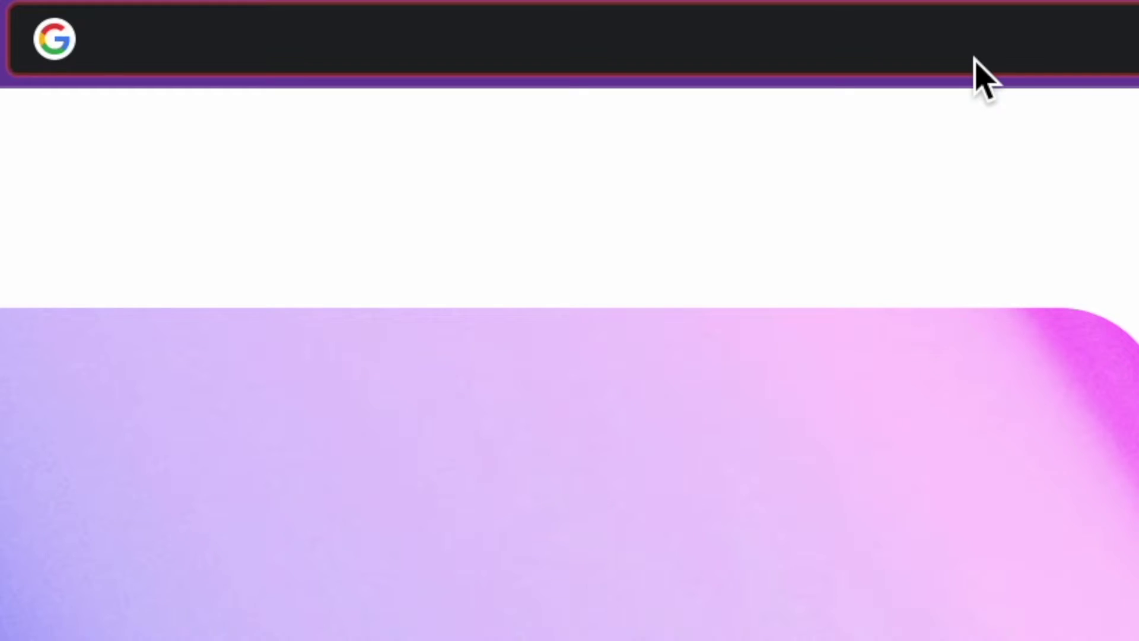
text(framer.)
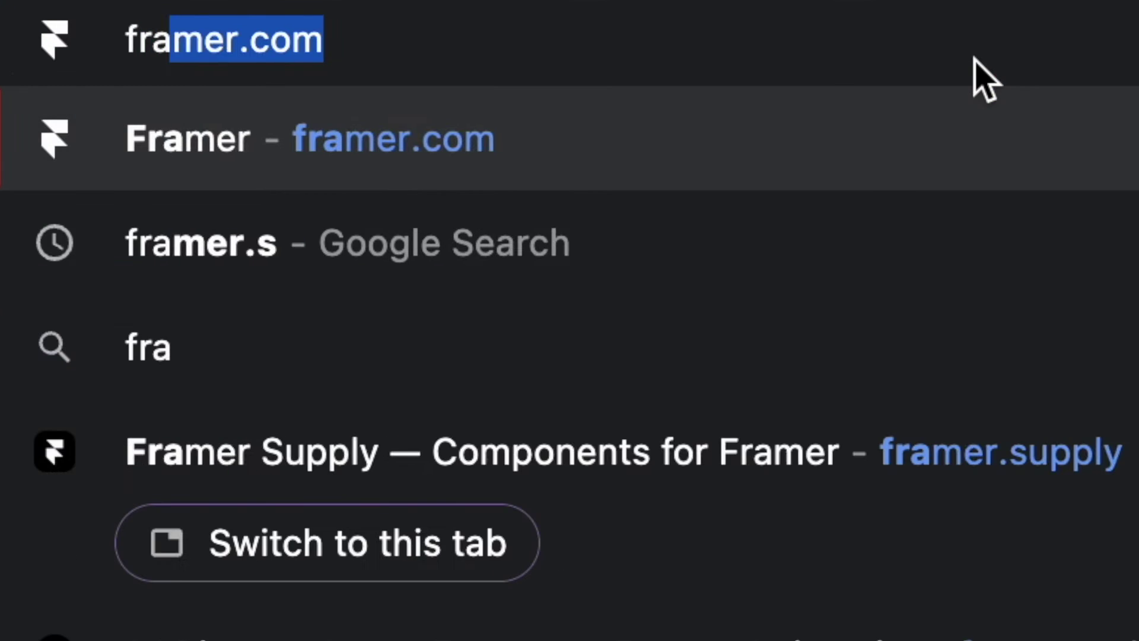
text(suppl)
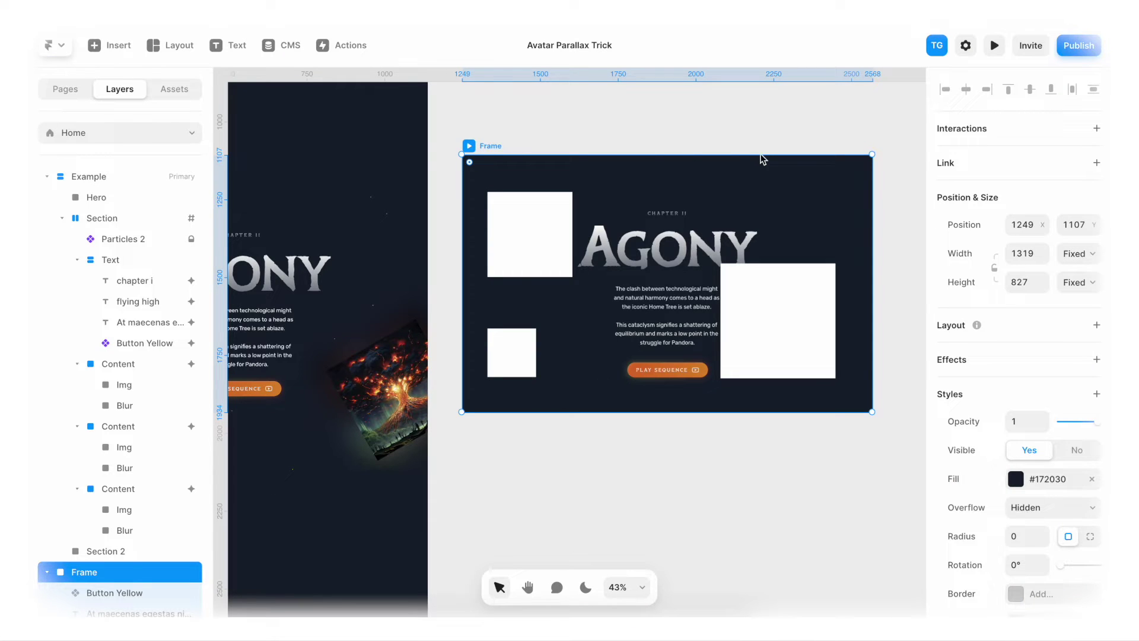
- Paste the Particles component into the new frame and stretch it to cover the whole frame, 1319 by 827 px
key(ctrl+v)
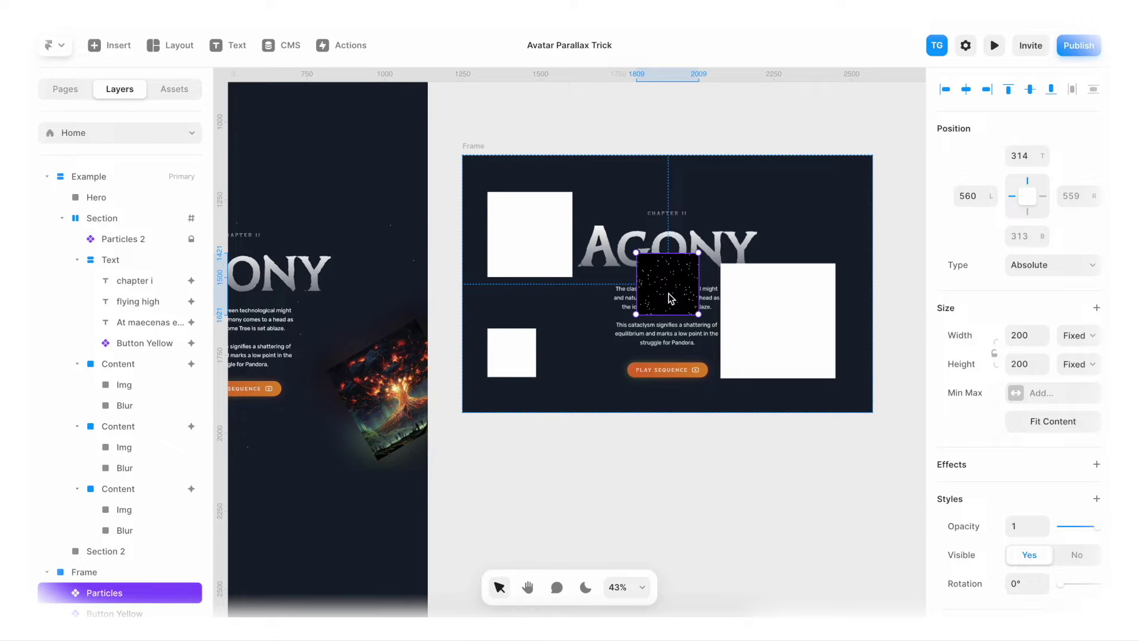
drag(664, 296, 872, 413)
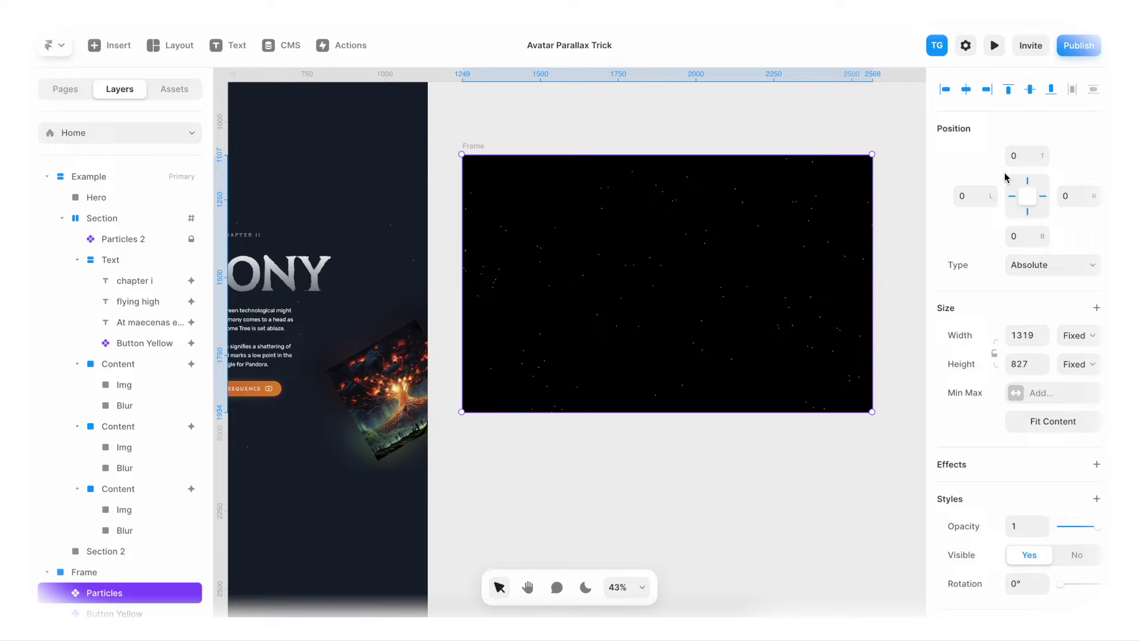
- Make the Particles component's backdrop transparent by setting its opacity to 0%
scroll(989, 213, down, 1)
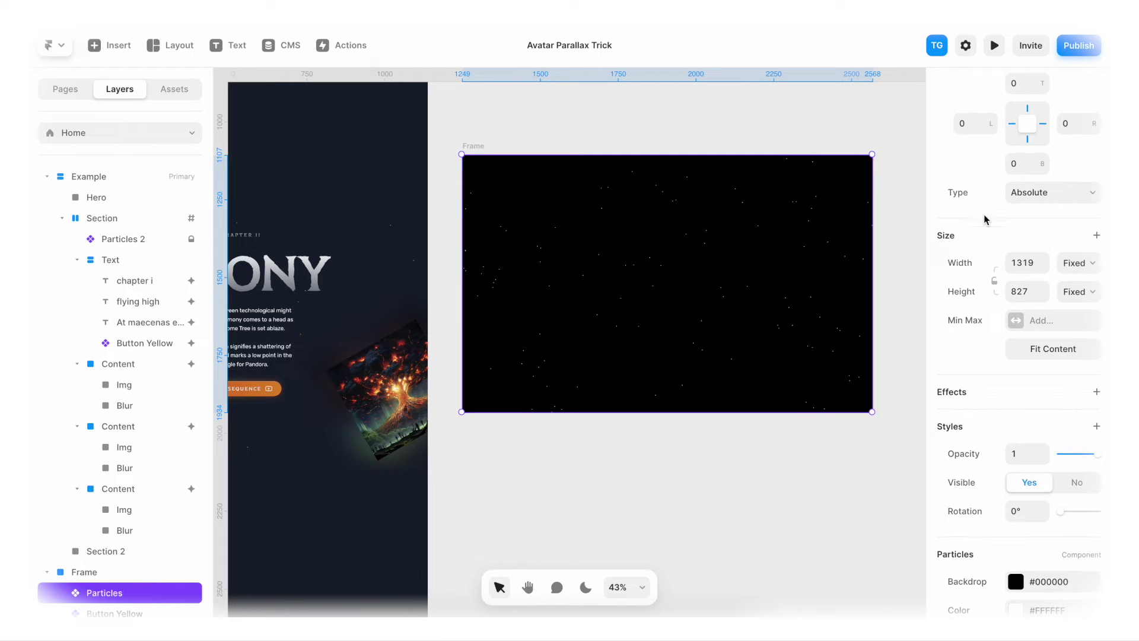
scroll(985, 323, down, 3)
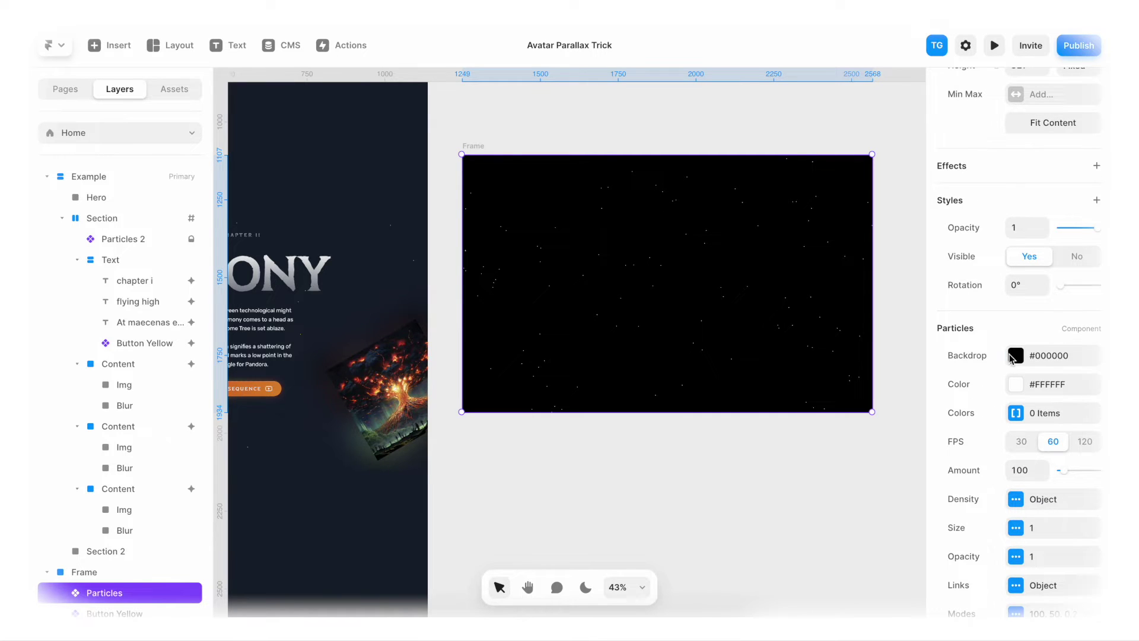
click(1010, 356)
click(884, 477)
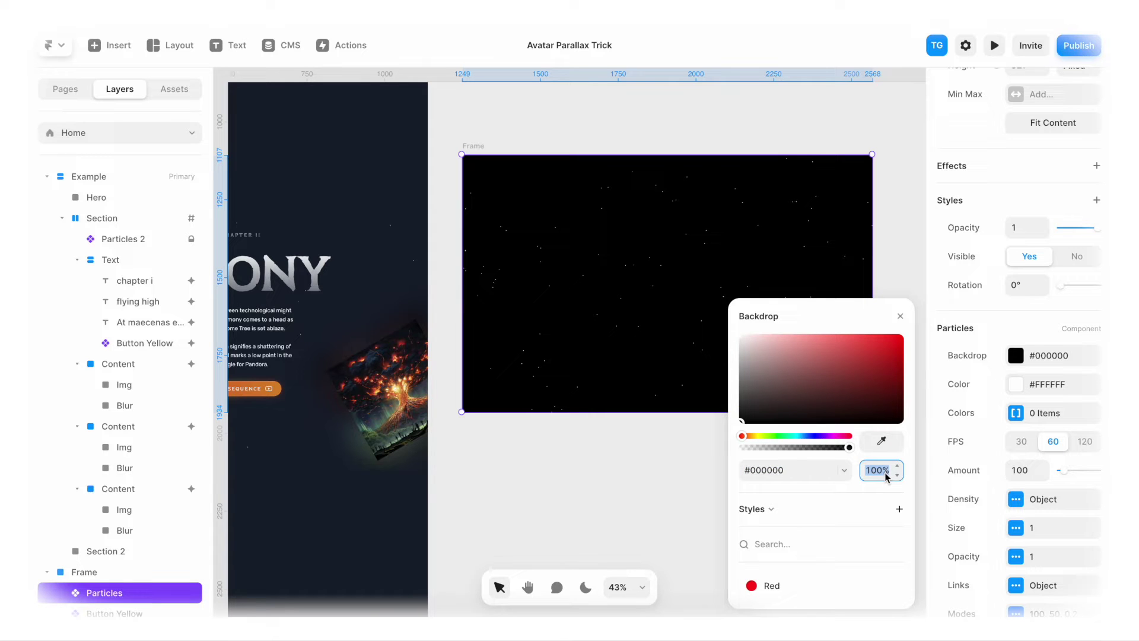
text(0)
key(Return)
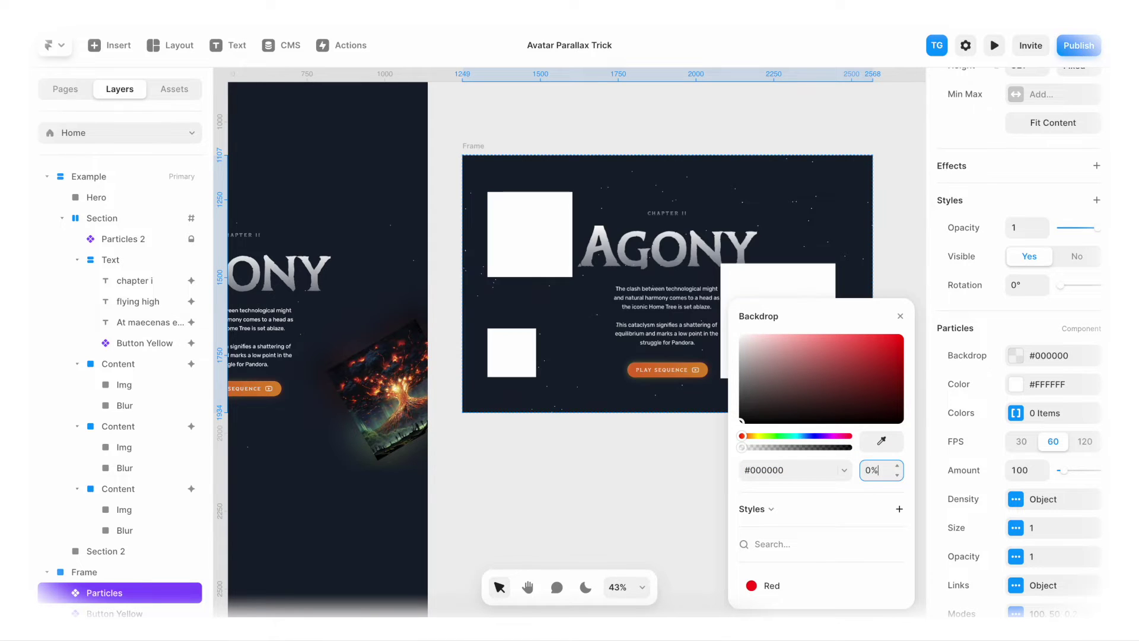
click(984, 332)
- Examine the example section's particles up close and compare their colour with the new frame's particles
scroll(988, 333, down, 1)
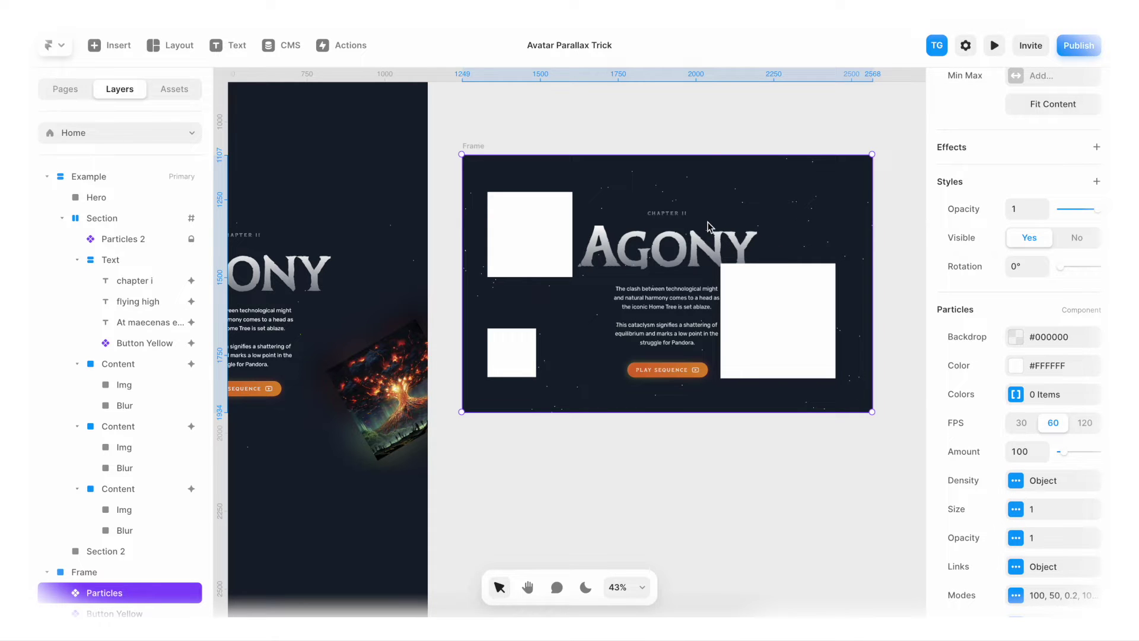
scroll(468, 216, left, 3)
scroll(367, 254, up, 5)
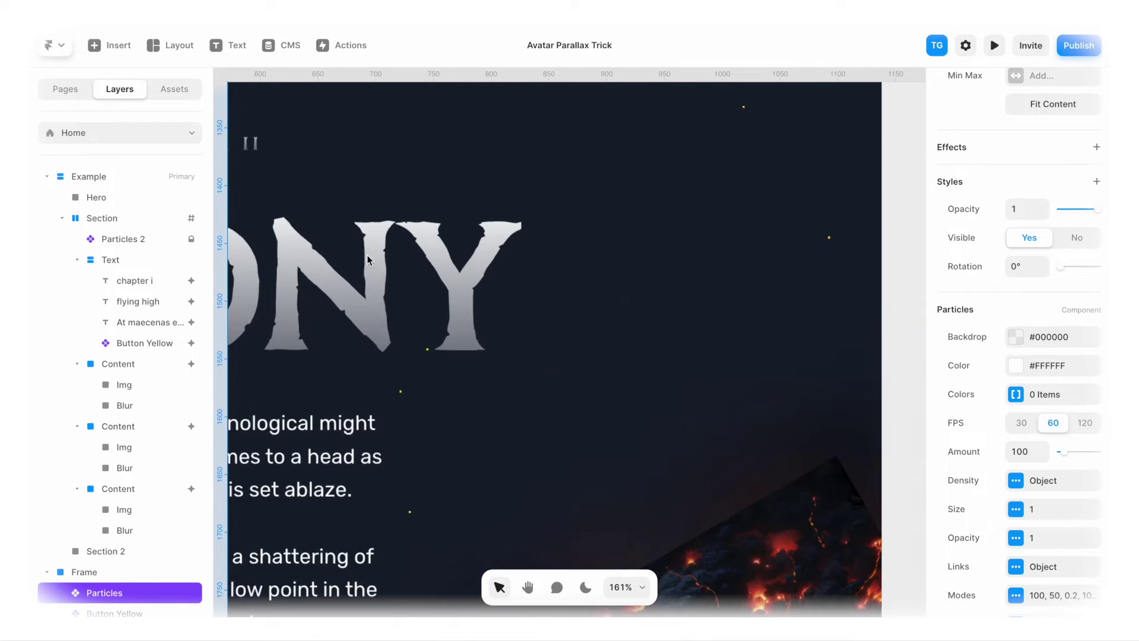
scroll(367, 255, down, 1)
scroll(414, 403, up, 3)
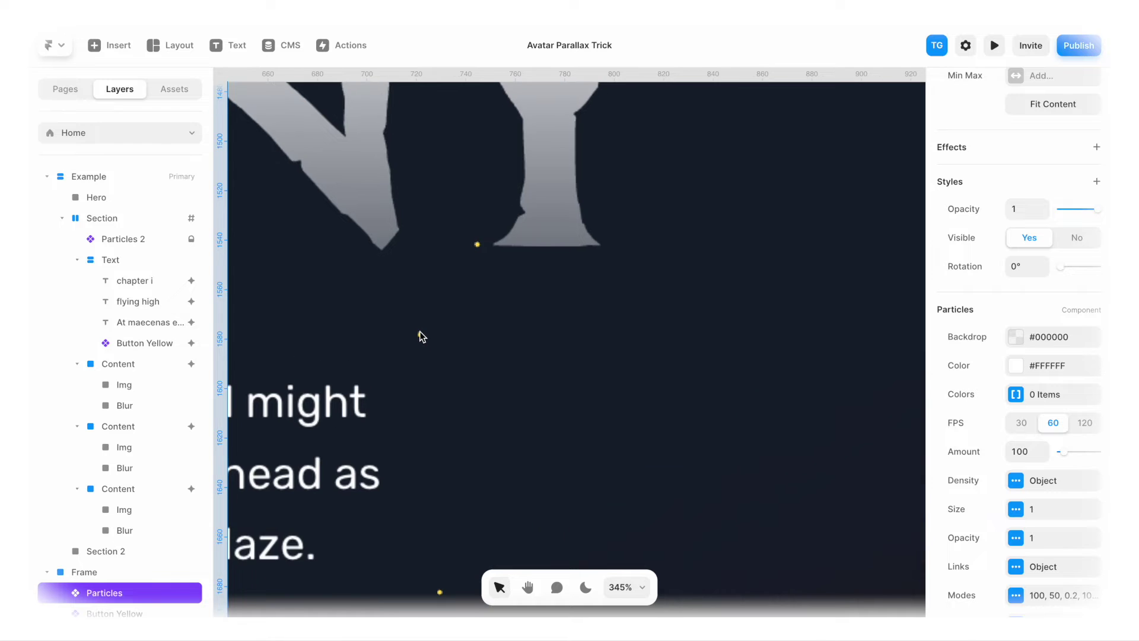
scroll(421, 336, down, 6)
scroll(721, 283, up, 2)
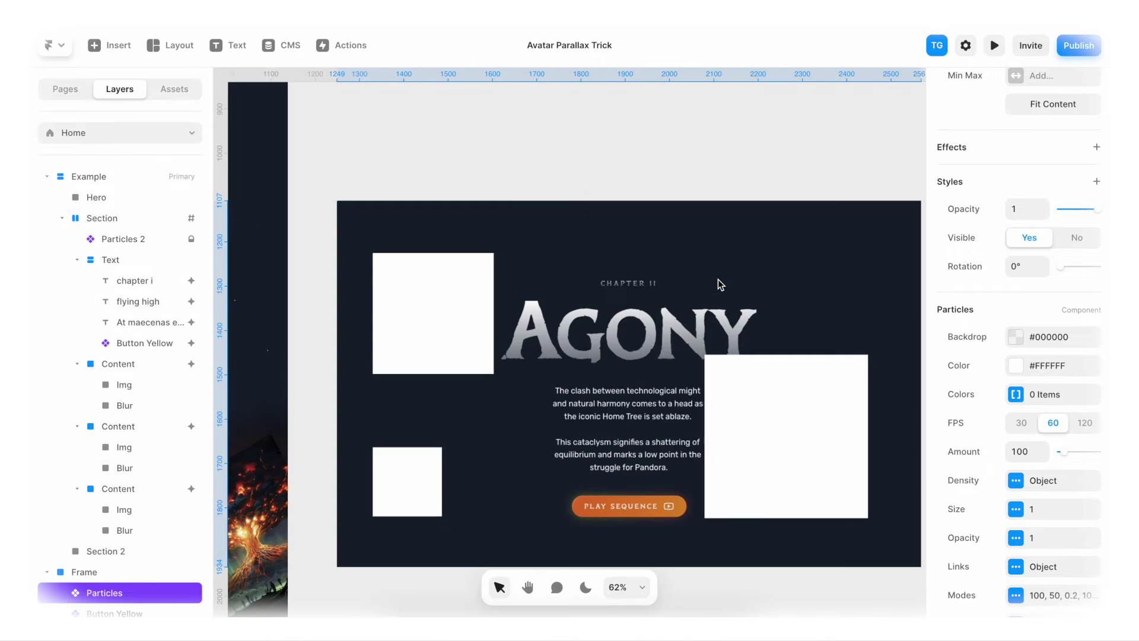
- Set the color of the new frame's Particles component to the warm yellow #FFE09E
scroll(719, 288, down, 1)
scroll(720, 287, right, 1)
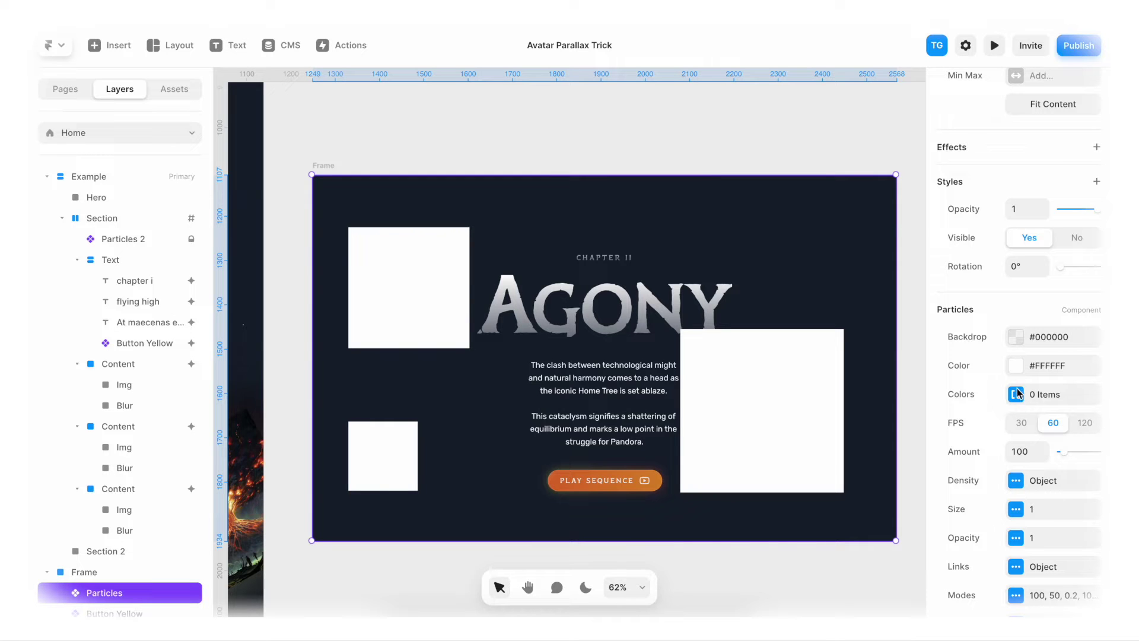
click(1016, 367)
drag(748, 438, 760, 438)
drag(814, 374, 803, 335)
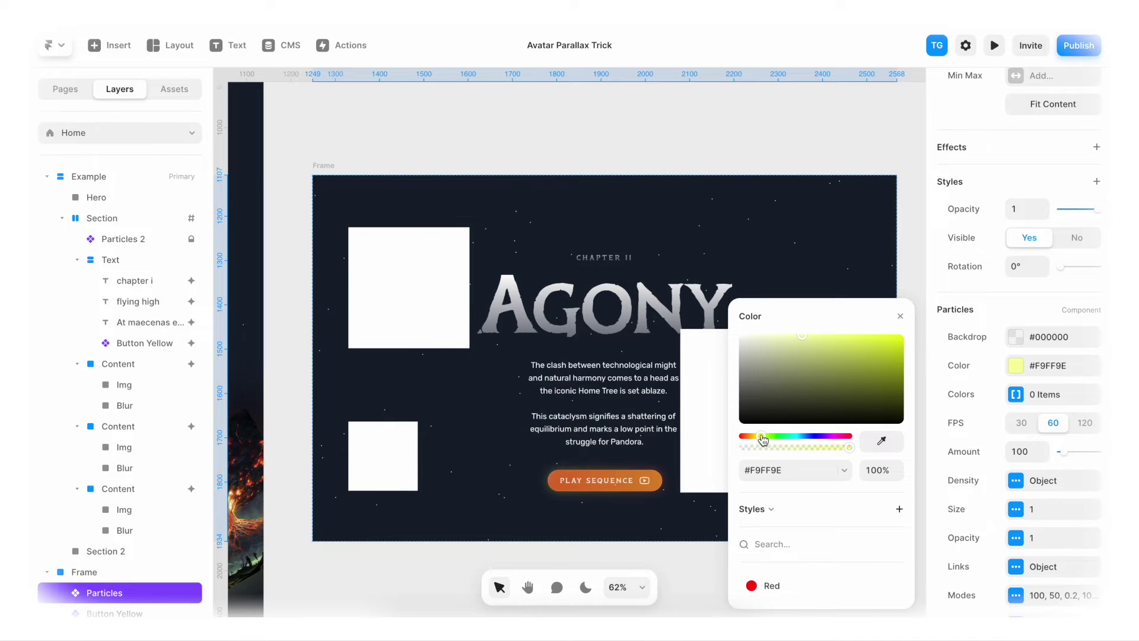
drag(763, 438, 756, 438)
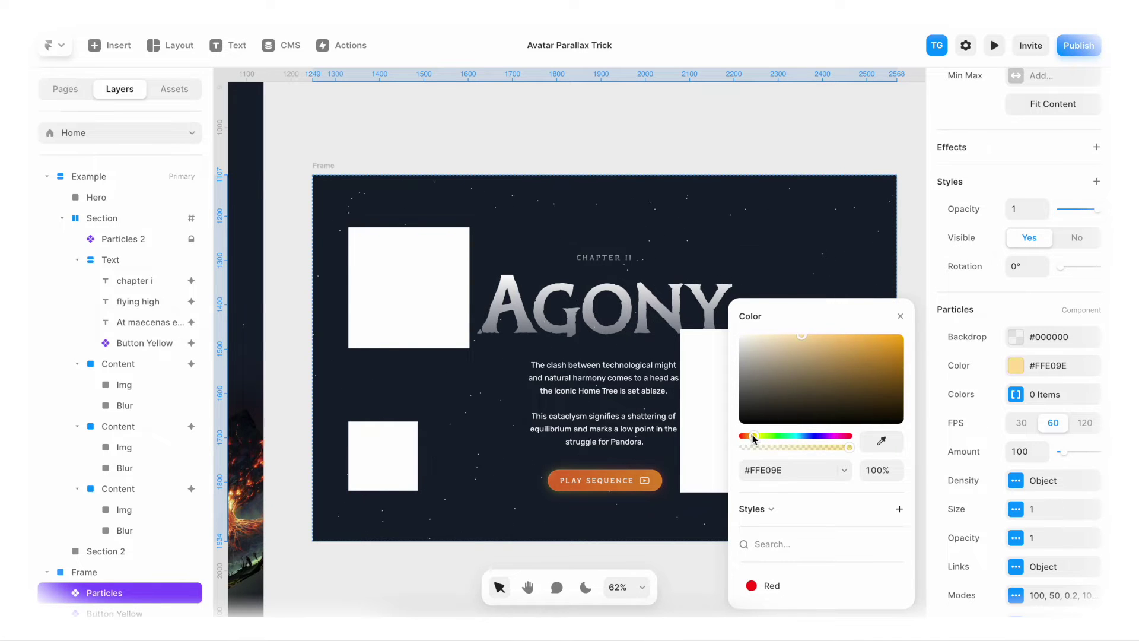
click(703, 325)
- Compare the new frame's recoloured particles with the finished example section
scroll(703, 326, down, 1)
scroll(703, 325, left, 1)
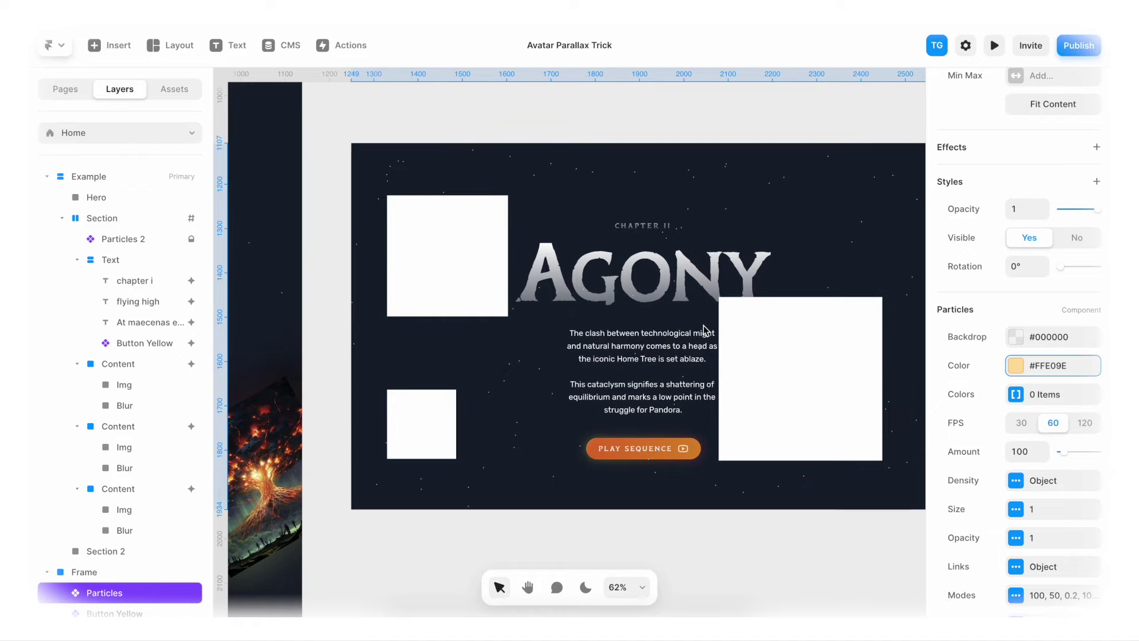
key(Escape)
scroll(584, 208, down, 5)
scroll(583, 208, left, 2)
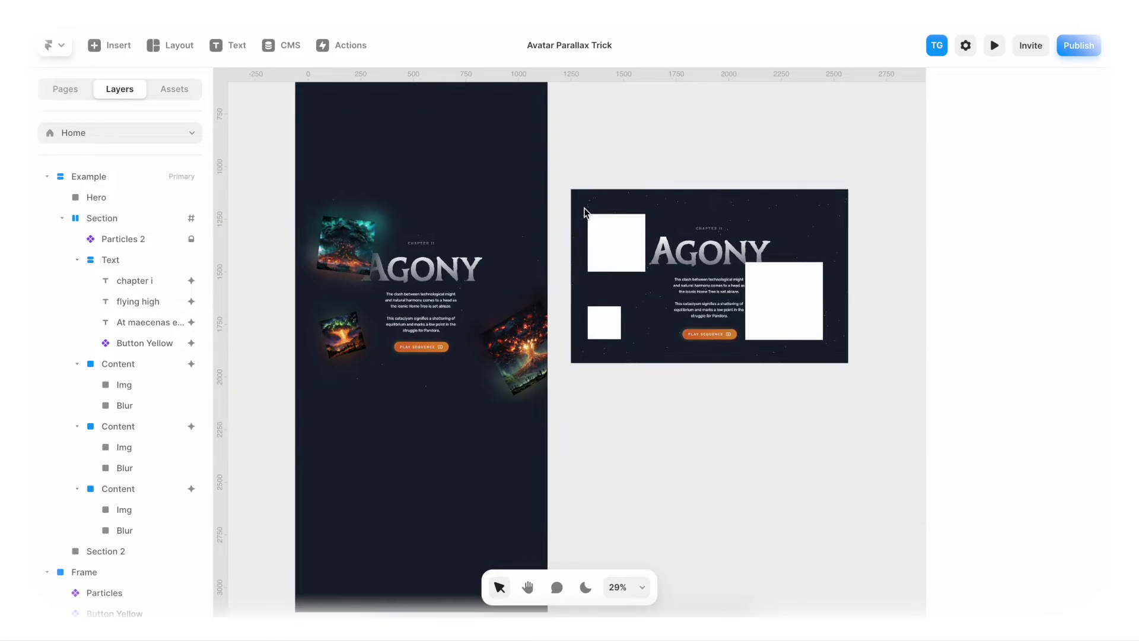
scroll(584, 208, up, 3)
scroll(584, 208, left, 1)
scroll(668, 200, left, 3)
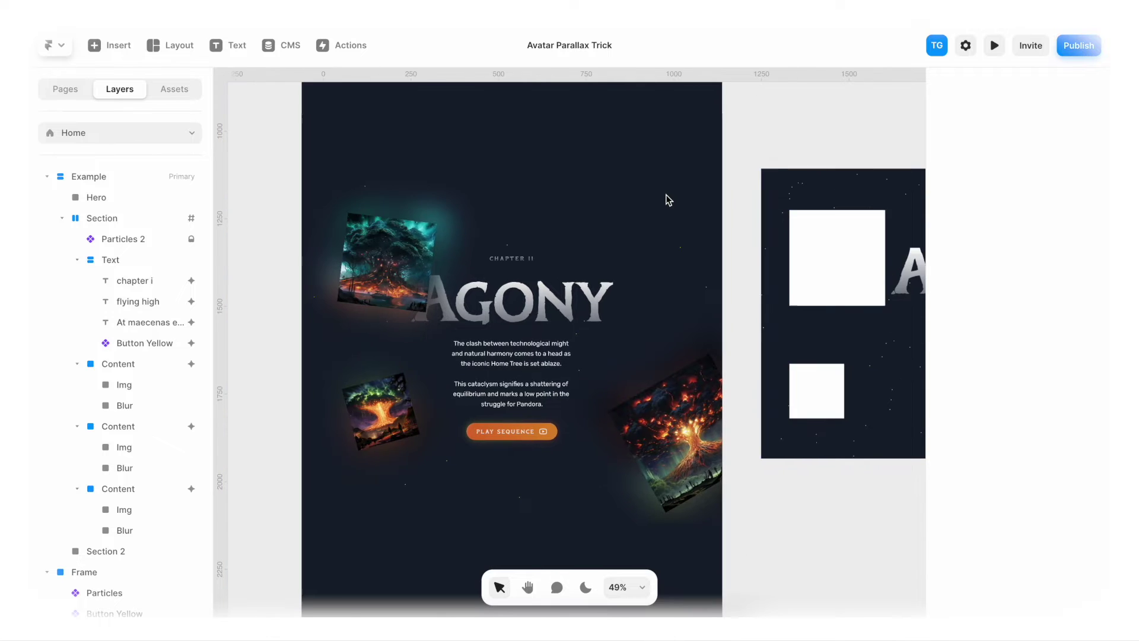
scroll(669, 200, right, 2)
scroll(669, 200, right, 2)
scroll(668, 198, down, 1)
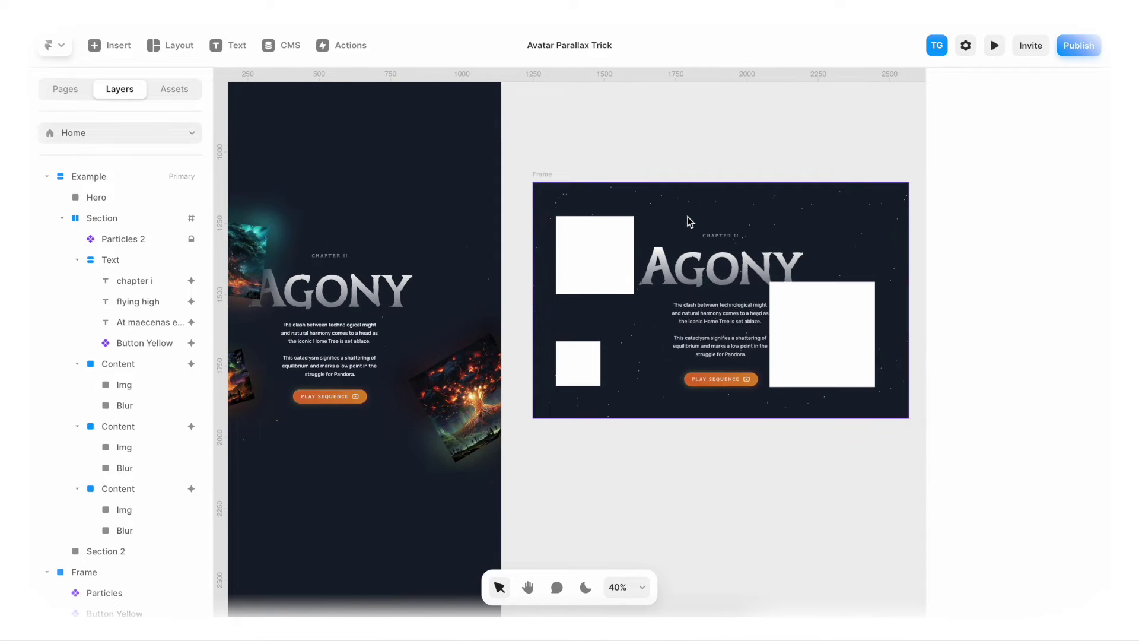
- Send the Particles layer to the back of the new frame's layer stack and lock it
click(688, 221)
scroll(122, 534, down, 1)
right_click(117, 524)
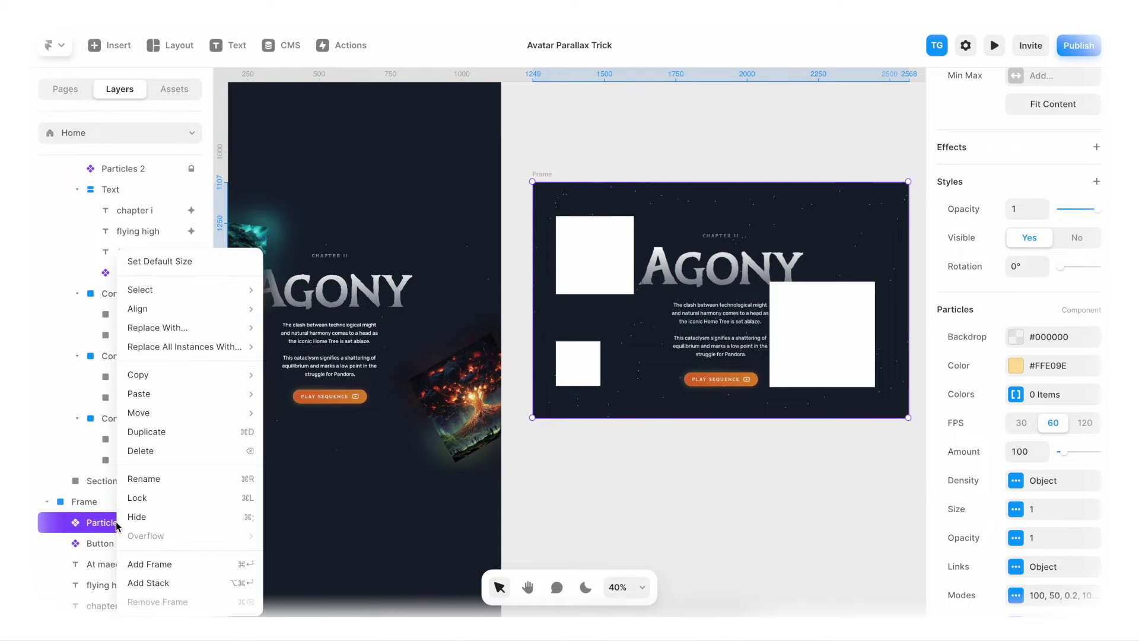
mouse_move(231, 395)
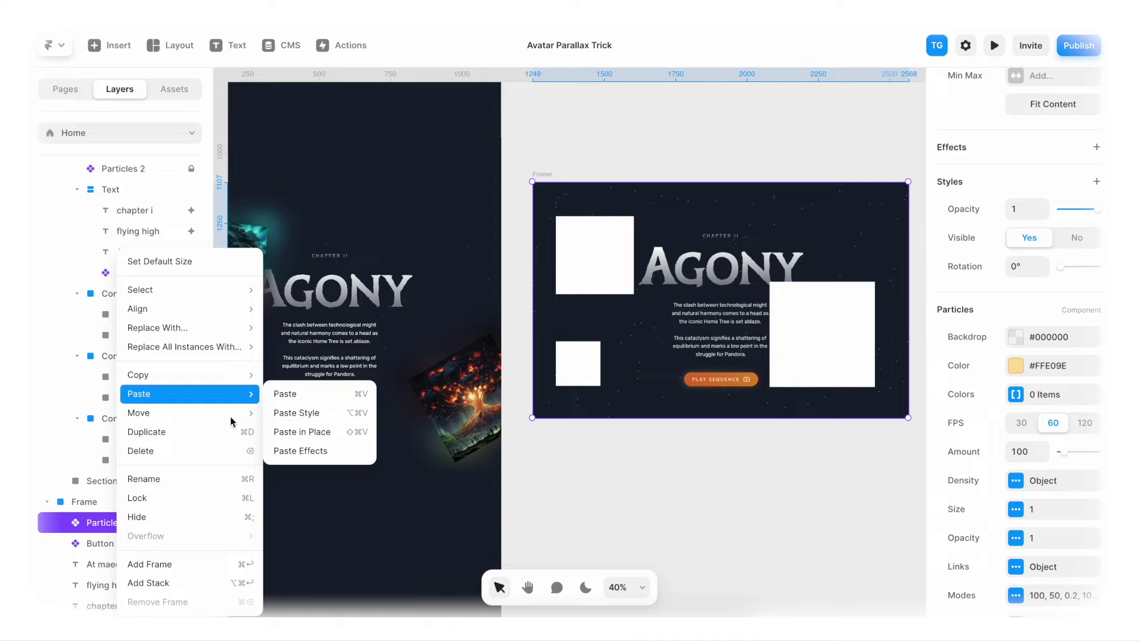
click(306, 469)
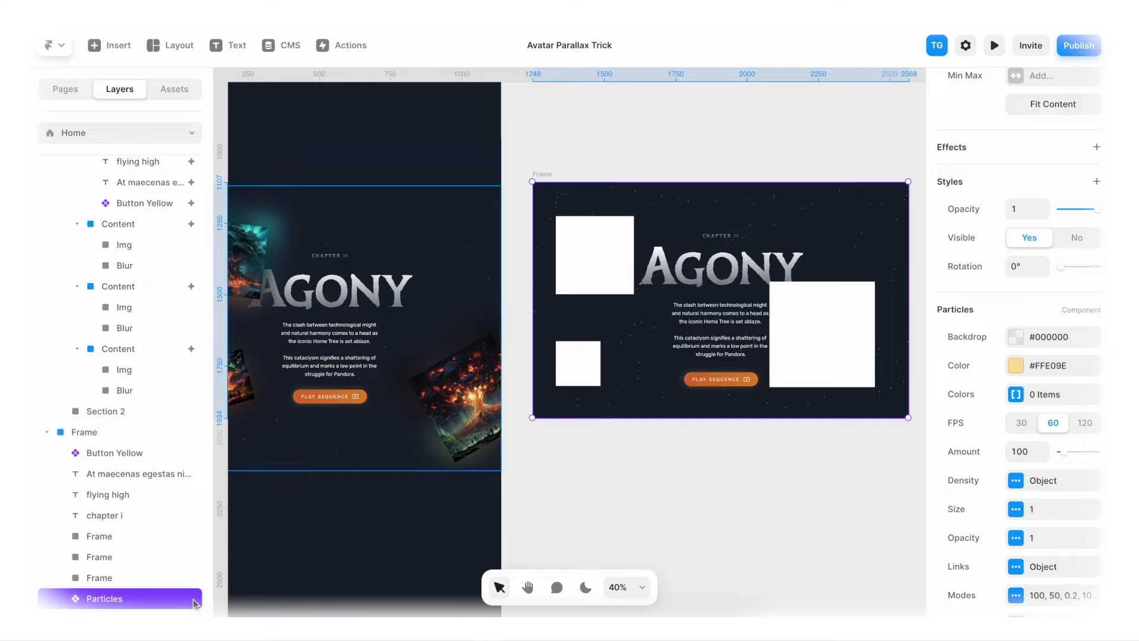
click(192, 601)
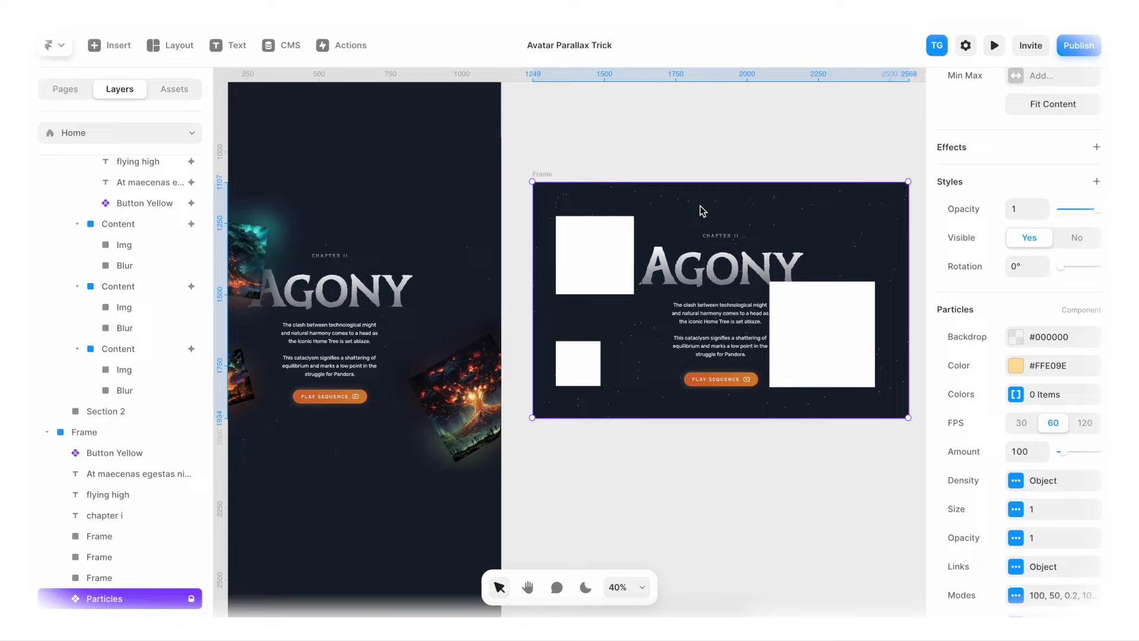
- Rename the 273 px white square above the small square in the new frame as Content
scroll(682, 212, down, 1)
click(623, 223)
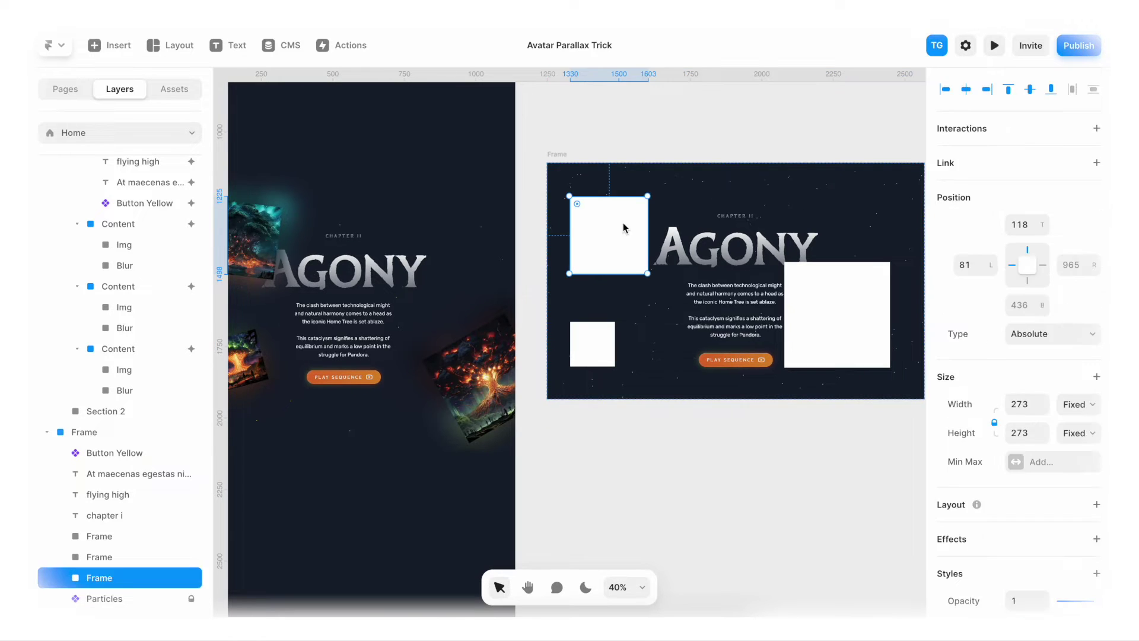
scroll(540, 324, right, 3)
click(498, 335)
click(729, 291)
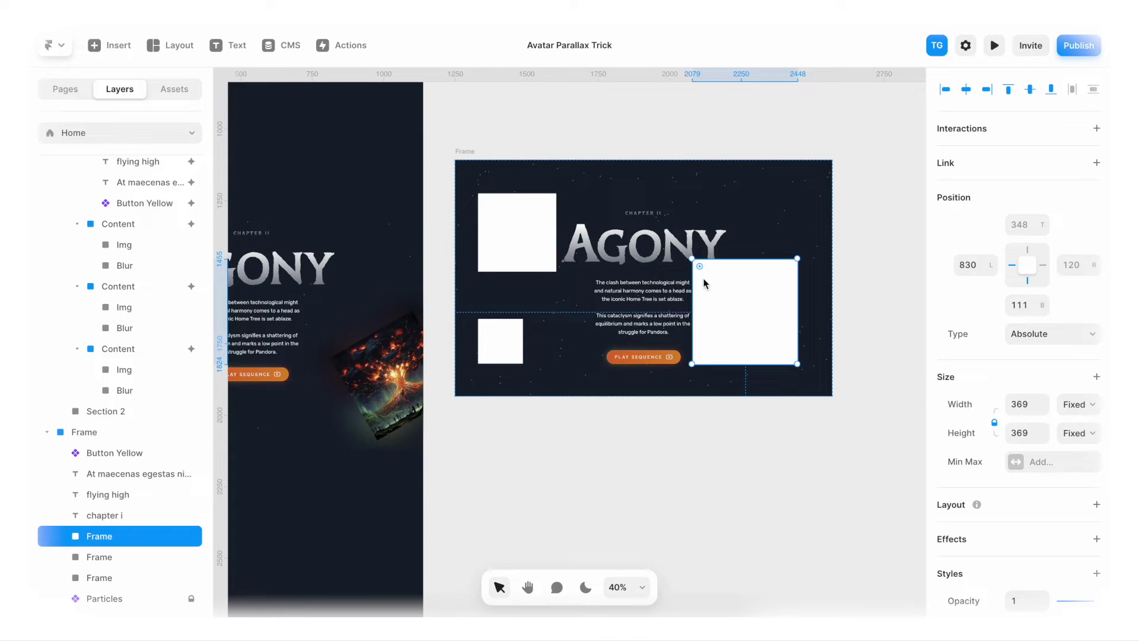
click(534, 222)
key(super+r)
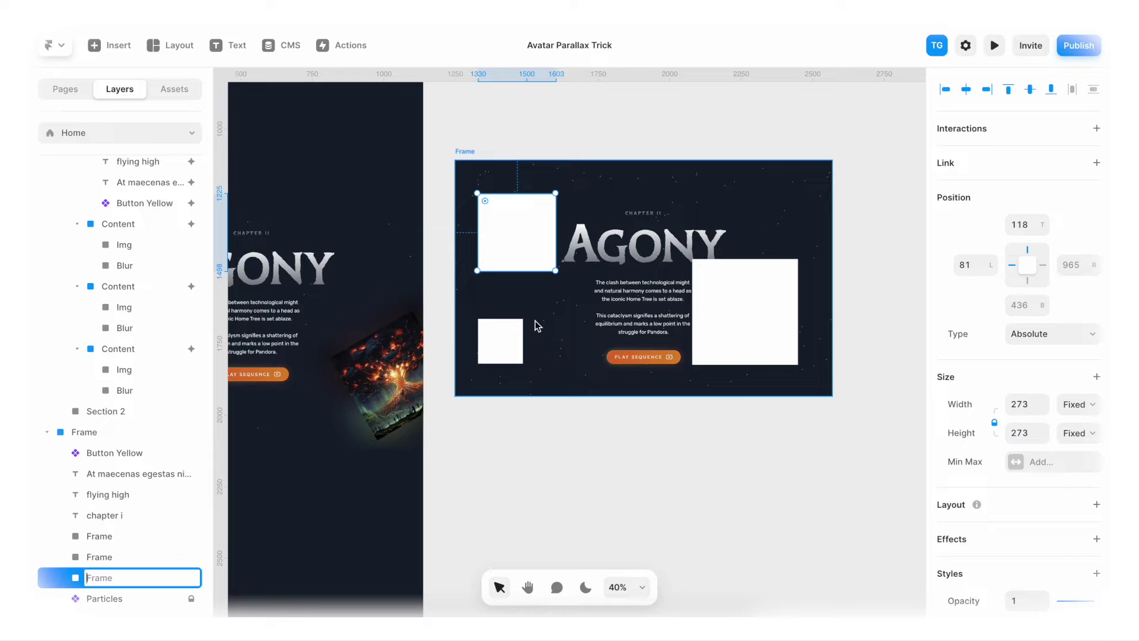
text(Content)
key(Return)
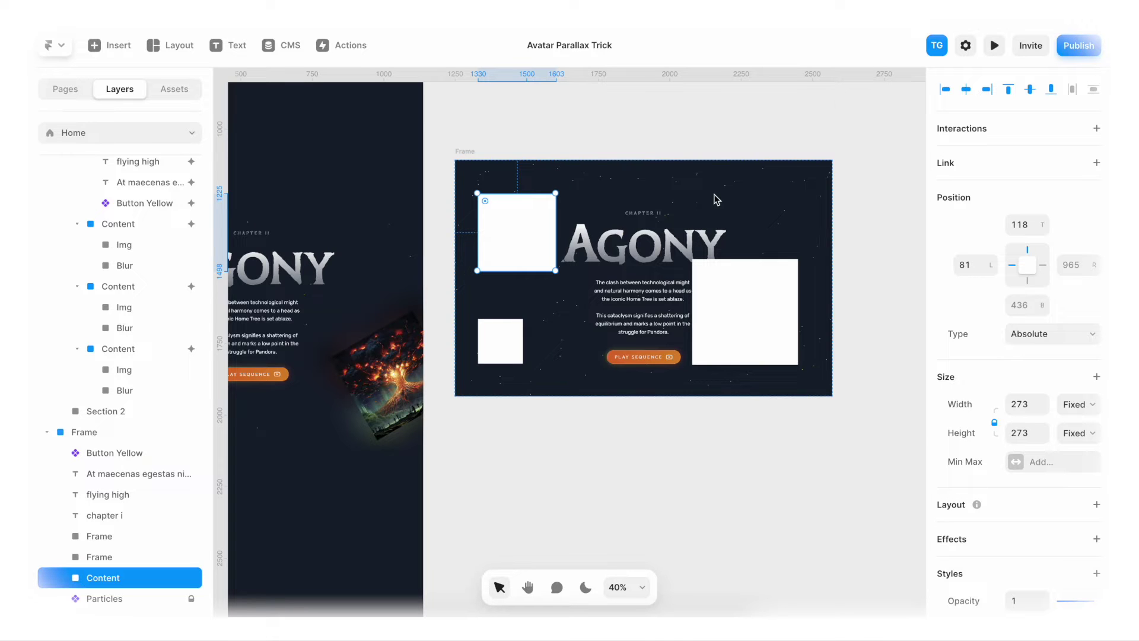
- Rename the small 156 px white square as Content
click(511, 345)
key(ctrl+r)
text(Conten)
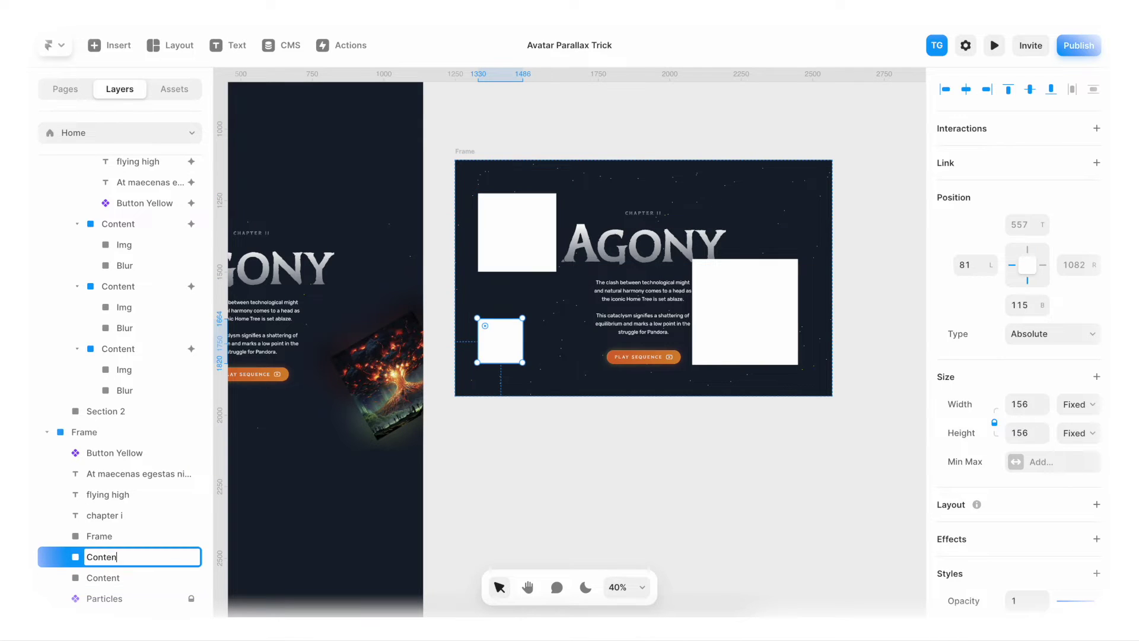
text(t)
key(Return)
- Rename the largest white square, 369 px wide, as Content
click(768, 299)
key(ctrl+r)
text(Conten)
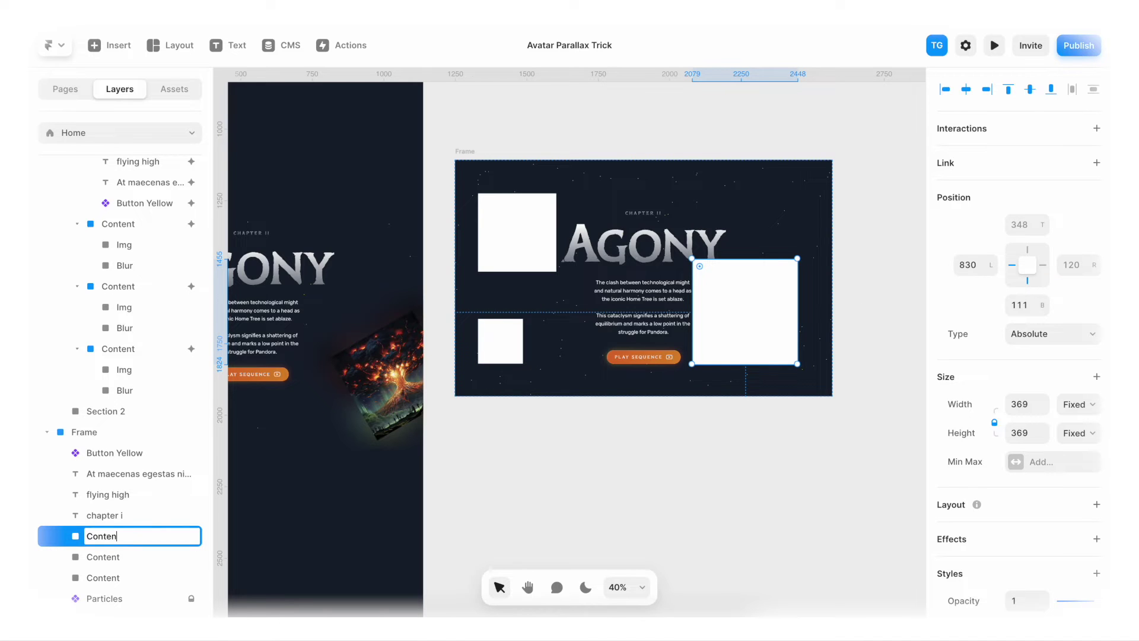
text(t)
key(Return)
- Remove the white fill from the 273 px Content frame
scroll(668, 229, left, 3)
click(633, 215)
scroll(634, 215, up, 5)
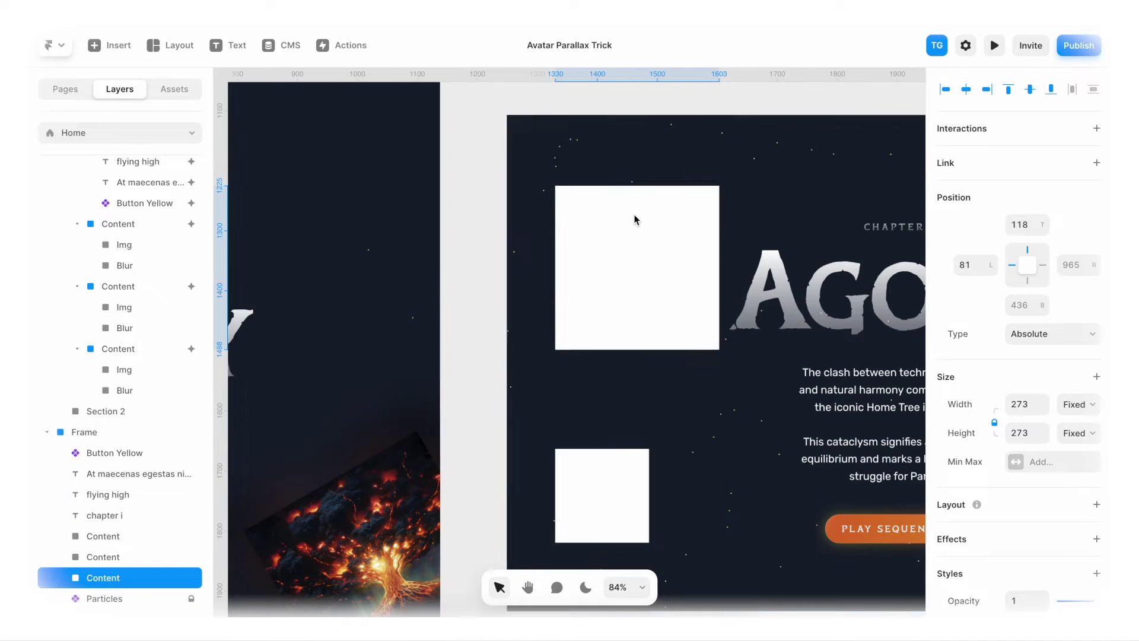
scroll(637, 220, right, 2)
scroll(979, 373, down, 3)
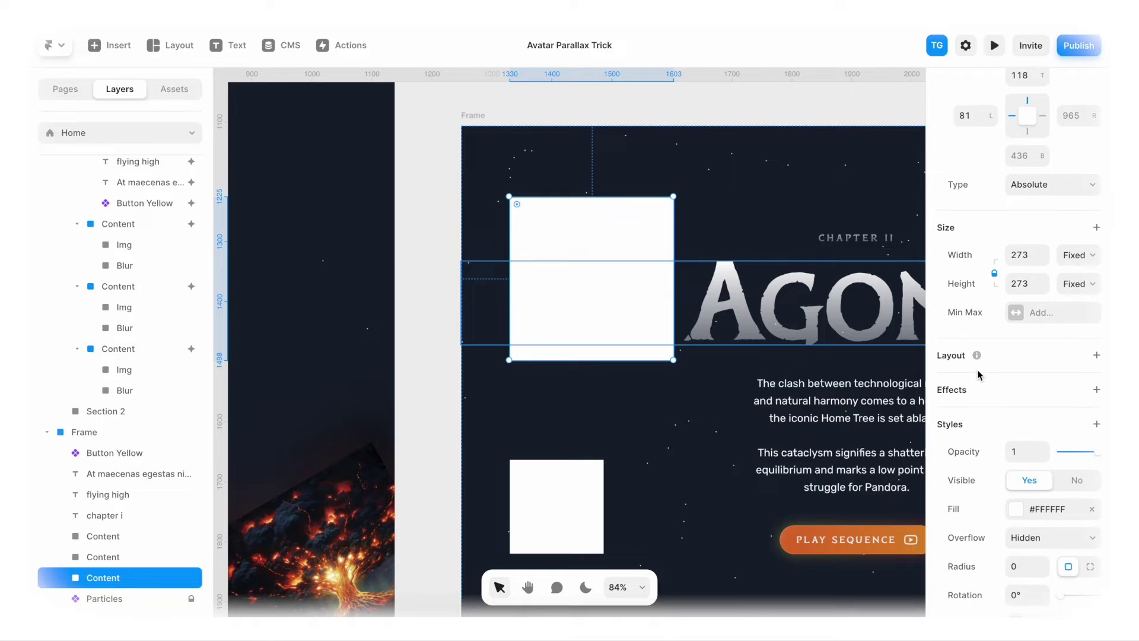
click(1092, 509)
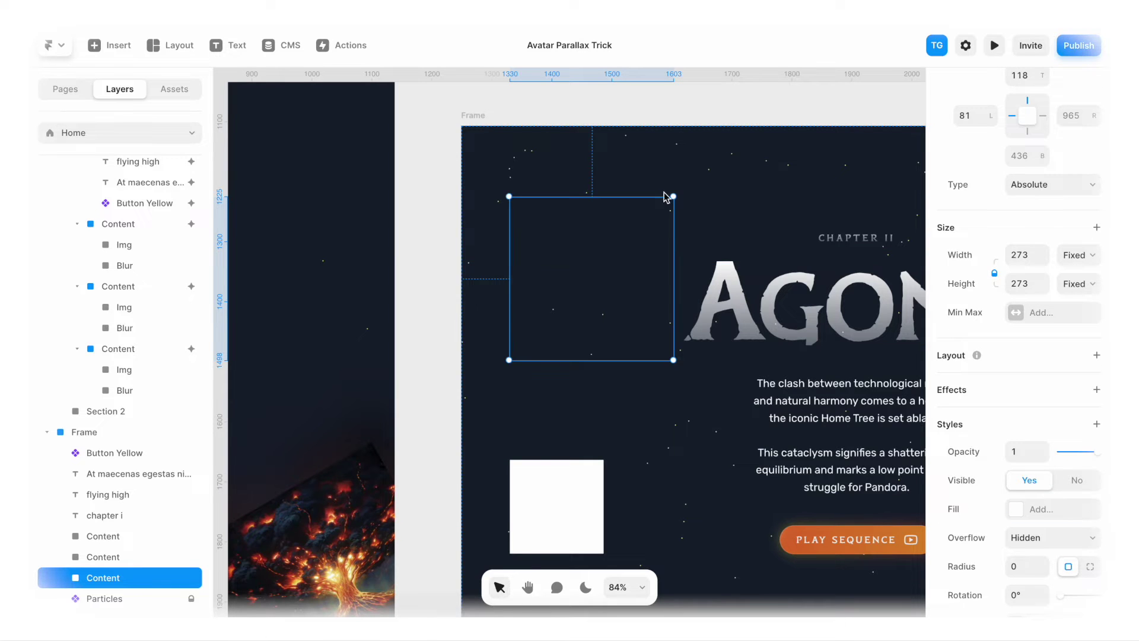
- Duplicate the unfilled Content frame, nesting the copy inside the original and shrinking it around its centre to 223 by 223 px
key(super+d)
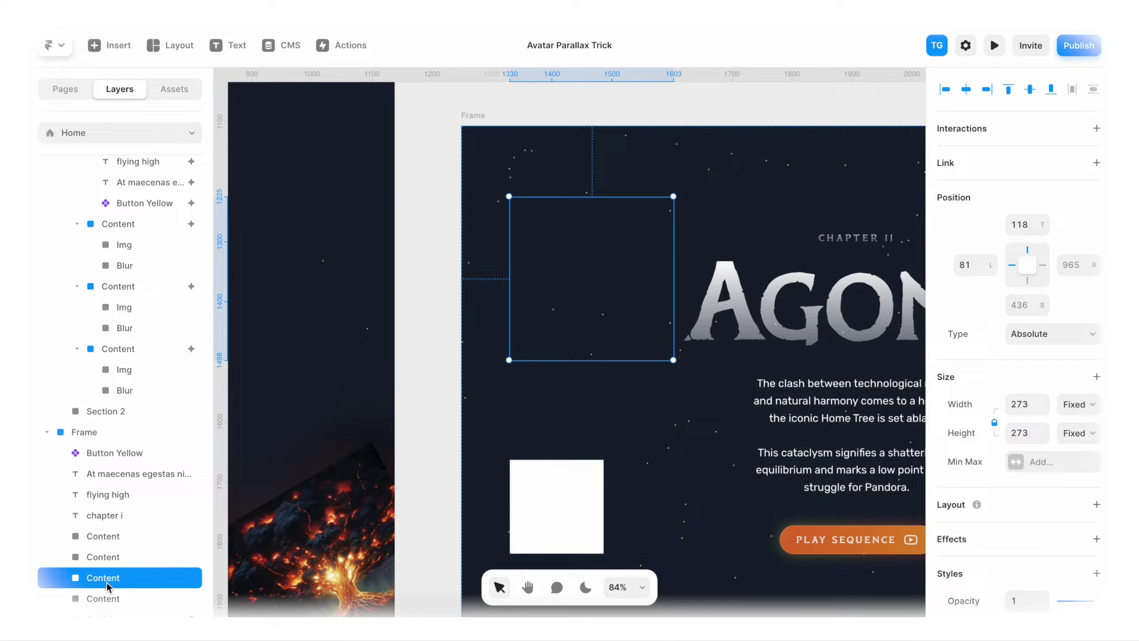
scroll(107, 570, down, 1)
drag(109, 560, 107, 577)
drag(674, 264, 659, 261)
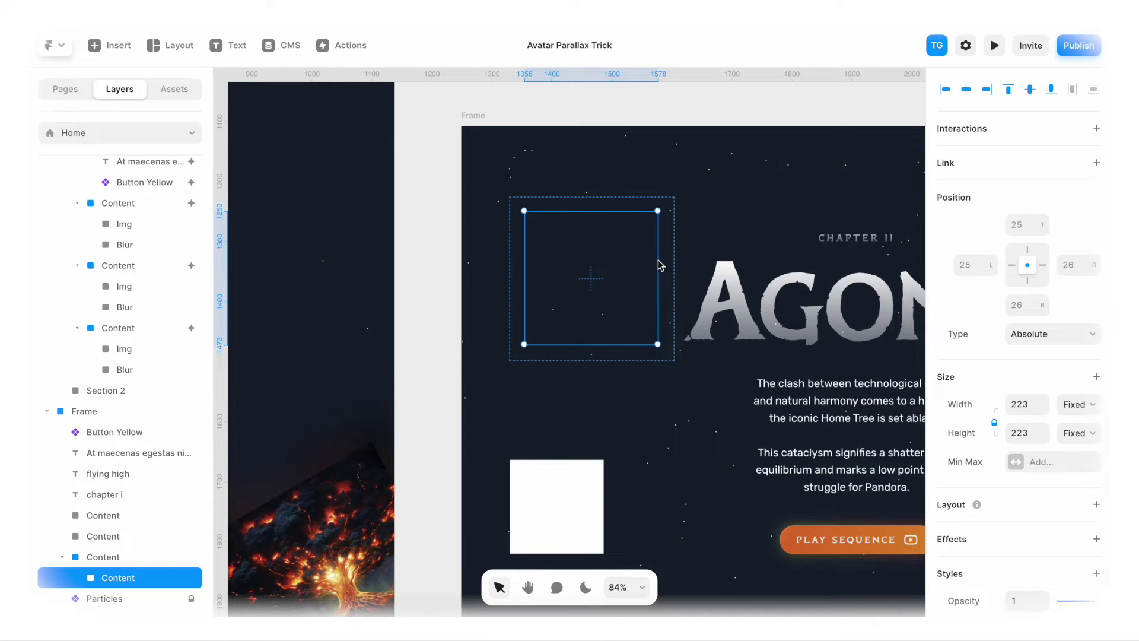
- Copy the image fill of the example's teal tree Img layer and paste it as the fill of the nested 223 px Content frame
scroll(659, 261, left, 3)
scroll(658, 261, down, 3)
scroll(658, 261, left, 1)
scroll(483, 246, left, 3)
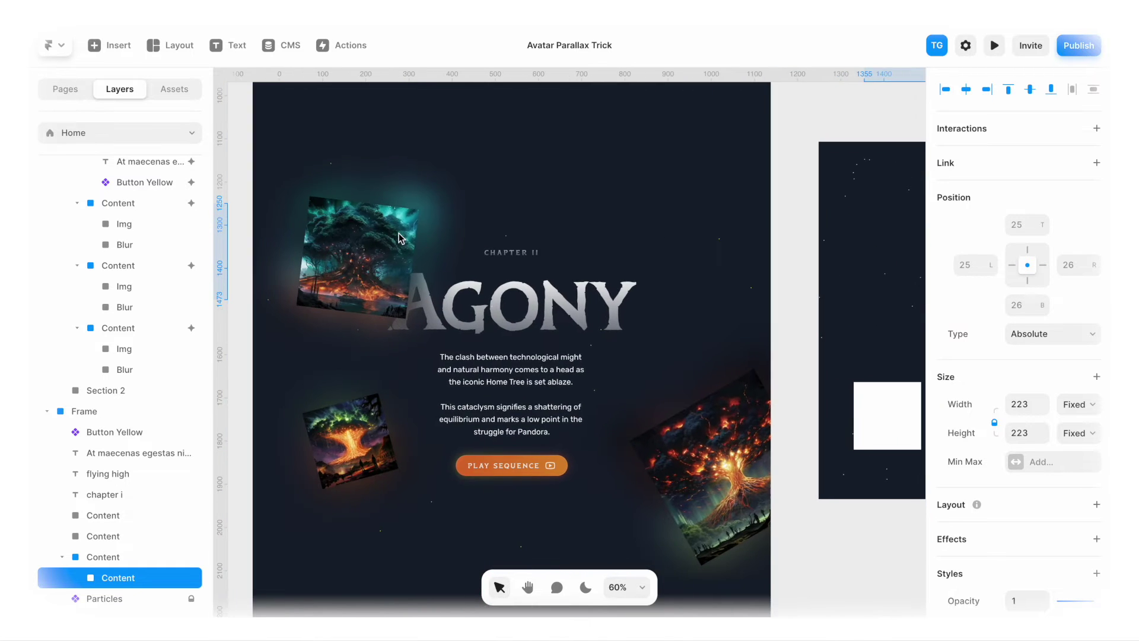
super+click(380, 255)
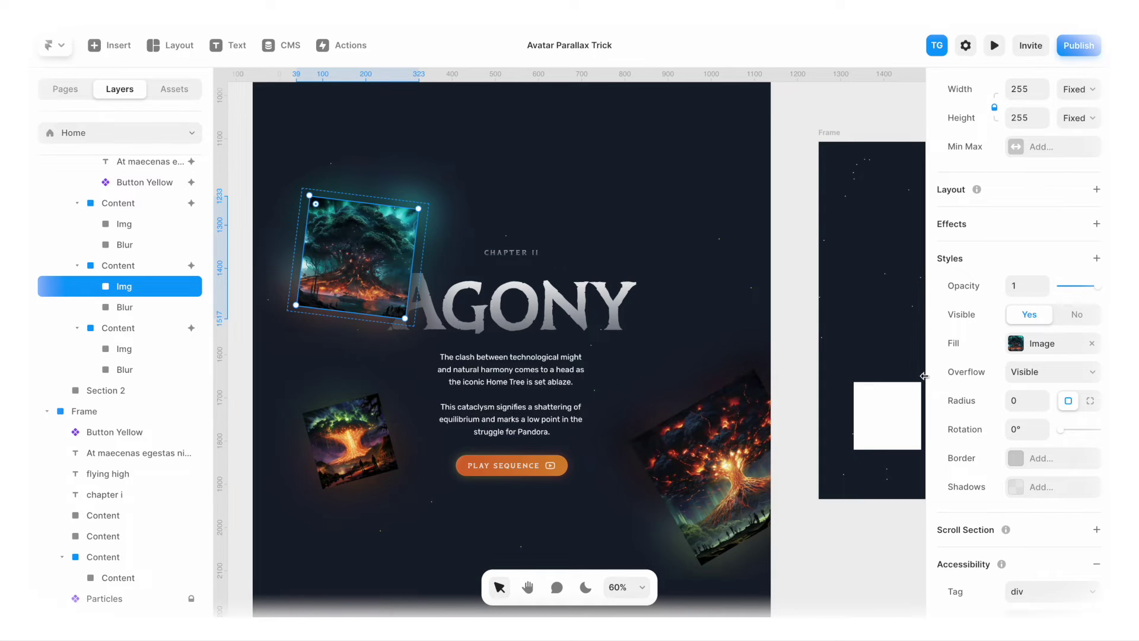
right_click(1016, 344)
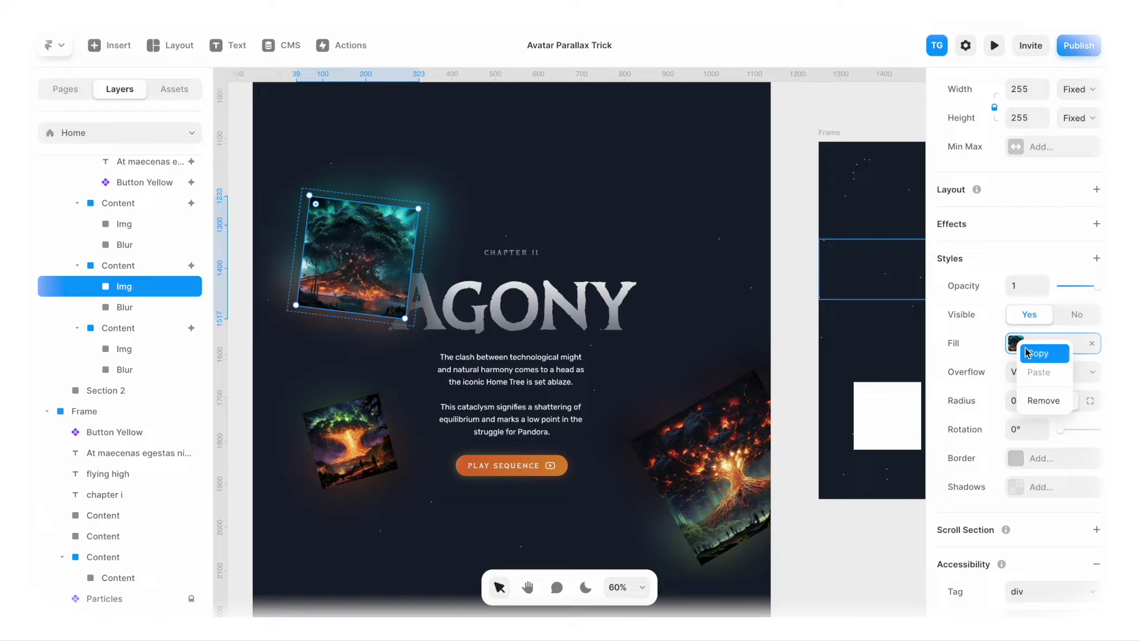
click(1037, 353)
scroll(725, 265, right, 4)
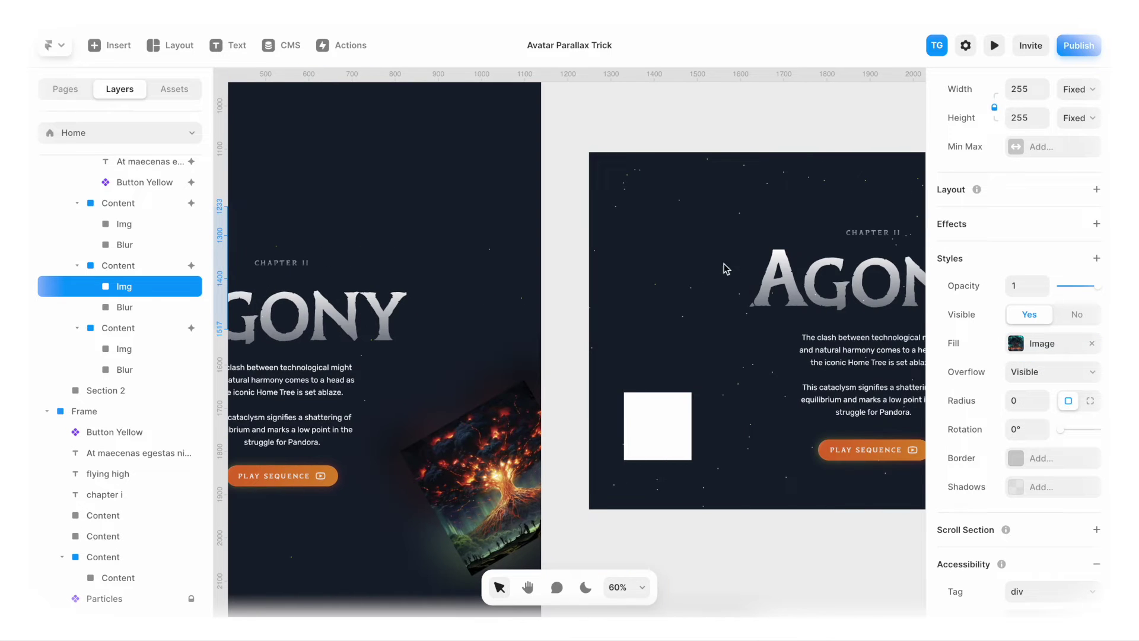
click(661, 236)
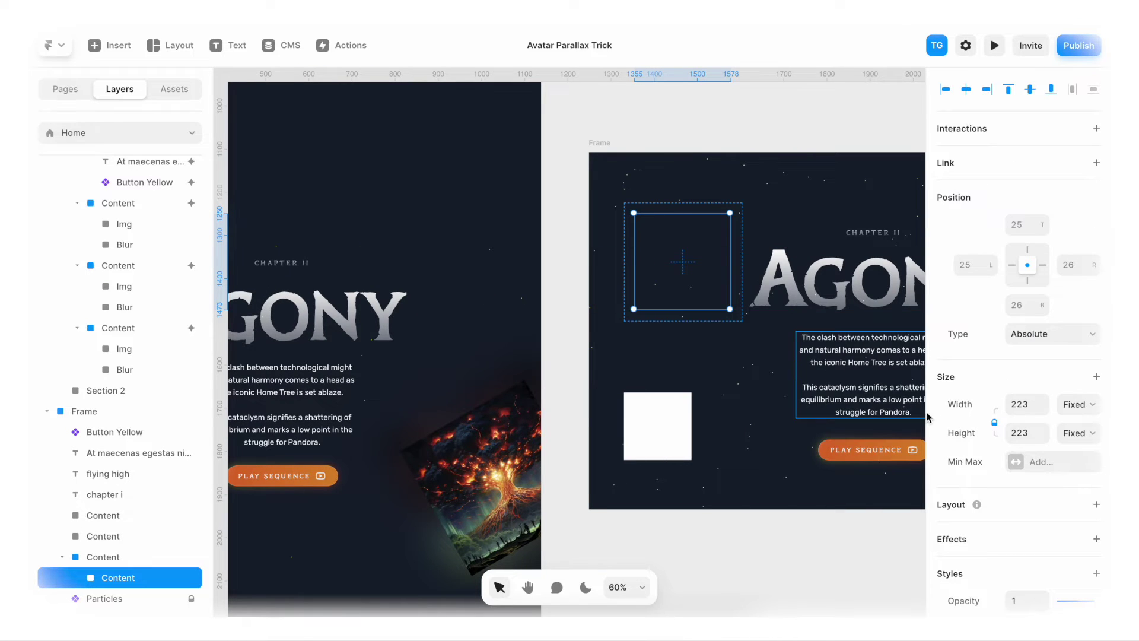
scroll(979, 421, down, 4)
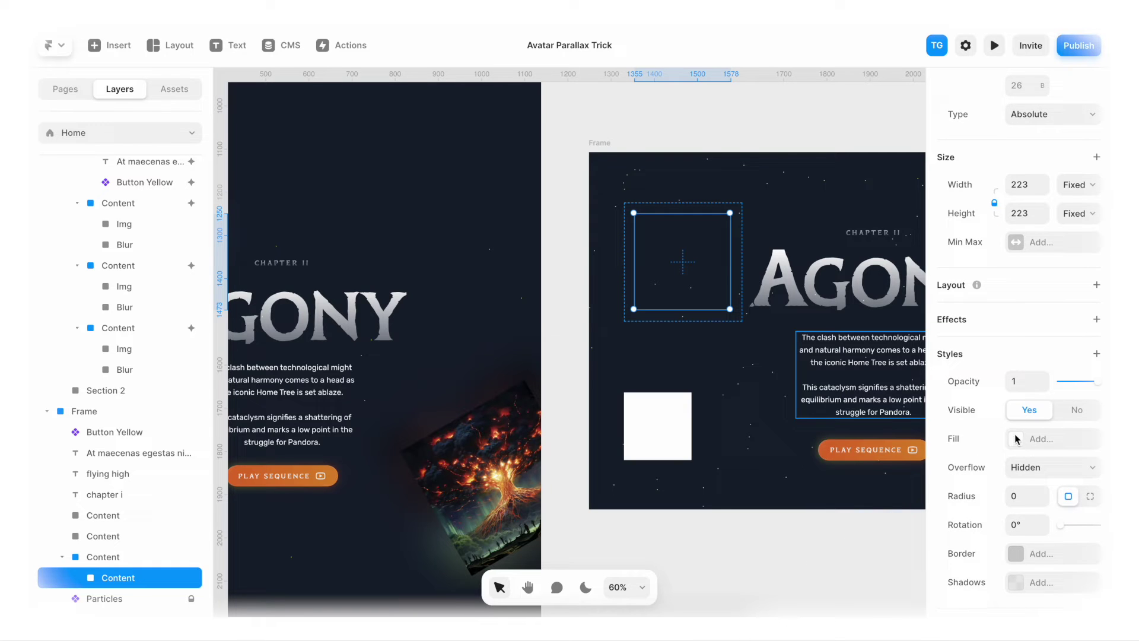
right_click(1014, 446)
click(1037, 473)
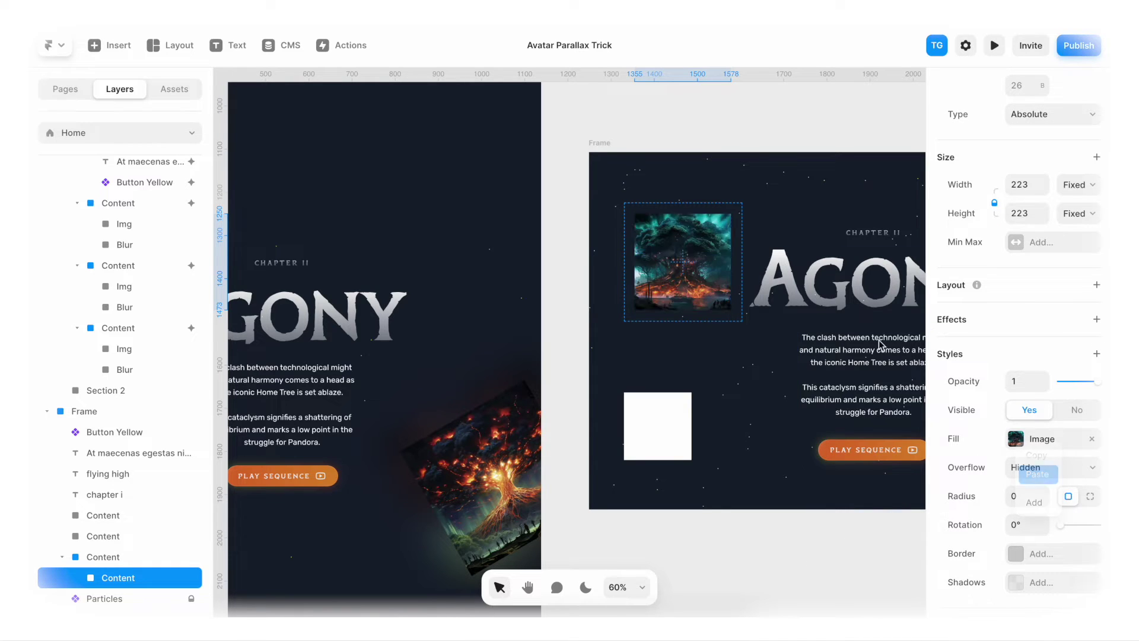
- Rename the nested Content layer holding the tree picture as Image
scroll(785, 265, up, 3)
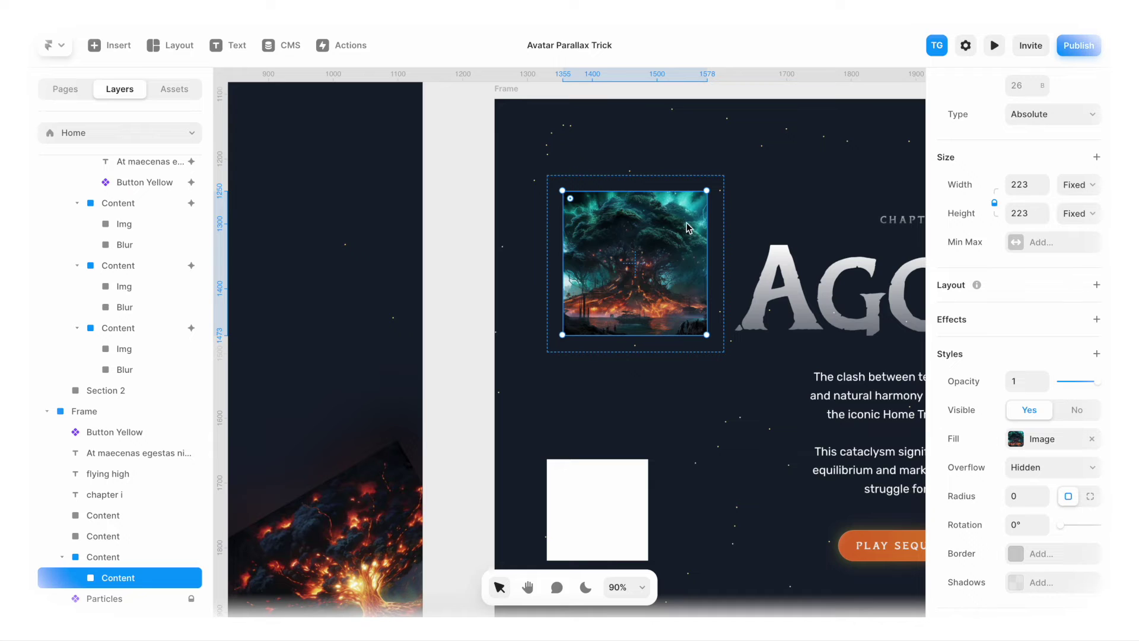
double_click(121, 577)
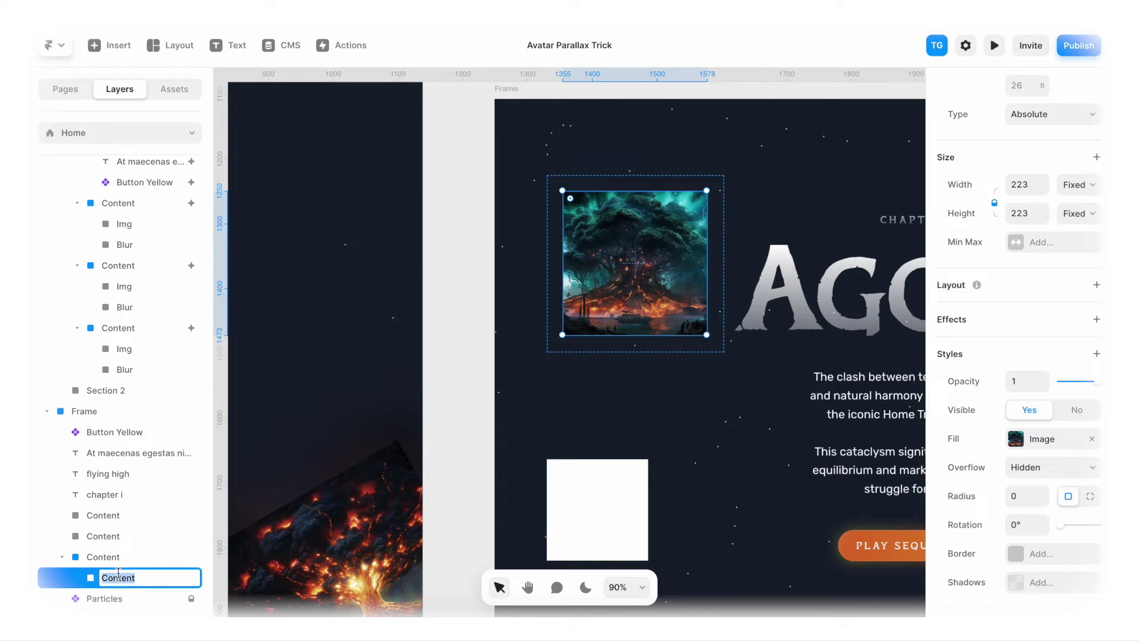
key(BackSpace)
text(Image)
key(Return)
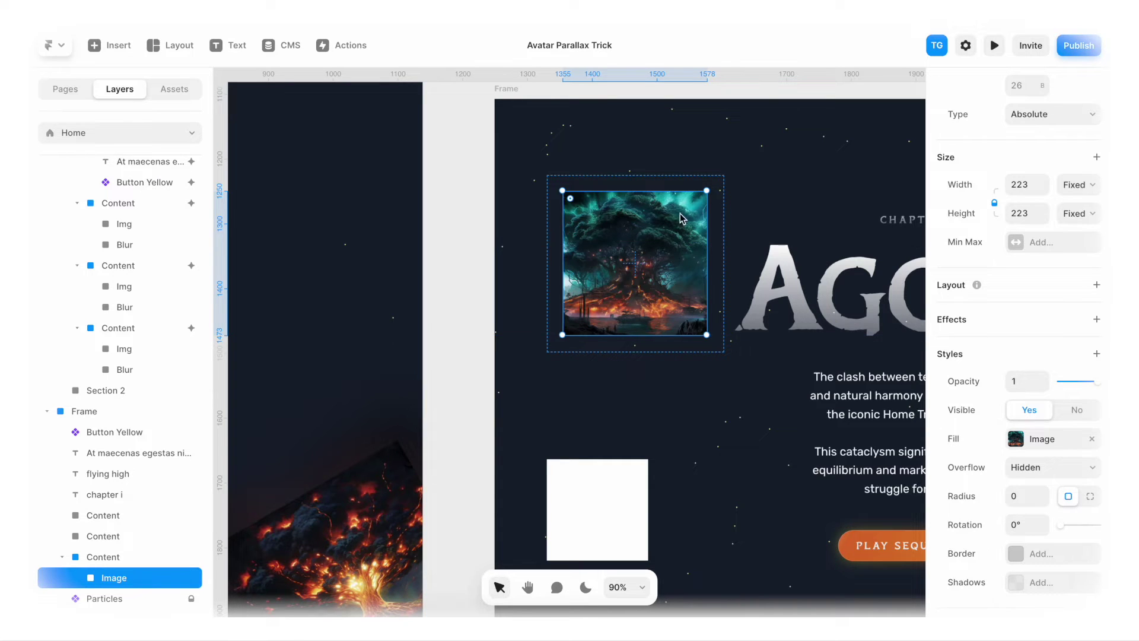
- Duplicate the Image layer and enlarge the copy around its centre to 275 by 275 px
key(ctrl+d)
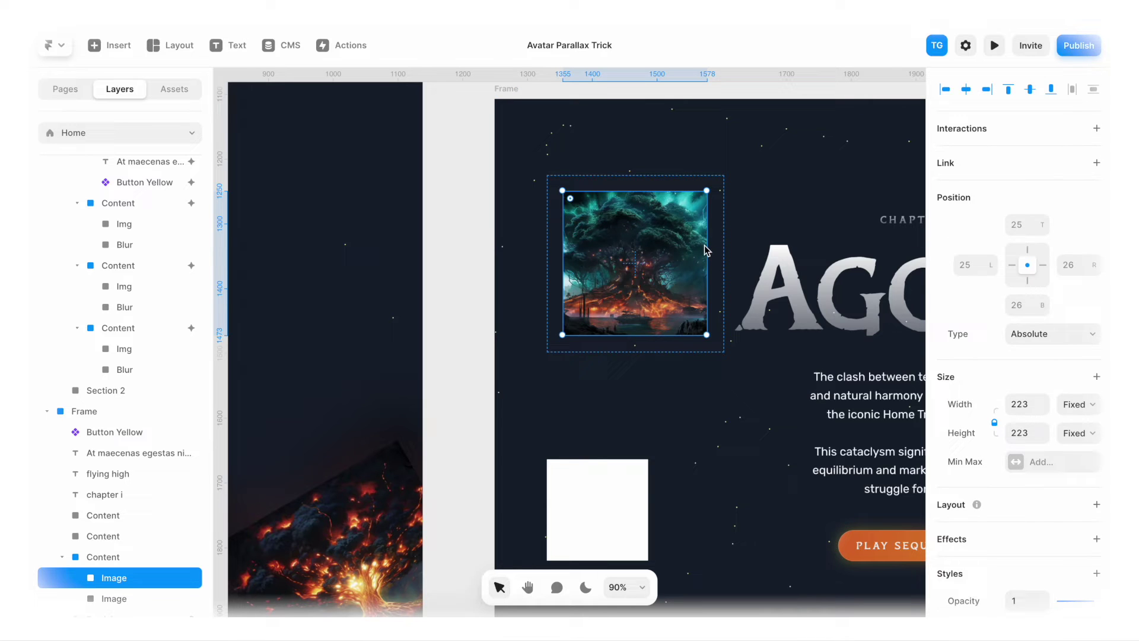
drag(707, 246, 725, 249)
- Send the enlarged 275 px Image copy to the back of its Content frame, behind the 223 px Image
right_click(113, 580)
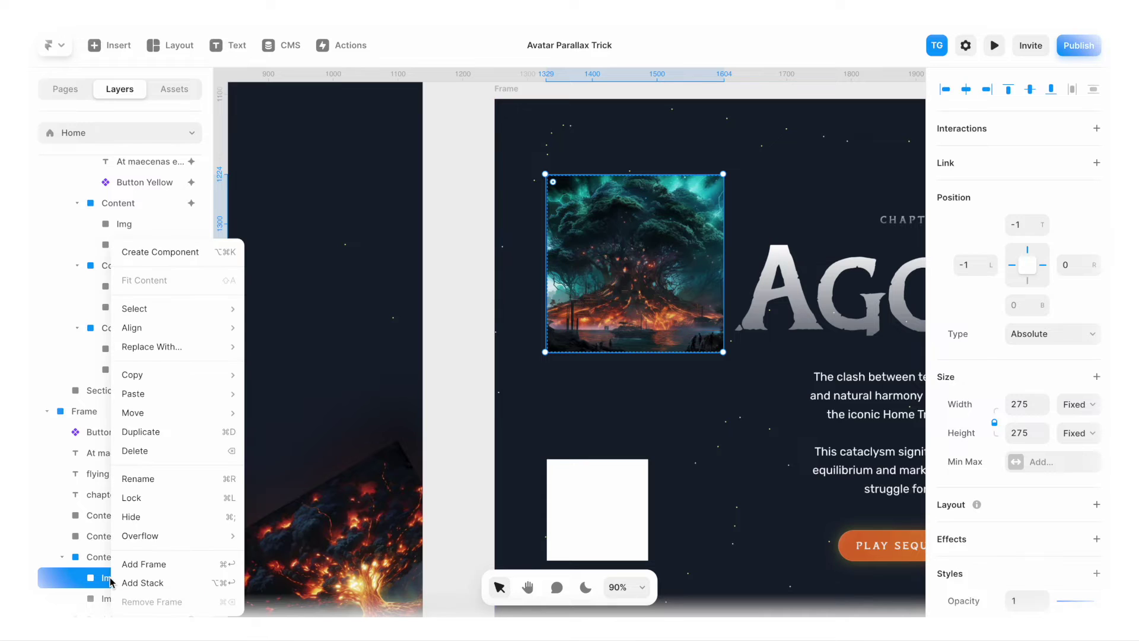
mouse_move(128, 534)
mouse_move(162, 411)
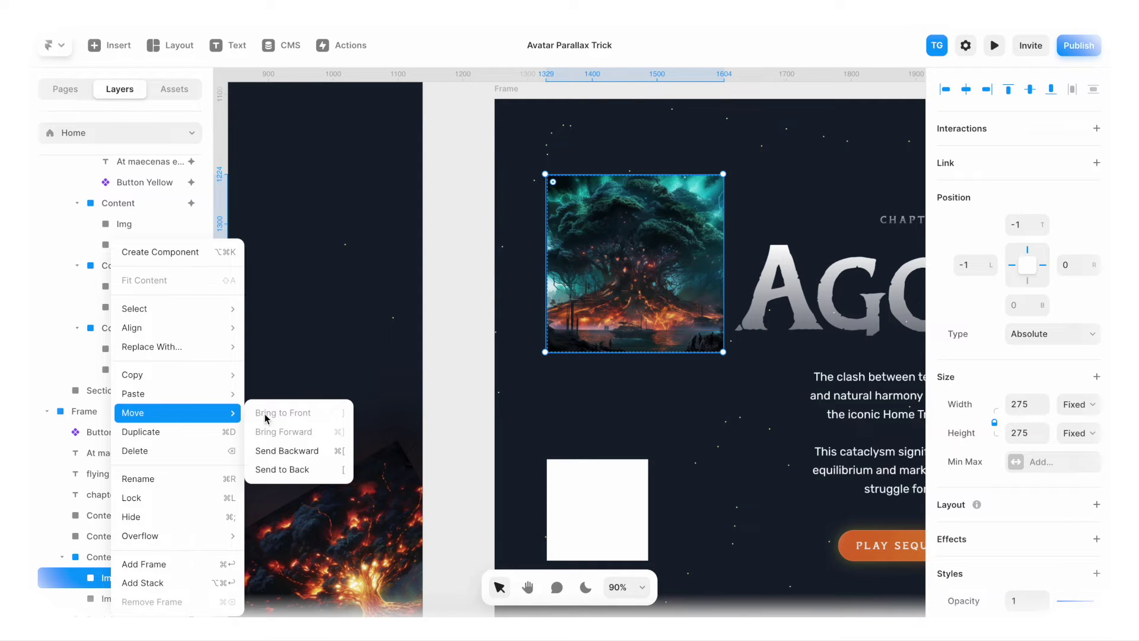
click(282, 469)
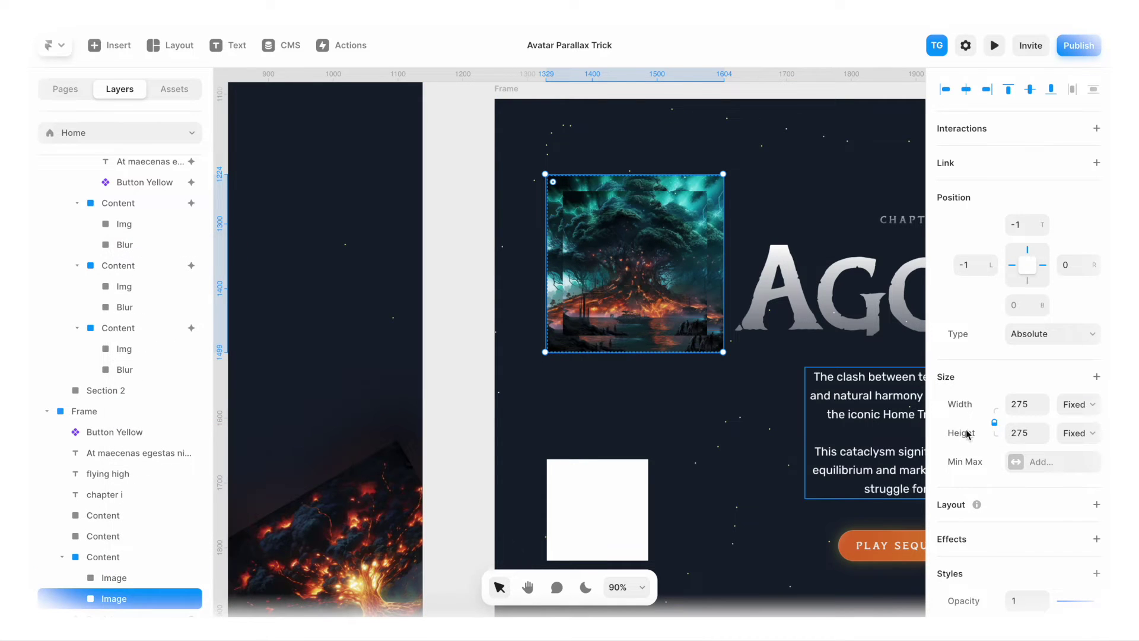
- Add a Blur filter to the 275 px Image copy and set its blur to 24
scroll(1021, 433, down, 5)
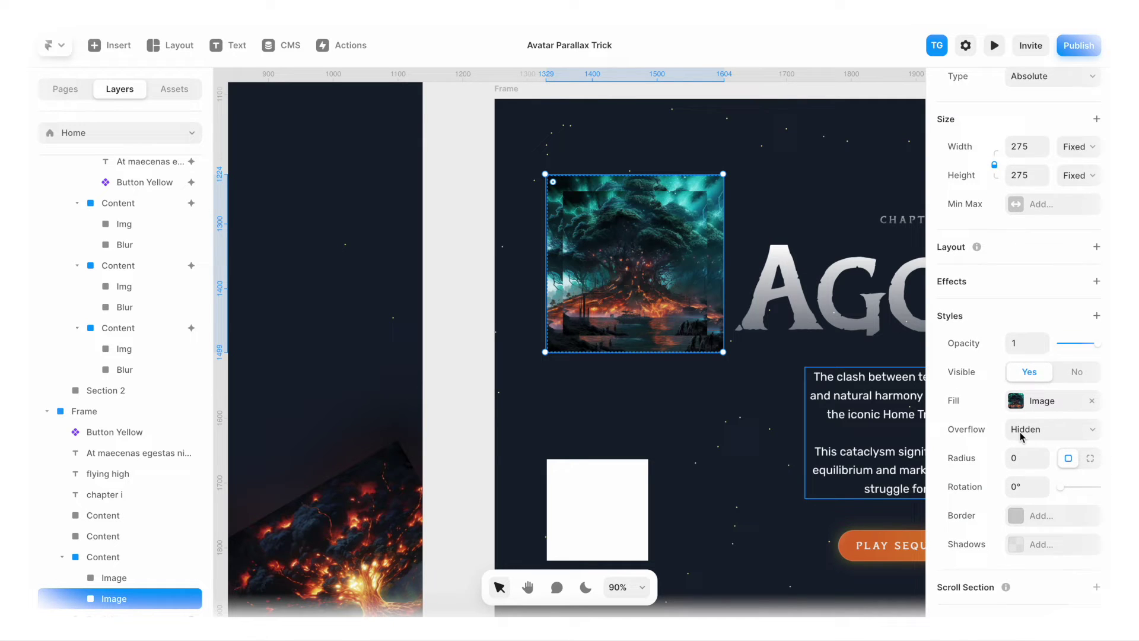
scroll(1022, 436, down, 1)
click(1097, 280)
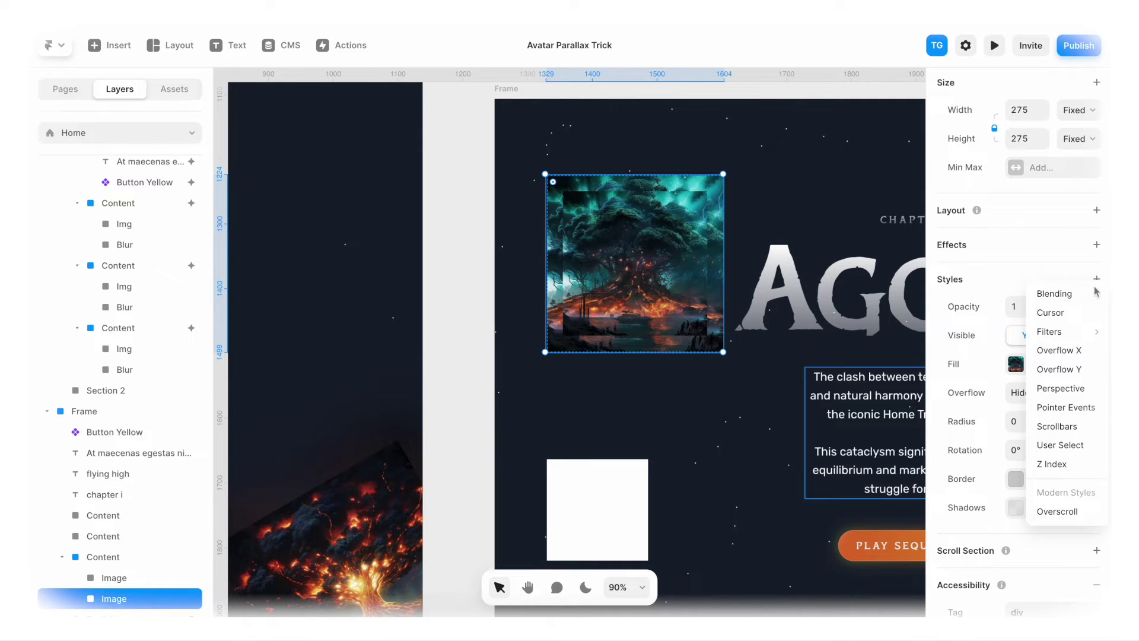
mouse_move(1081, 335)
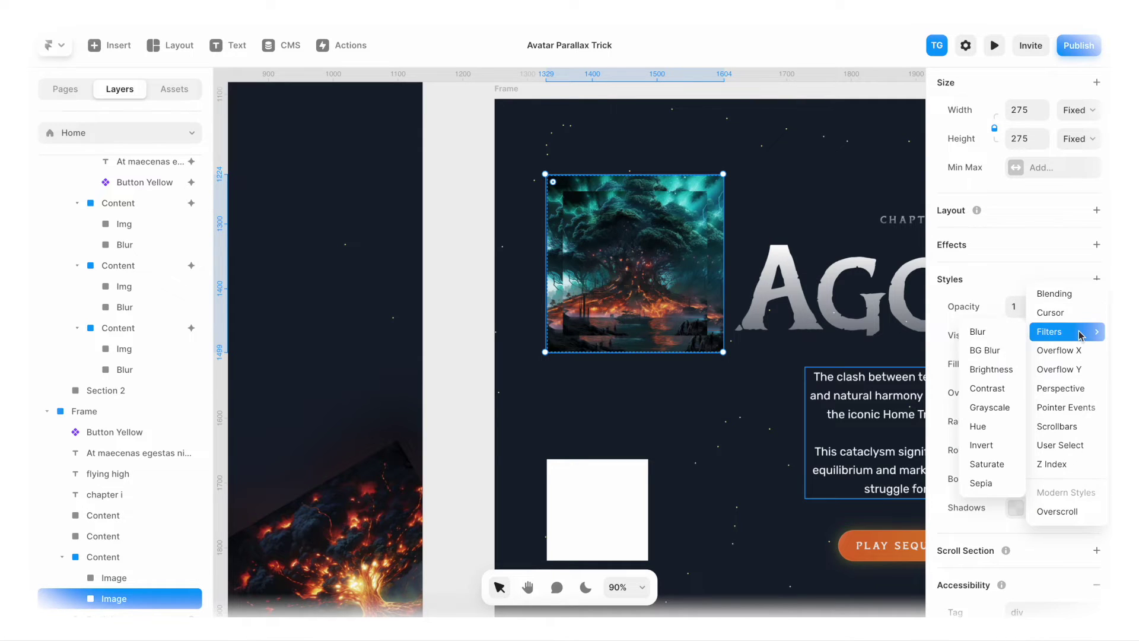
click(988, 335)
scroll(997, 360, down, 3)
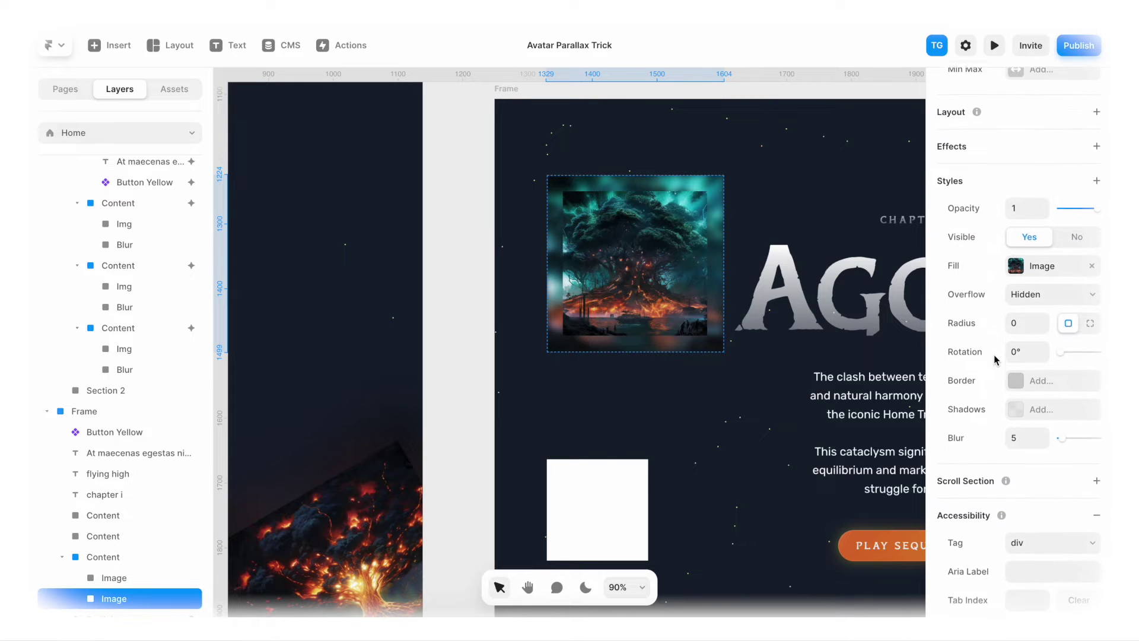
click(1022, 432)
text(15)
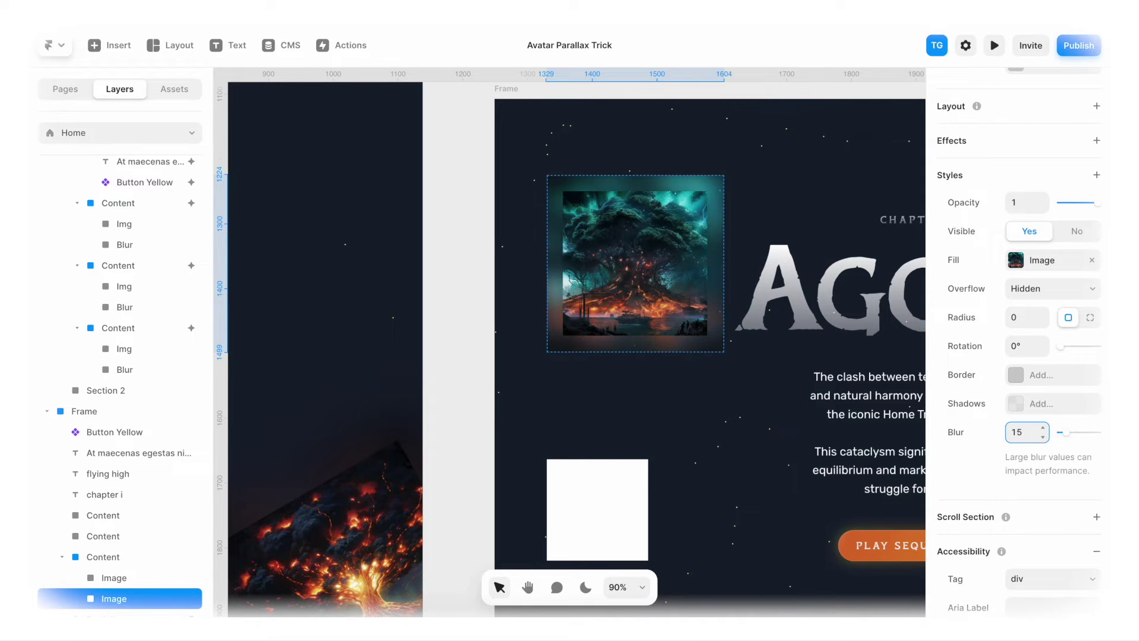
text(24)
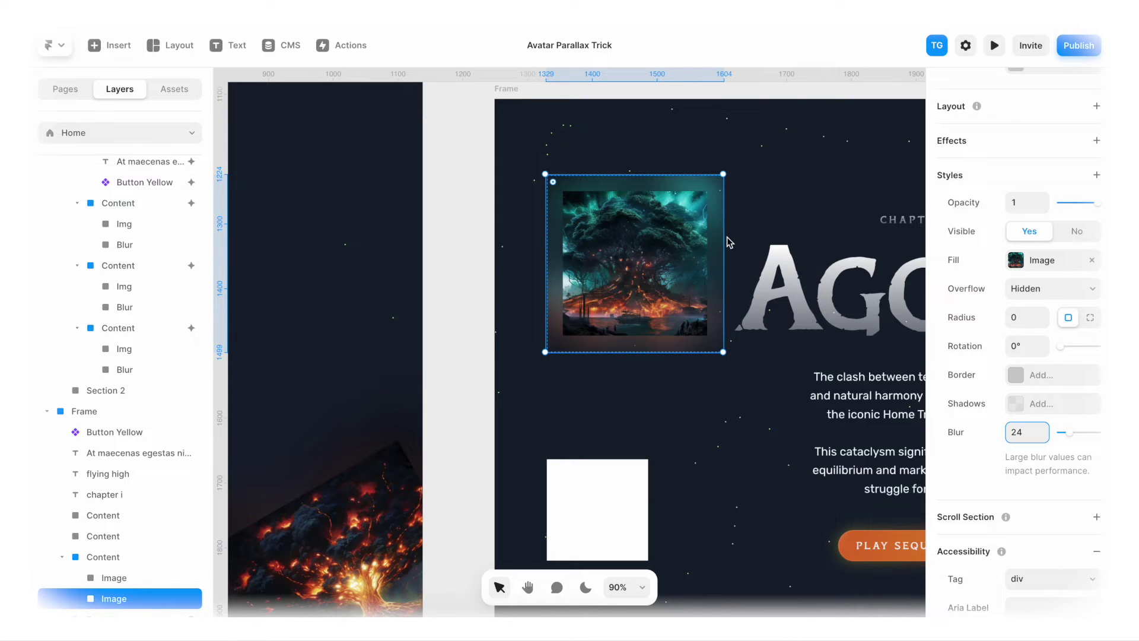
- Shrink the blurred Image copy around its centre to about 247 by 247 px
drag(727, 245, 716, 240)
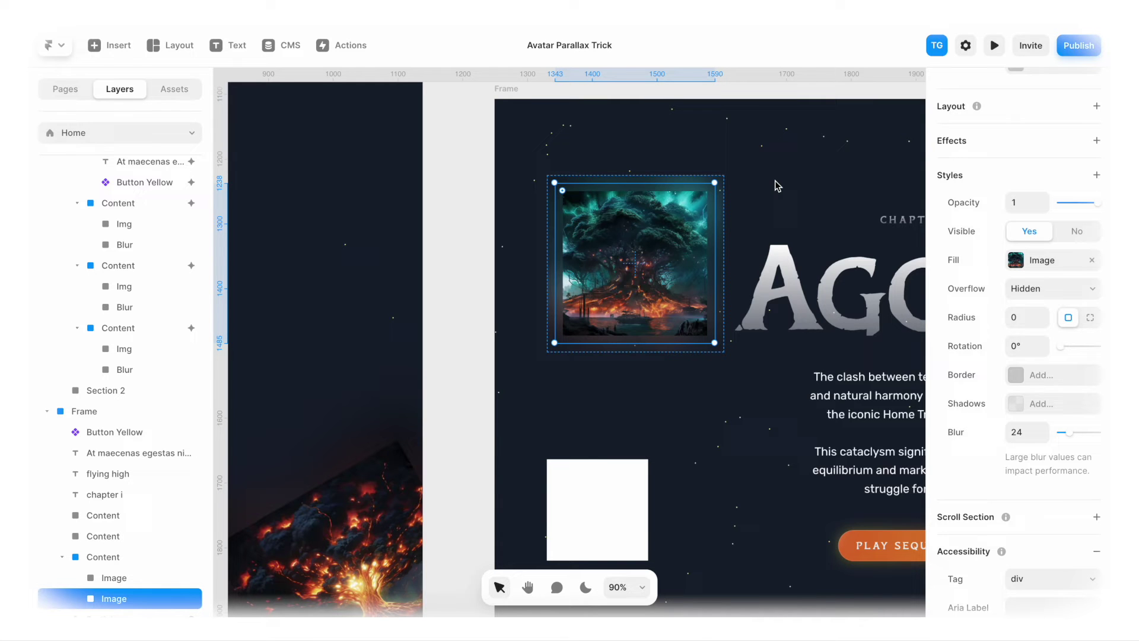
key(Escape)
key(Escape)
key(Escape)
scroll(701, 190, down, 5)
- Set the overflow of the Content frame around the teal tree picture to Visible
click(695, 205)
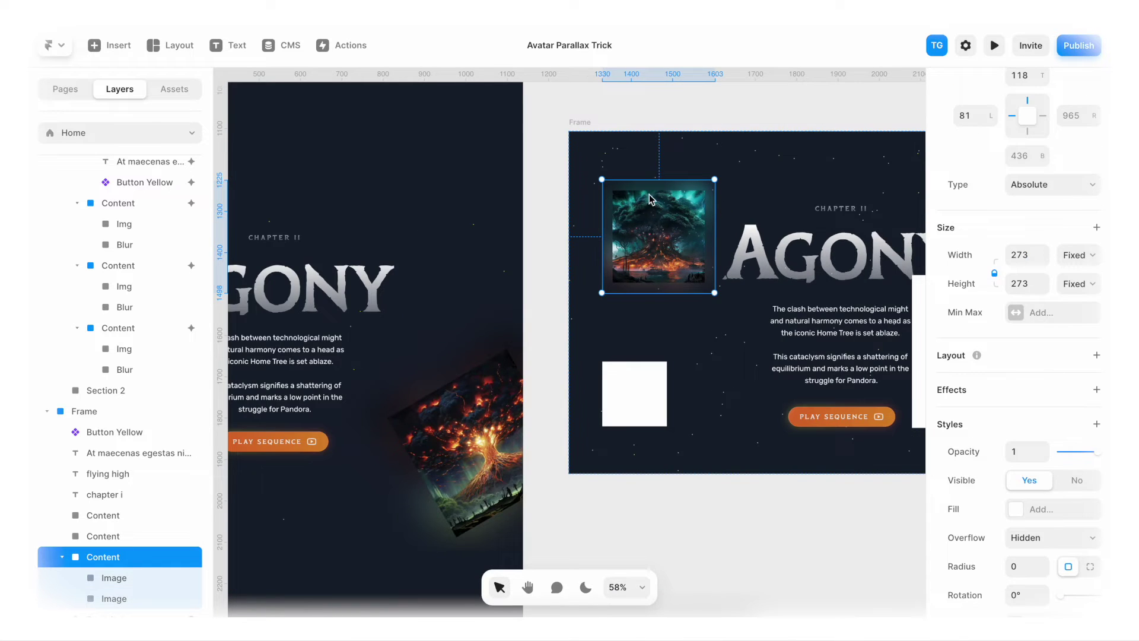
key(Escape)
key(Escape)
scroll(727, 186, up, 5)
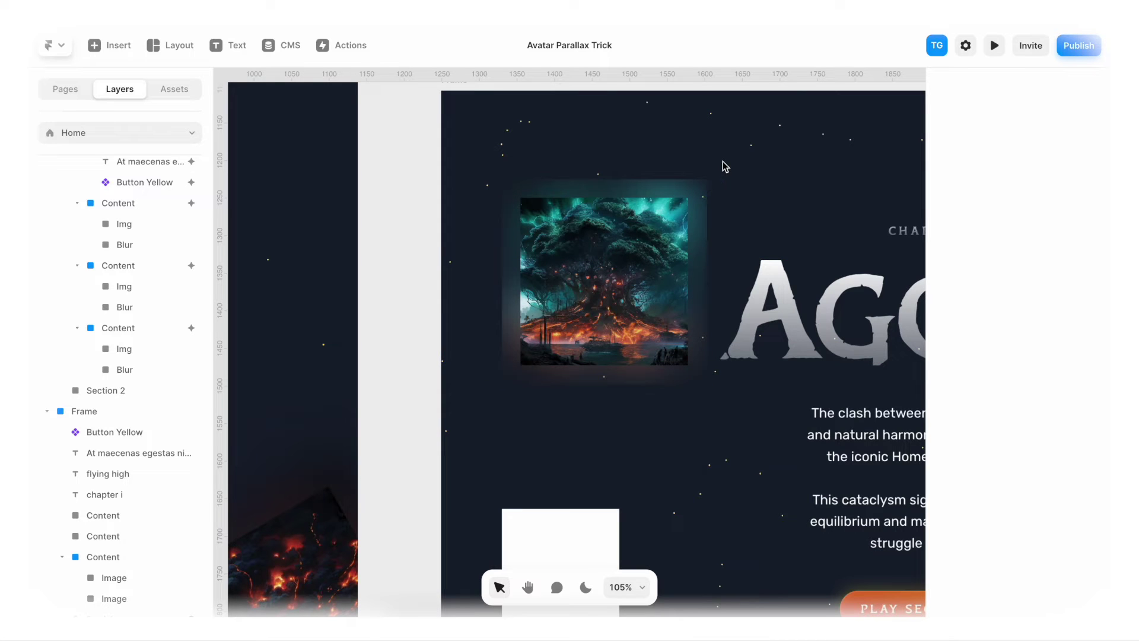
click(695, 196)
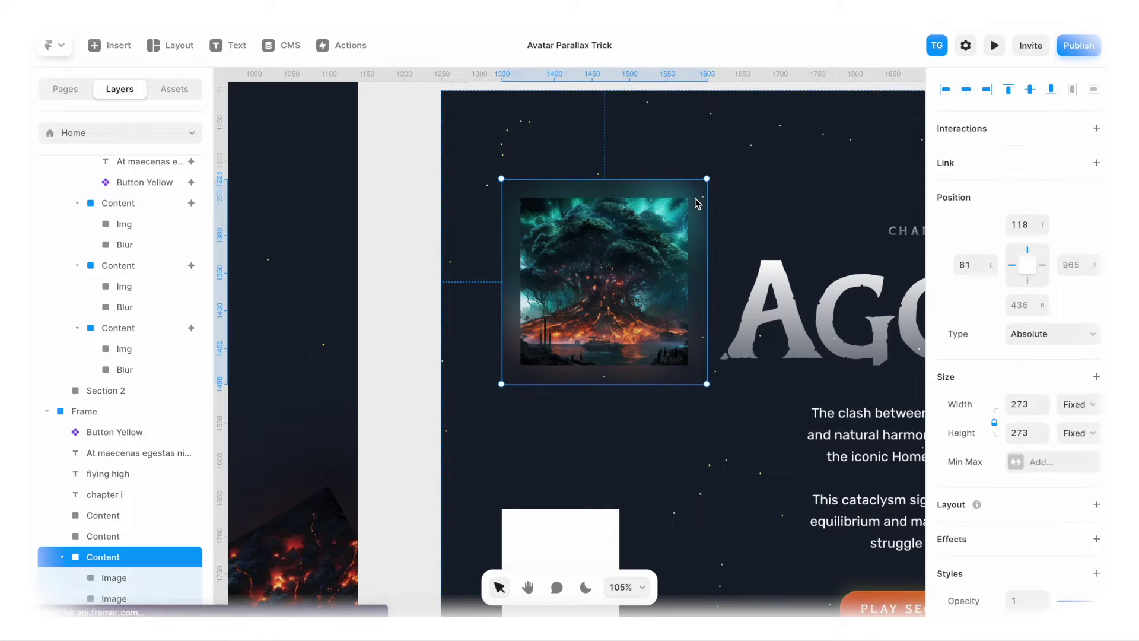
scroll(1023, 360, down, 5)
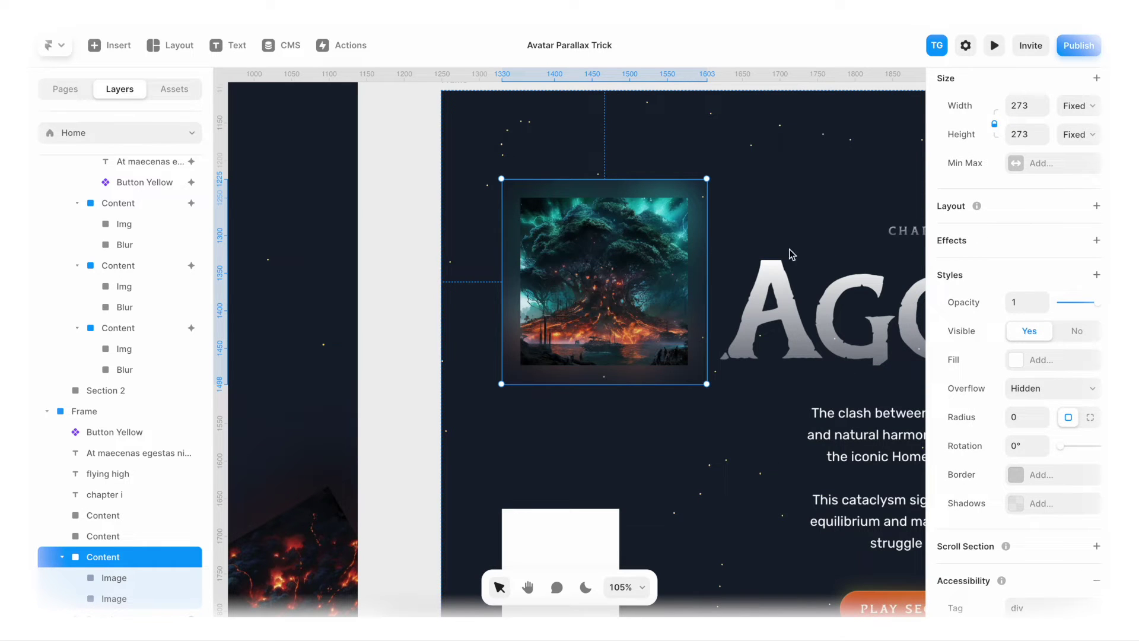
click(1027, 390)
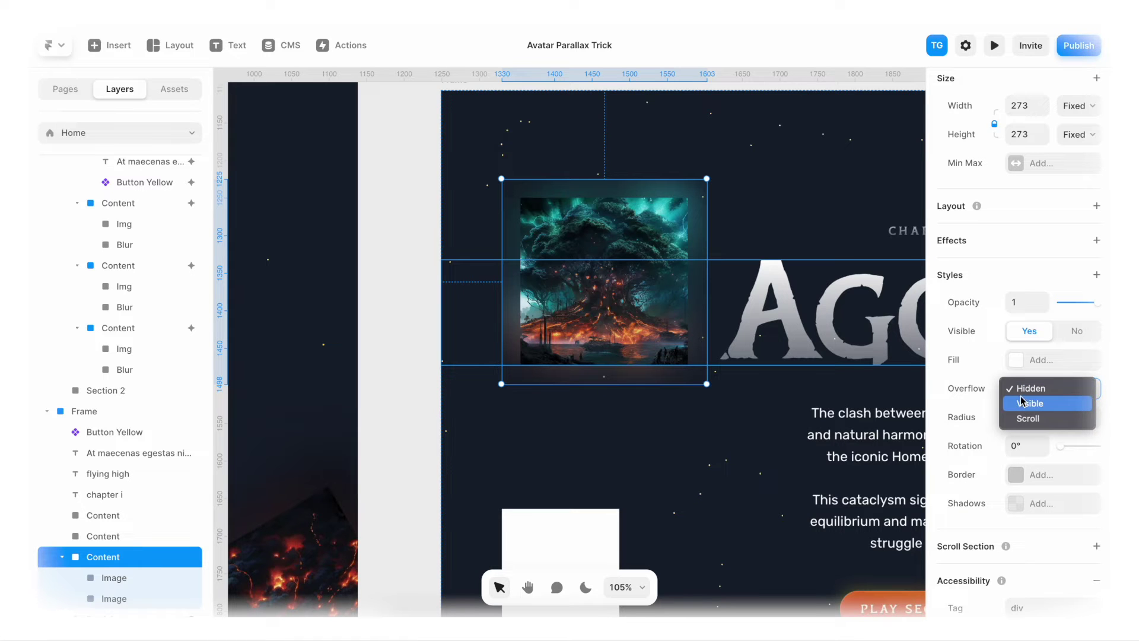
click(1023, 404)
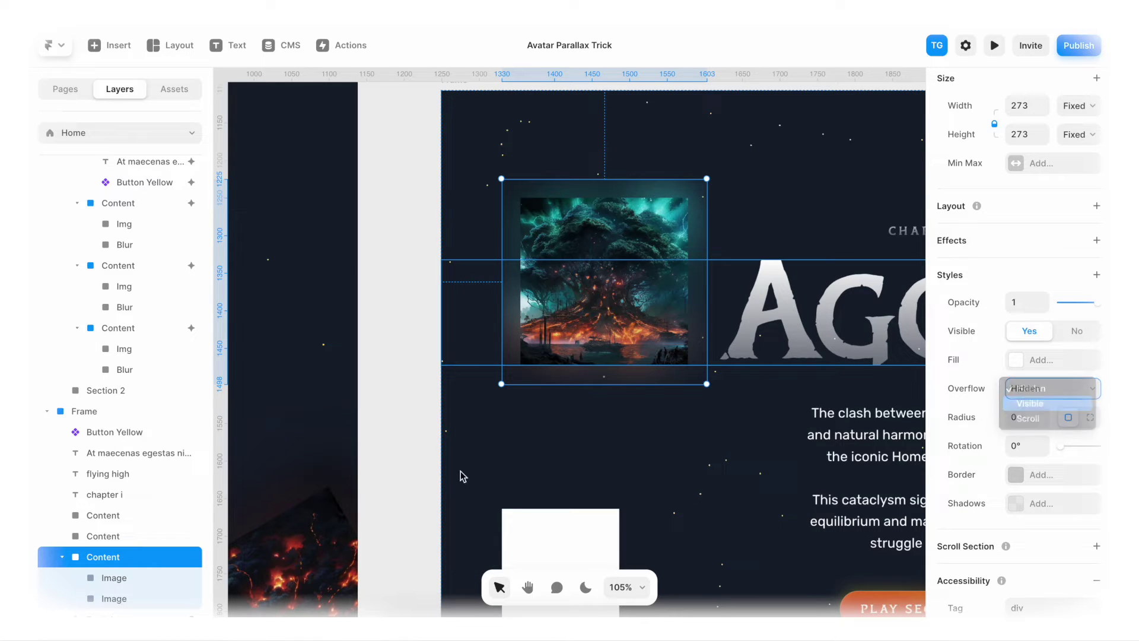
click(110, 561)
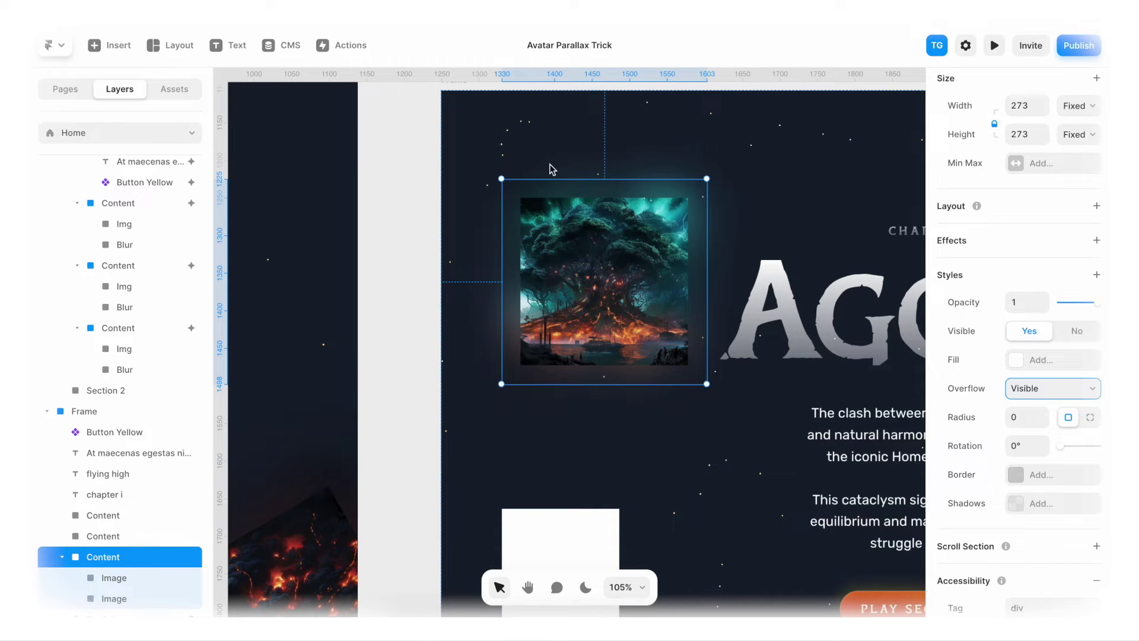
click(488, 171)
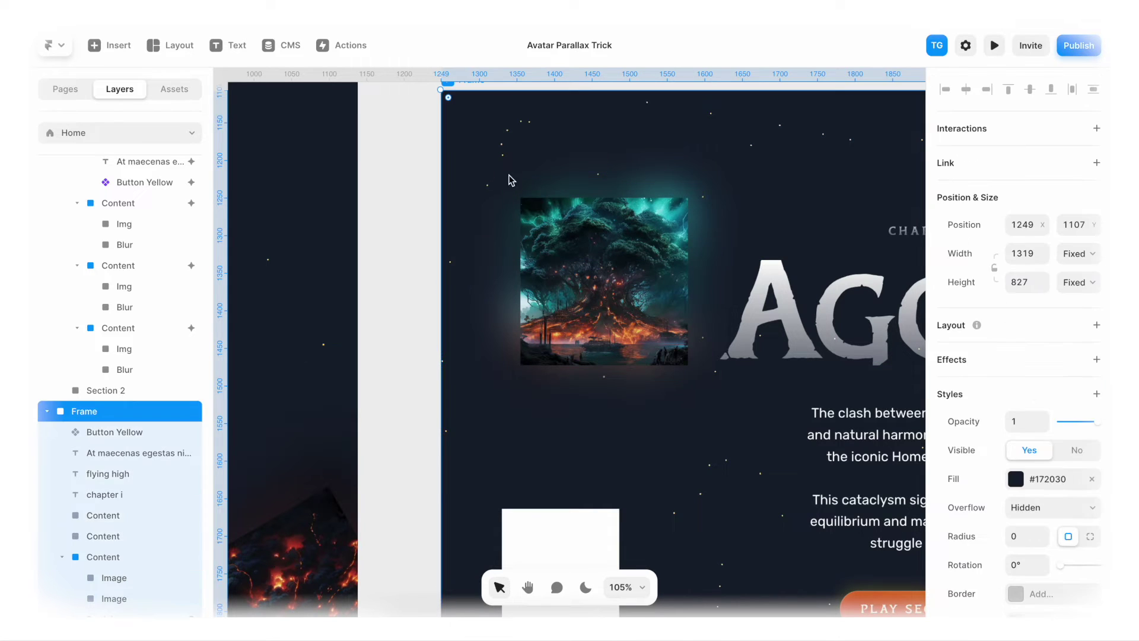
- Rename the blurred Image layer behind the teal tree picture as Blur
click(563, 279)
scroll(149, 570, down, 1)
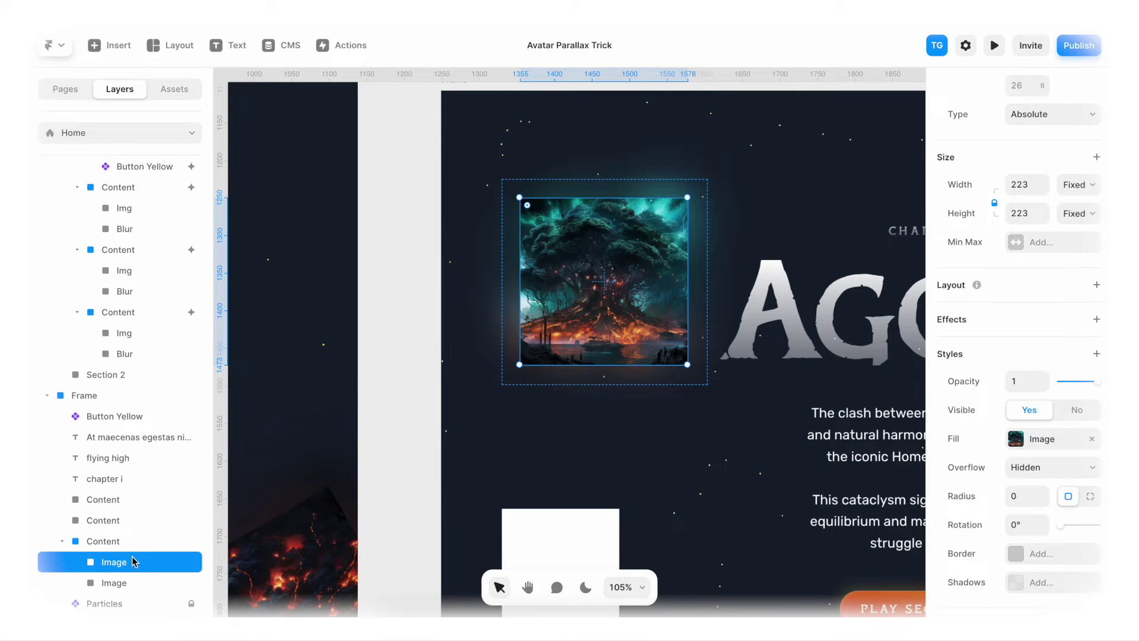
click(124, 581)
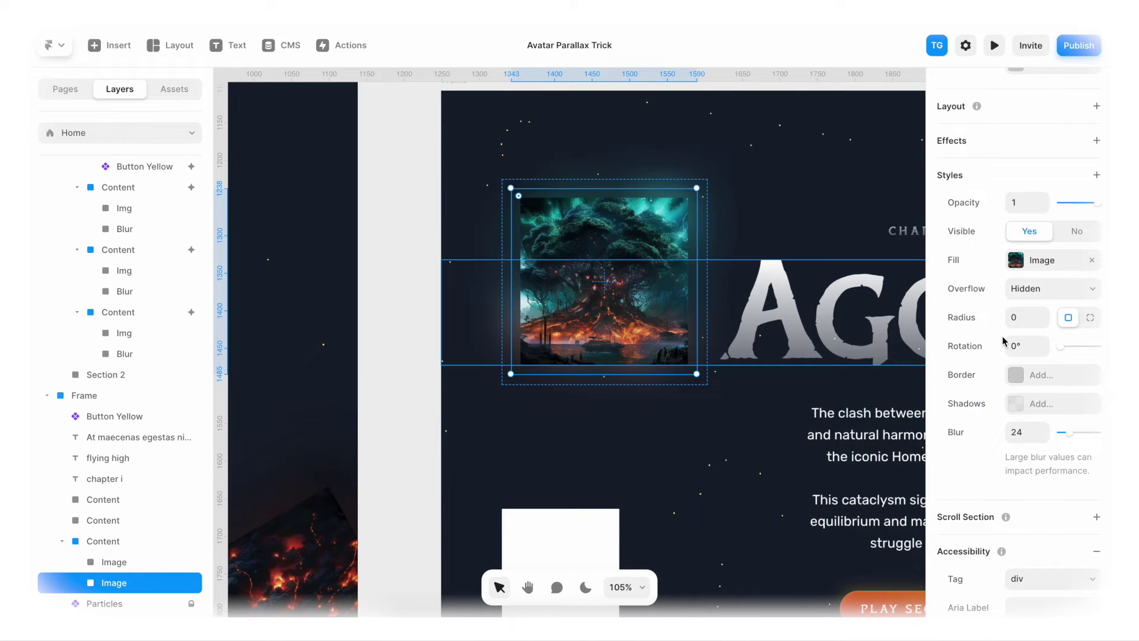
double_click(123, 582)
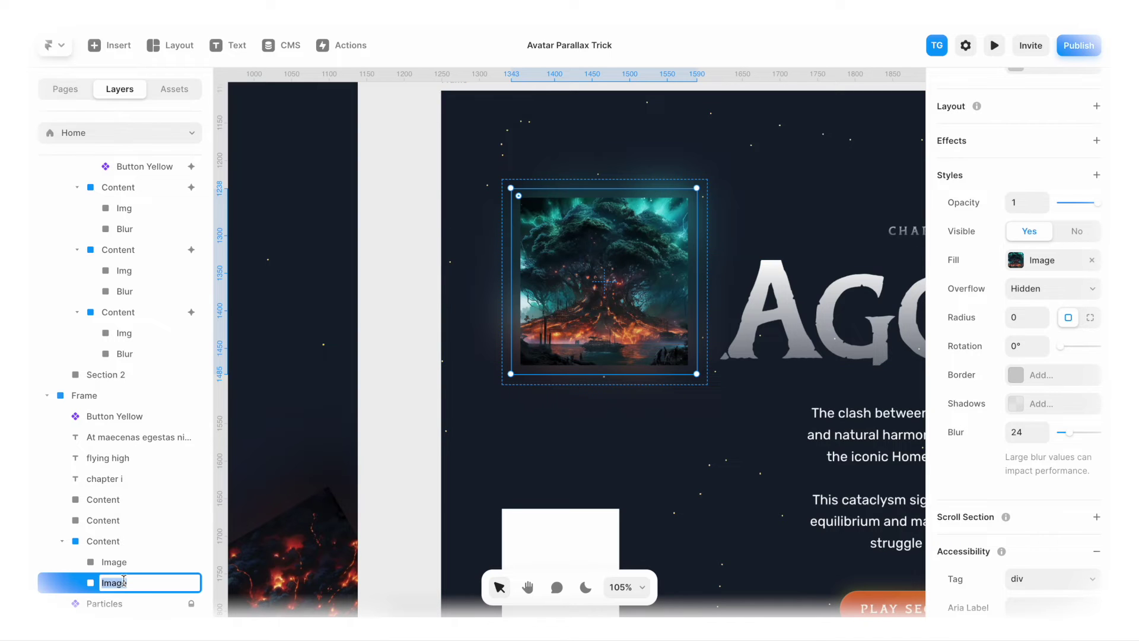
text(Blur)
key(Return)
key(Escape)
click(399, 432)
scroll(507, 368, down, 6)
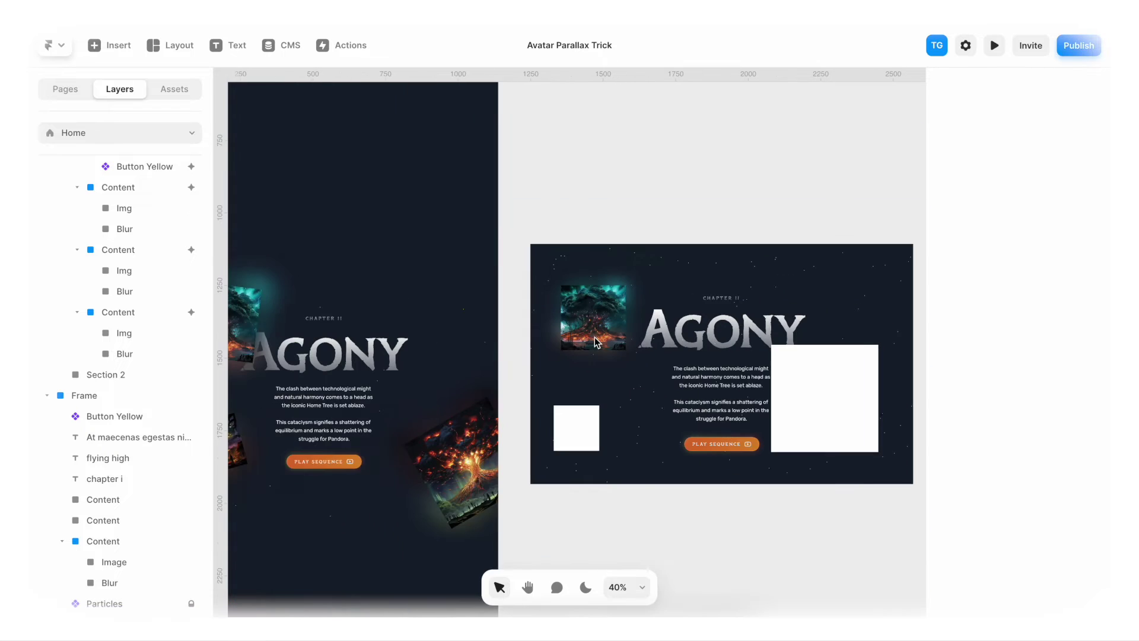
- Set the opacity of the Particles layer's #FFE09E colour to 30% in the new frame
scroll(595, 337, down, 2)
scroll(645, 339, down, 2)
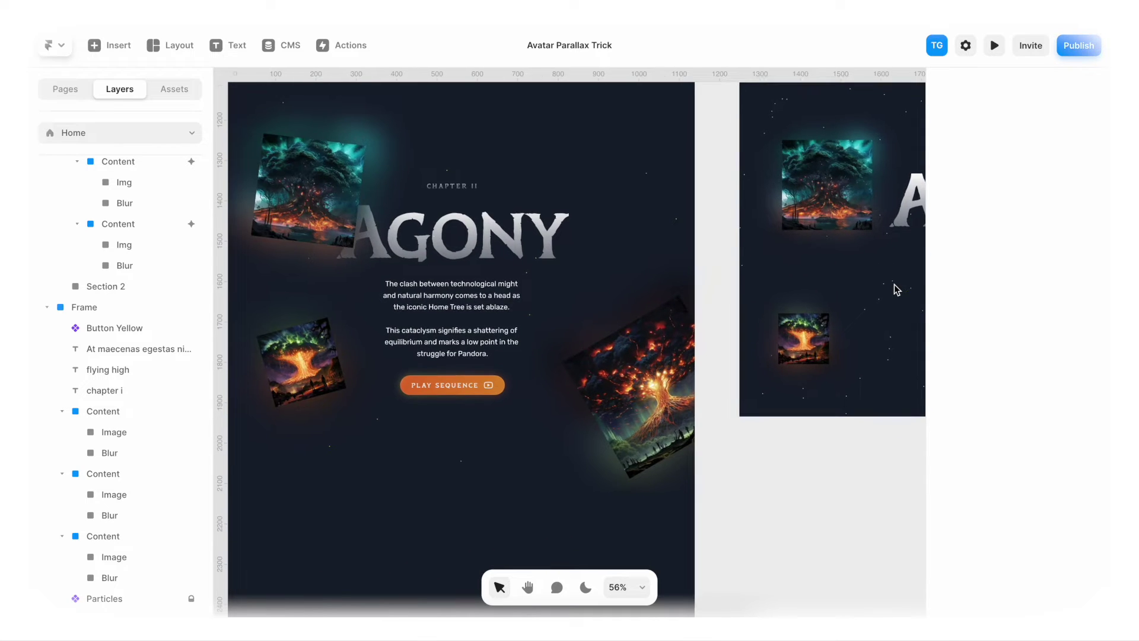
scroll(896, 289, right, 6)
scroll(890, 285, right, 2)
click(744, 157)
scroll(744, 157, up, 1)
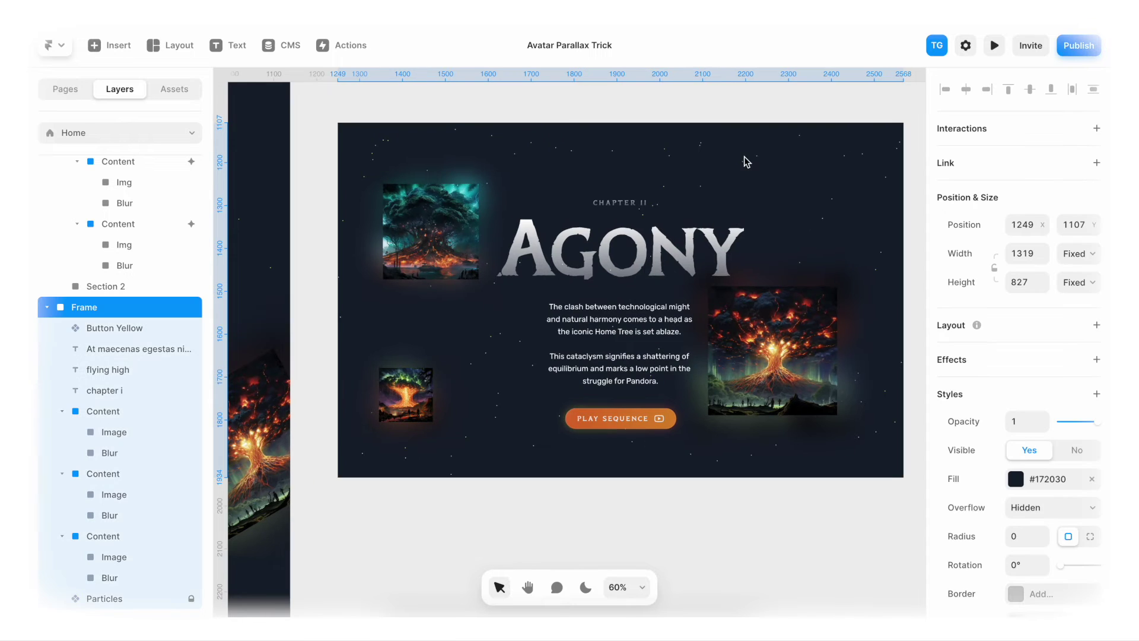
click(114, 599)
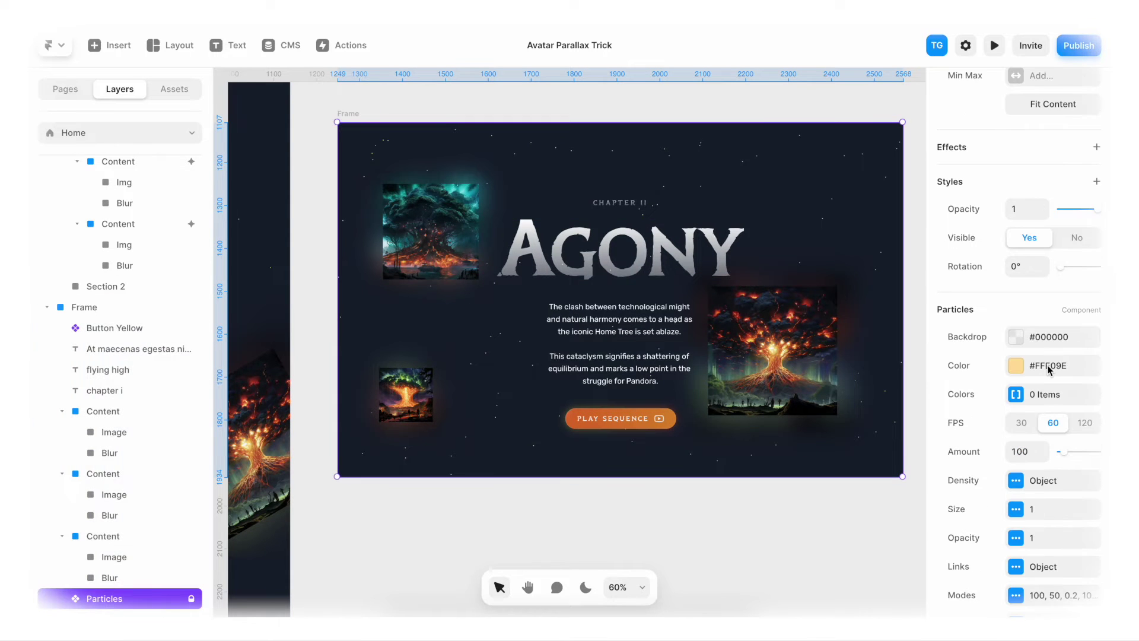
click(1017, 366)
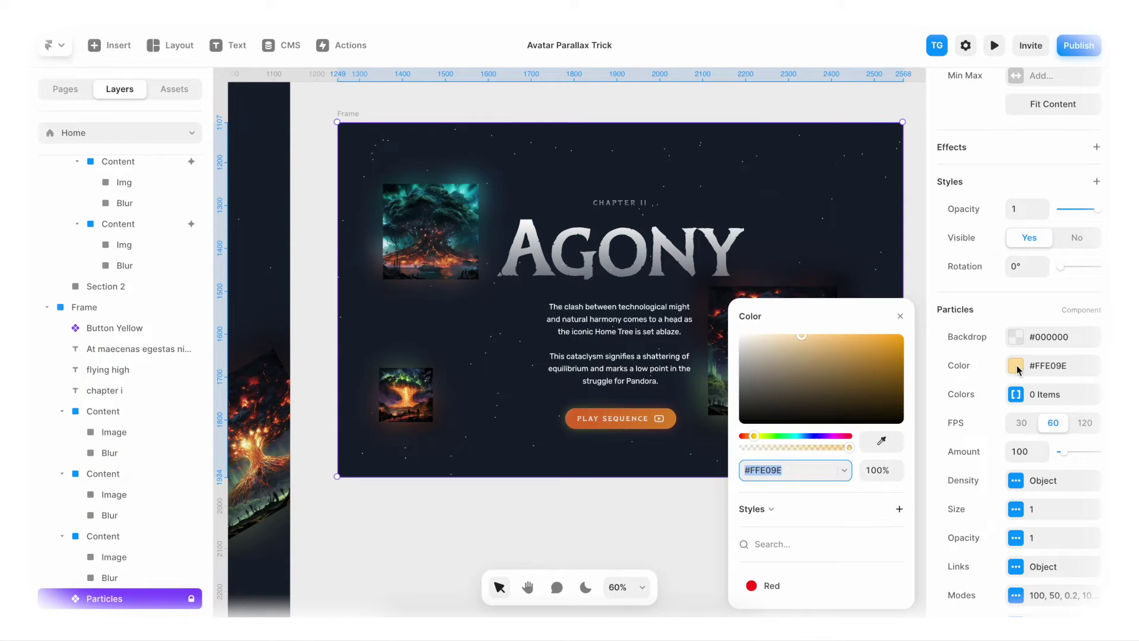
click(884, 469)
text(70)
key(Return)
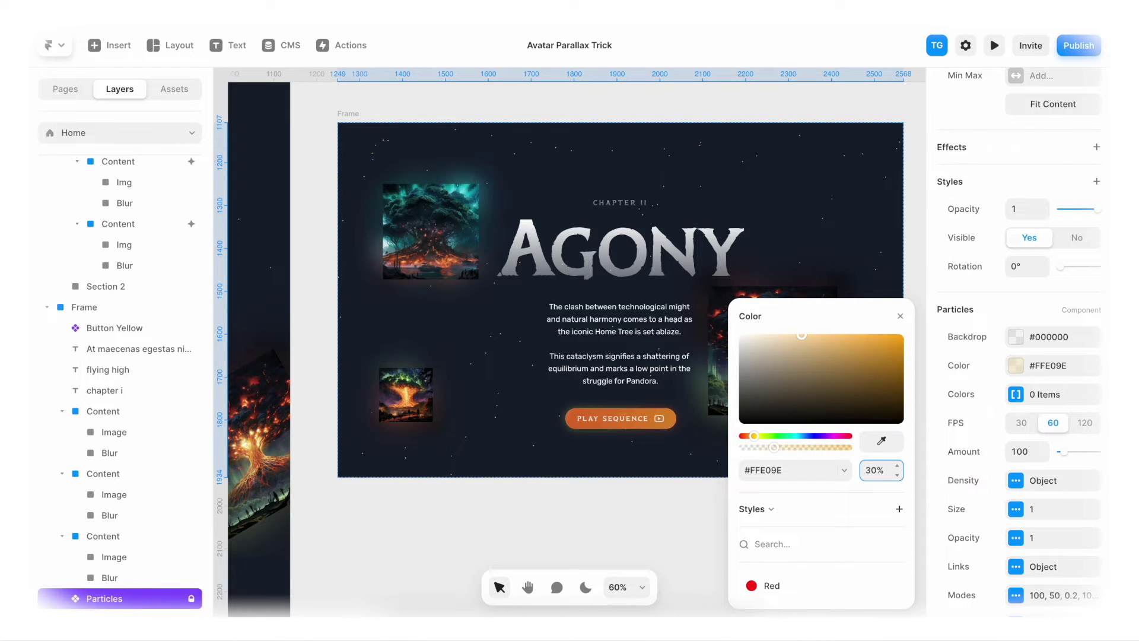
click(714, 160)
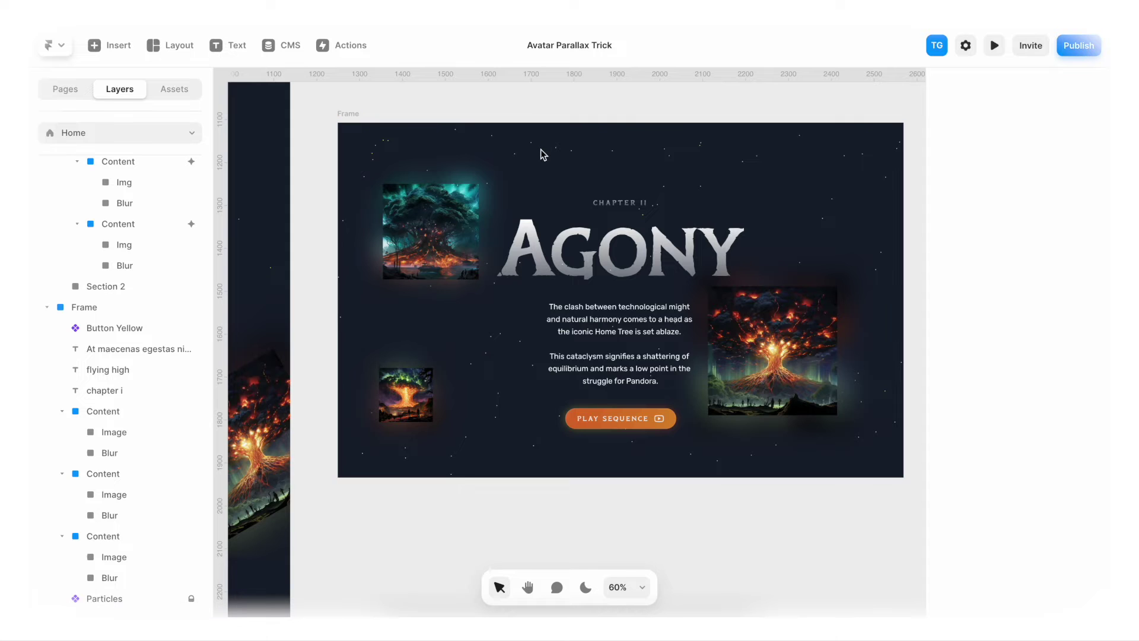
- Compare the layout of the new frame with the example Agony section beside it
click(824, 205)
scroll(826, 205, left, 5)
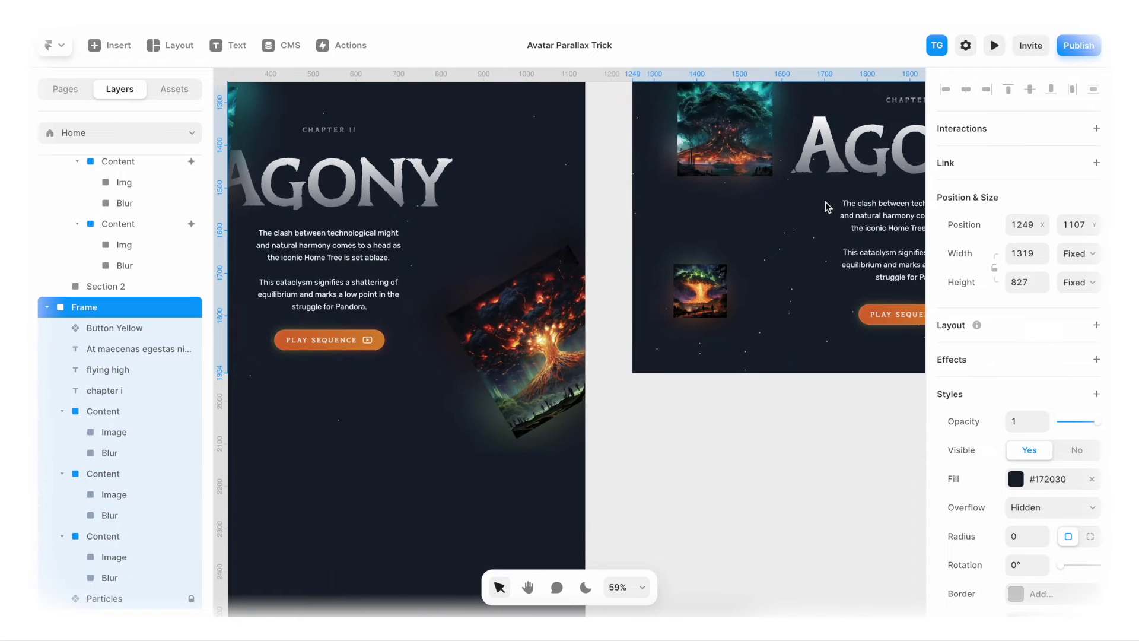
scroll(825, 202, right, 6)
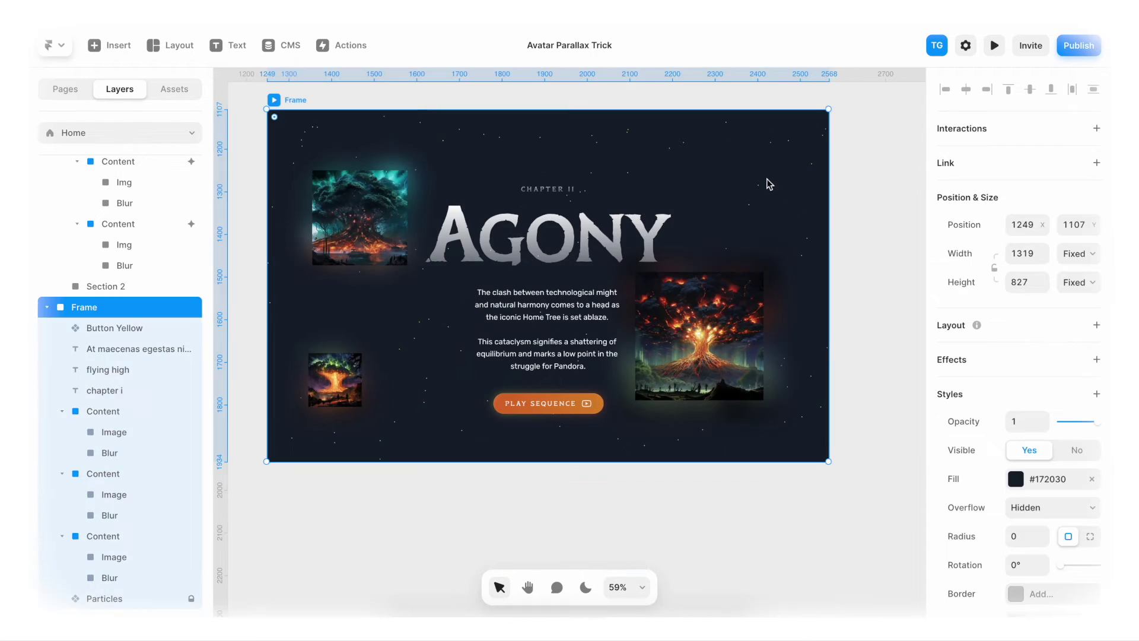
scroll(475, 302, left, 10)
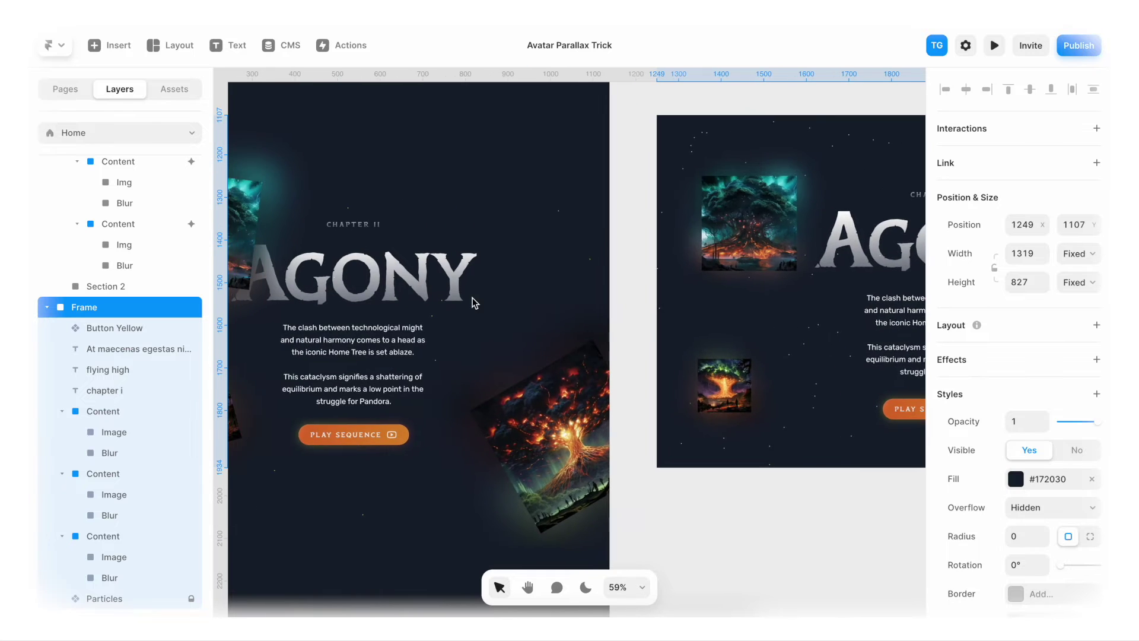
scroll(474, 303, left, 3)
scroll(618, 289, right, 10)
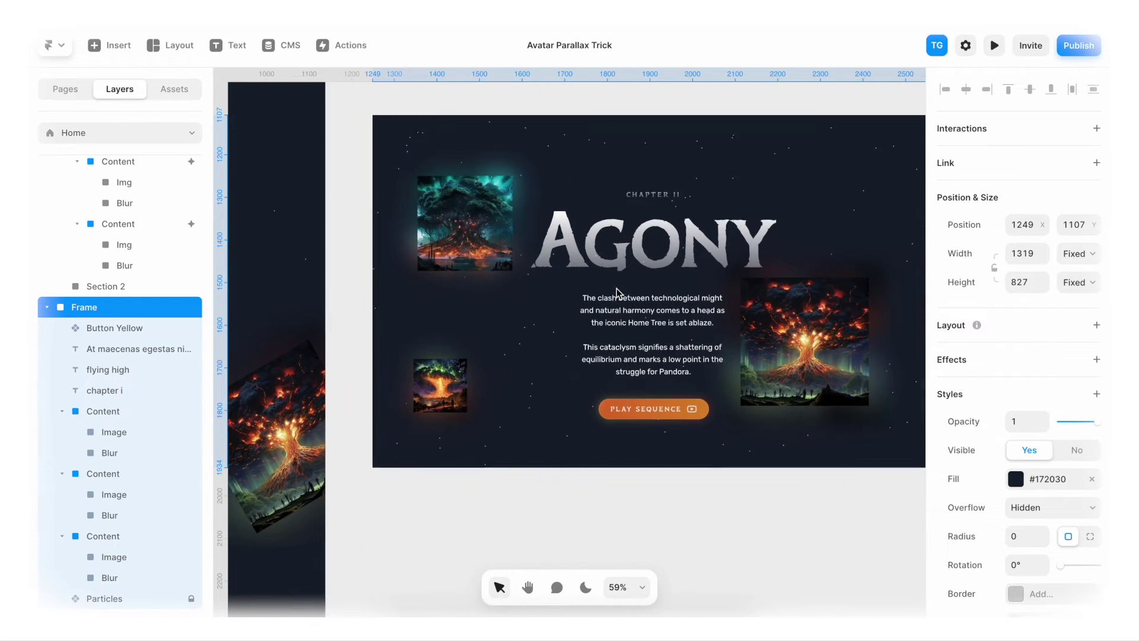
scroll(617, 289, down, 3)
scroll(618, 288, left, 4)
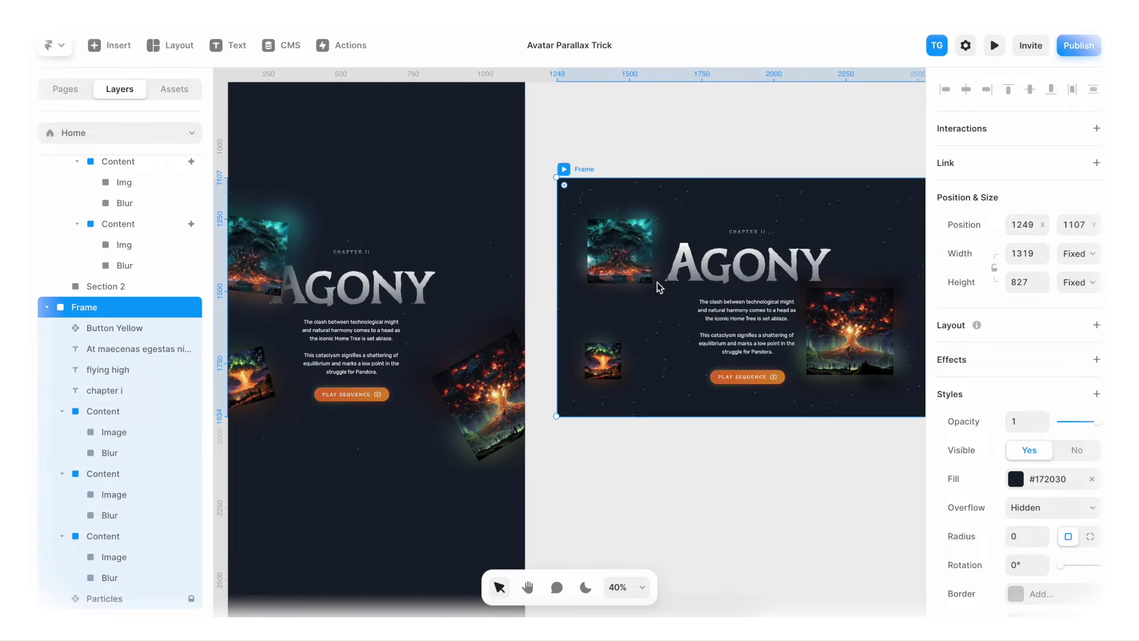
- Pin the large fiery tree's Content frame to the frame's right and bottom edges, with a right offset of -96
key(shift+2)
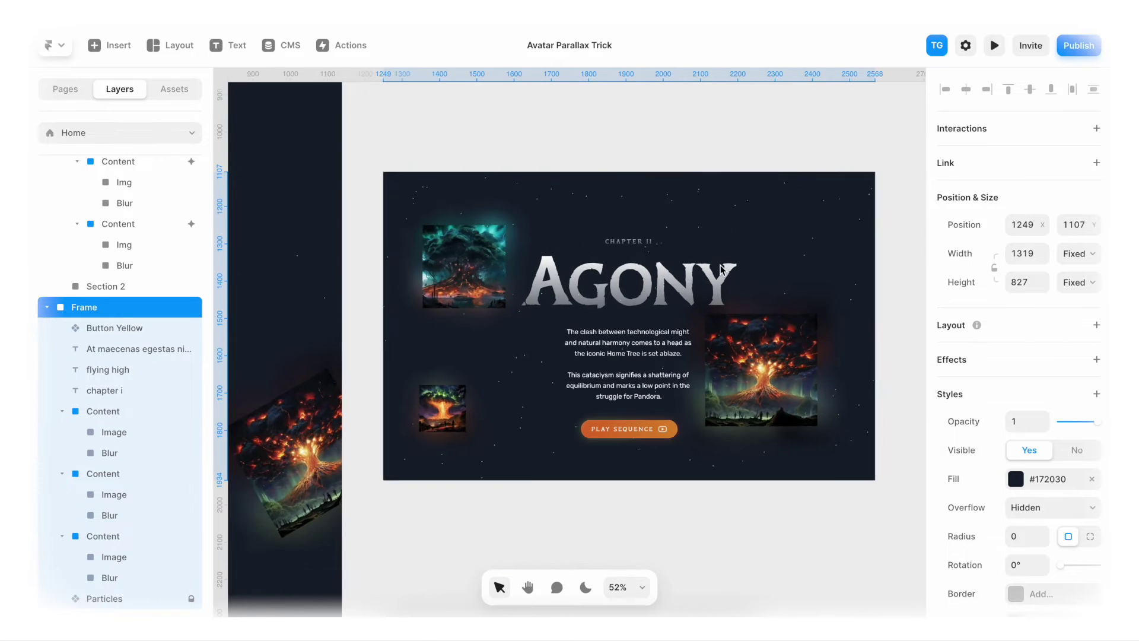
click(725, 350)
scroll(1005, 279, up, 6)
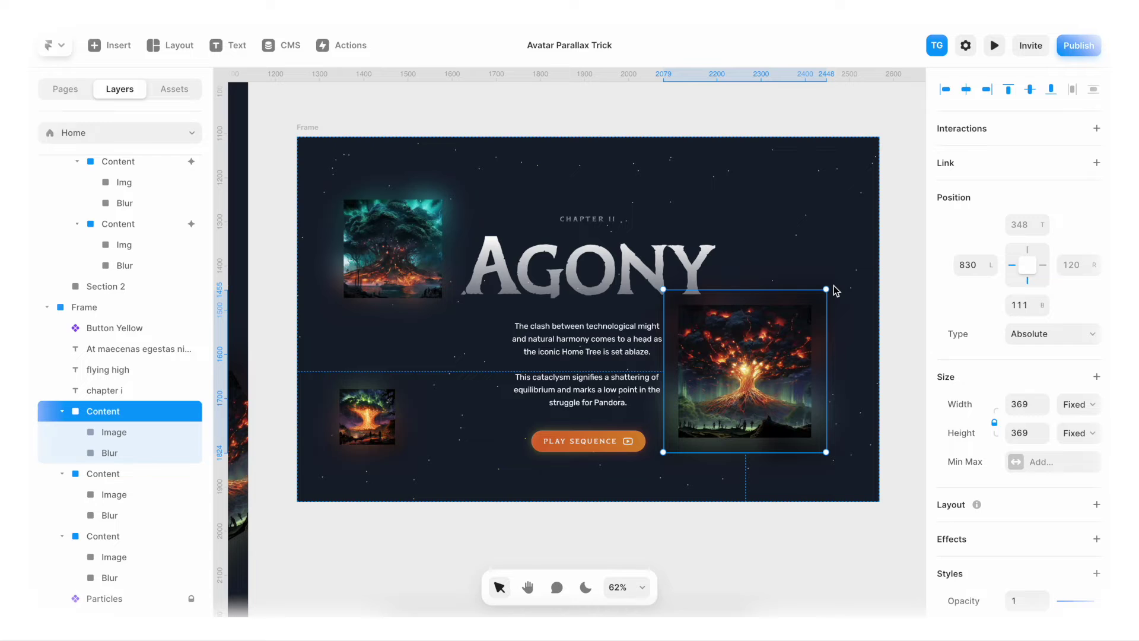
click(1071, 269)
click(1012, 265)
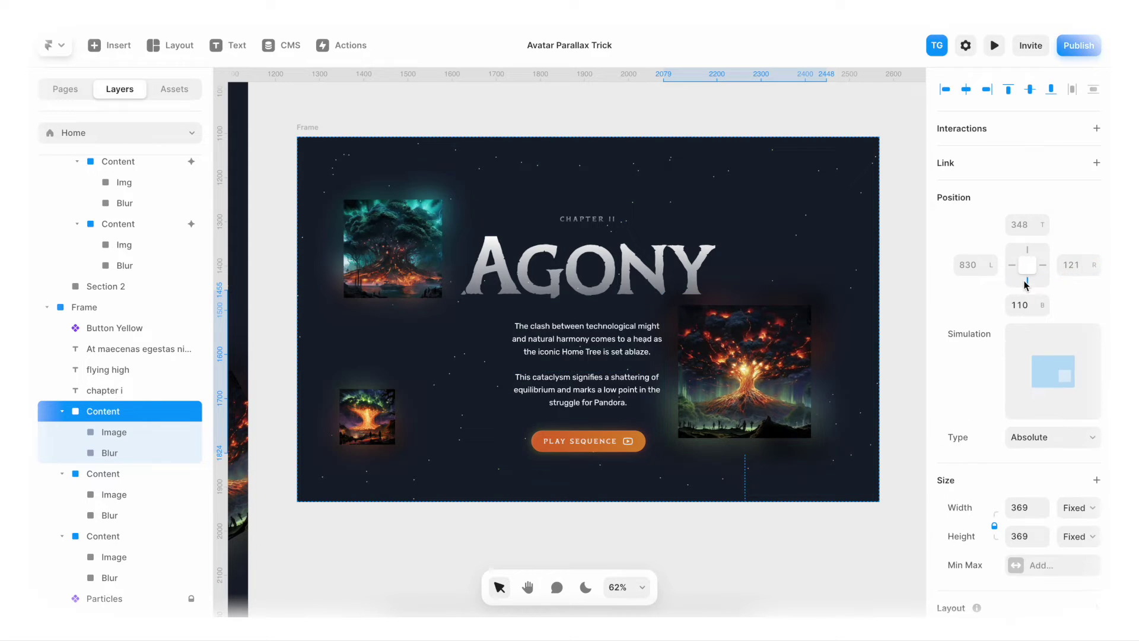
click(1065, 269)
text(24)
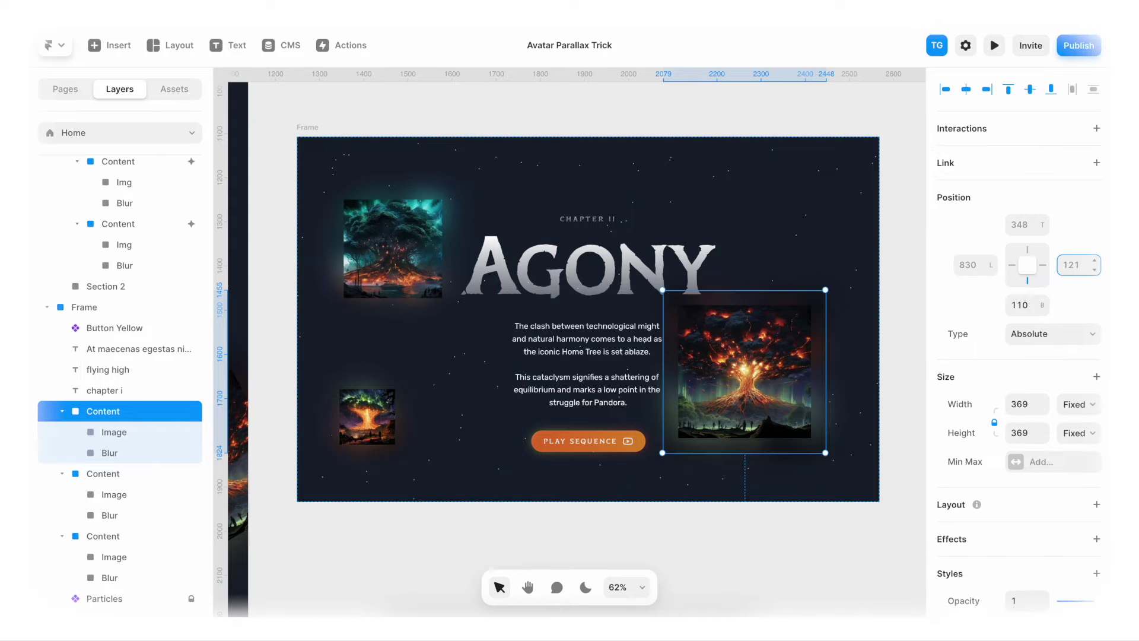
text(-96)
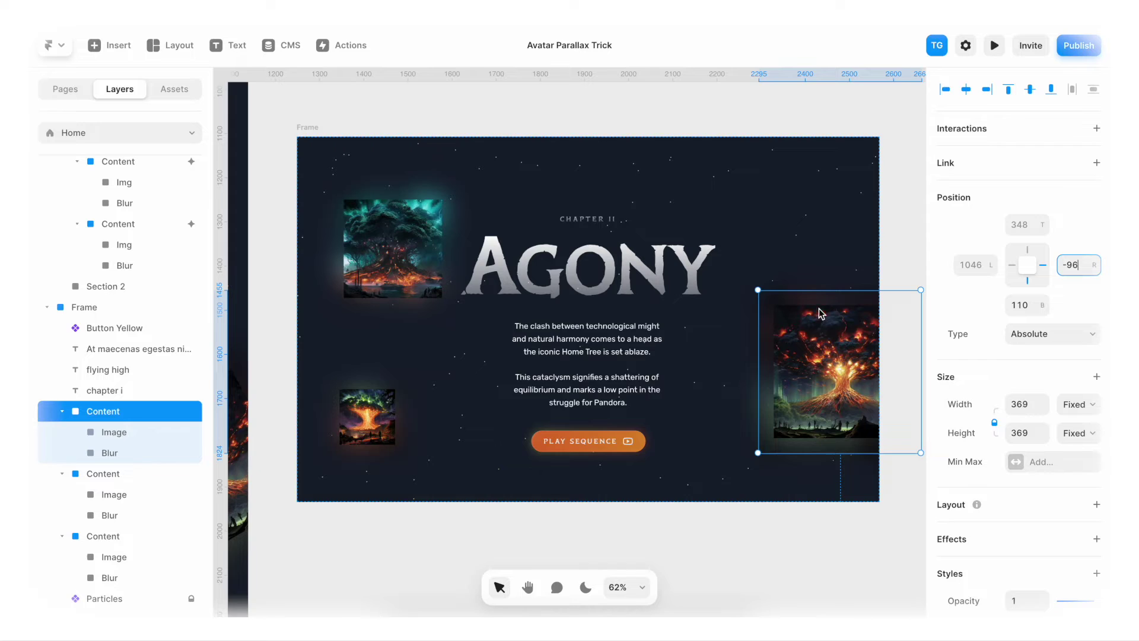
scroll(822, 311, right, 3)
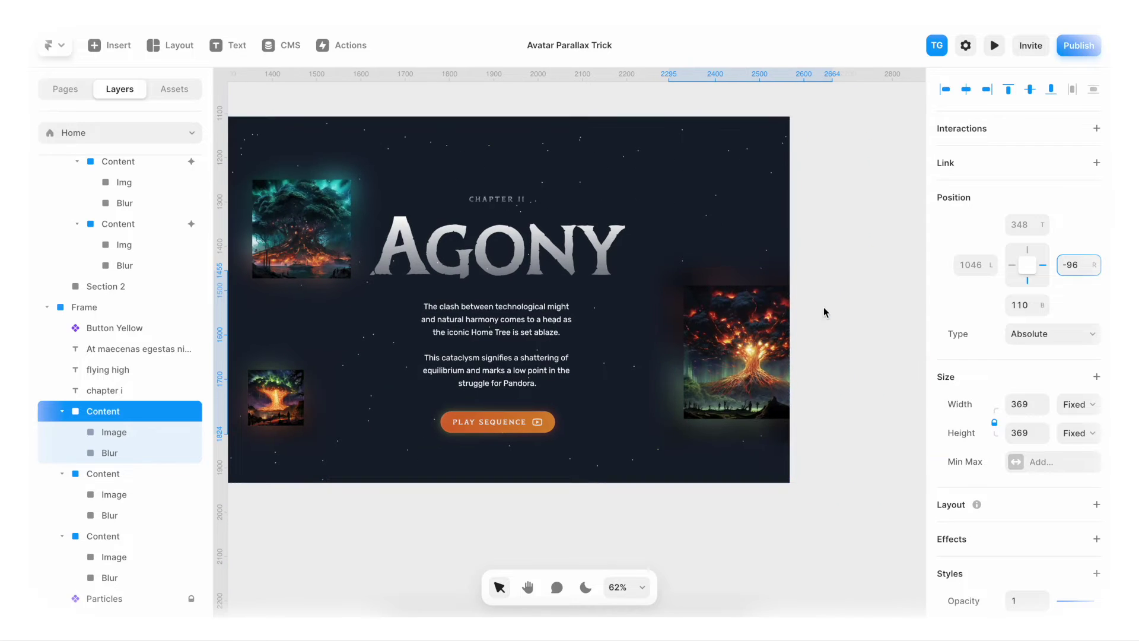
- Set the large fiery tree Content frame's bottom offset to 96 and rotate it about 17° clockwise
click(1027, 305)
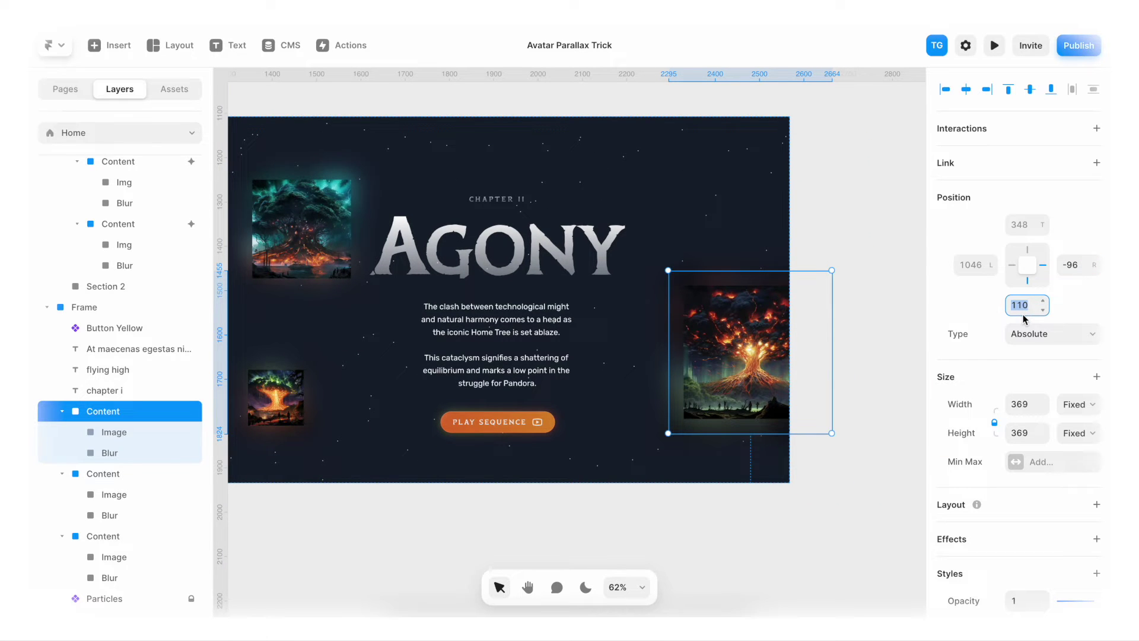
text(96)
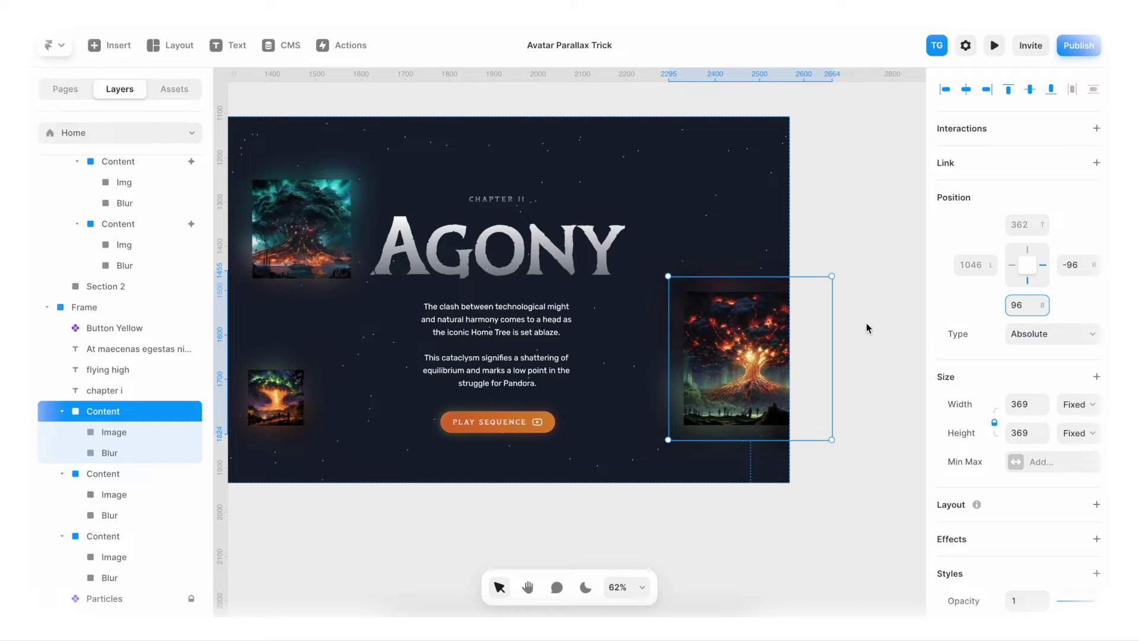
drag(840, 276, 859, 303)
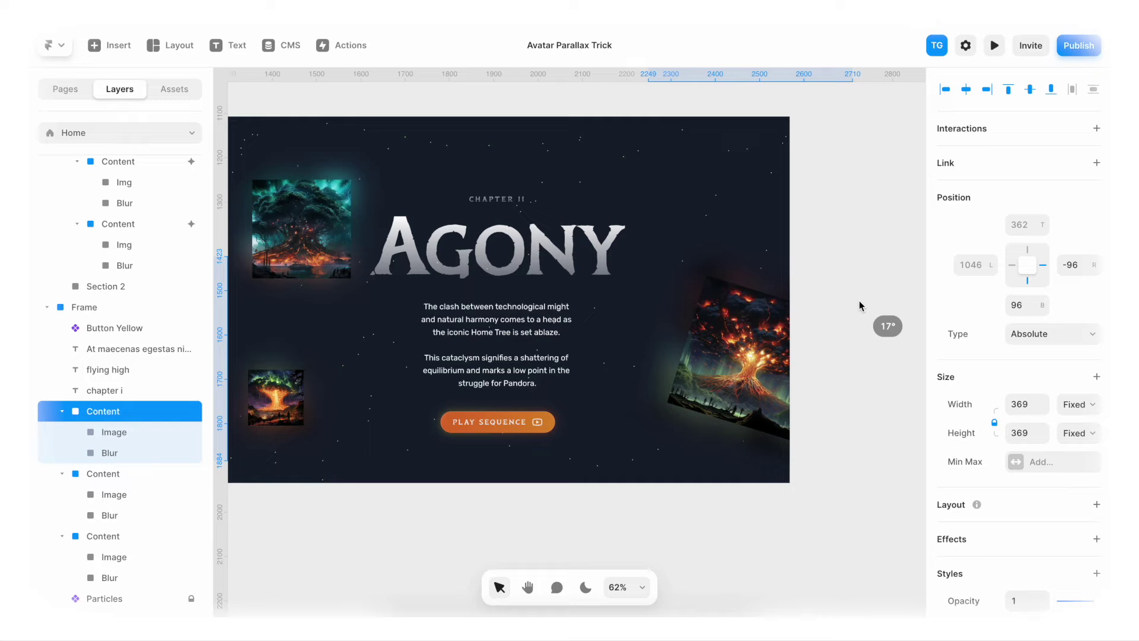
- Set the left offset of the small fiery picture's Content frame to 56
scroll(859, 300, left, 3)
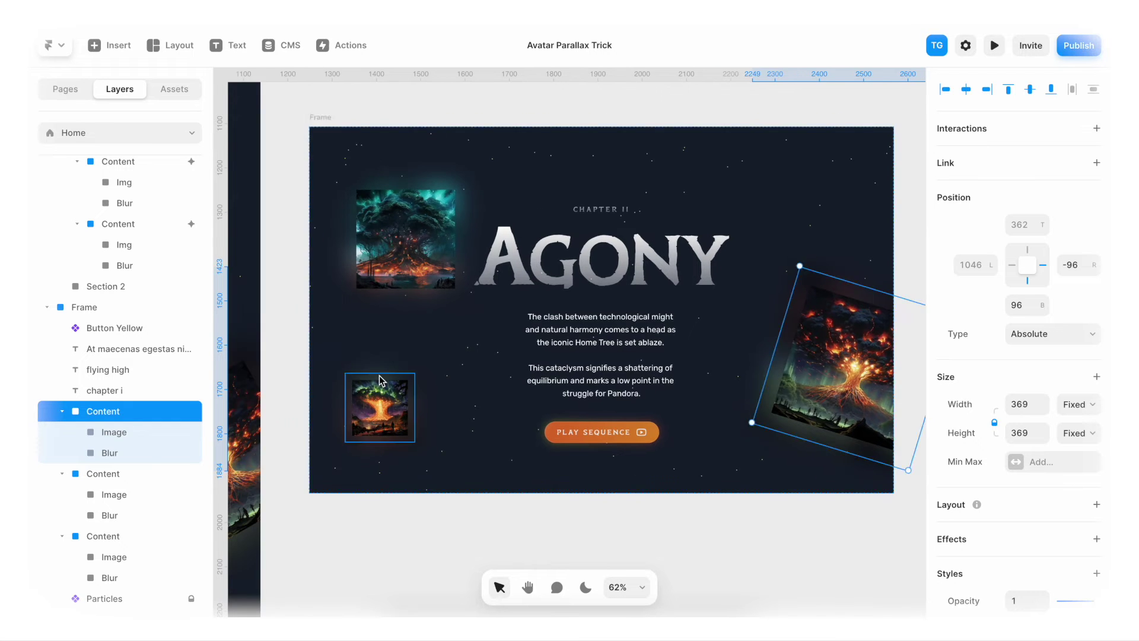
scroll(379, 375, left, 2)
click(416, 377)
scroll(1009, 356, down, 5)
scroll(577, 350, left, 3)
scroll(947, 251, up, 5)
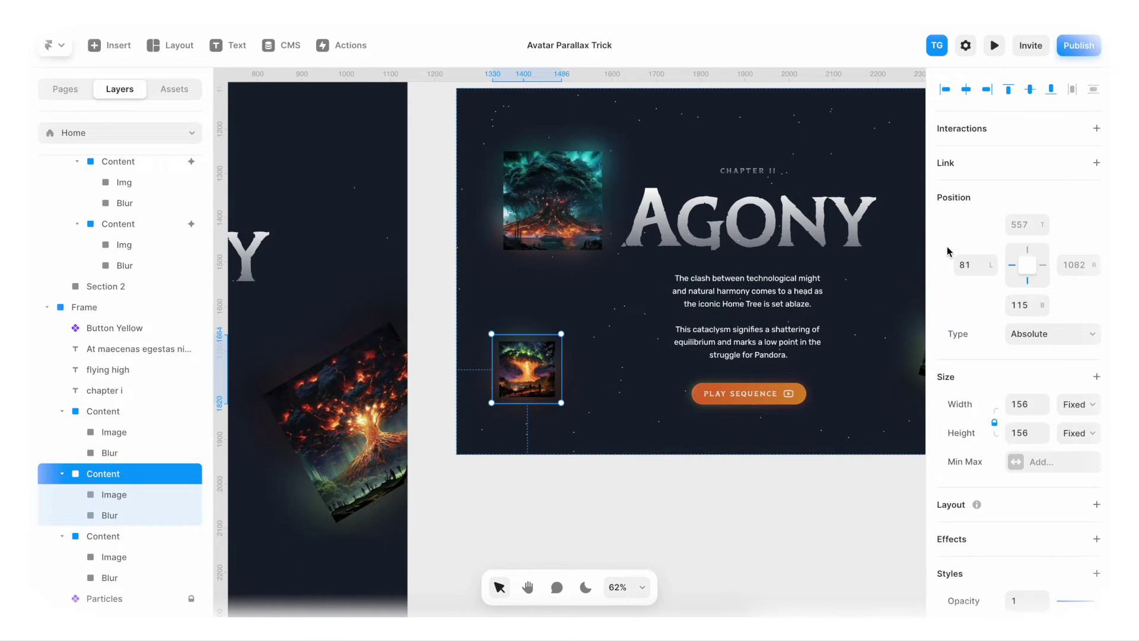
click(976, 267)
text(56)
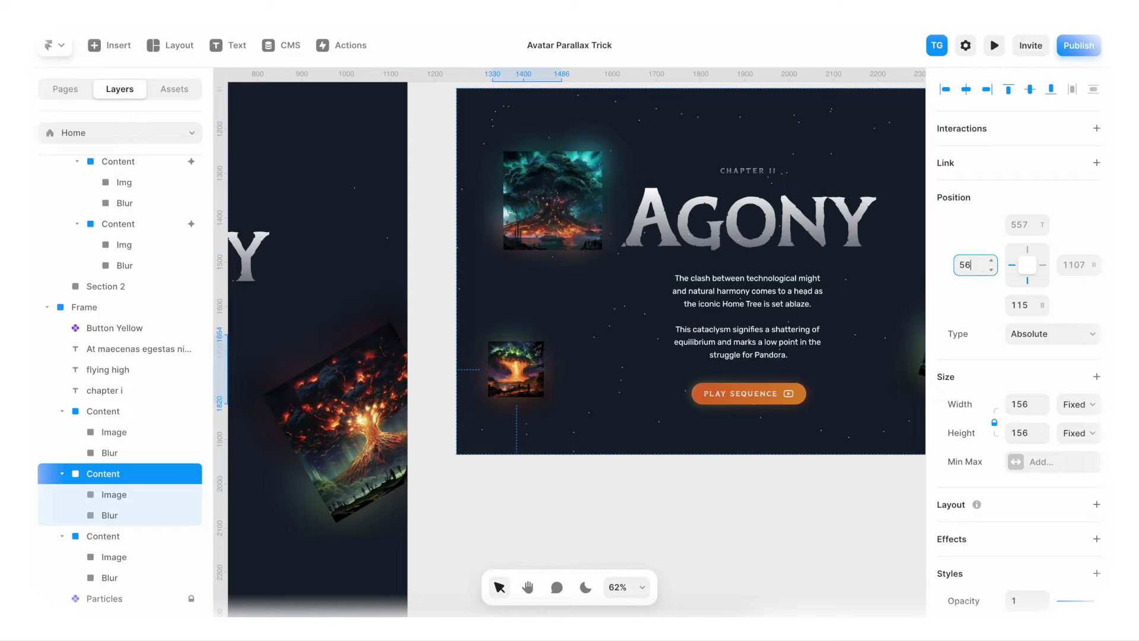
- Set the small fiery picture's Content frame to a bottom offset of 160 and rotate it clockwise
click(1026, 312)
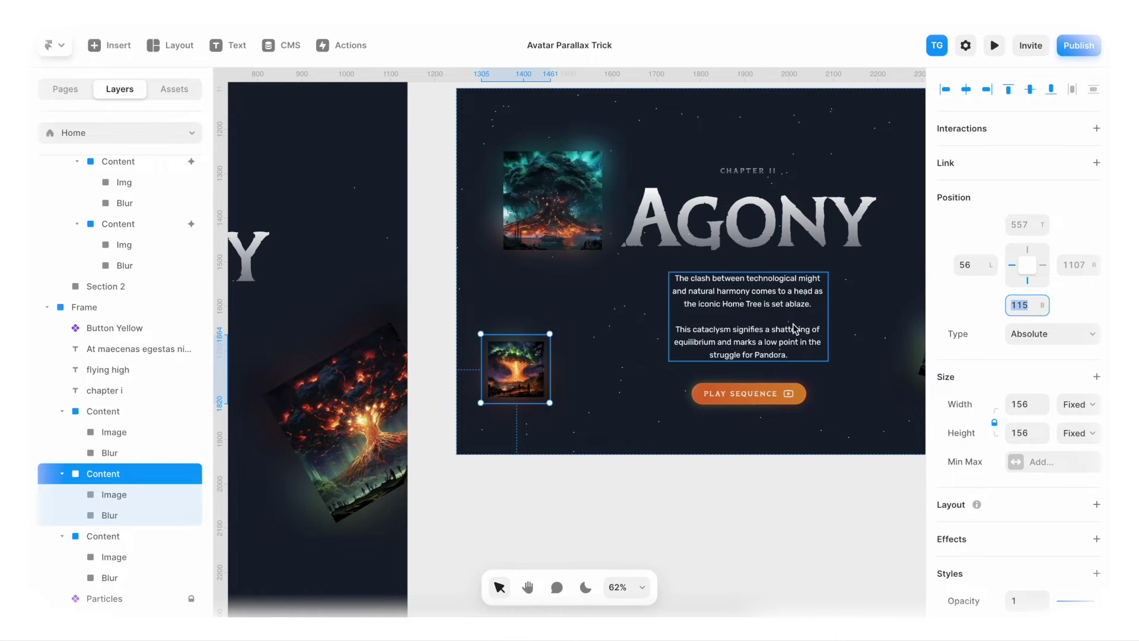
scroll(789, 326, right, 5)
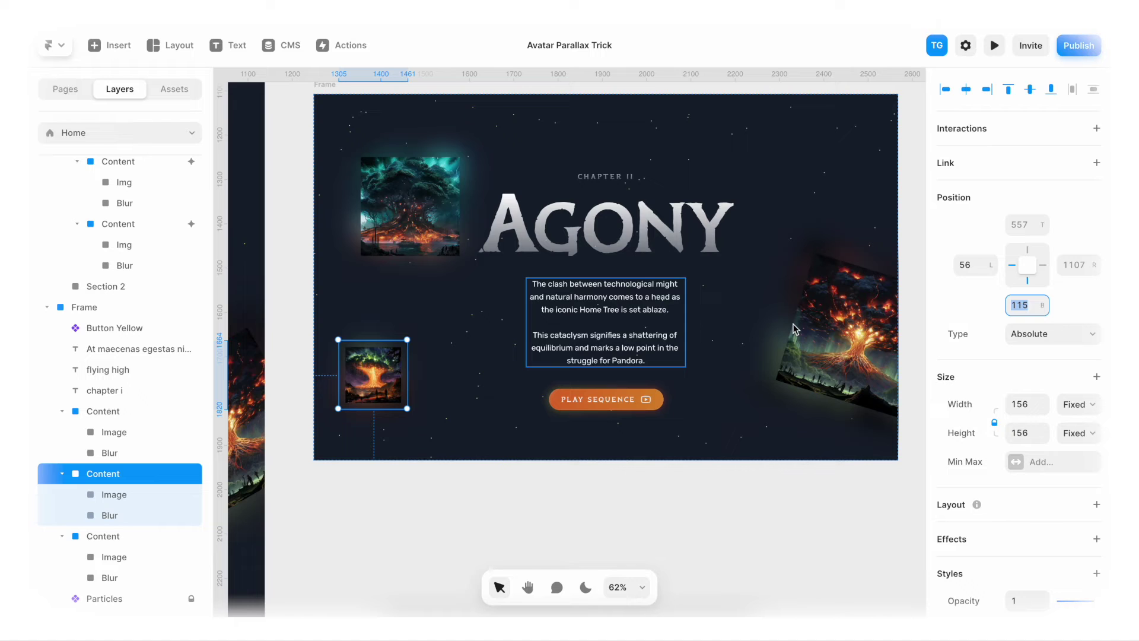
text(160)
key(Return)
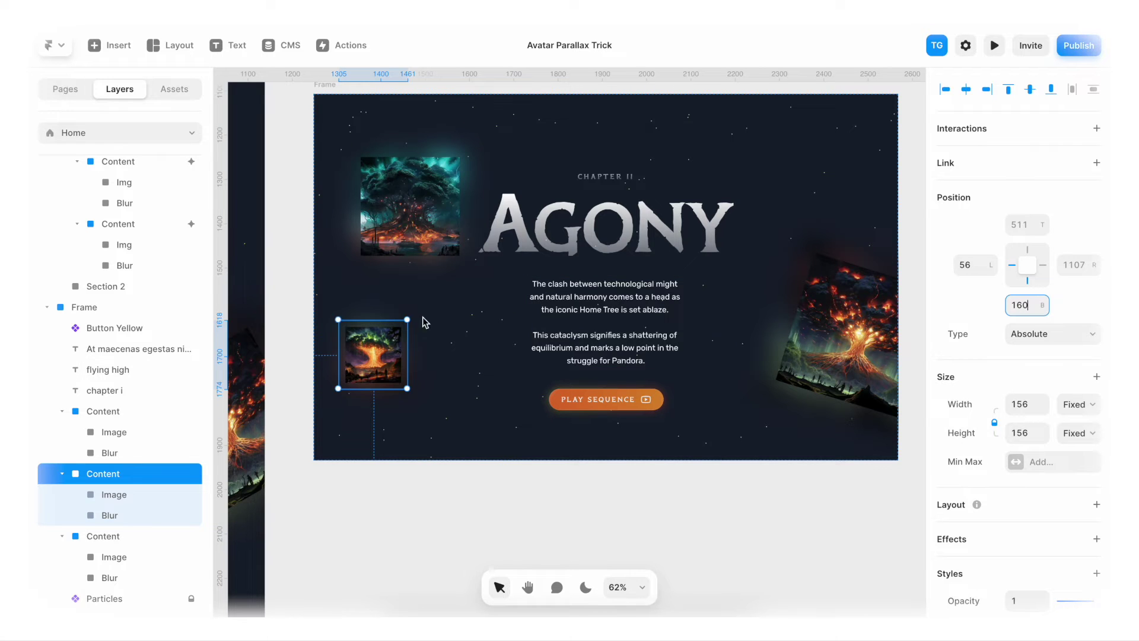
drag(413, 316, 427, 333)
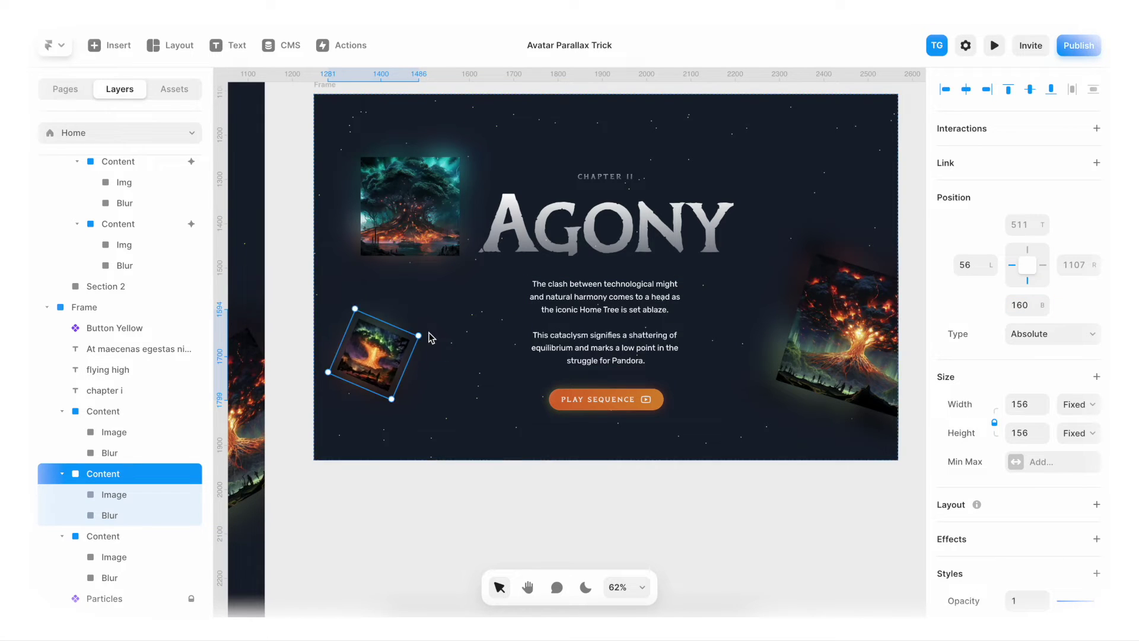
- Set the teal tree picture's Content frame to a left offset of 96 and a top offset of 120
scroll(440, 308, left, 2)
scroll(440, 309, up, 1)
click(475, 228)
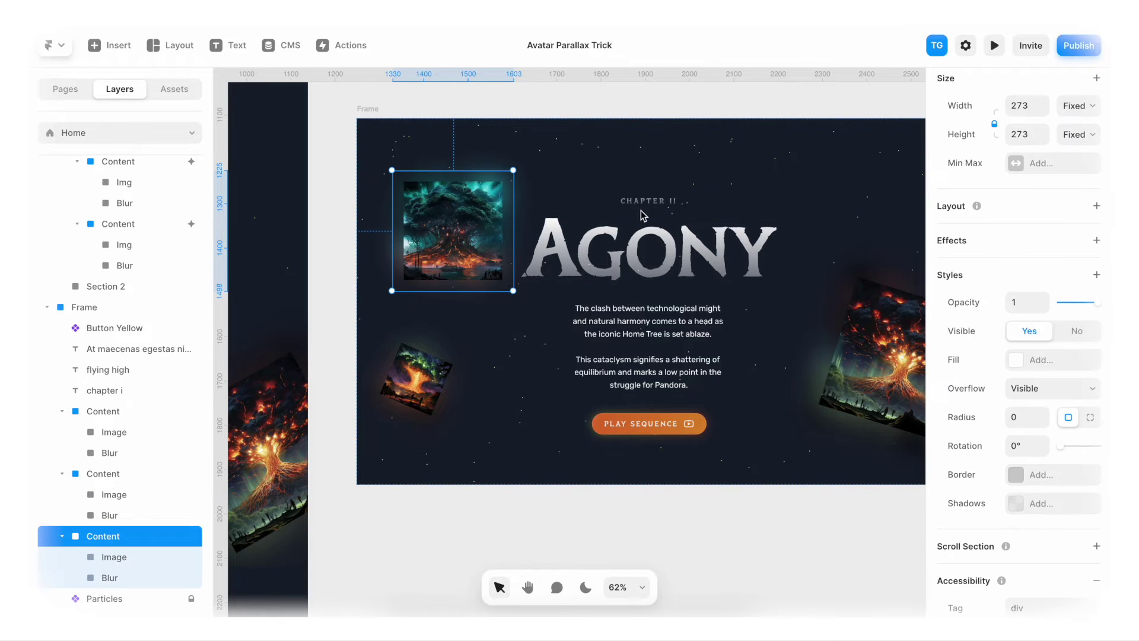
scroll(990, 246, up, 3)
scroll(990, 246, up, 3)
click(969, 266)
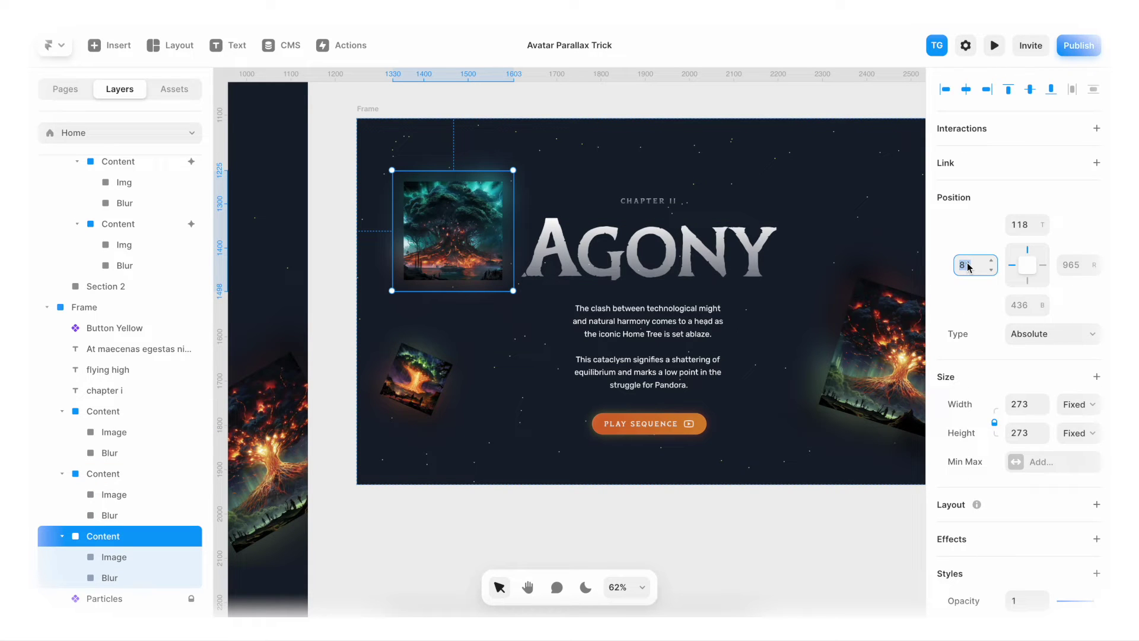
text(96)
click(1023, 226)
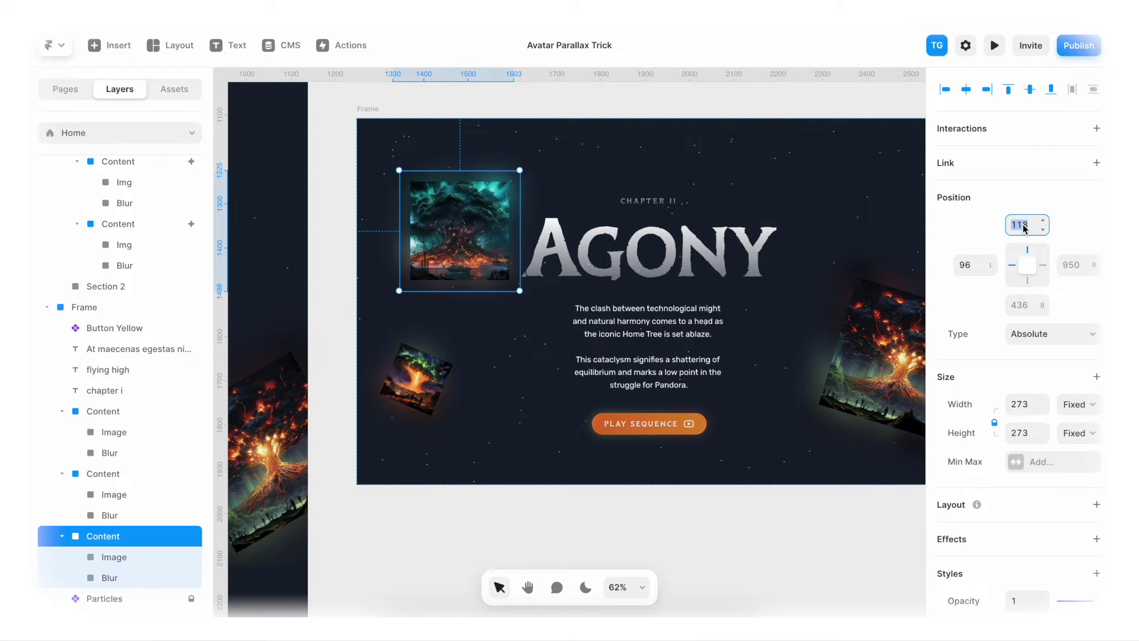
text(120)
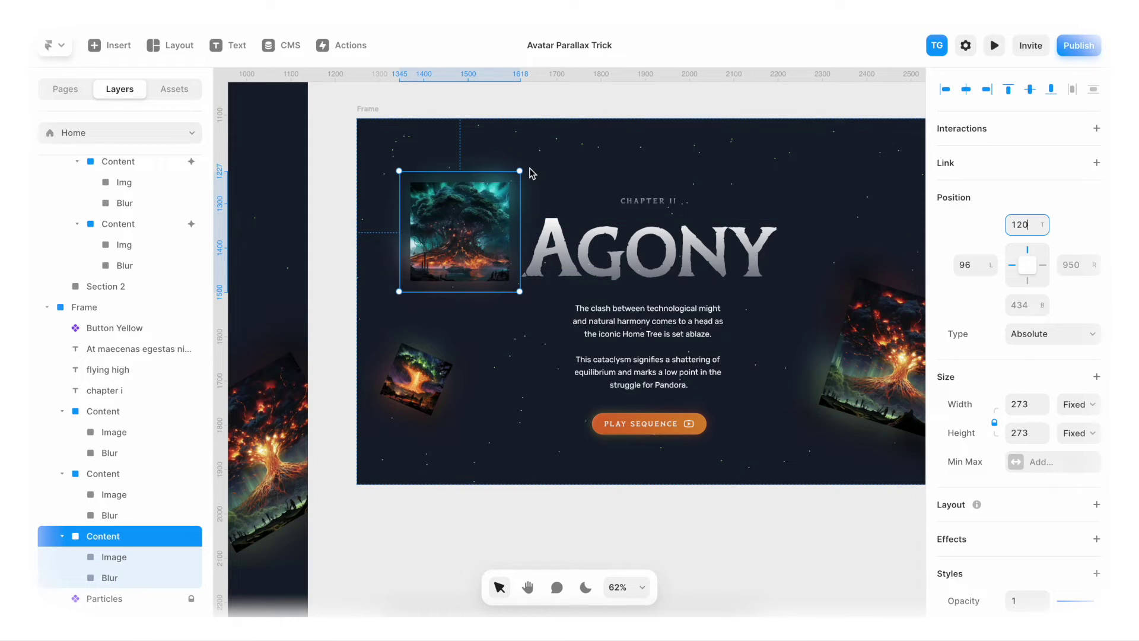
- Rotate the teal tree's Content frame counterclockwise and move it to left 158, top 138, overlapping the start of the Agony title
drag(531, 173, 501, 166)
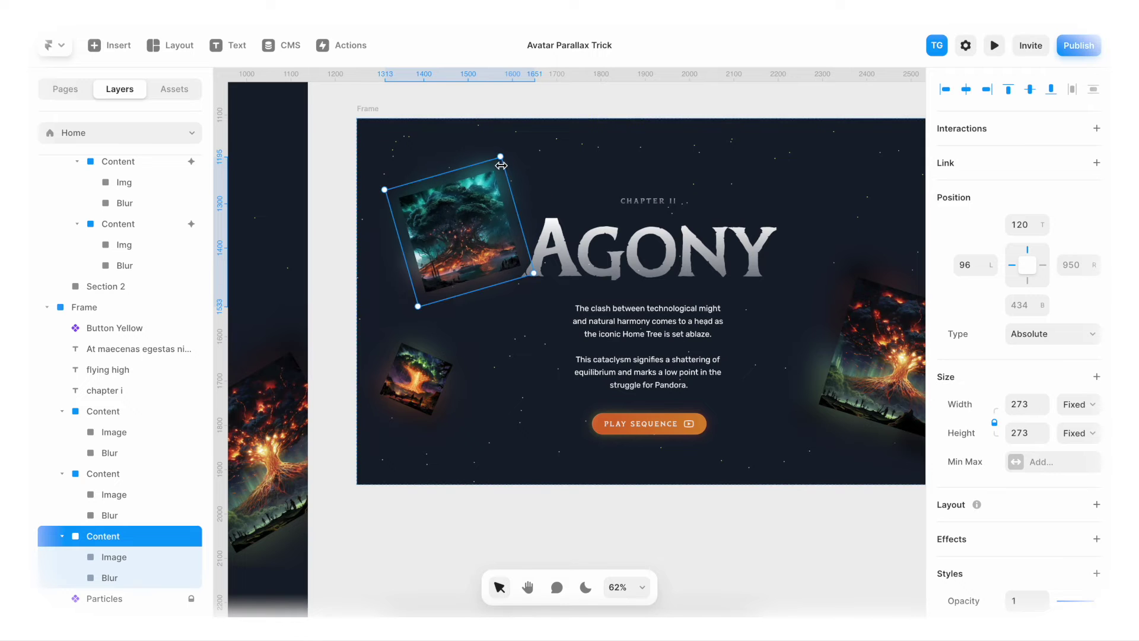
drag(474, 217, 499, 224)
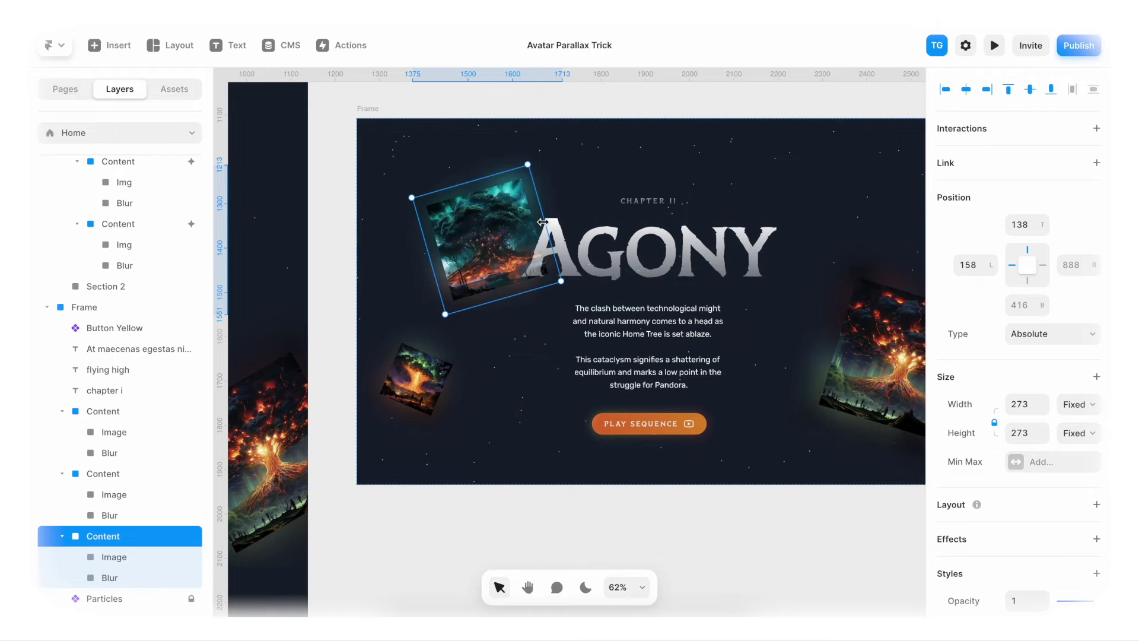
- Move the three Content layers above Button Yellow and the text layers in the new frame's layer order
click(62, 473)
click(61, 453)
click(95, 495)
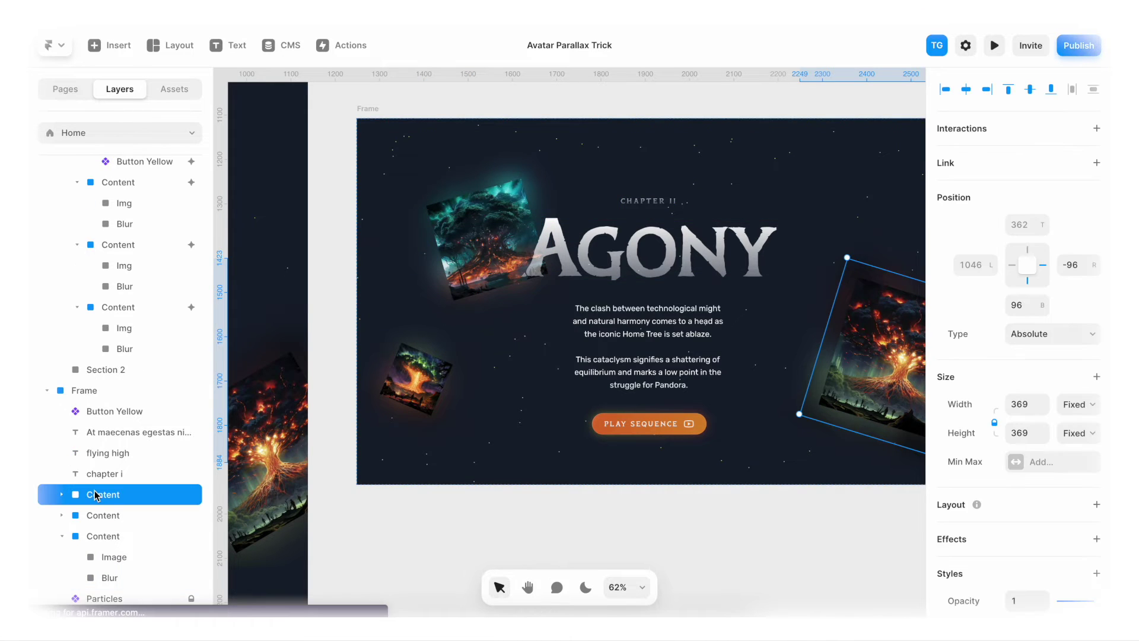
shift+click(91, 537)
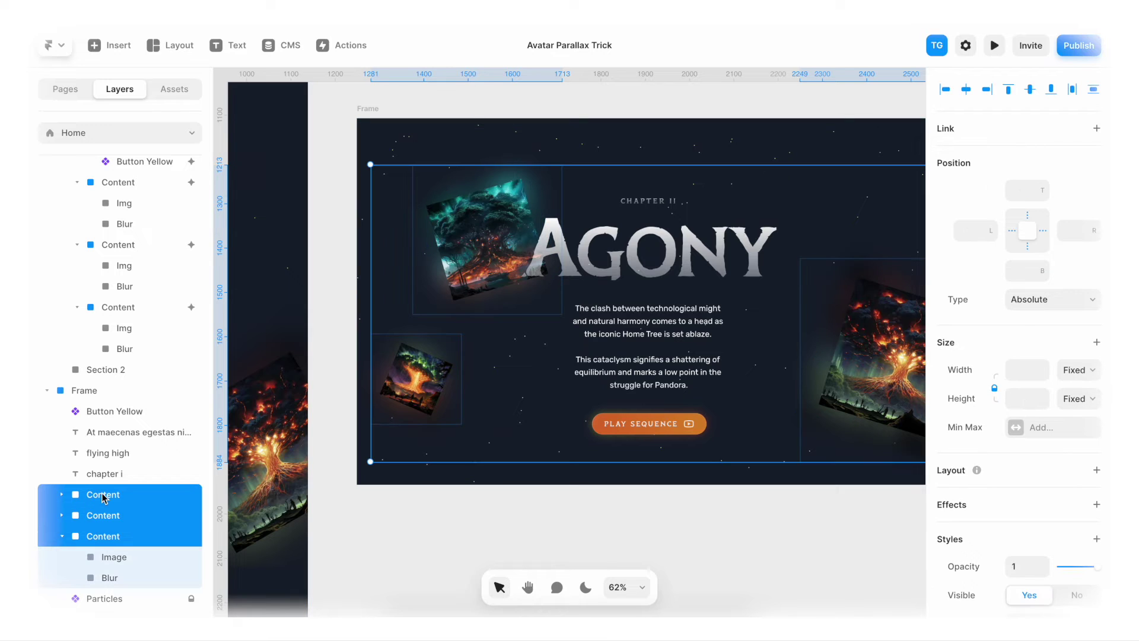
drag(102, 497, 105, 408)
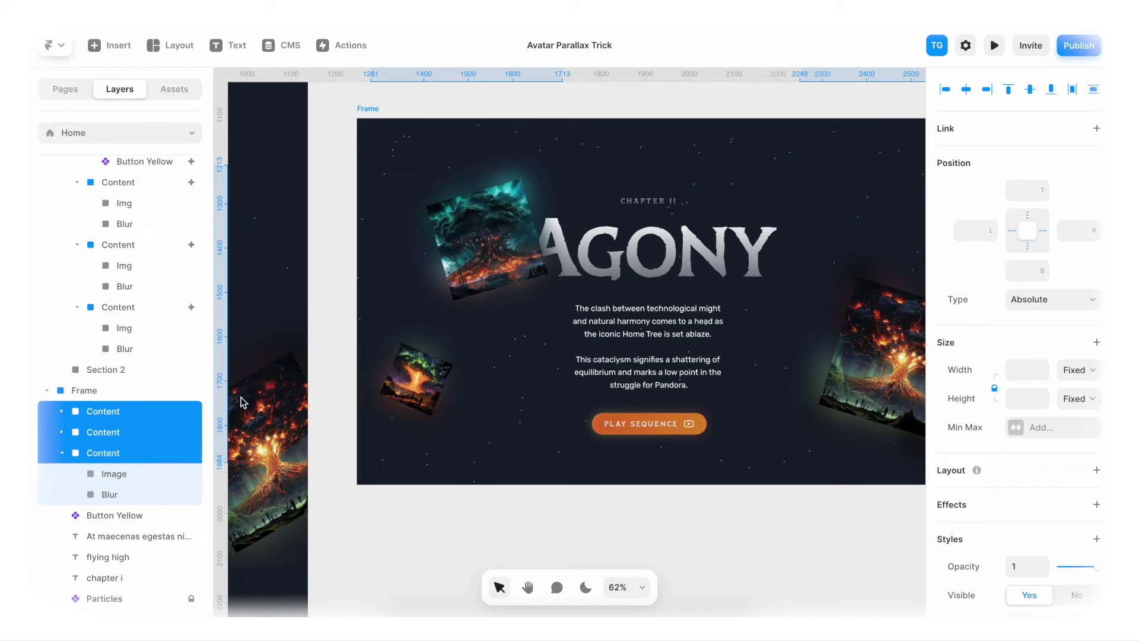
- Examine the button, body text, Agony title and chapter label layers in the new frame
click(99, 516)
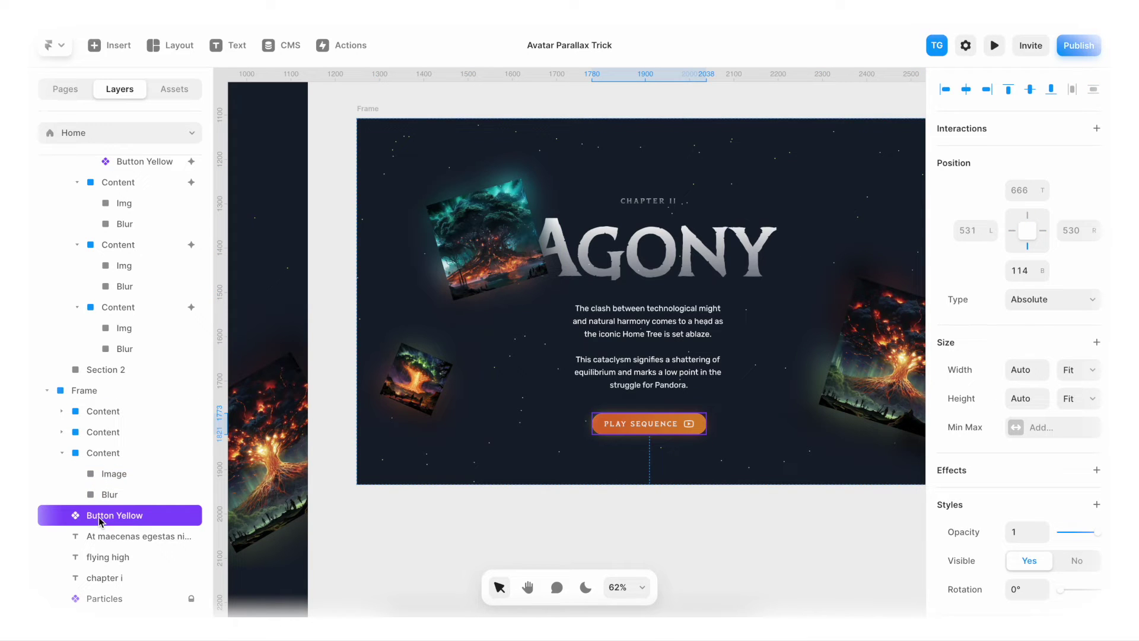
click(653, 336)
click(661, 421)
click(663, 365)
click(655, 276)
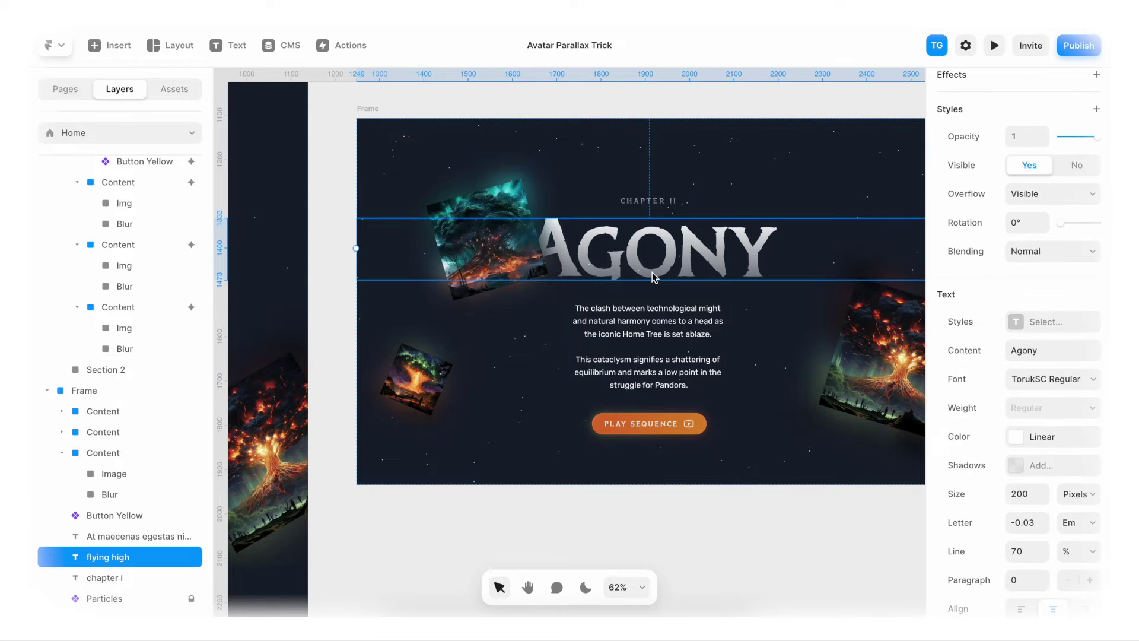
click(648, 203)
click(653, 261)
click(668, 405)
- Wrap the button, body text, Agony title and chapter label together in a stack
click(670, 425)
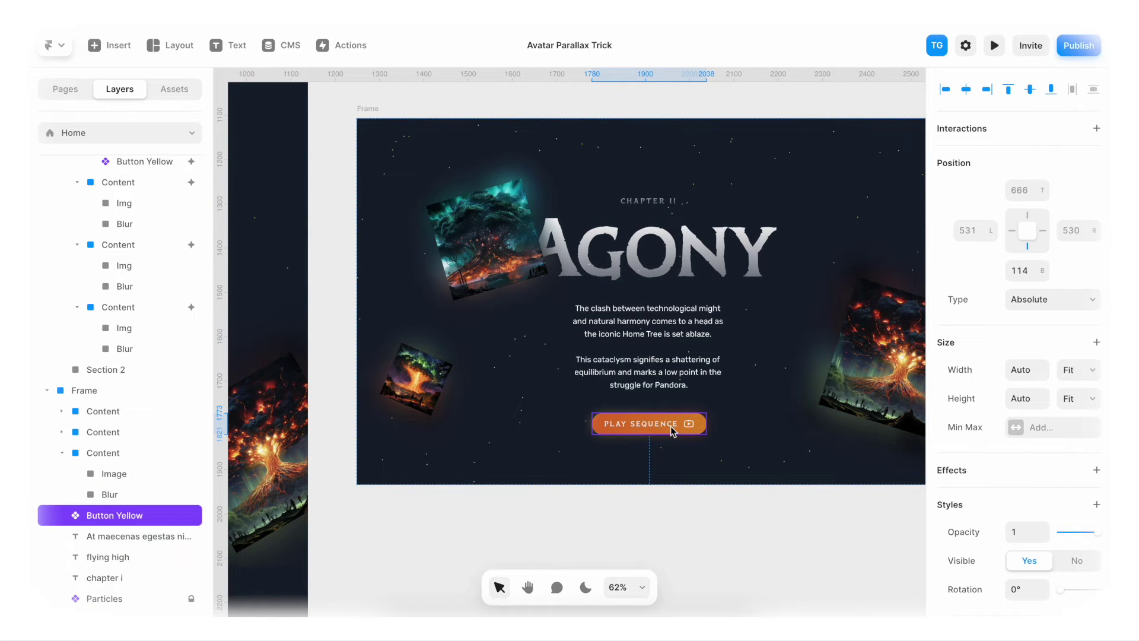
shift+click(674, 319)
shift+click(676, 251)
shift+click(667, 207)
right_click(674, 256)
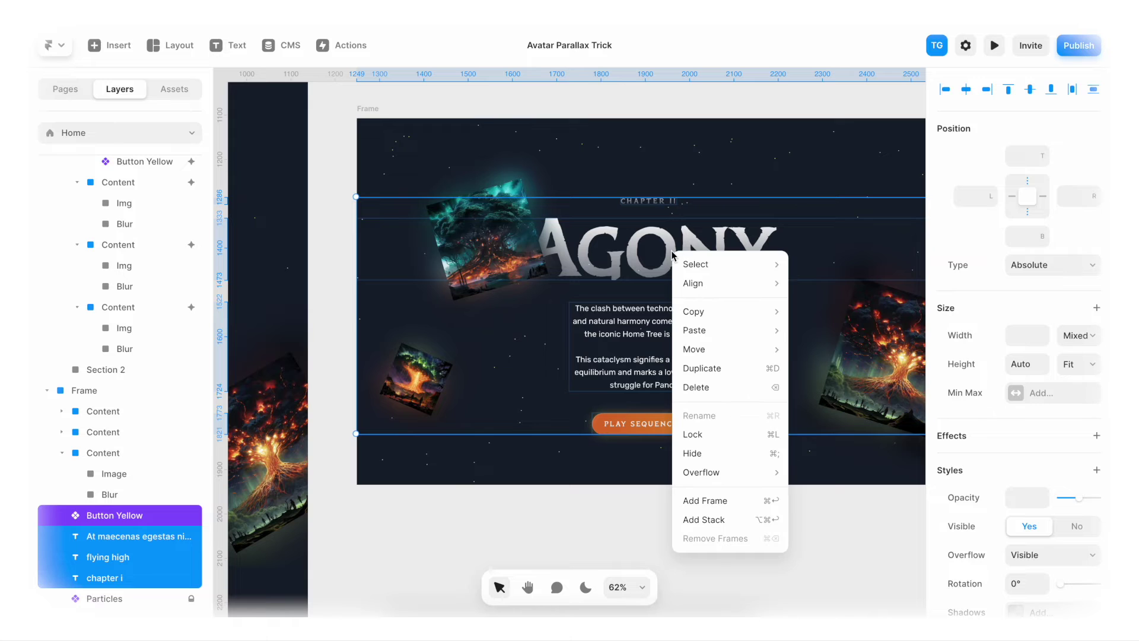
click(728, 519)
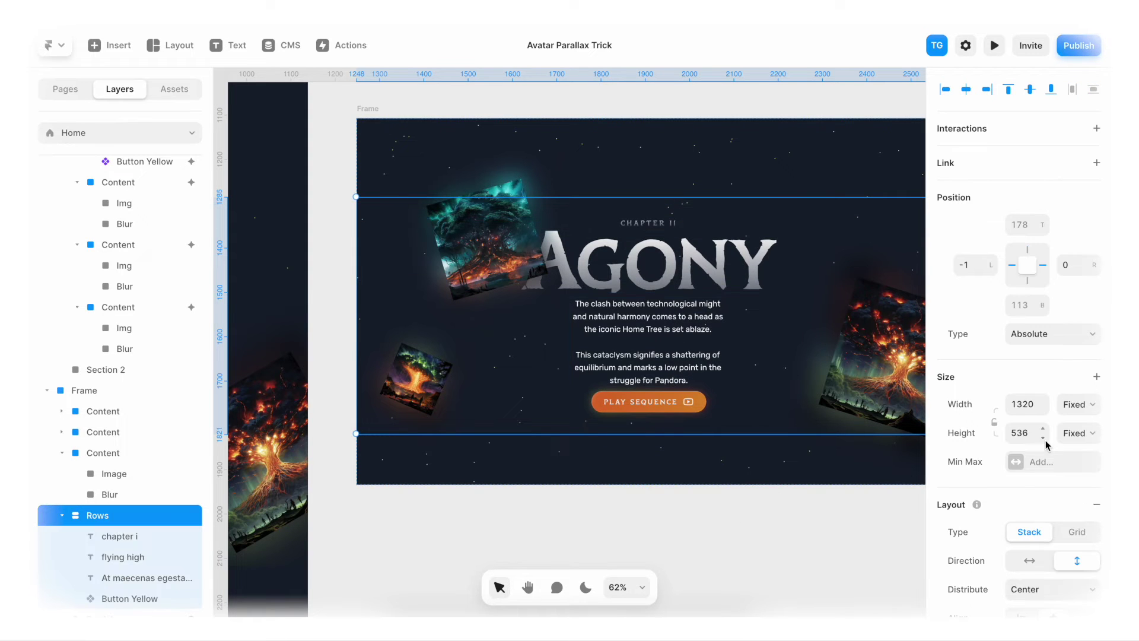
- Set the height of the Rows stack to Fit Content
scroll(1047, 444, down, 2)
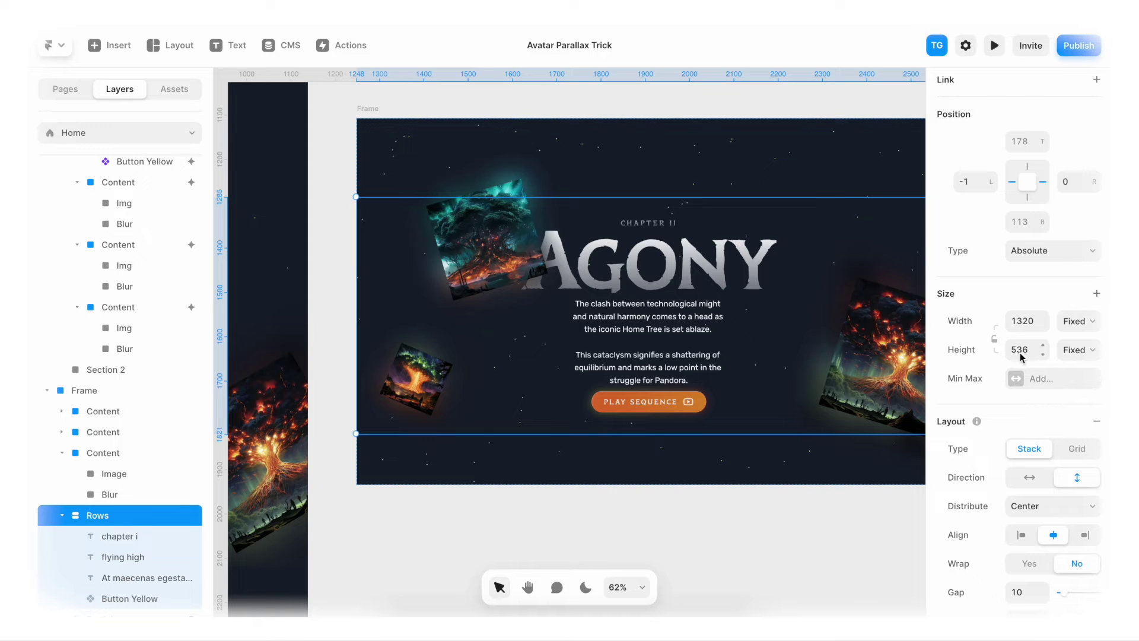
click(1066, 355)
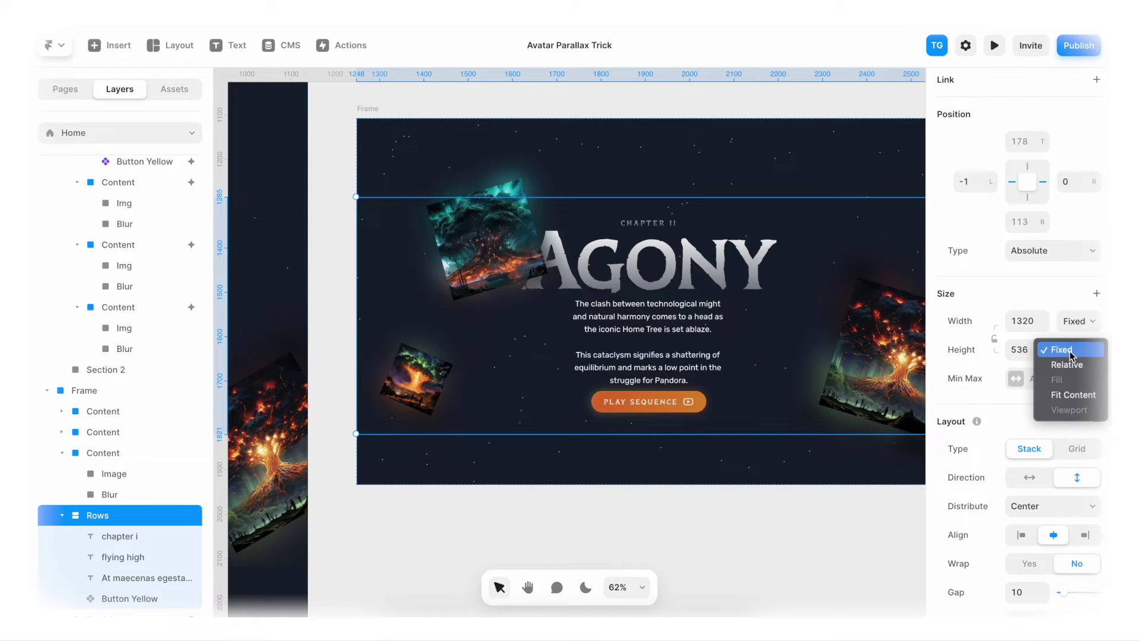
click(1075, 395)
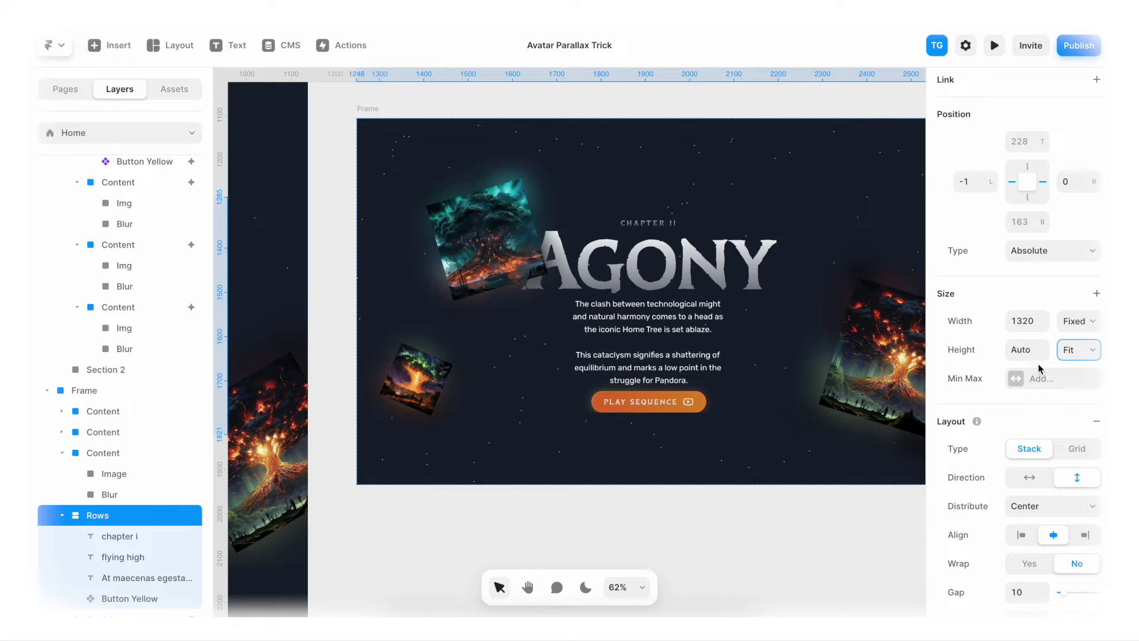
scroll(990, 340, down, 1)
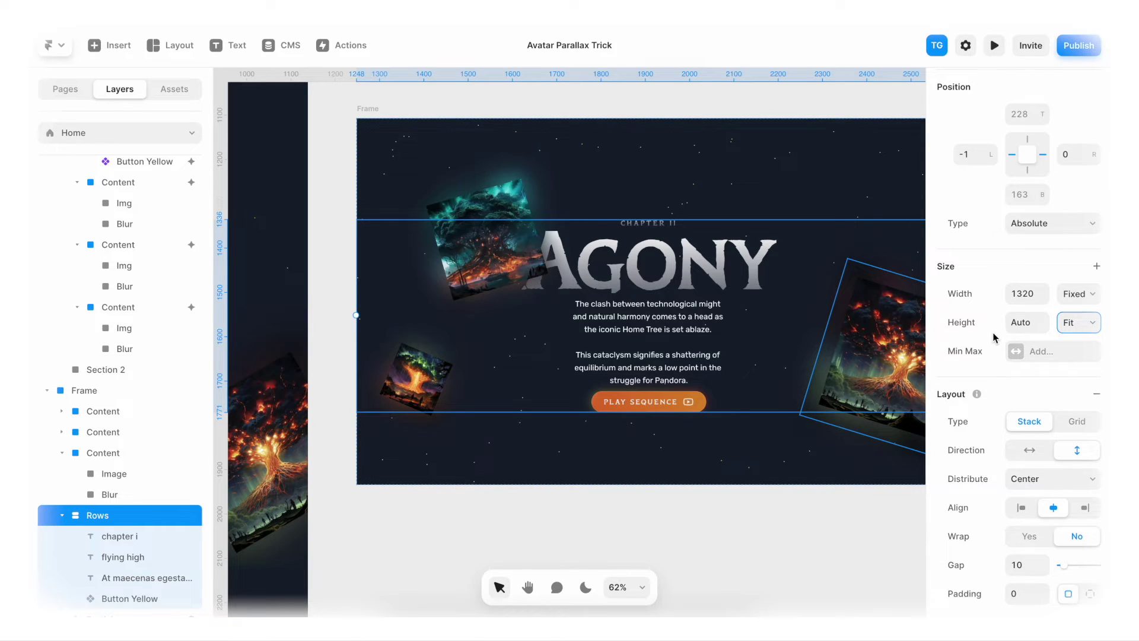
scroll(994, 337, down, 5)
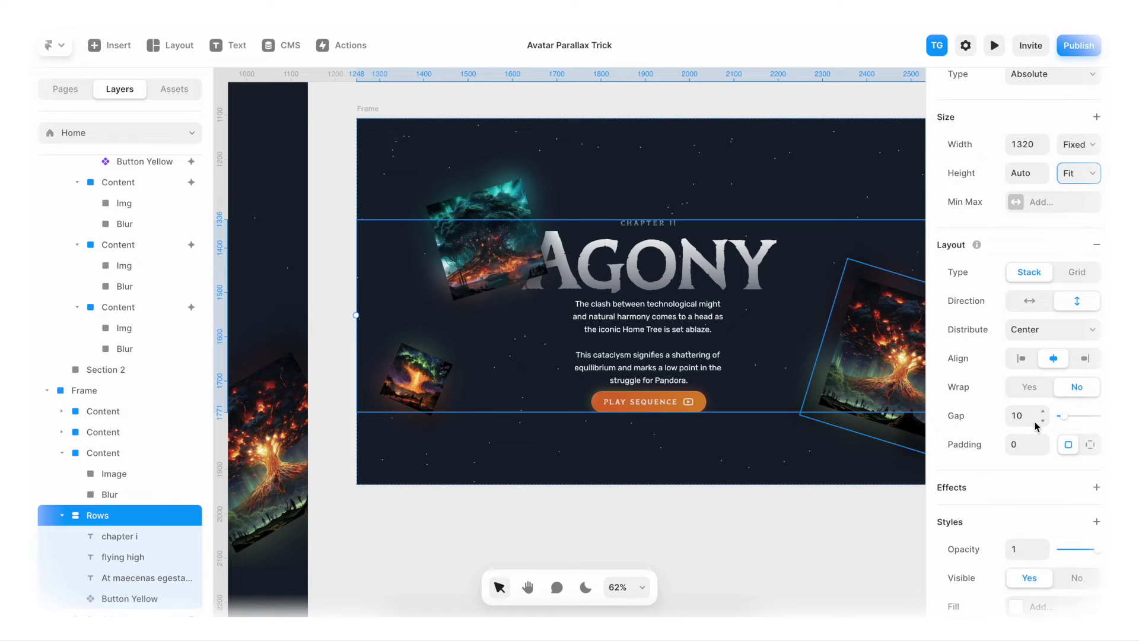
- Set the gap of the Rows stack to 32
click(1031, 418)
text(26)
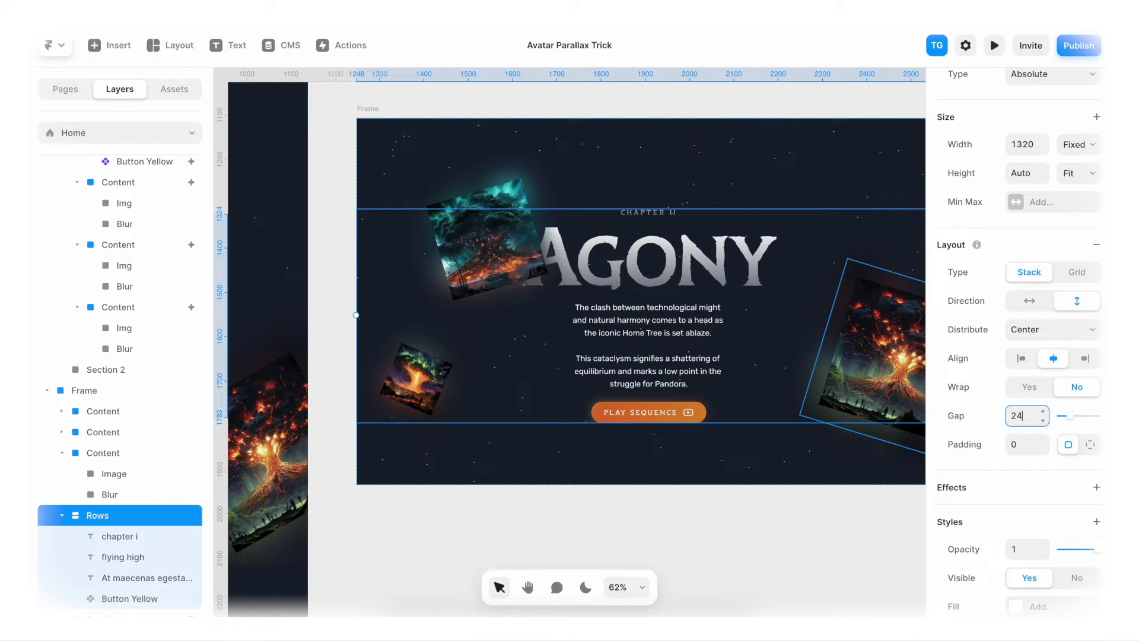
key(super+a)
text(32)
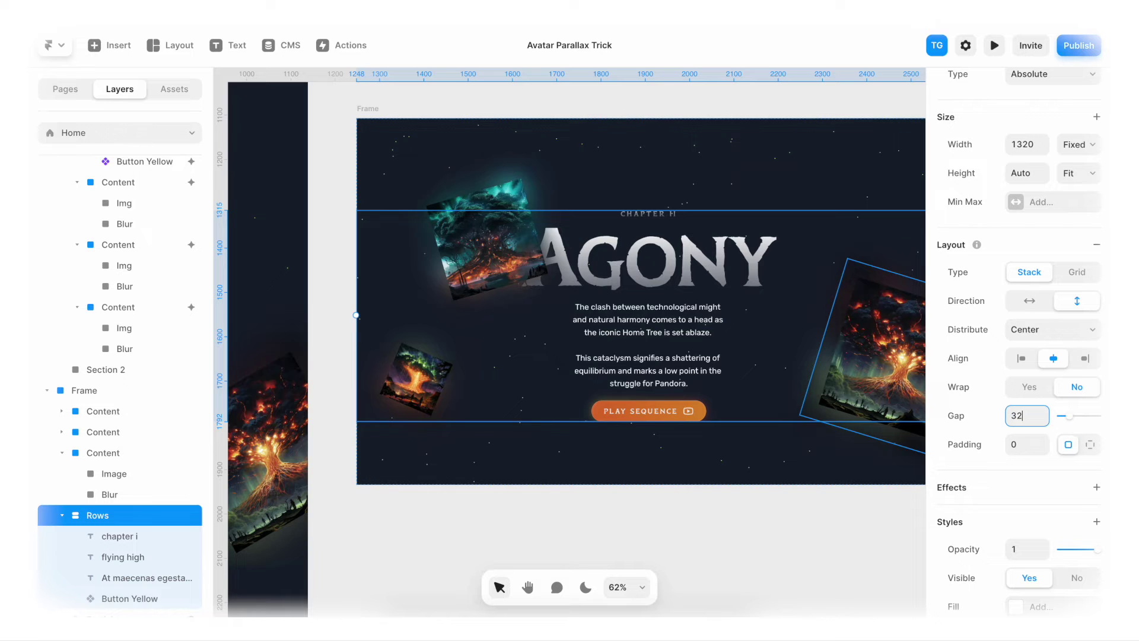
key(Return)
scroll(684, 297, down, 3)
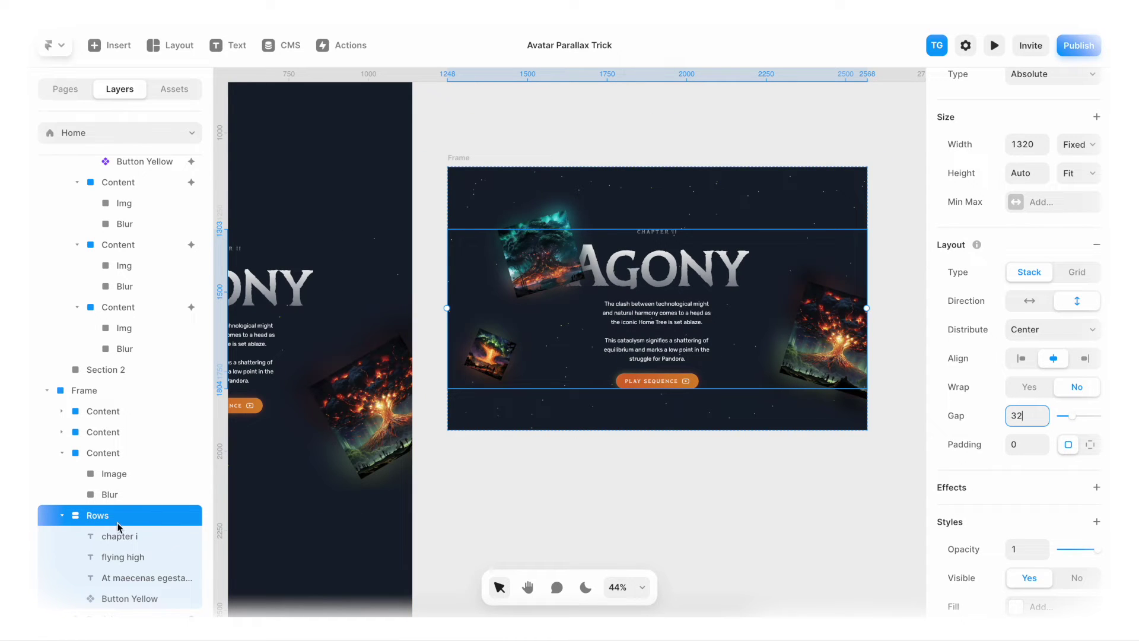
- Rename the Rows stack to Text Container and deselect it
double_click(104, 520)
text(Text Contai)
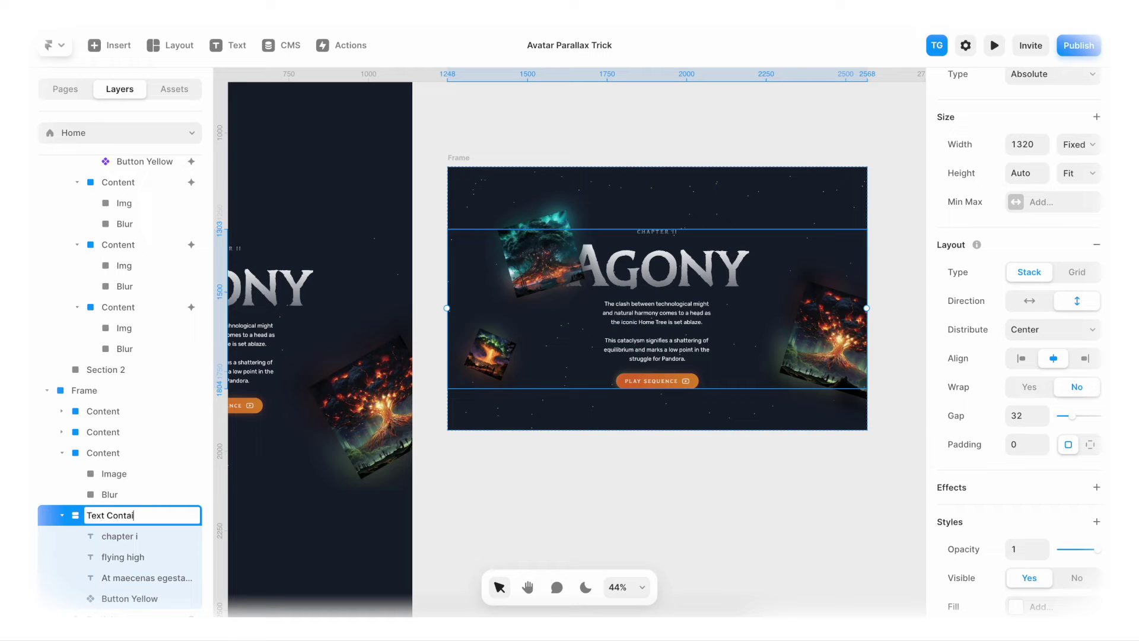
text(ner)
key(Return)
click(595, 189)
scroll(635, 160, left, 1)
click(630, 161)
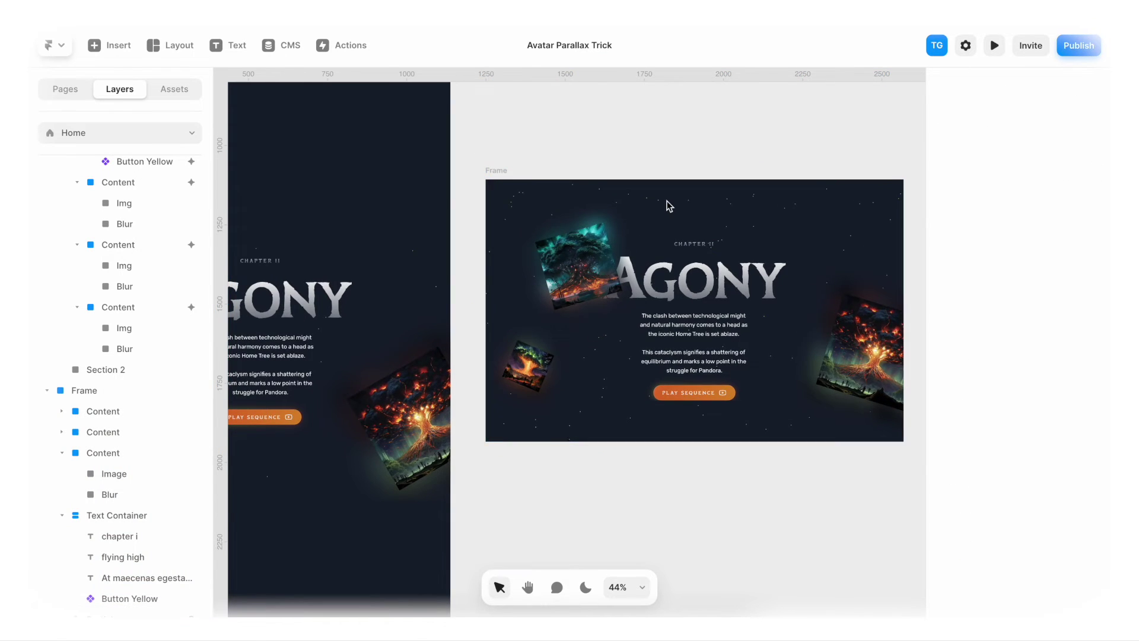
- Cut the standalone frame and paste it into the Example page, placing it between Section and Section 2
scroll(669, 206, down, 3)
scroll(478, 286, up, 2)
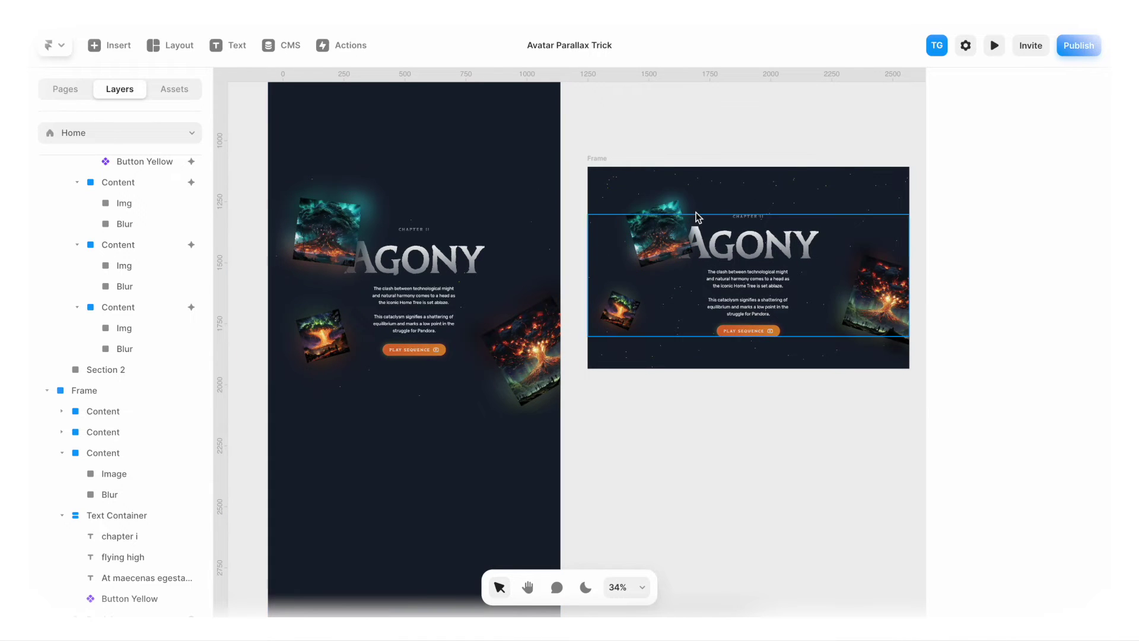
scroll(649, 207, up, 2)
scroll(650, 208, left, 1)
scroll(646, 203, down, 1)
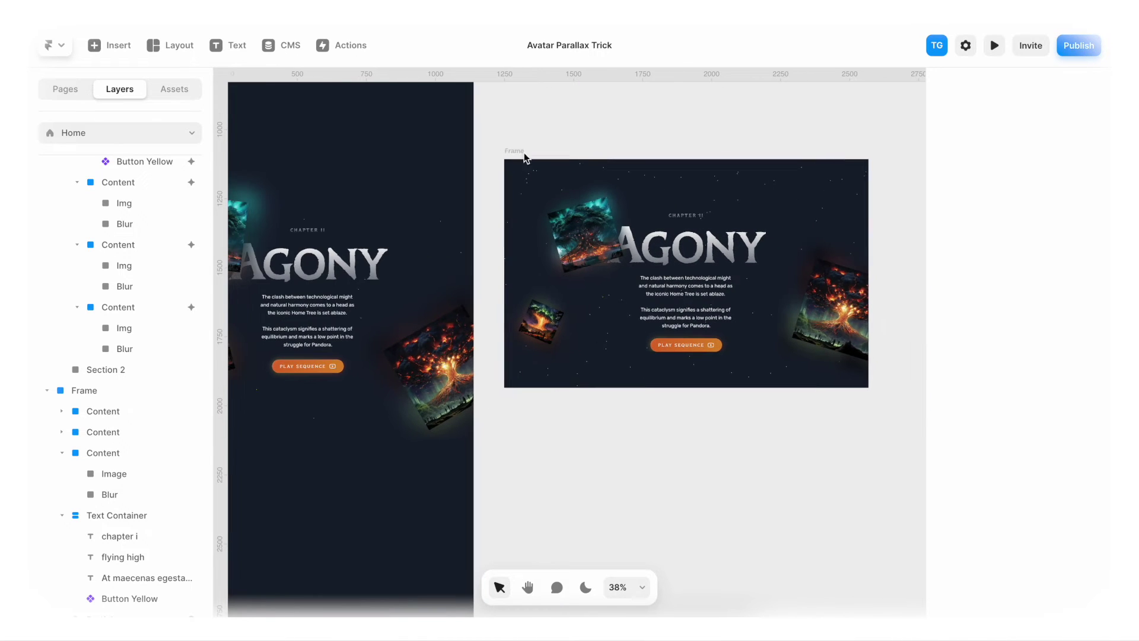
click(515, 151)
scroll(656, 180, left, 2)
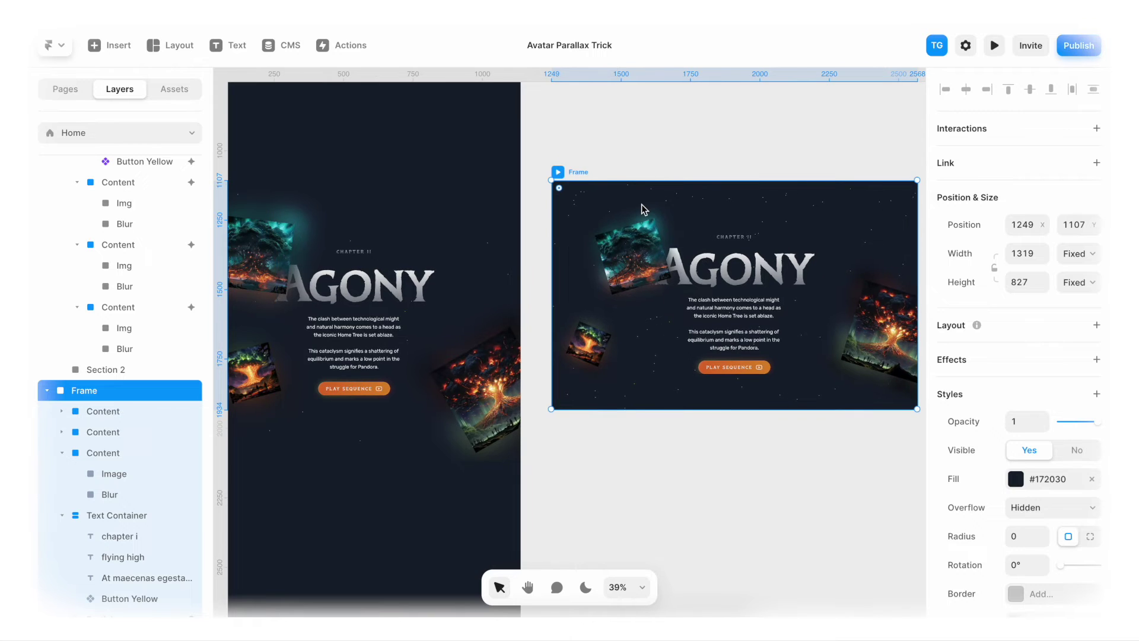
scroll(642, 204, right, 2)
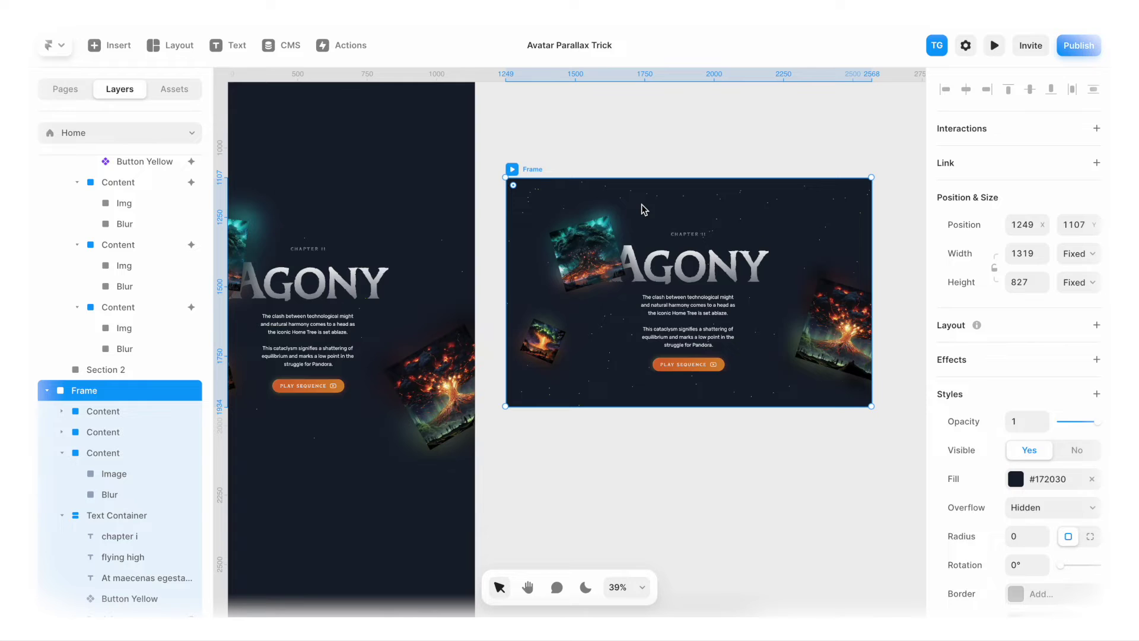
scroll(642, 204, down, 5)
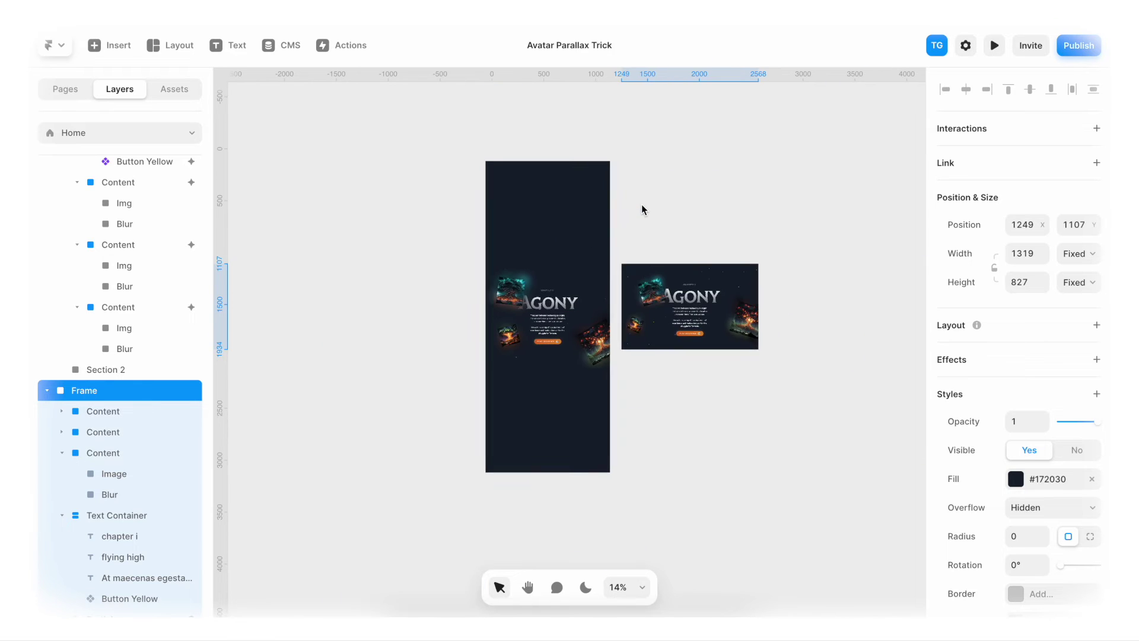
key(Delete)
click(550, 149)
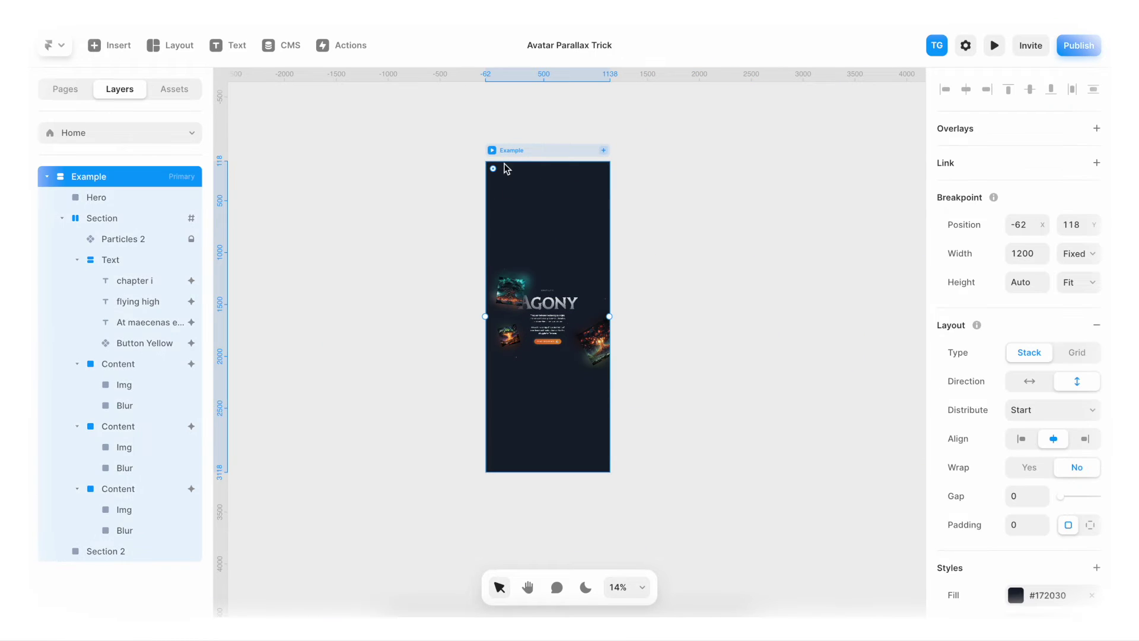
key(ctrl+v)
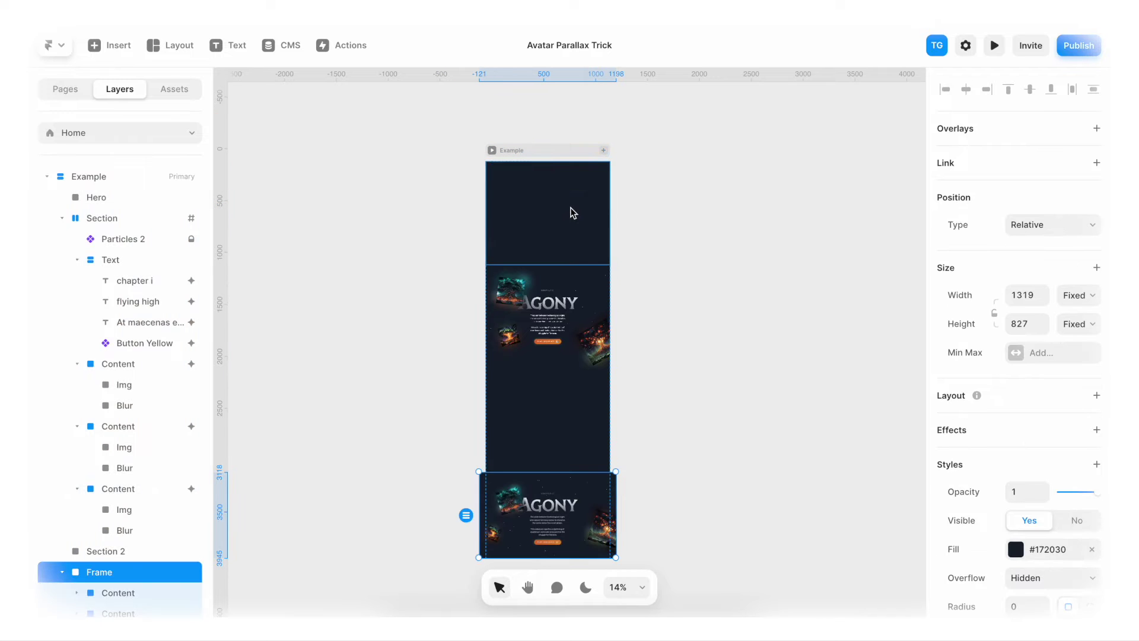
key(Up)
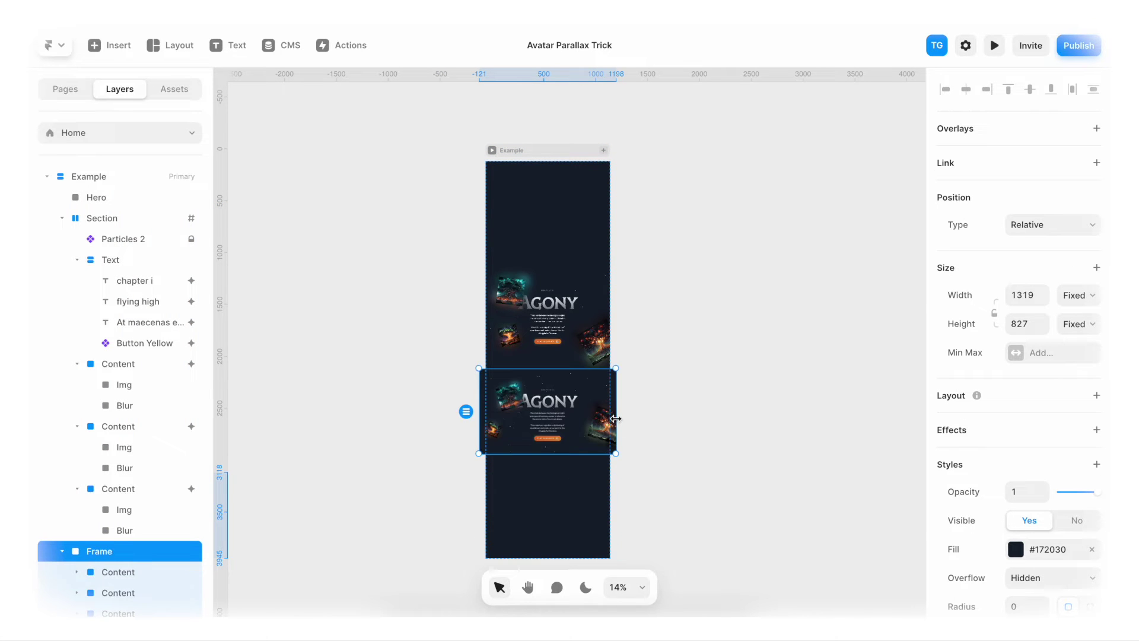
- Rename the pasted frame in the Example page to Section
scroll(511, 401, up, 4)
scroll(511, 401, up, 2)
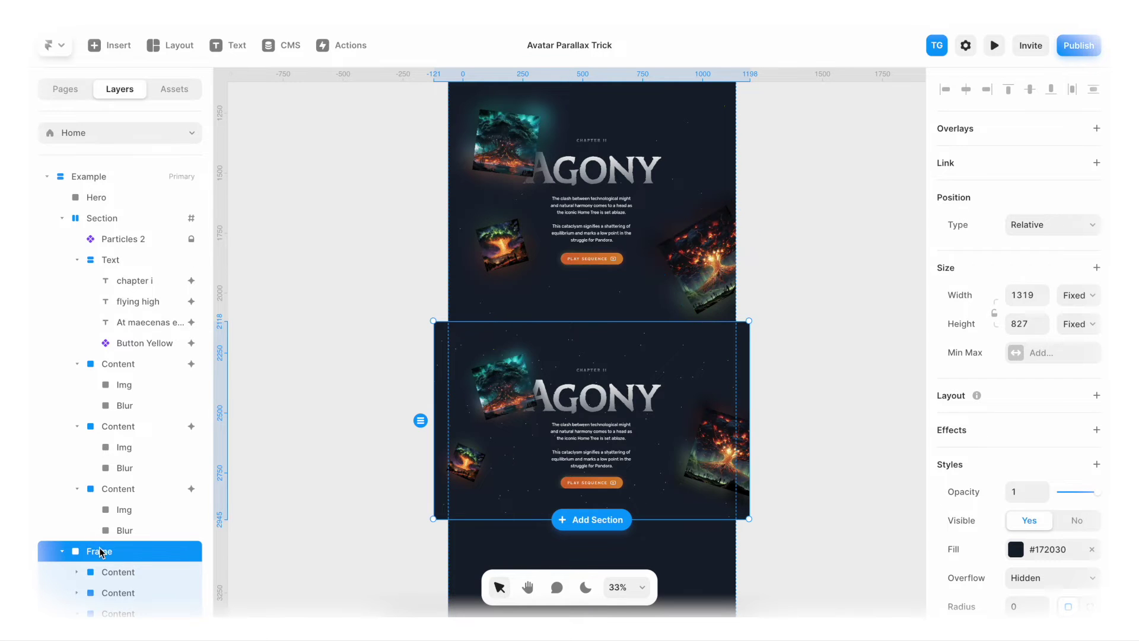
scroll(89, 534, down, 2)
double_click(101, 494)
text(Se)
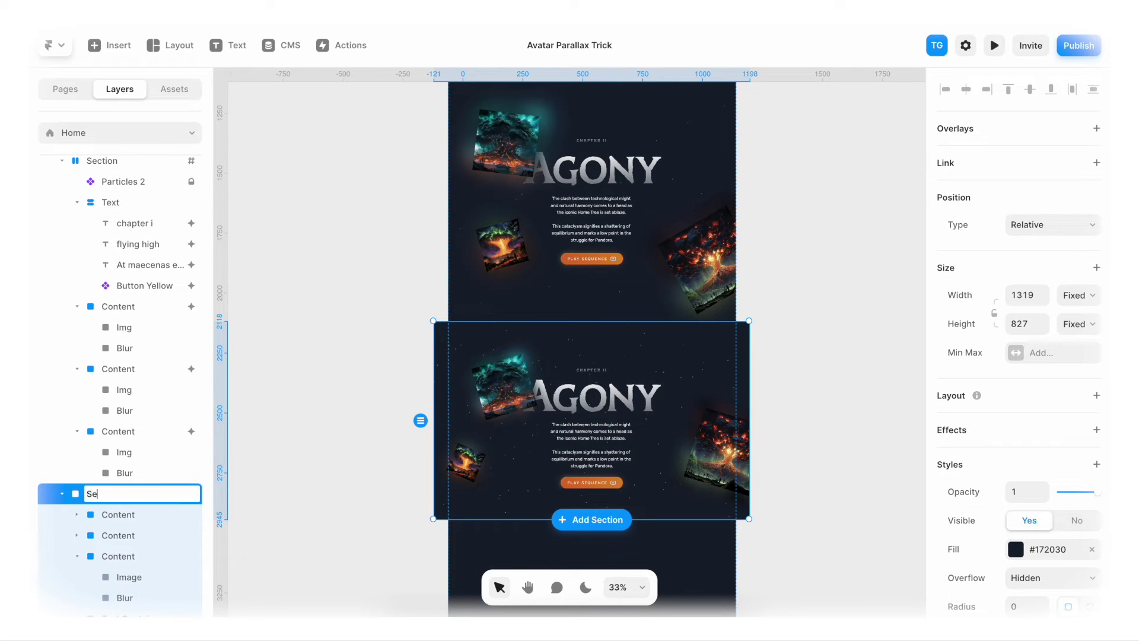
text(ction)
key(Return)
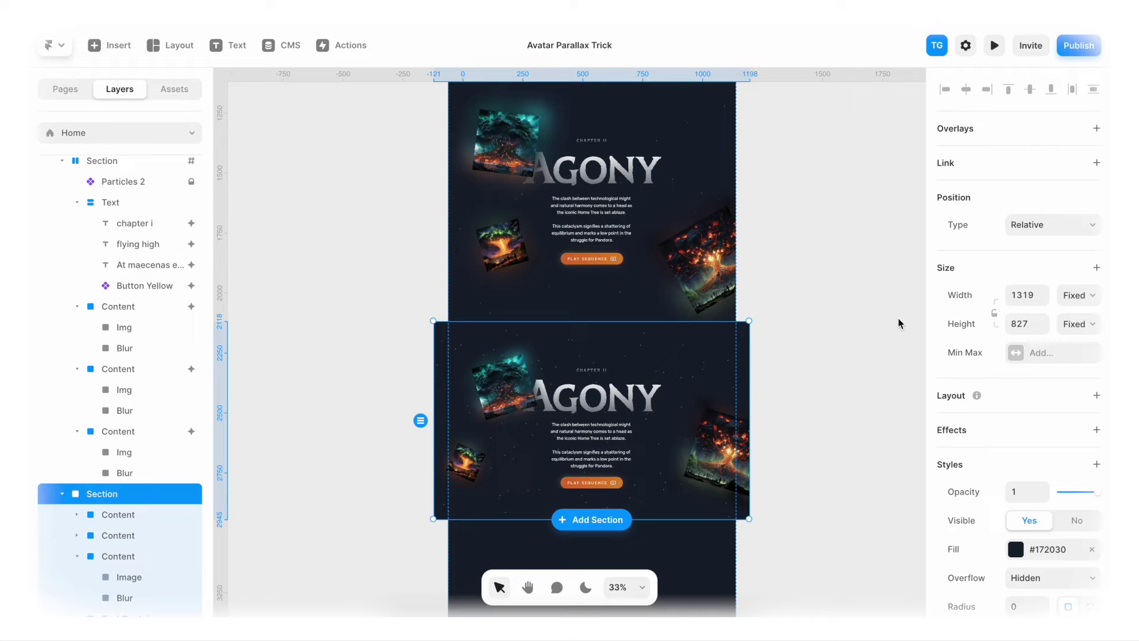
- Set the width of the new Section to Fill so it spans the Example page
click(1075, 295)
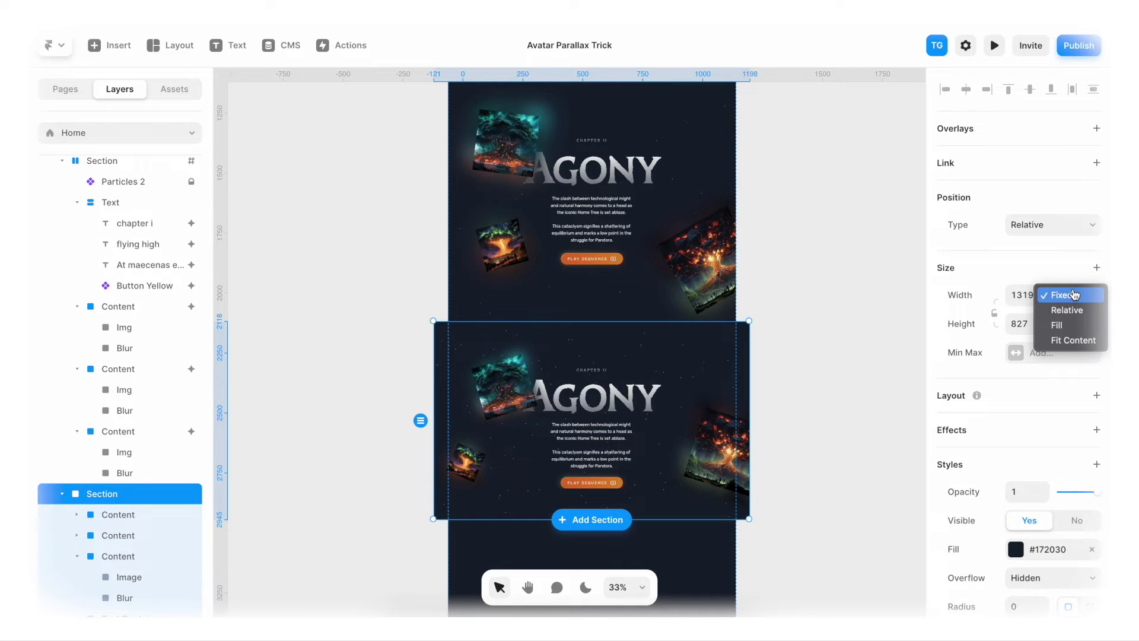
click(1062, 324)
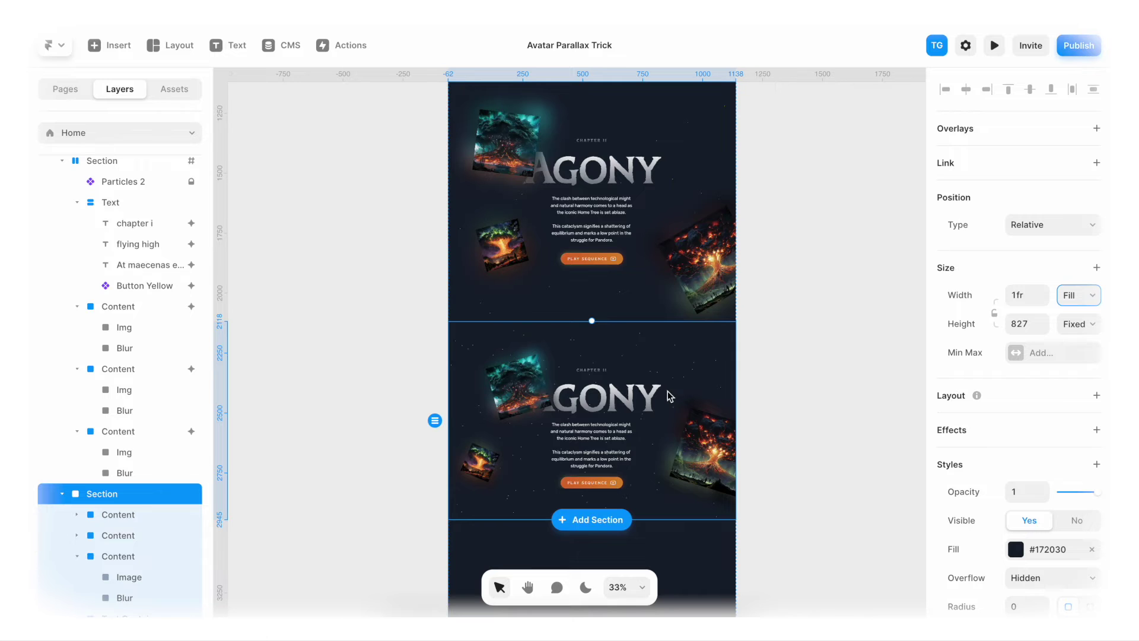
scroll(653, 398, down, 5)
ctrl+scroll(621, 356, up, 5)
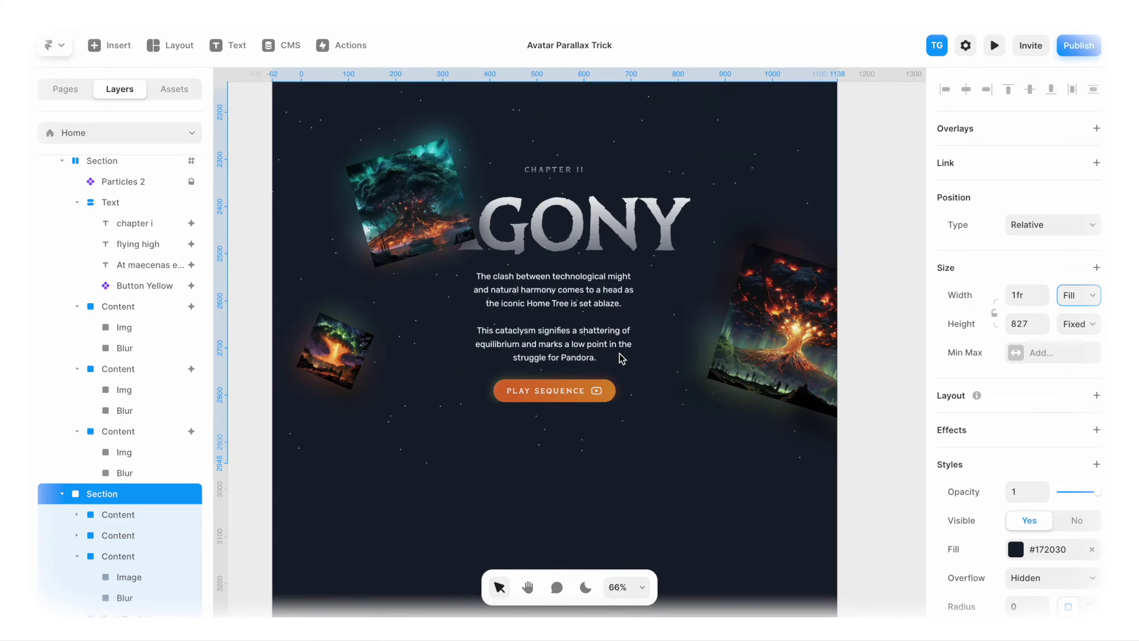
scroll(622, 352, down, 5)
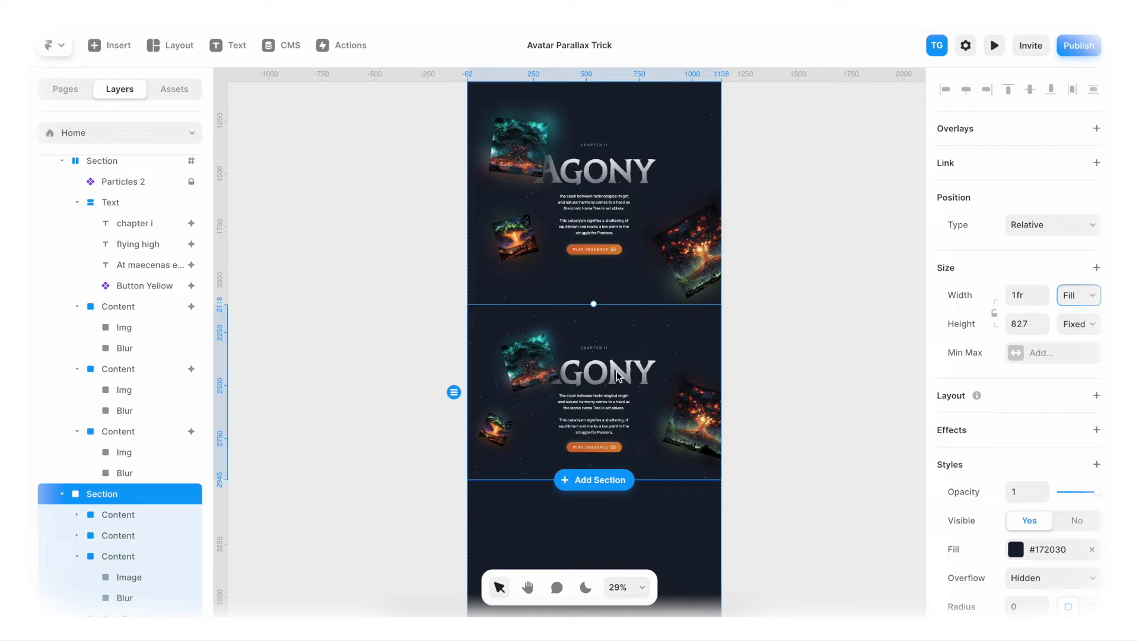
scroll(600, 426, up, 5)
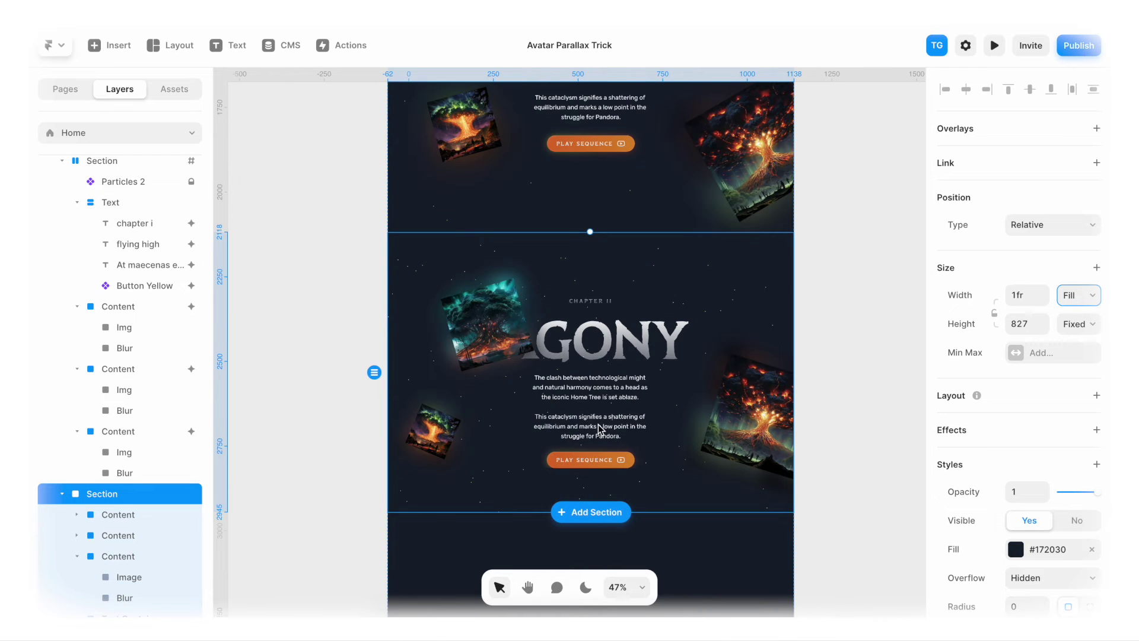
- Preview the page and compare the image rotation and parallax of the original Agony section with the newly added one while scrolling
key(super+p)
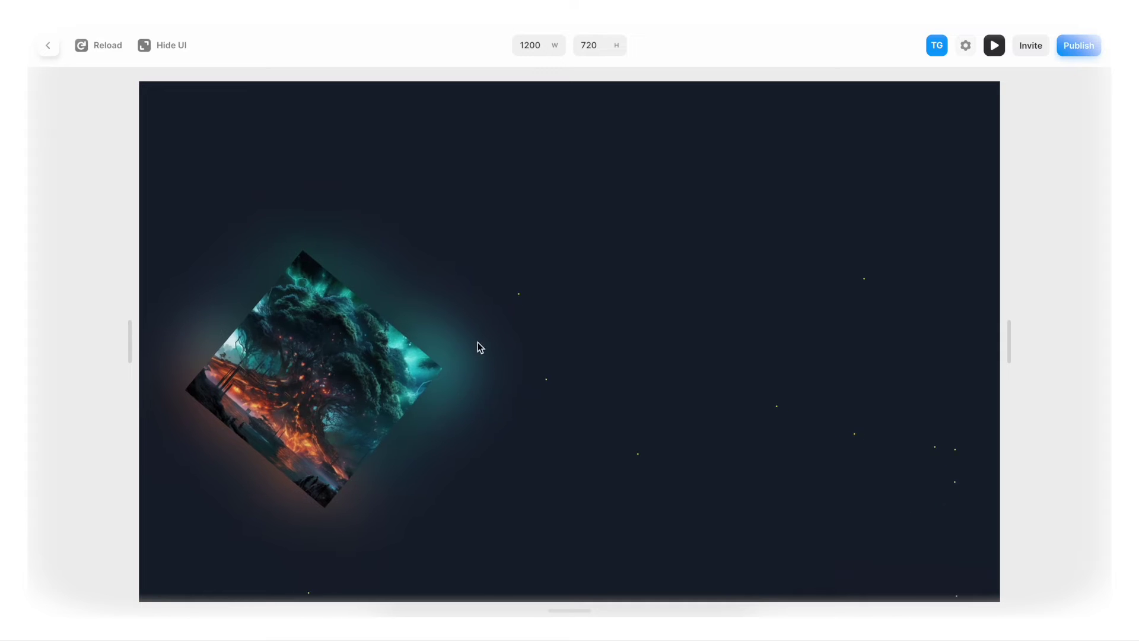
scroll(538, 266, down, 3)
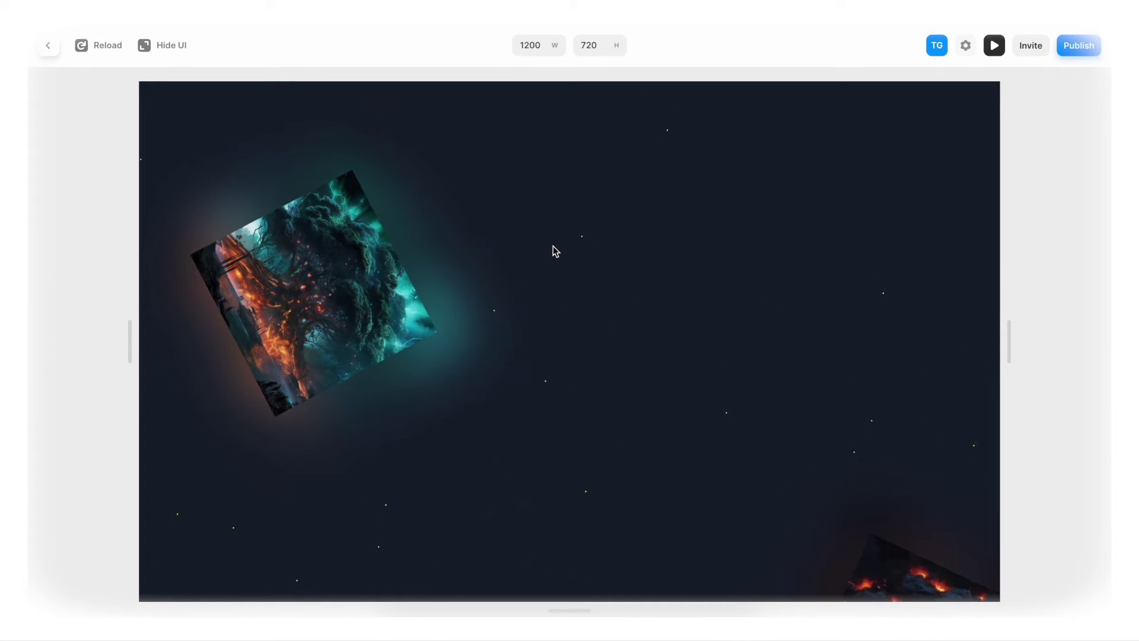
scroll(555, 250, down, 5)
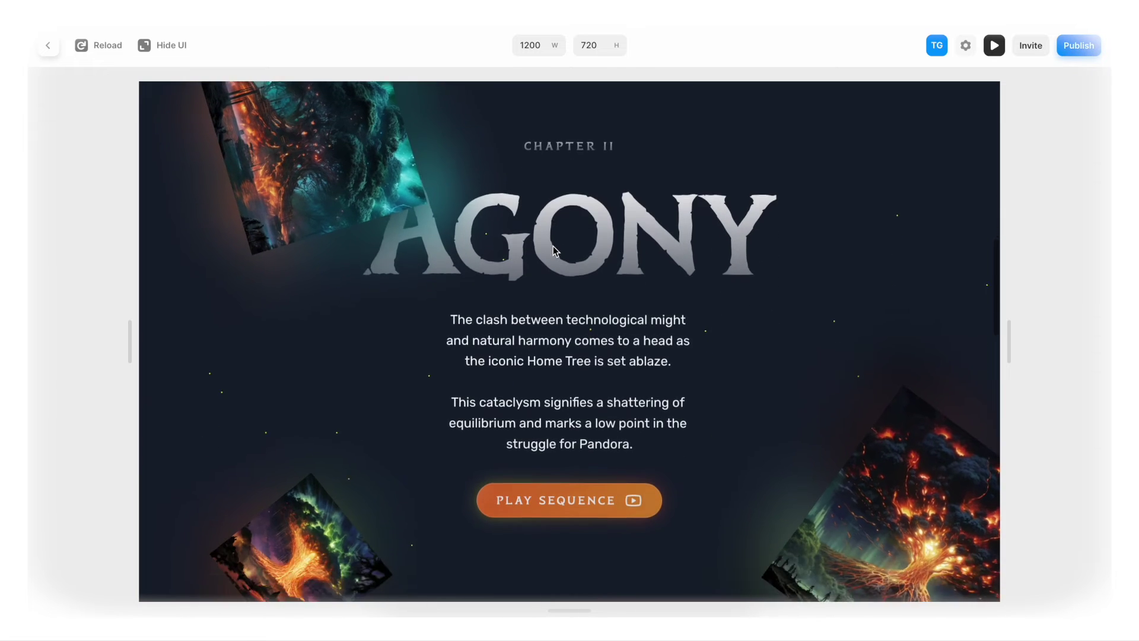
scroll(553, 247, up, 2)
scroll(555, 248, down, 1)
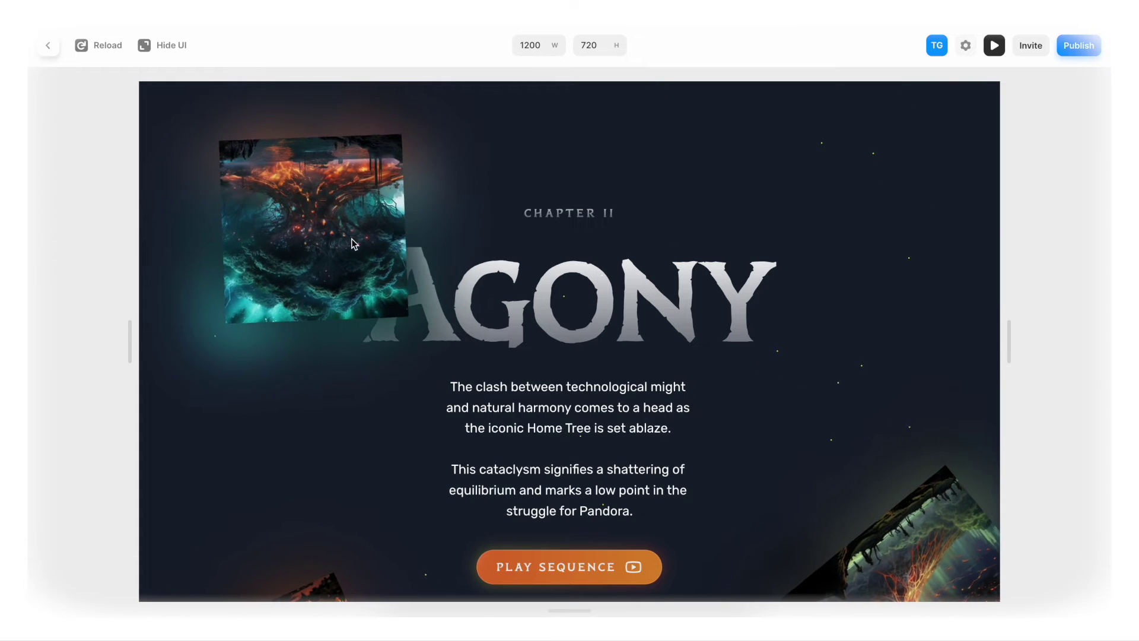
scroll(372, 280, down, 3)
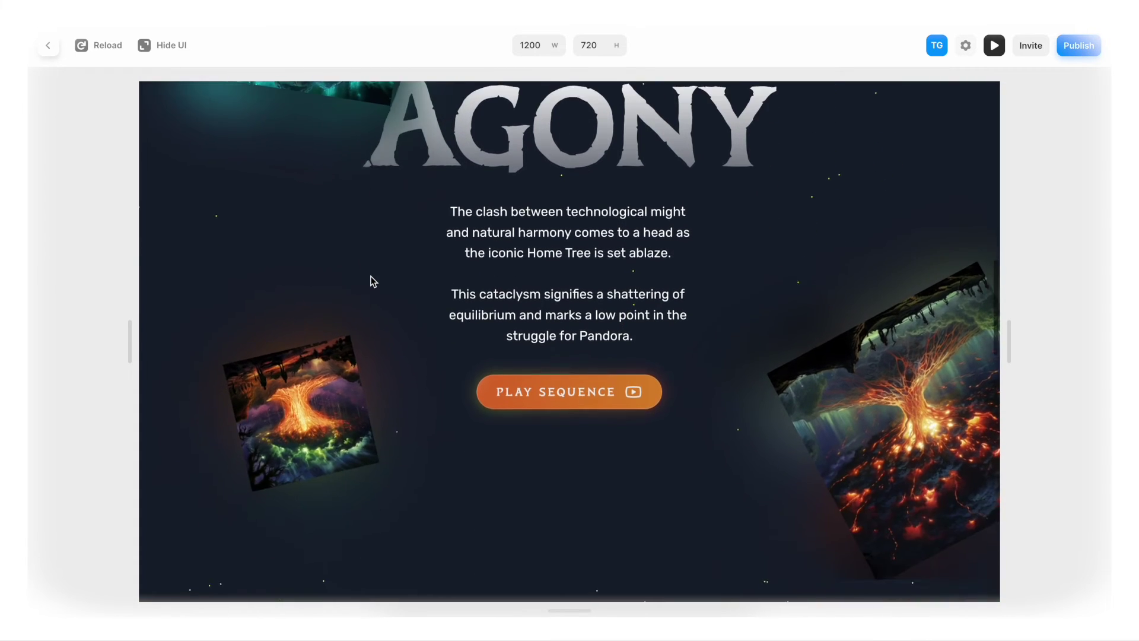
scroll(372, 281, up, 3)
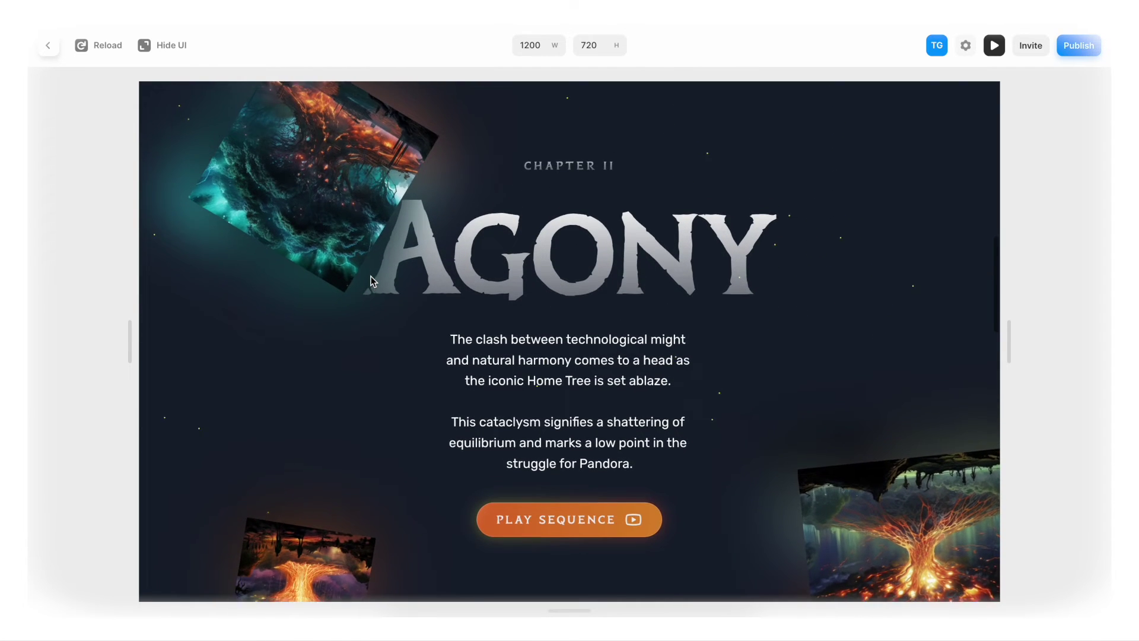
scroll(373, 281, down, 1)
scroll(373, 281, up, 1)
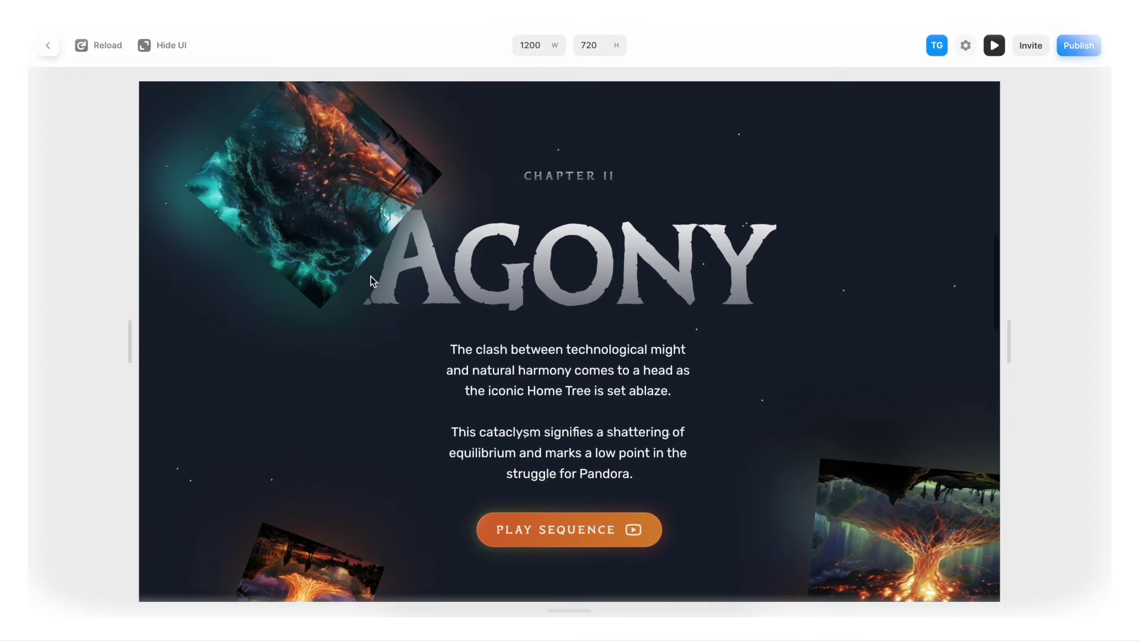
scroll(371, 276, up, 1)
scroll(370, 276, down, 2)
scroll(371, 276, up, 1)
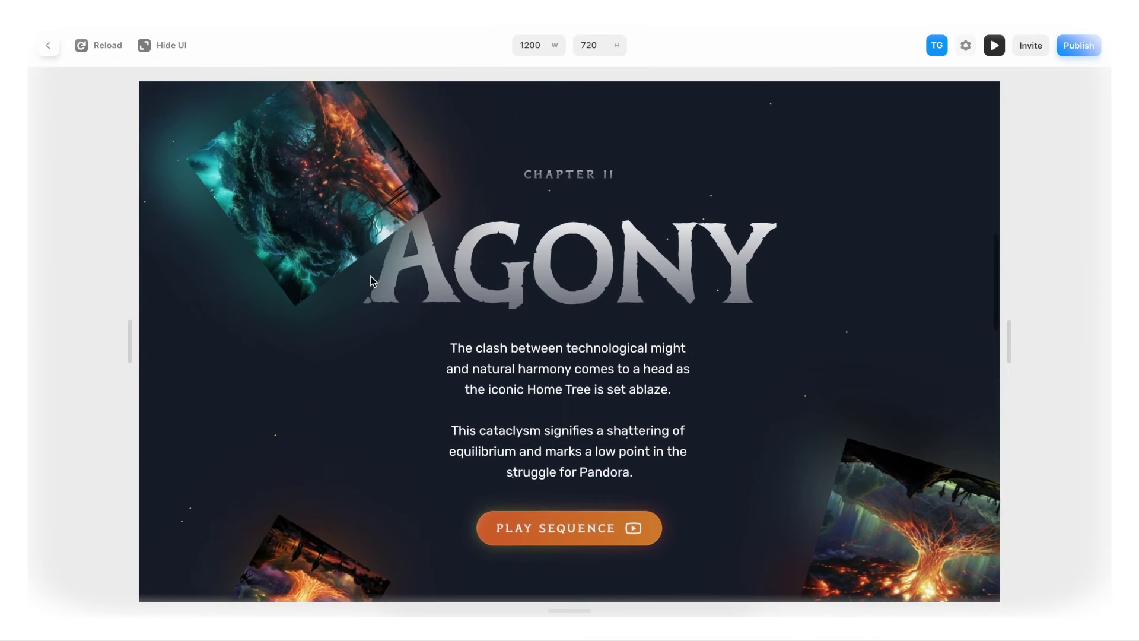
scroll(371, 276, down, 1)
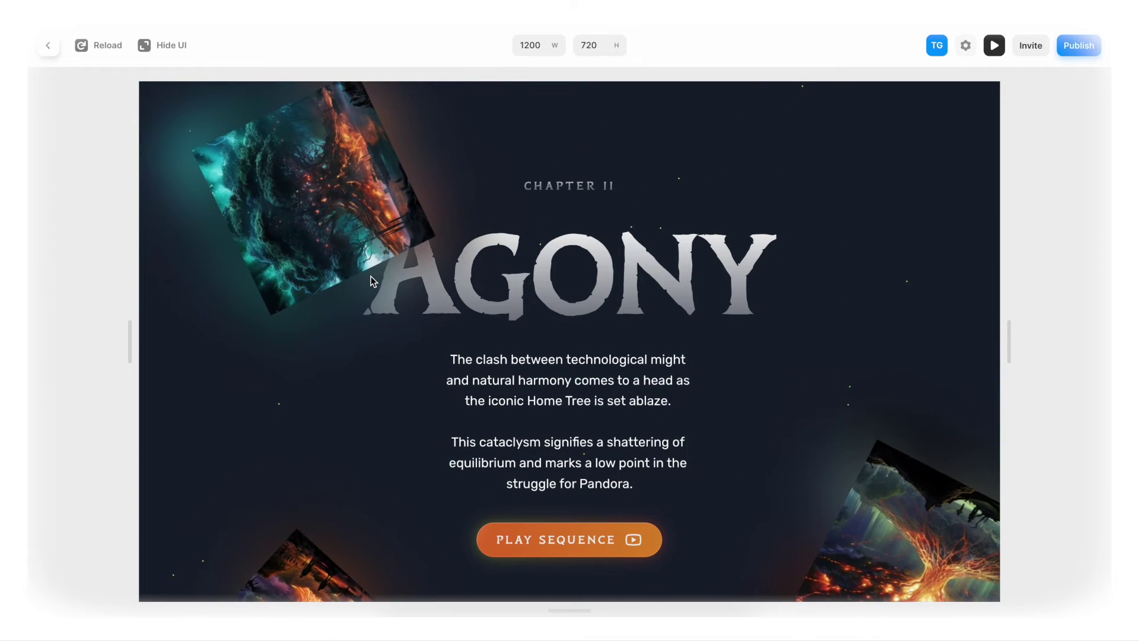
scroll(371, 276, up, 5)
scroll(370, 275, down, 2)
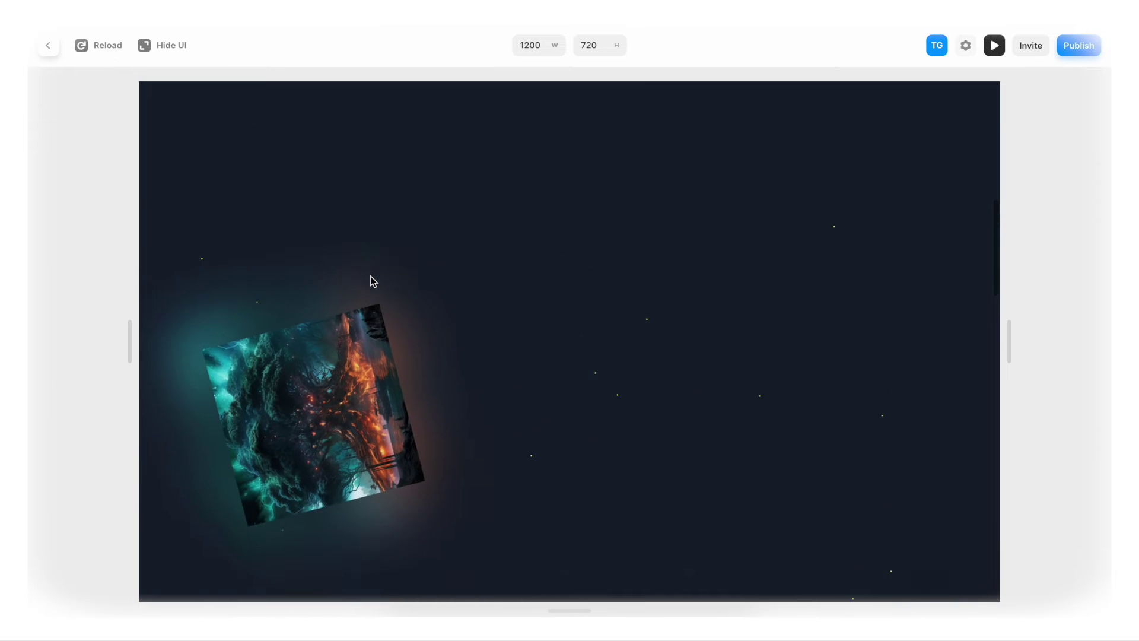
scroll(370, 275, down, 5)
scroll(370, 275, up, 4)
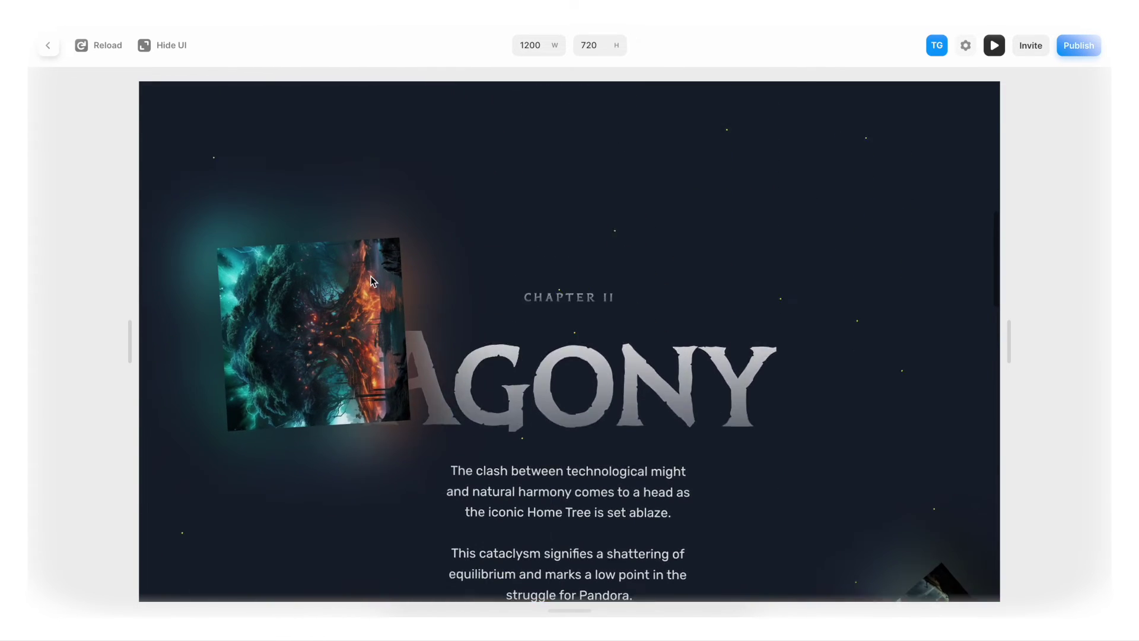
scroll(371, 275, up, 3)
scroll(370, 275, down, 5)
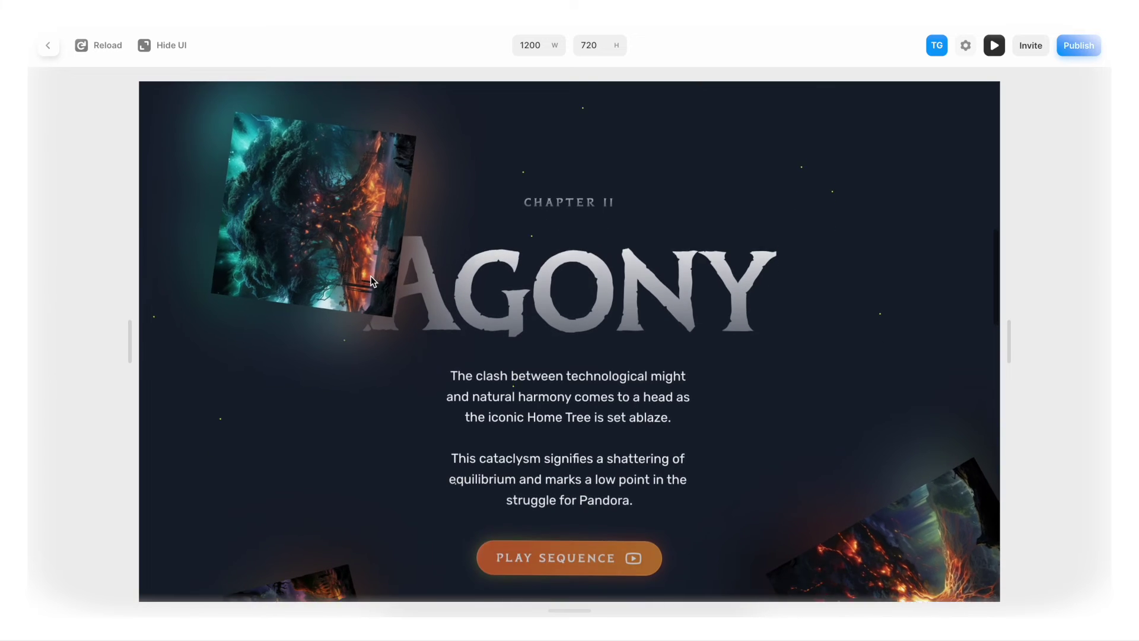
scroll(373, 281, down, 5)
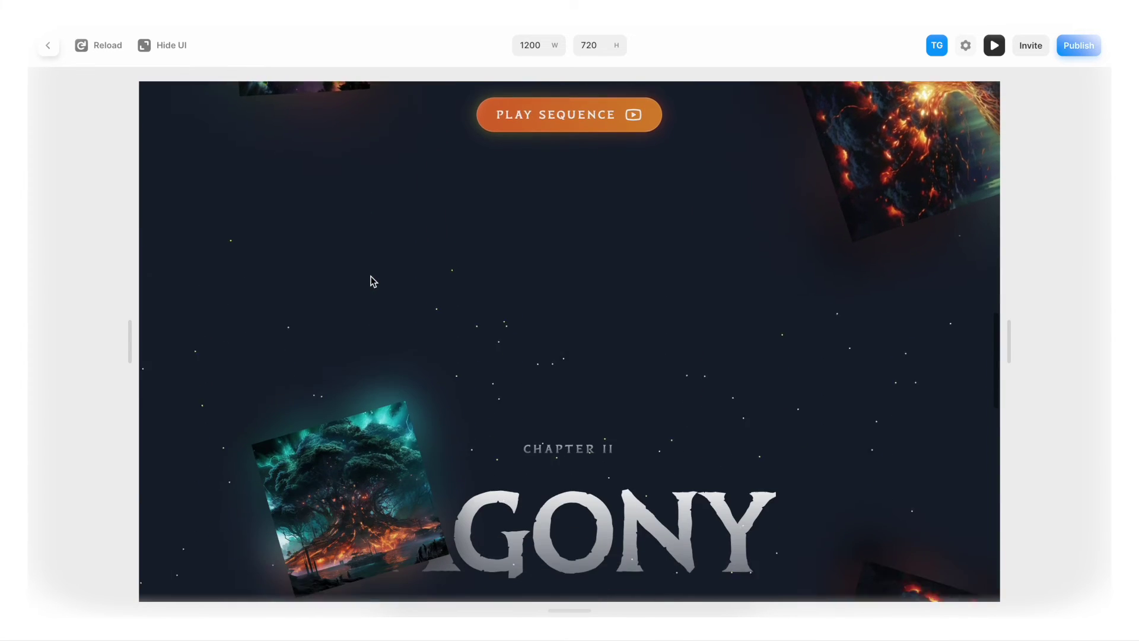
scroll(372, 280, down, 2)
scroll(372, 280, up, 5)
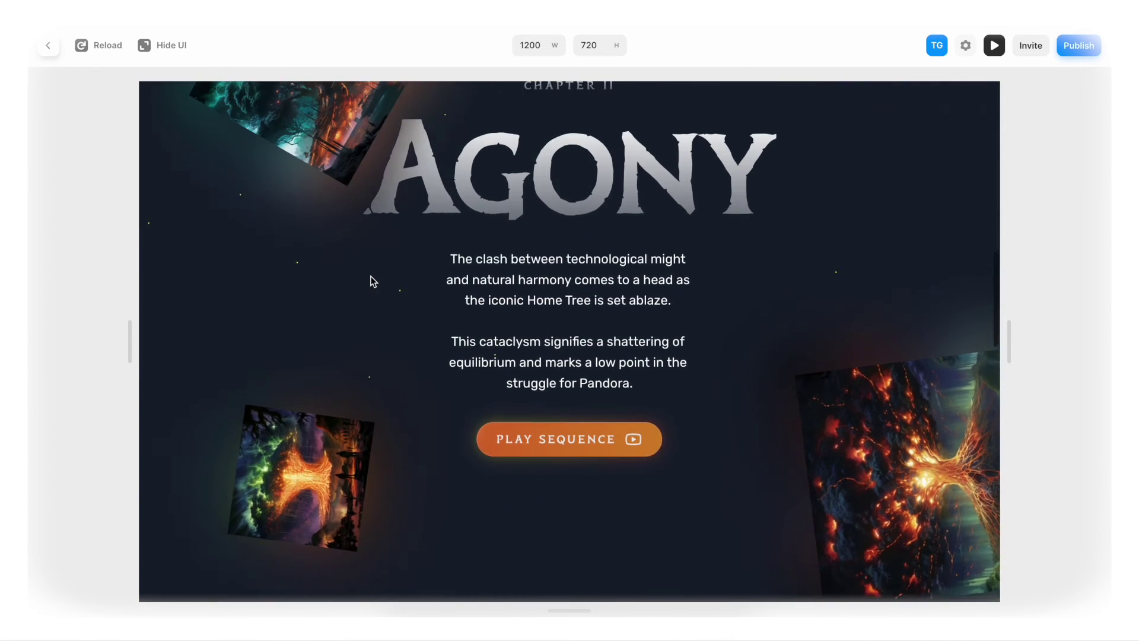
- Scroll back and forth between both Agony sections in the preview to check how their images move, and close the preview
scroll(373, 280, up, 3)
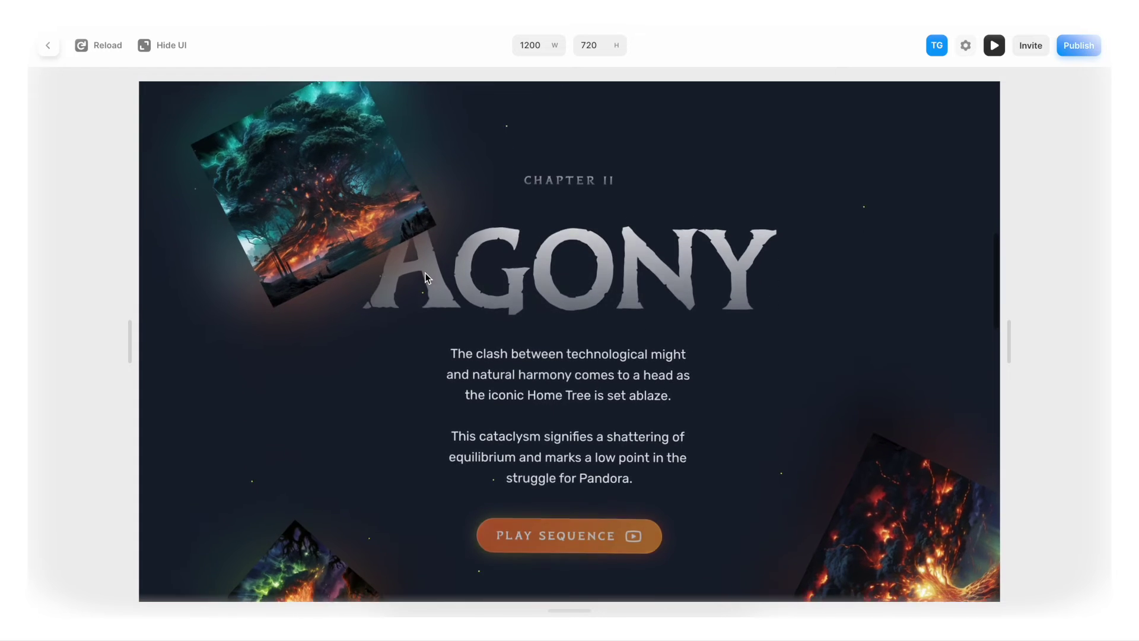
scroll(426, 273, down, 3)
scroll(425, 273, up, 2)
scroll(426, 273, down, 2)
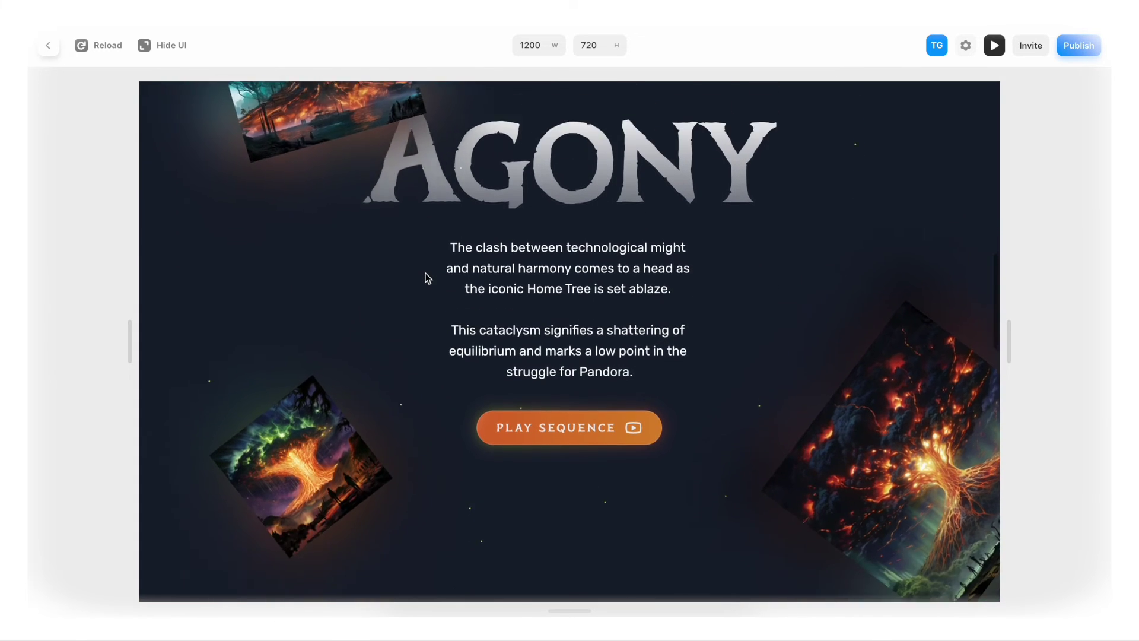
scroll(427, 277, down, 5)
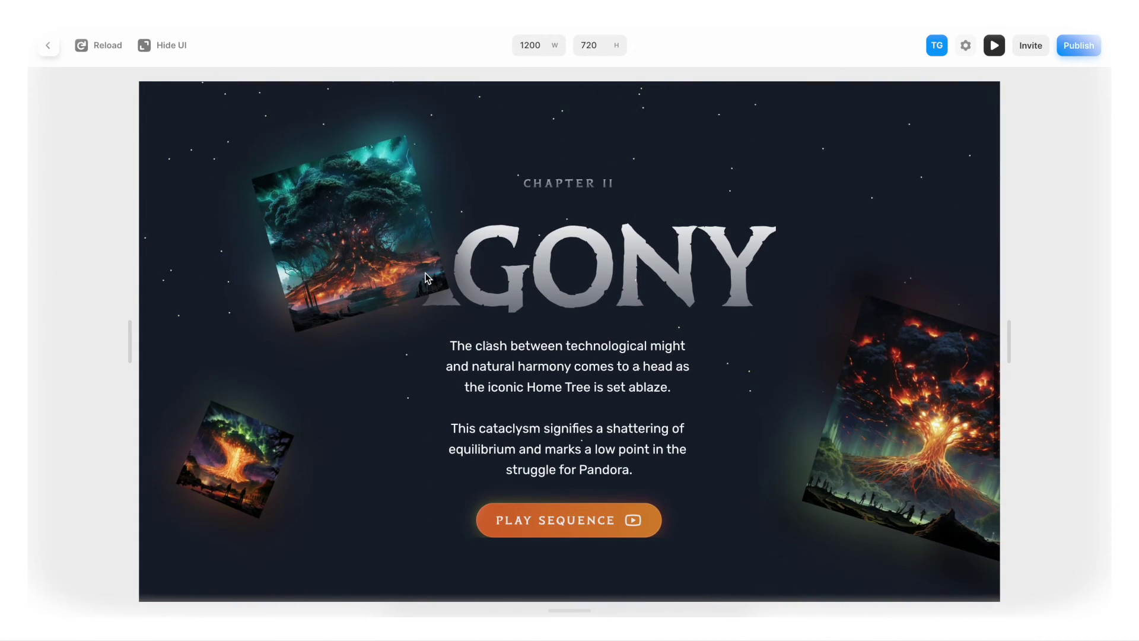
scroll(427, 278, up, 1)
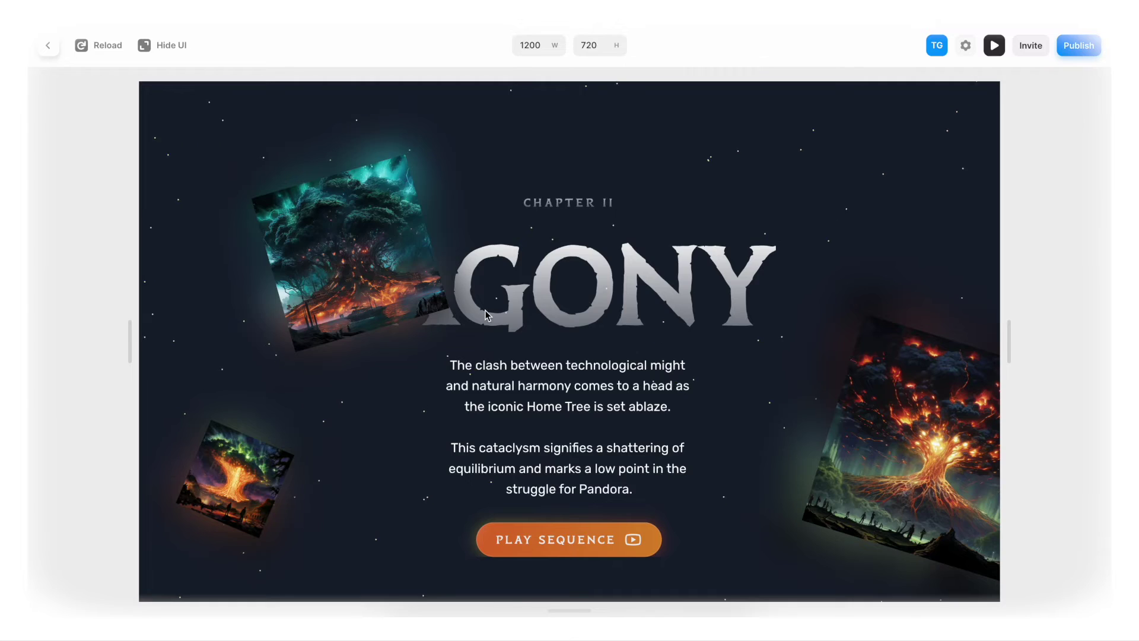
key(Escape)
- Add a Scroll Speed effect of 130% to the teal tree Content image beside the new section's Agony title
scroll(496, 329, down, 1)
scroll(504, 339, down, 3)
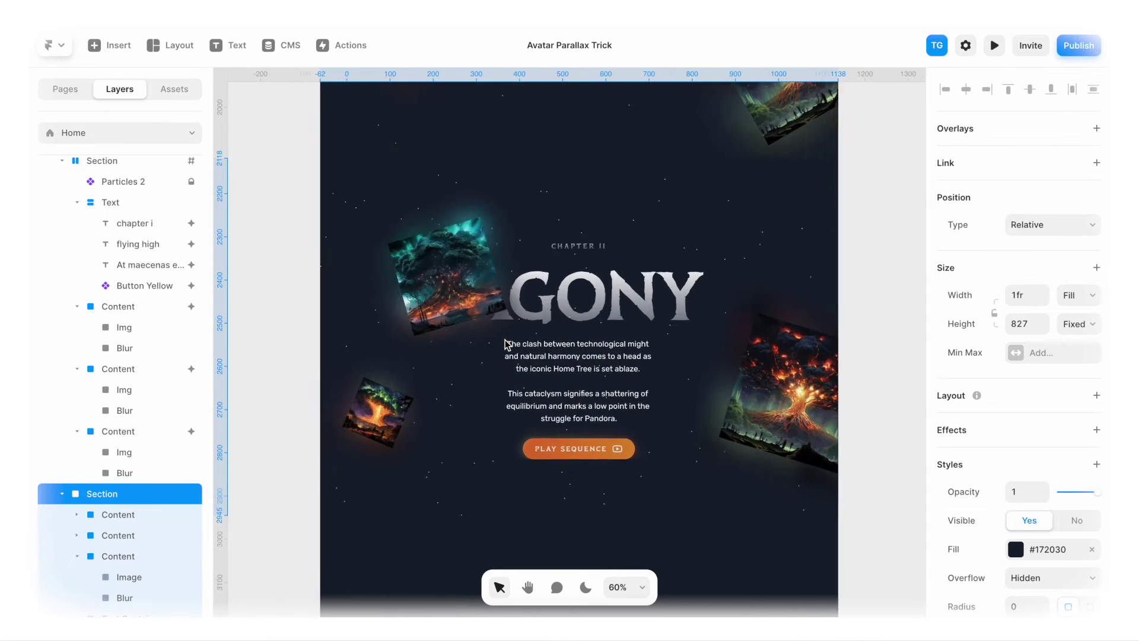
scroll(457, 255, up, 2)
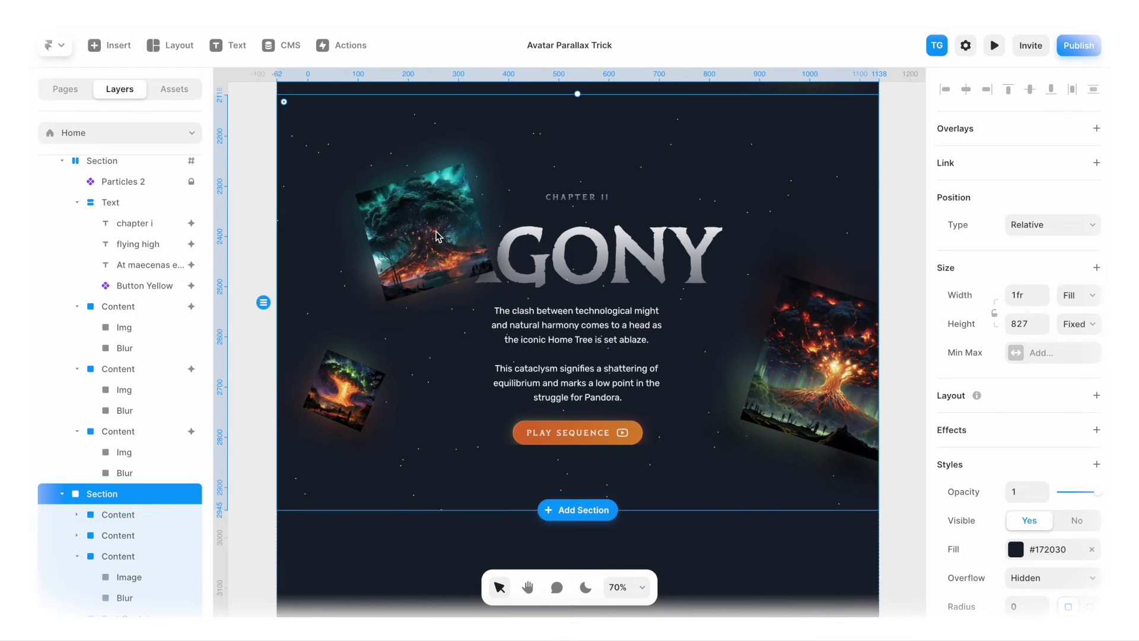
click(437, 236)
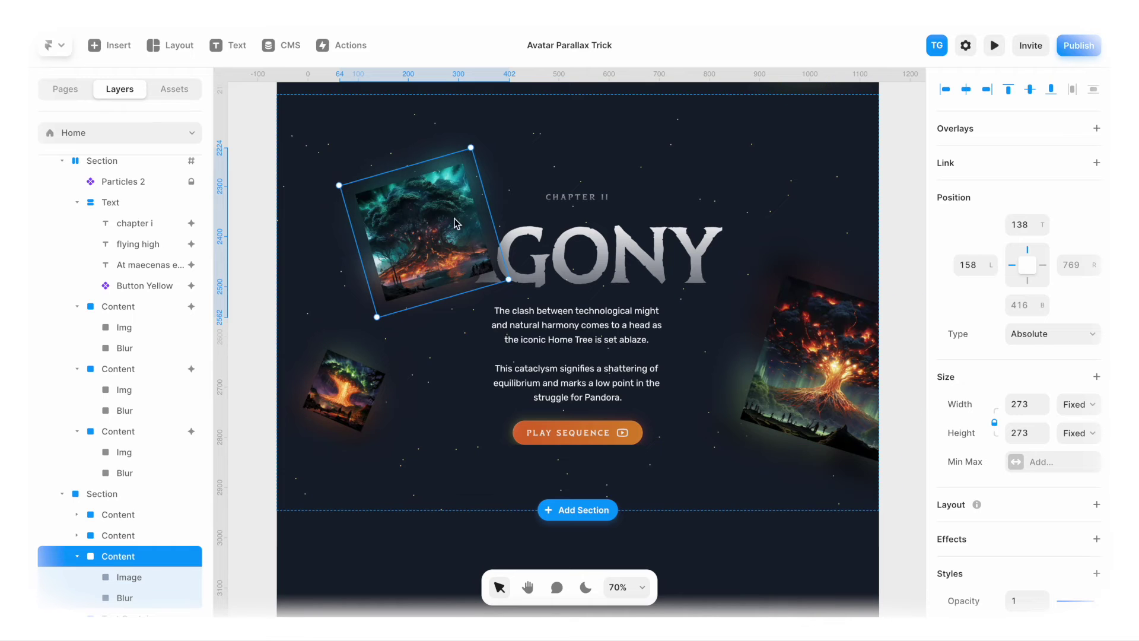
scroll(1006, 372, down, 3)
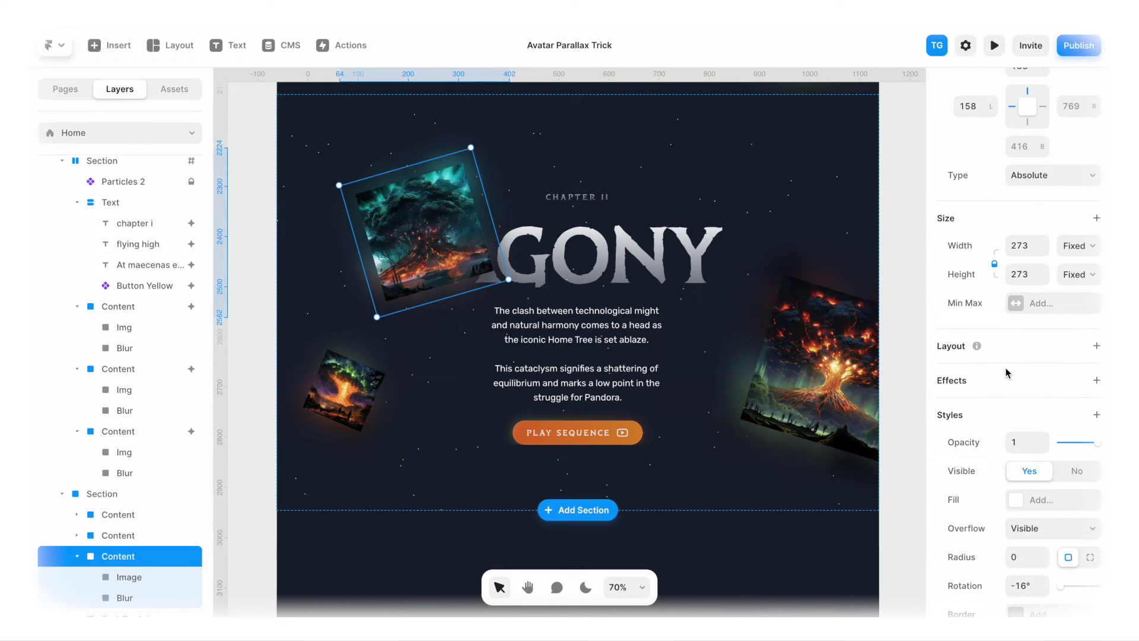
click(1097, 381)
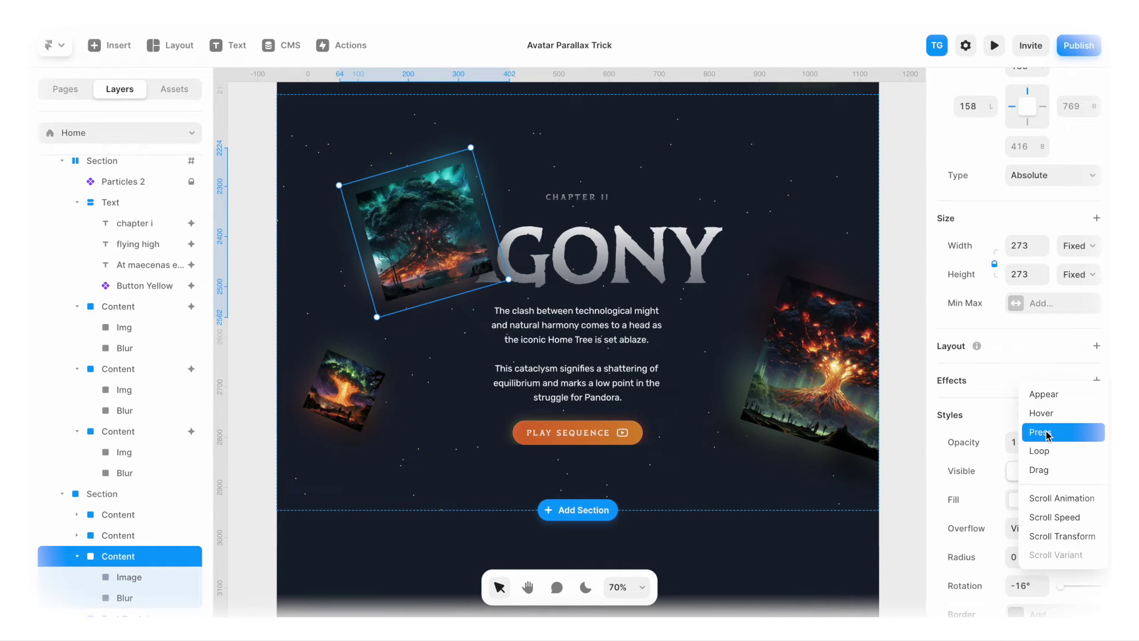
click(1049, 518)
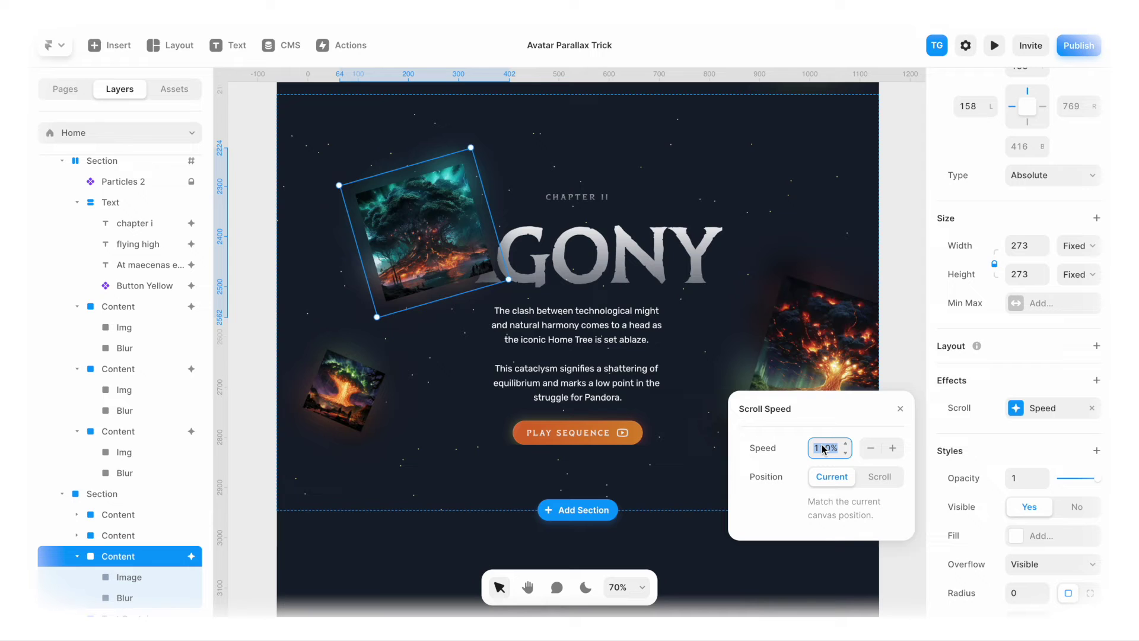
text(13)
key(Return)
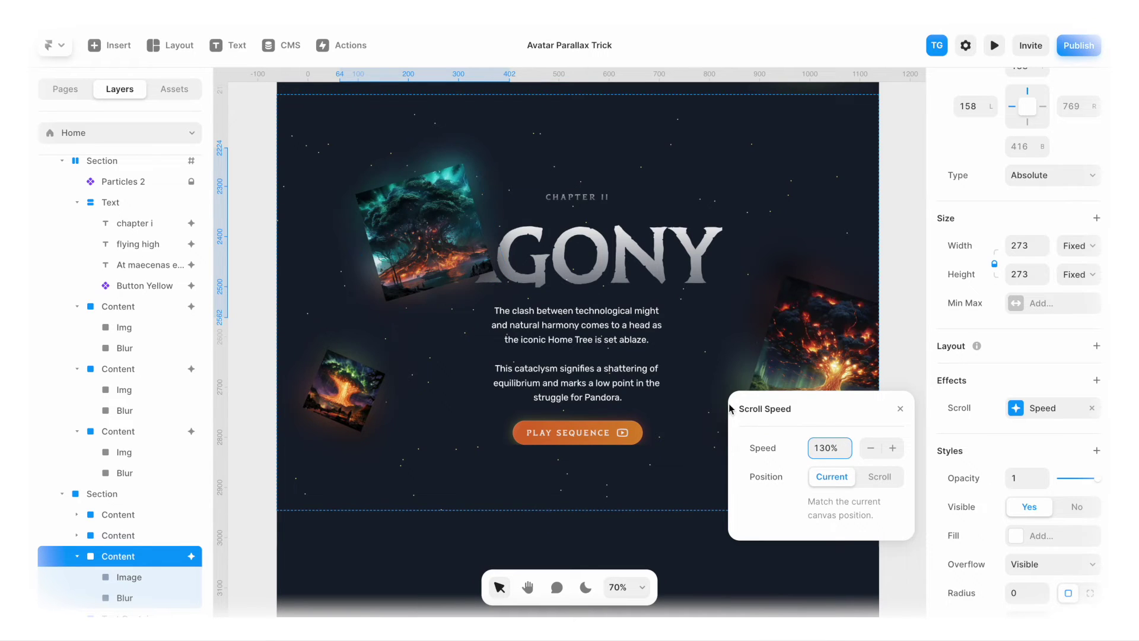
- Add a Scroll Speed effect of 120% to the small Content image in the new section's lower-left area
click(366, 380)
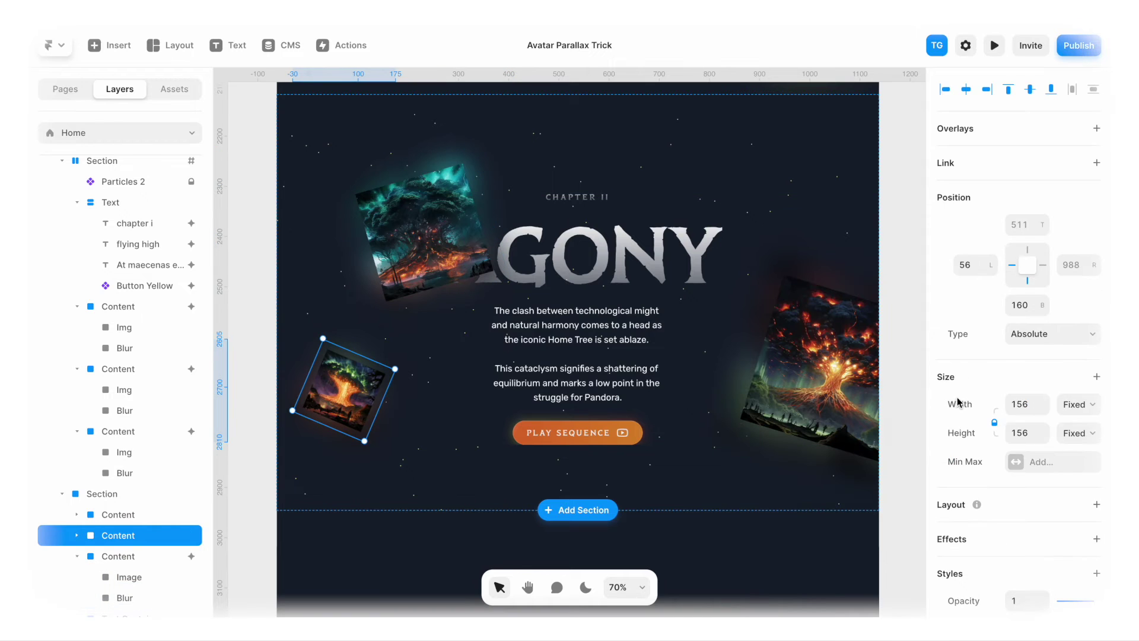
scroll(958, 403, down, 5)
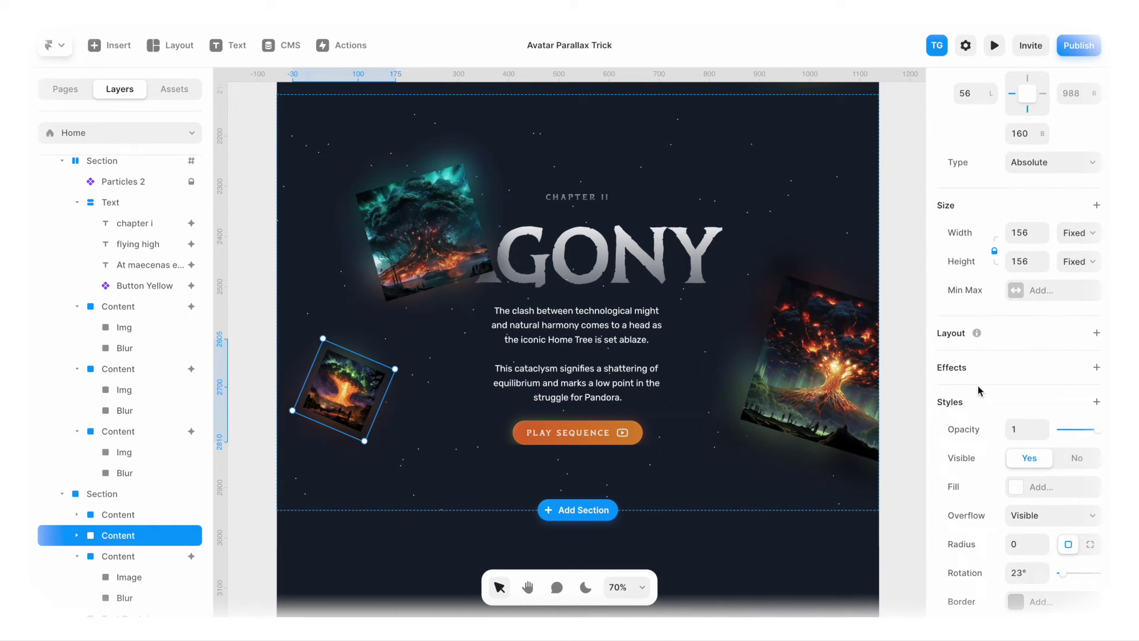
click(1097, 368)
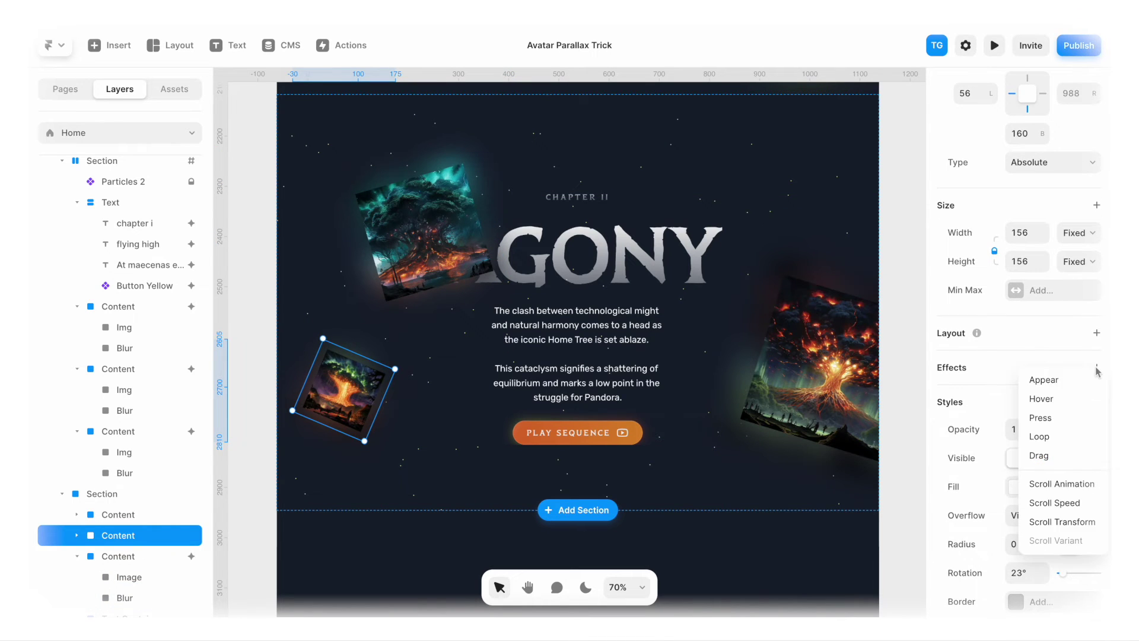
click(1081, 505)
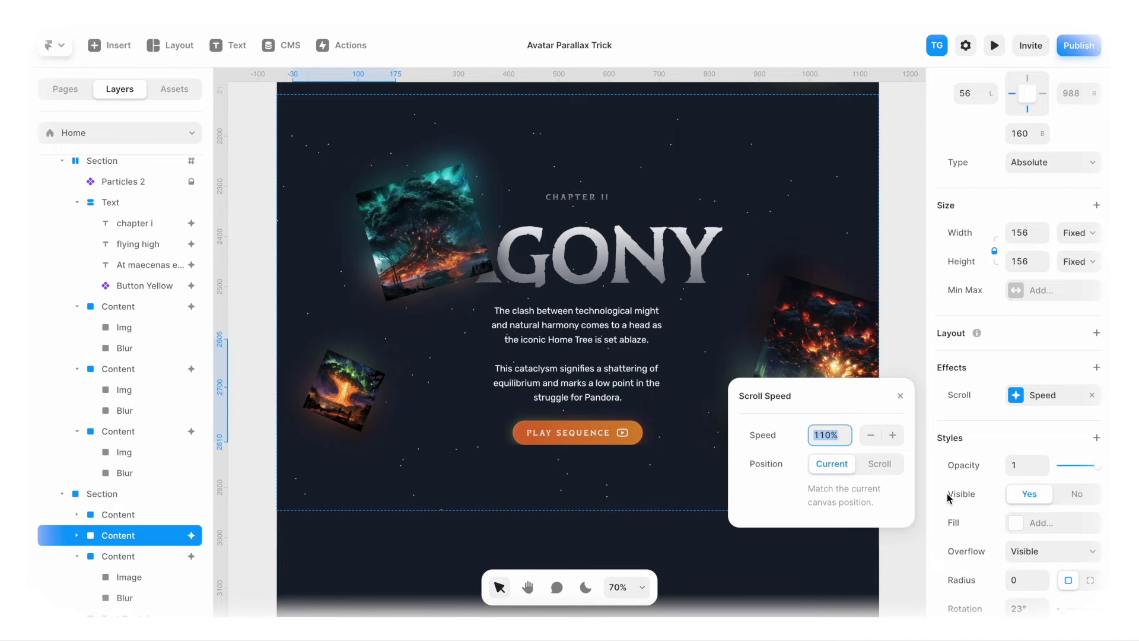
text(120)
key(Return)
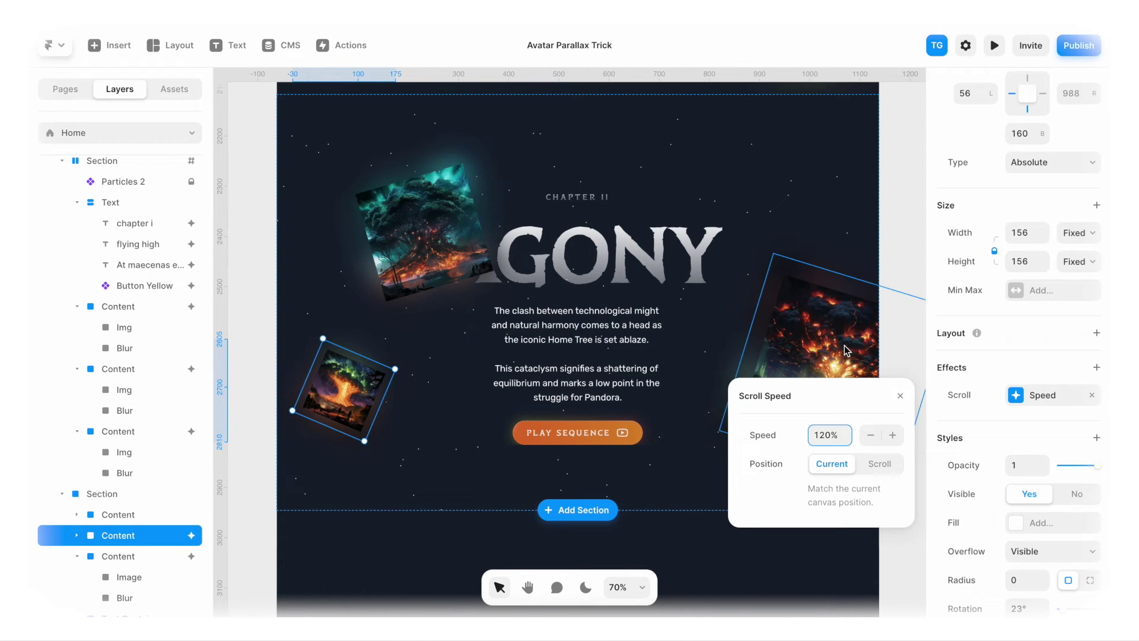
- Add a Scroll Speed effect of 140% to the large fiery tree Content image at the new section's right edge
click(847, 350)
scroll(1017, 404, down, 3)
click(1096, 350)
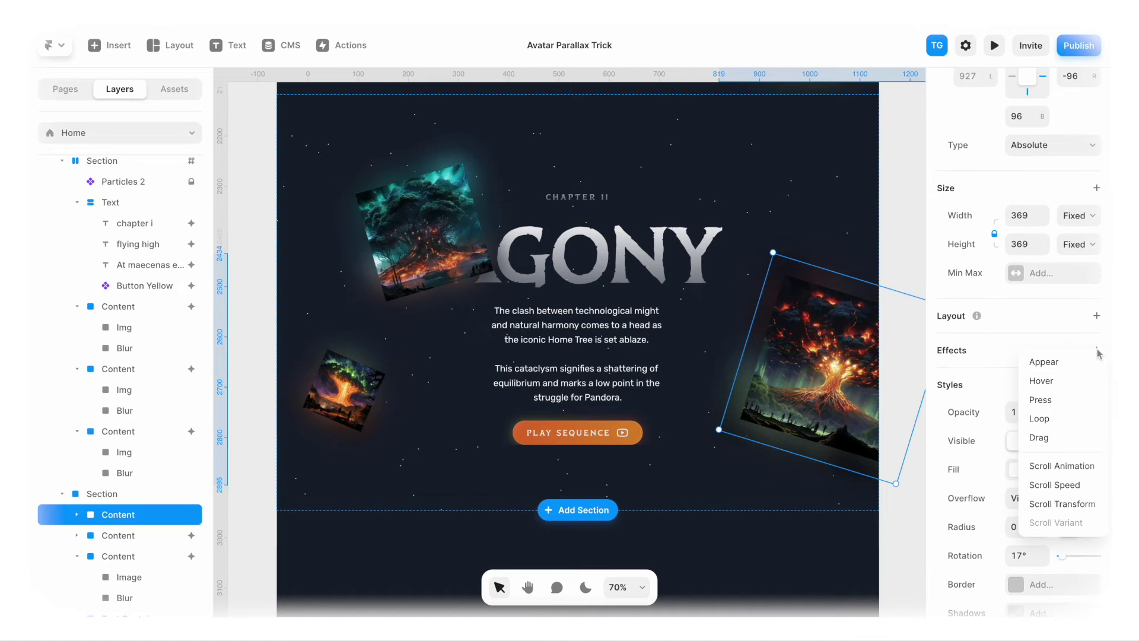
click(1065, 480)
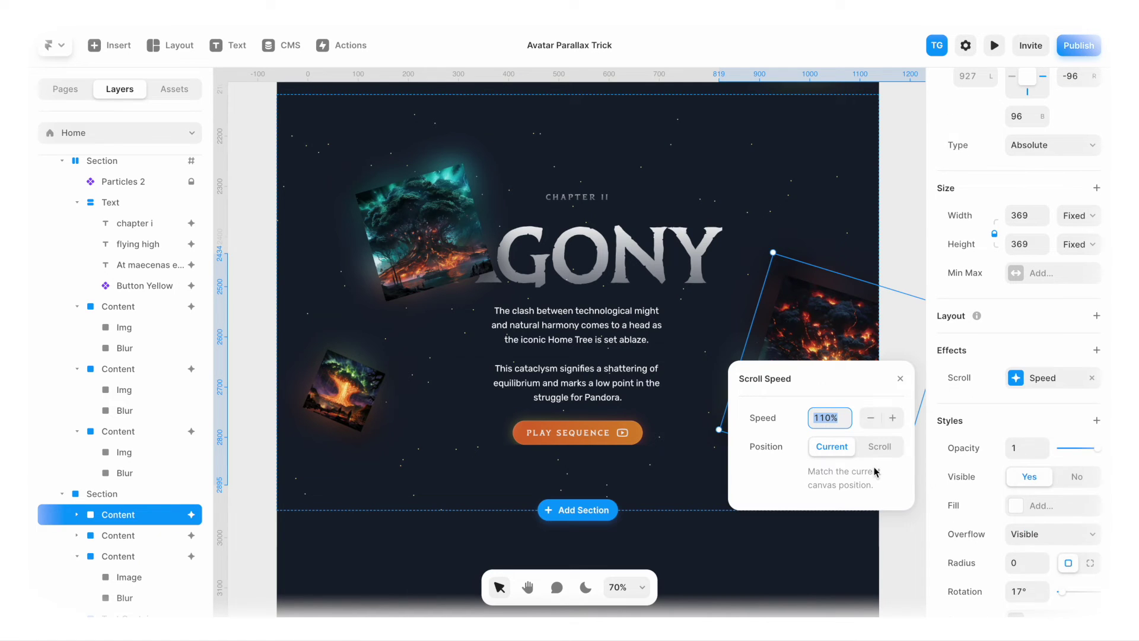
text(140)
key(Return)
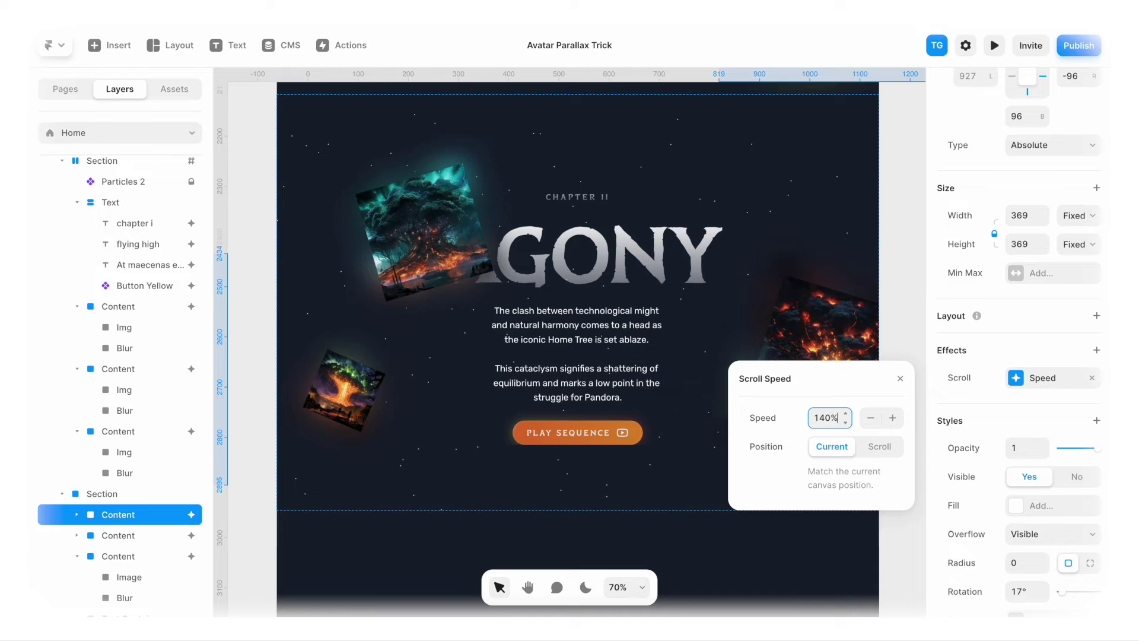
key(Escape)
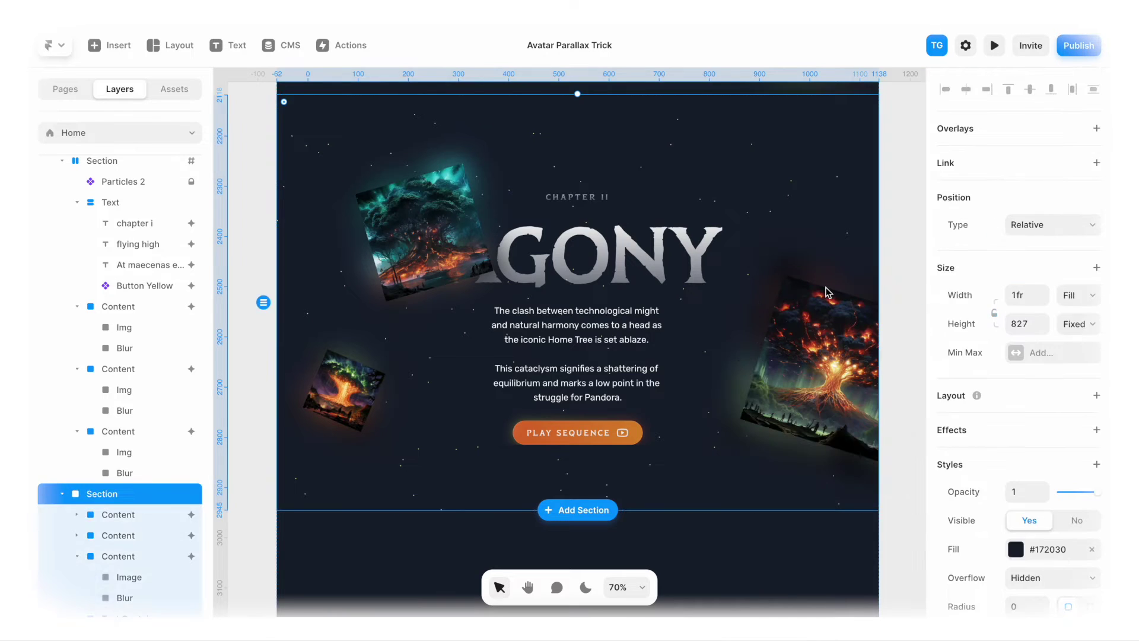
- Preview the page and examine where the three Content images sit relative to the new section's text while scrolling
key(super+p)
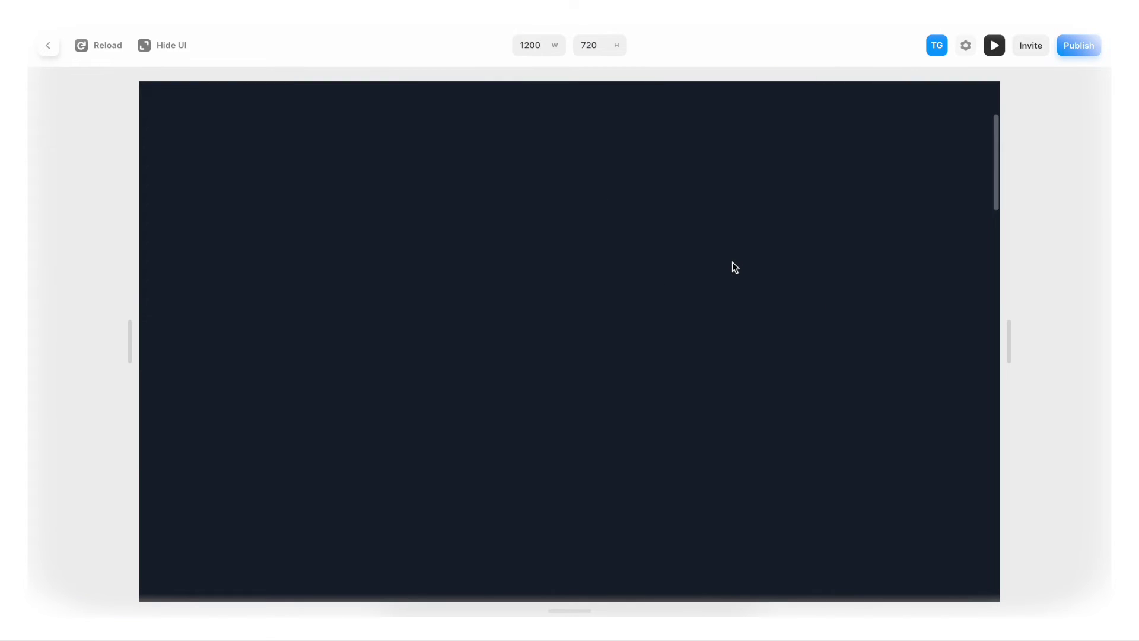
scroll(736, 267, down, 2)
scroll(732, 261, down, 5)
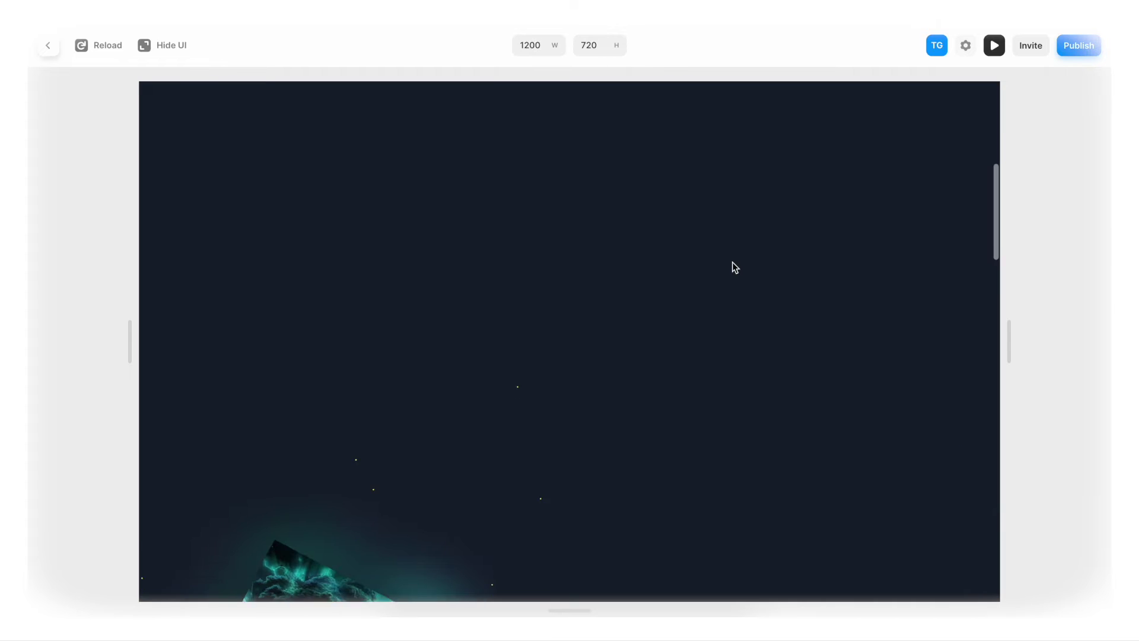
scroll(733, 262, down, 5)
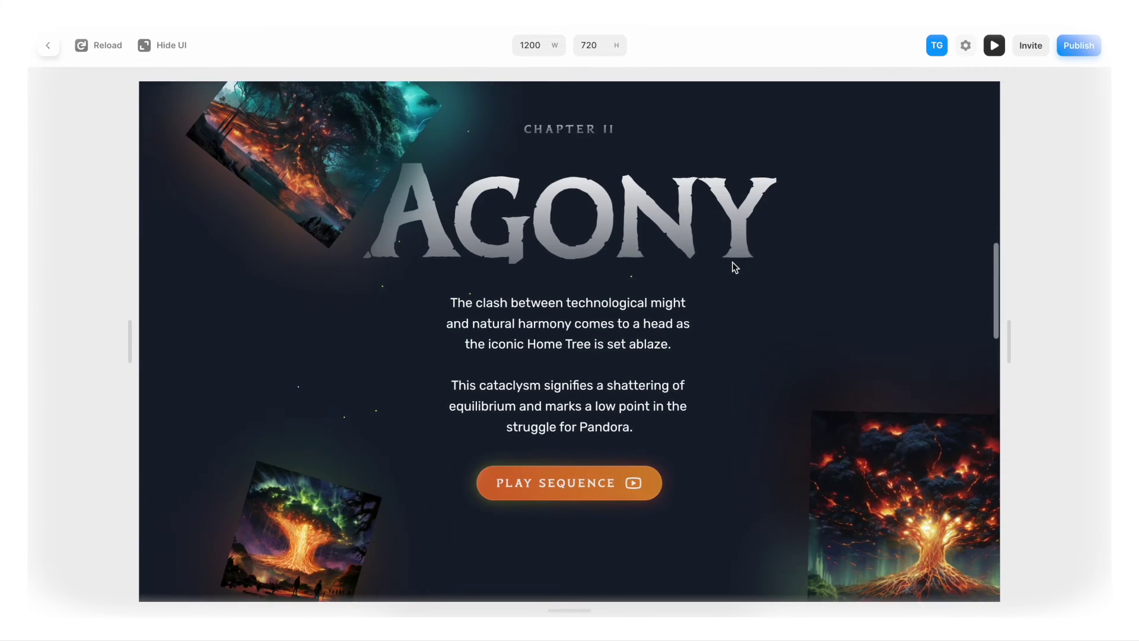
scroll(732, 262, down, 5)
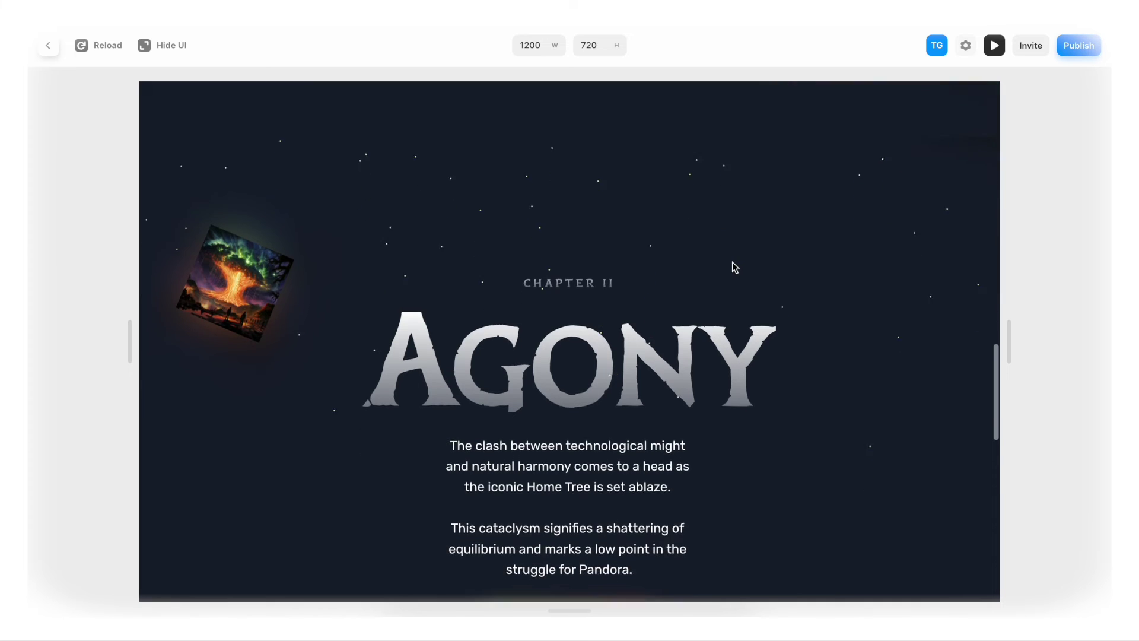
scroll(734, 267, up, 3)
scroll(735, 267, down, 3)
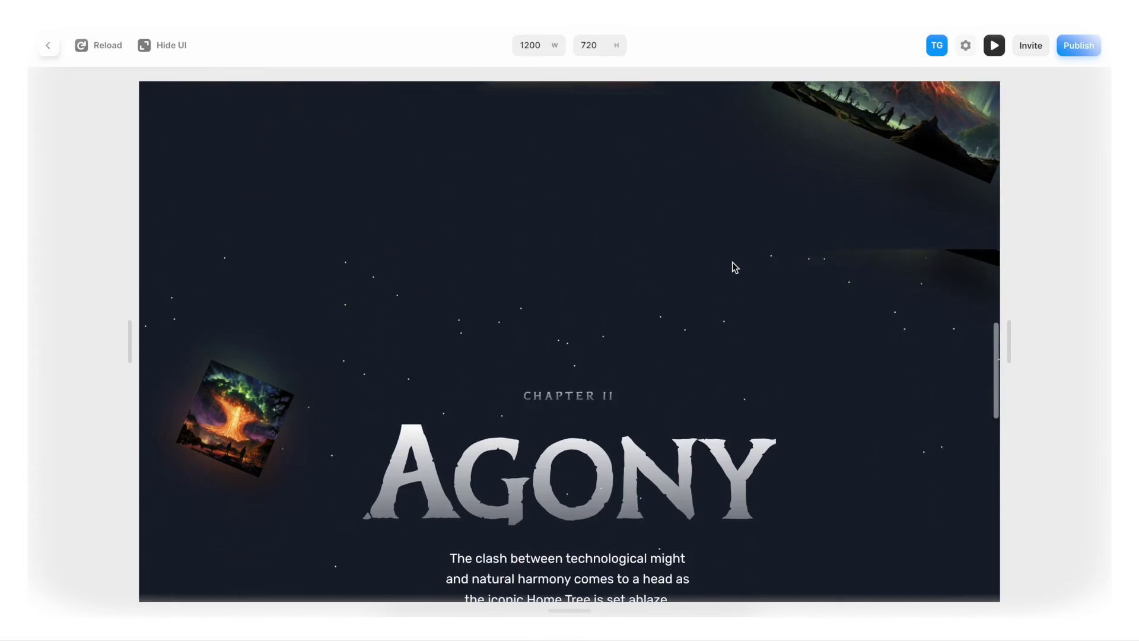
scroll(735, 267, up, 3)
scroll(735, 267, down, 3)
scroll(735, 267, up, 2)
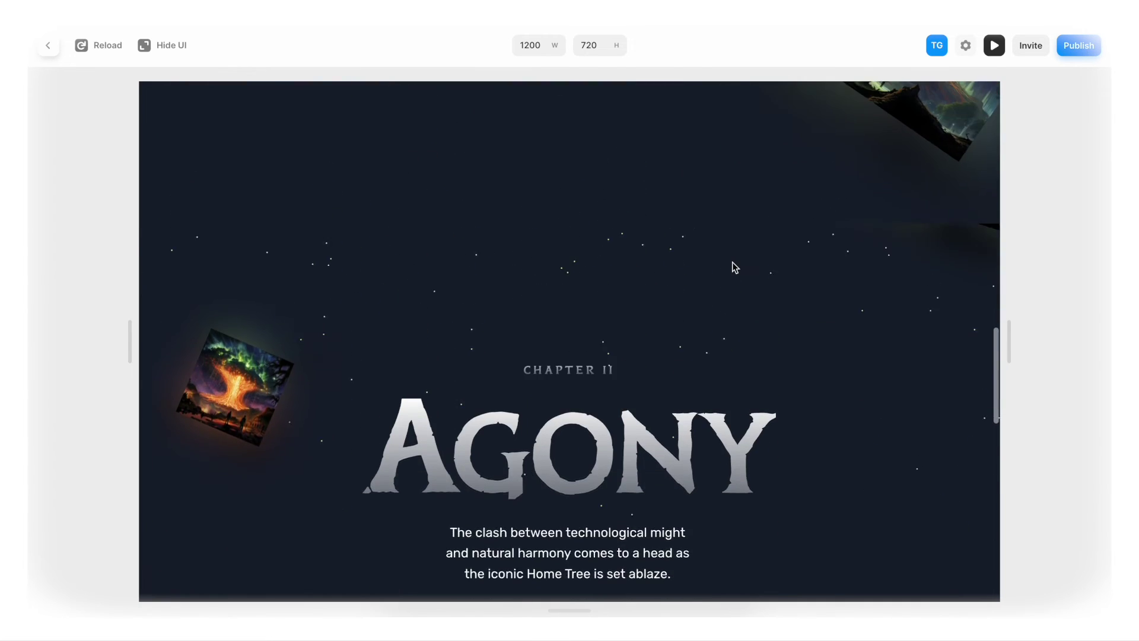
scroll(735, 267, down, 3)
scroll(734, 267, up, 2)
scroll(735, 267, down, 3)
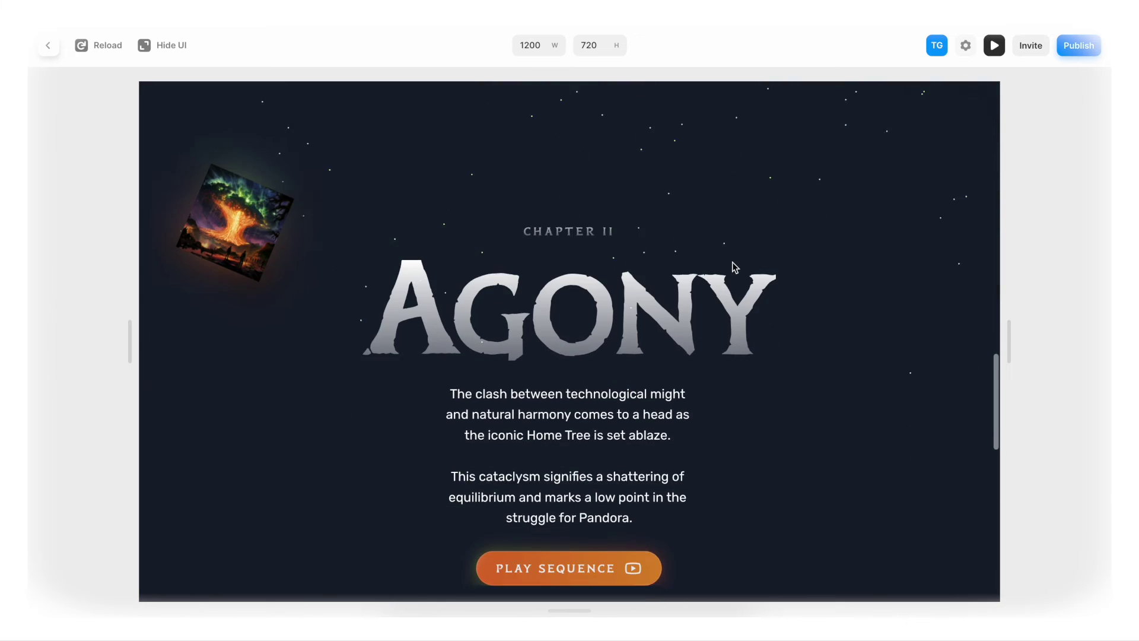
scroll(735, 267, up, 1)
scroll(735, 267, down, 1)
key(Escape)
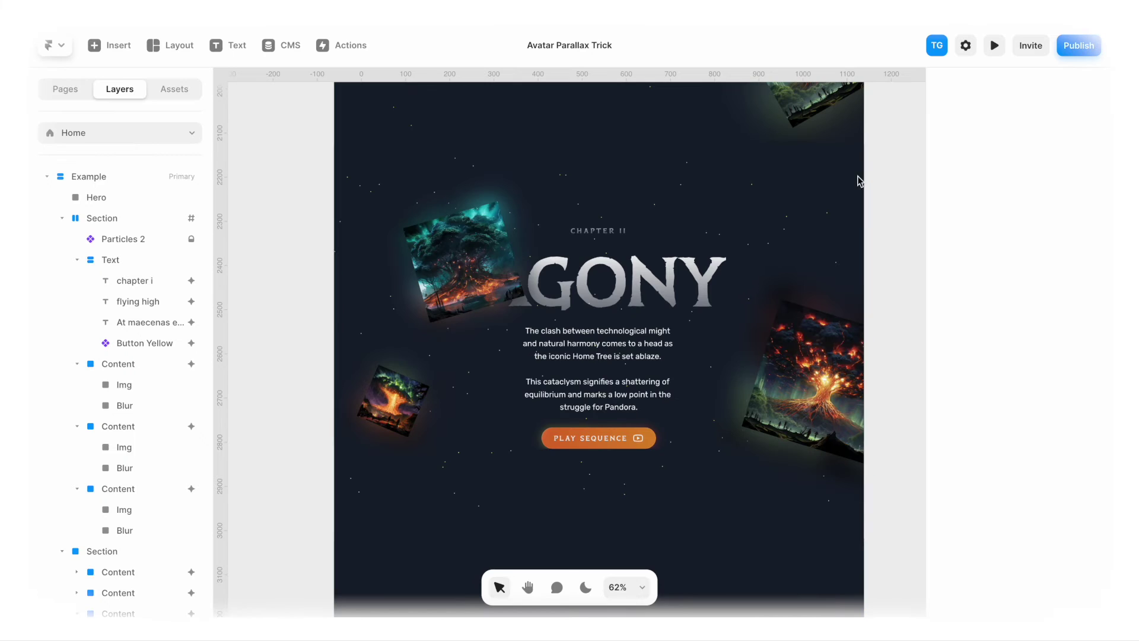
- For all three Content images in the new section, set the Scroll Speed position to Scroll with a Top offset of 96
click(462, 242)
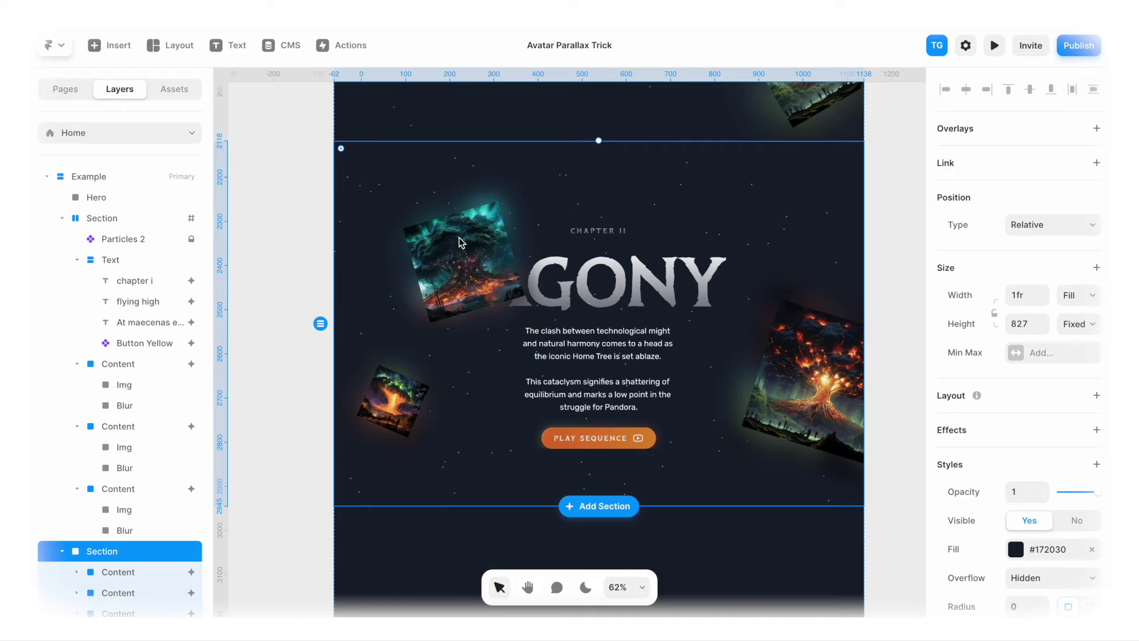
double_click(483, 240)
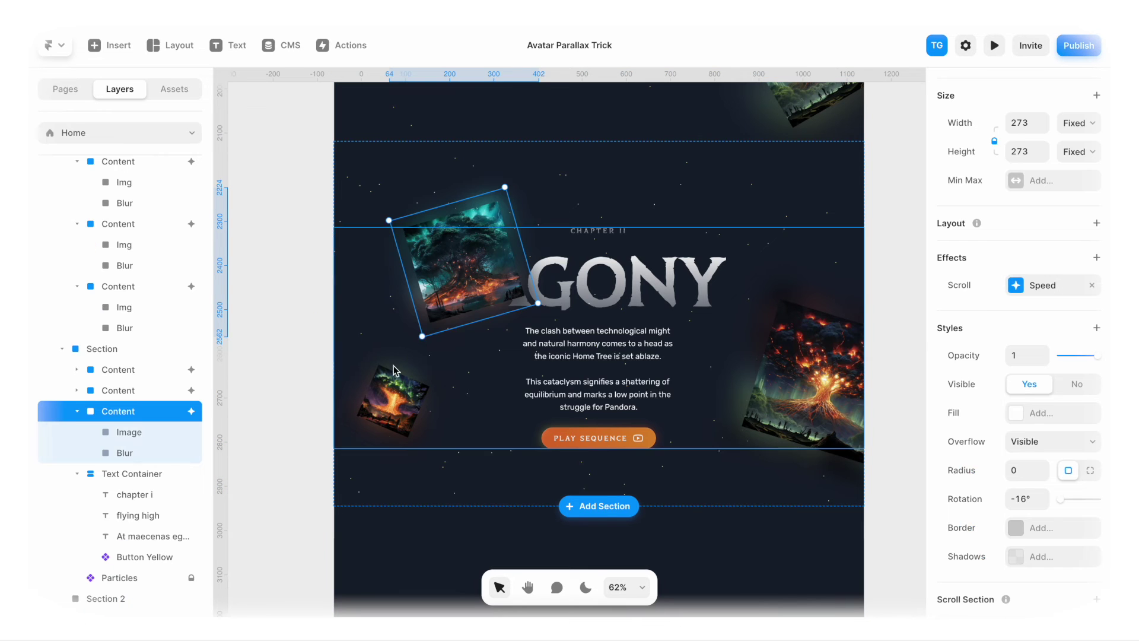
shift+click(394, 399)
shift+click(785, 363)
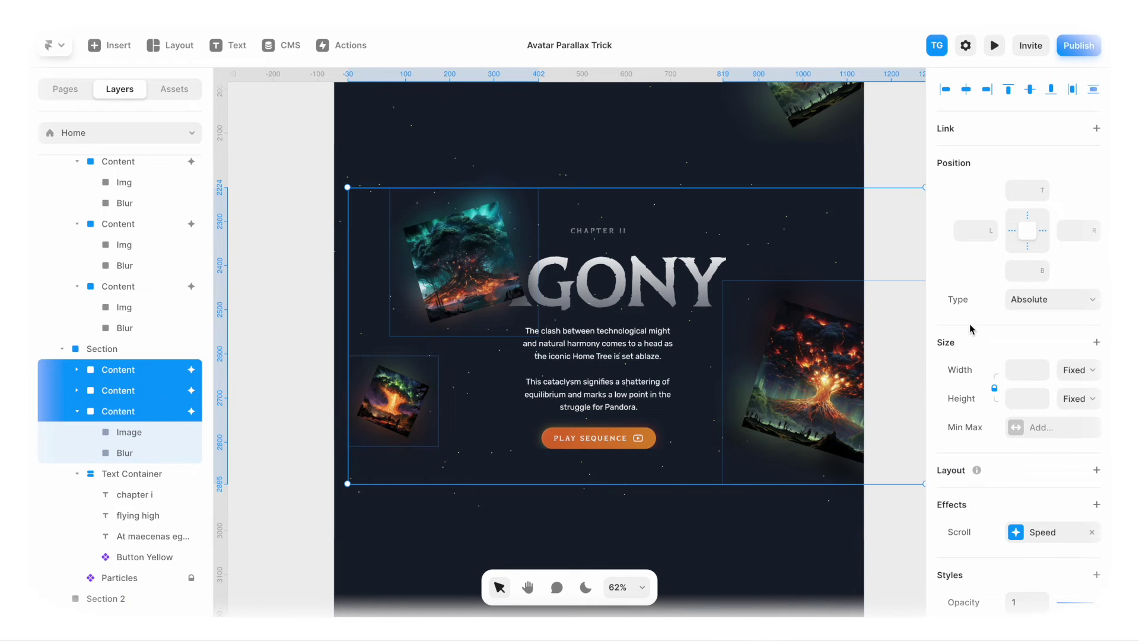
scroll(972, 328, down, 3)
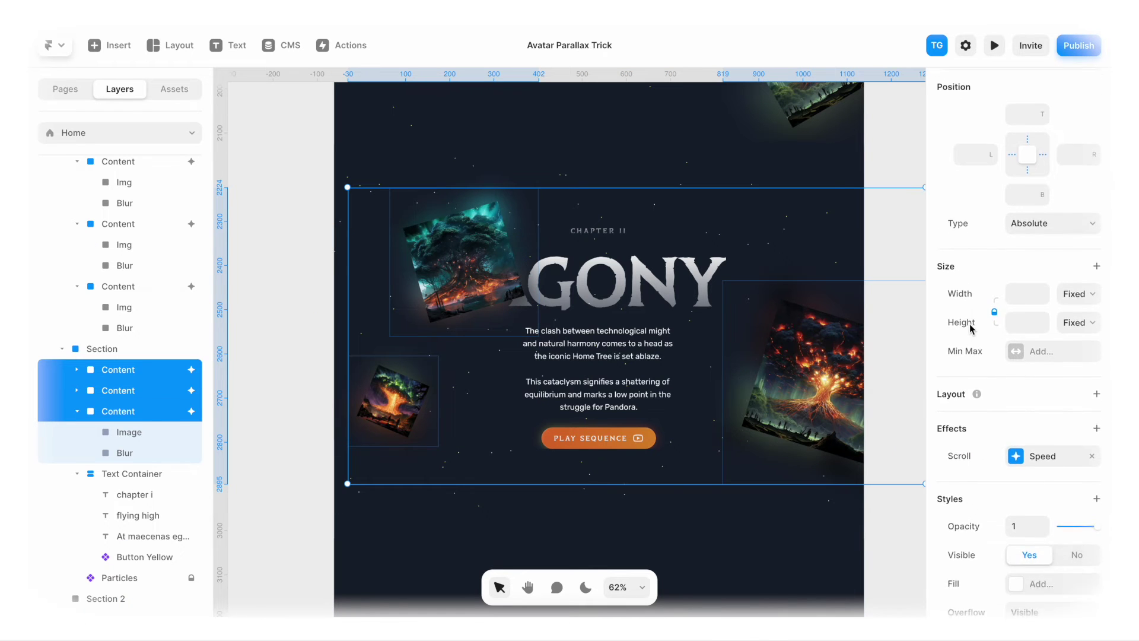
click(1012, 457)
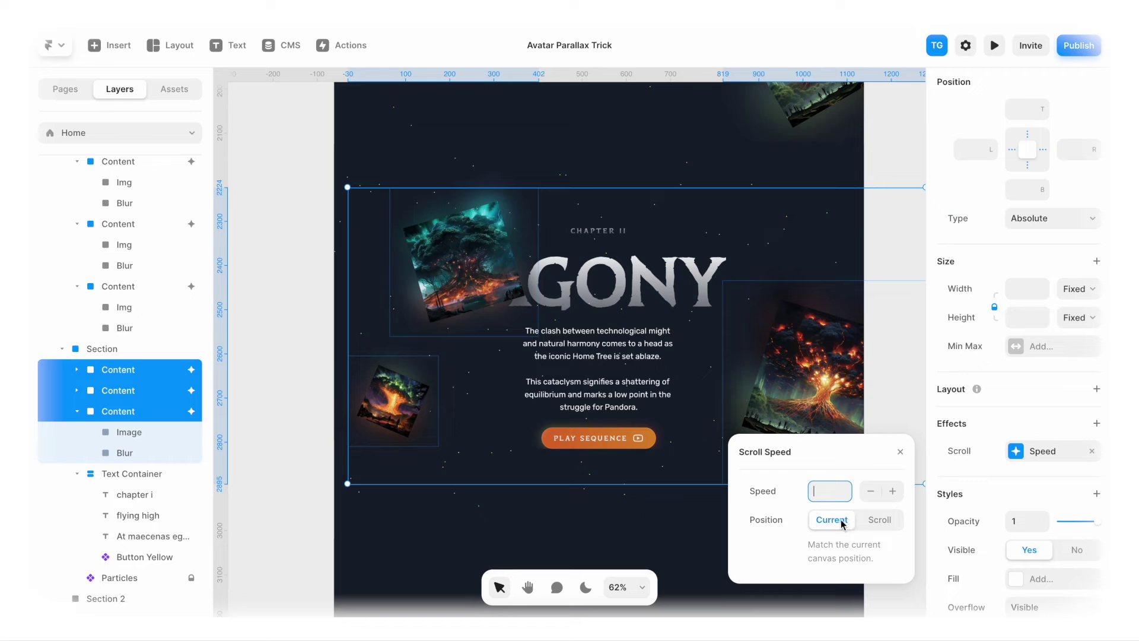
click(881, 521)
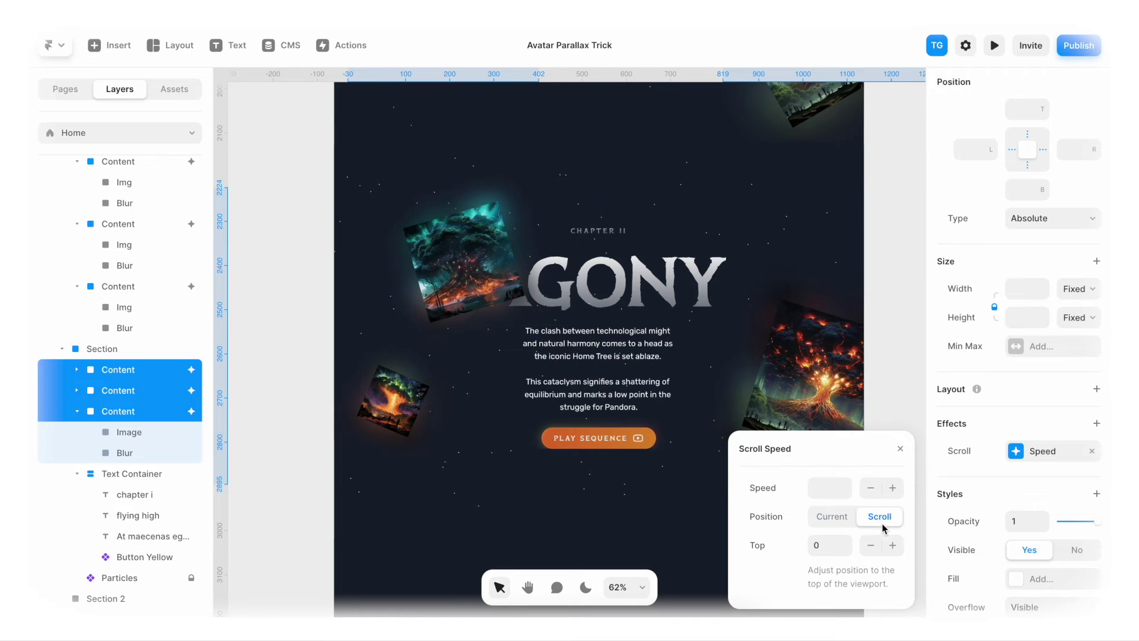
click(826, 550)
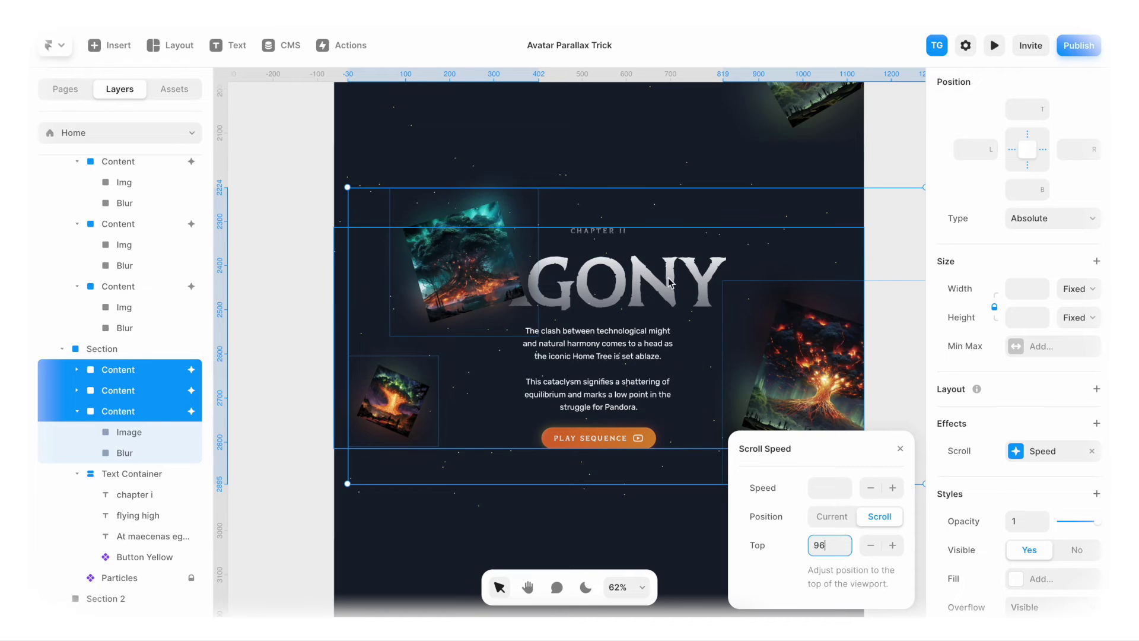
- Preview the page and examine how the three Content images move past the Agony section's text while scrolling
key(Return)
key(super+p)
scroll(664, 245, down, 7)
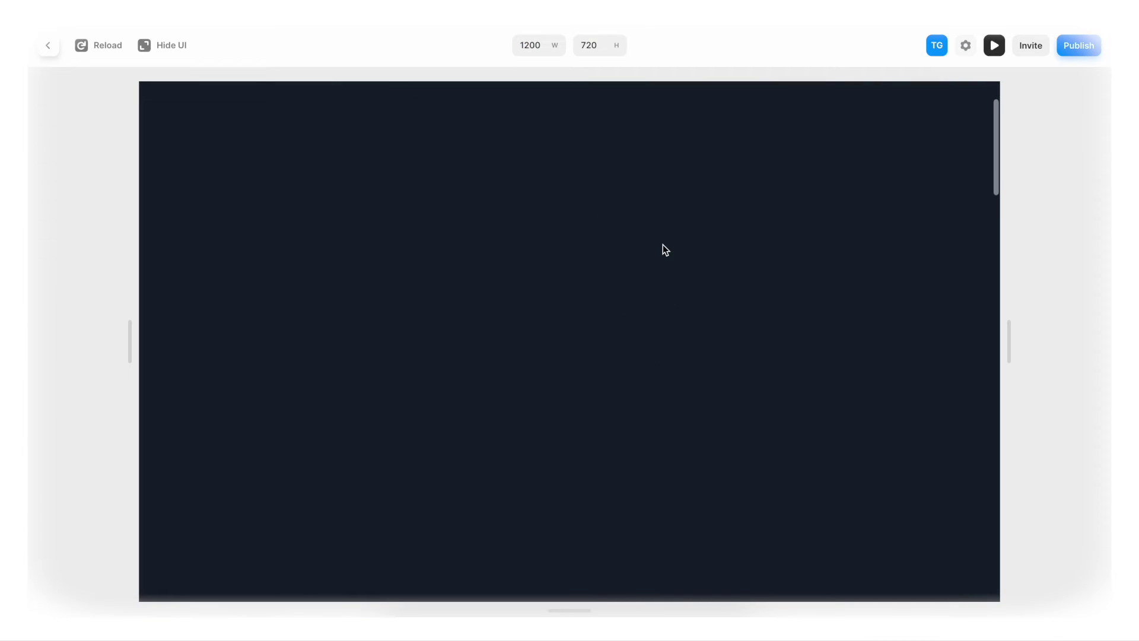
scroll(663, 245, down, 5)
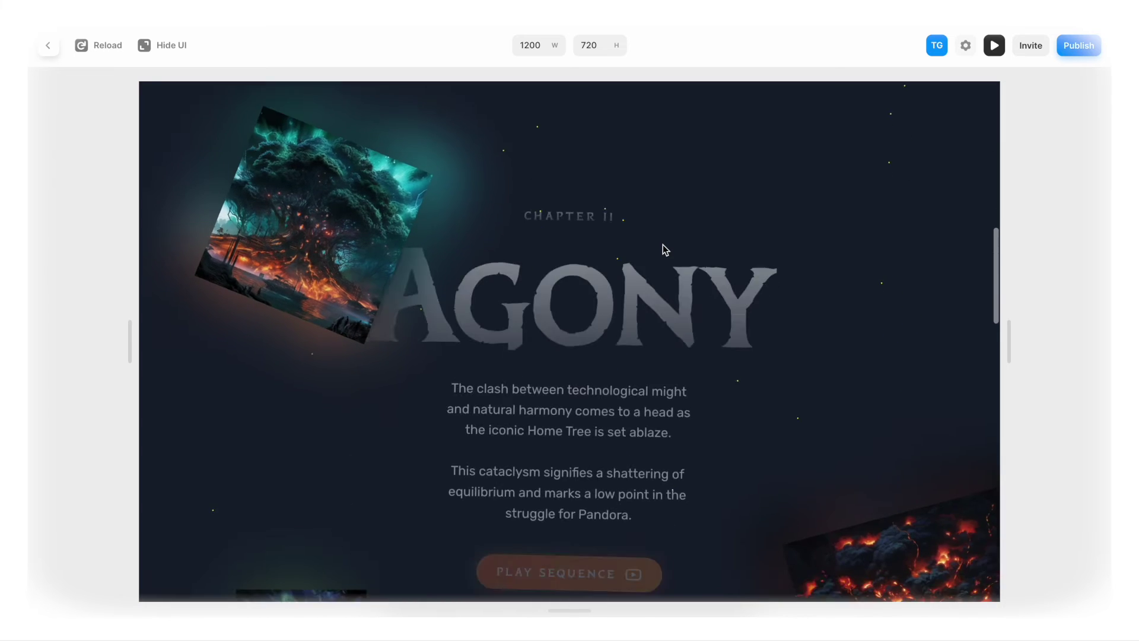
scroll(663, 245, down, 5)
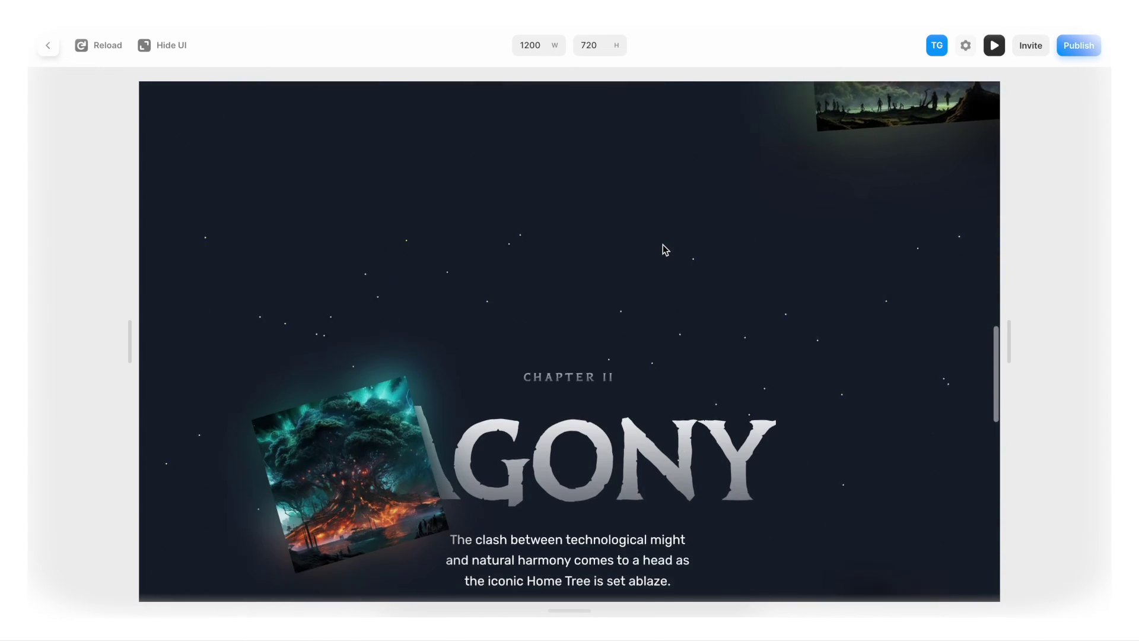
scroll(665, 249, down, 2)
scroll(665, 249, up, 3)
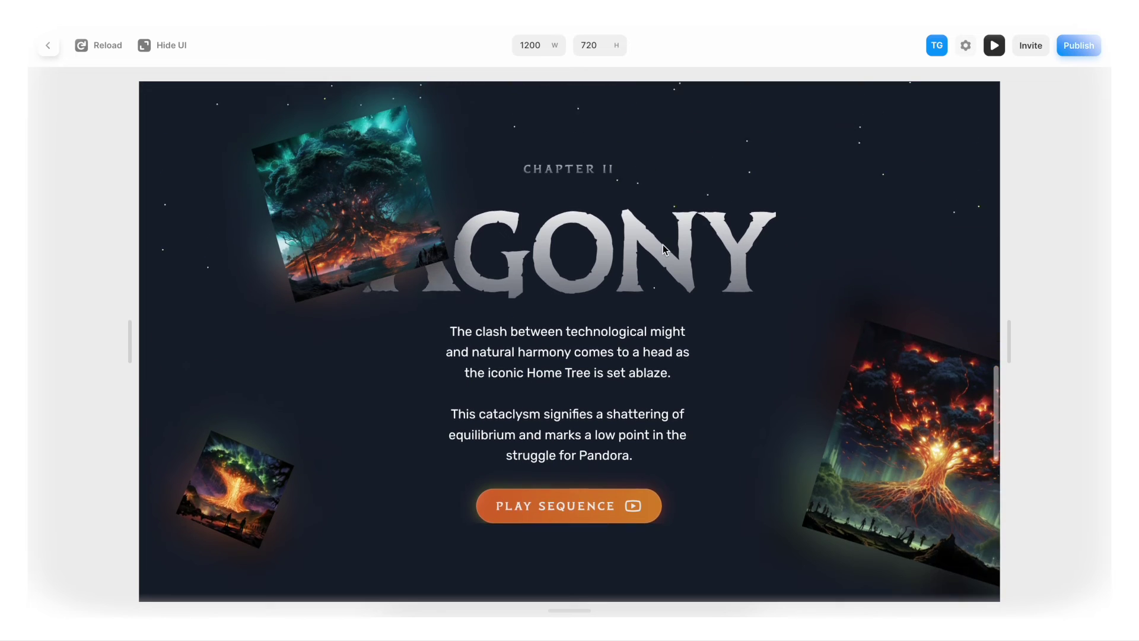
scroll(665, 249, down, 3)
scroll(663, 248, up, 3)
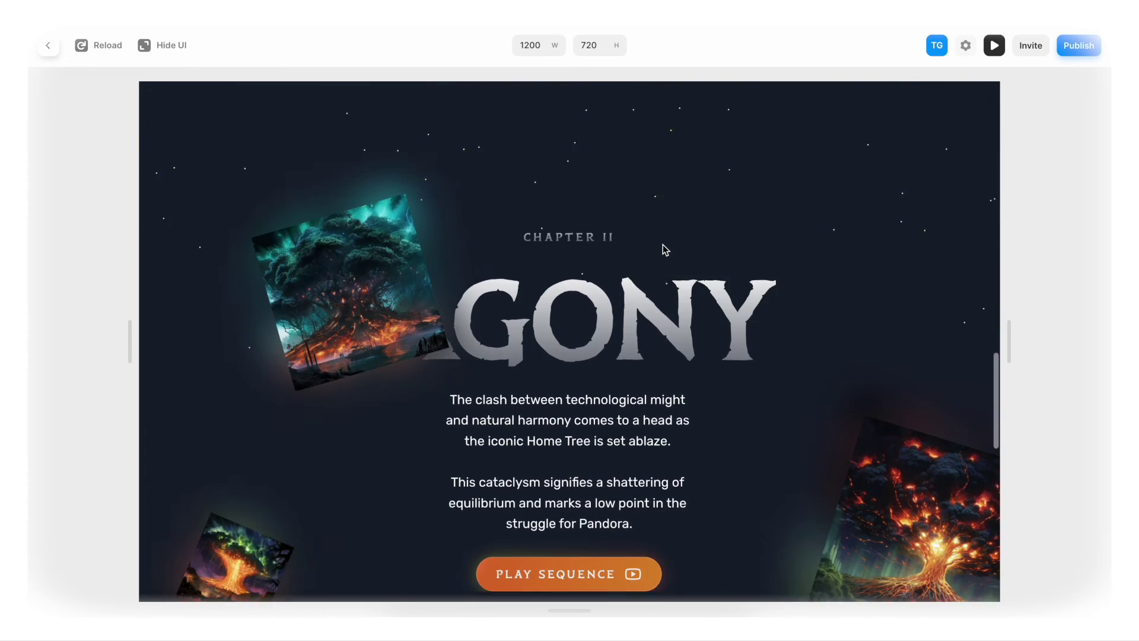
scroll(664, 248, down, 2)
scroll(664, 249, up, 3)
scroll(665, 249, down, 5)
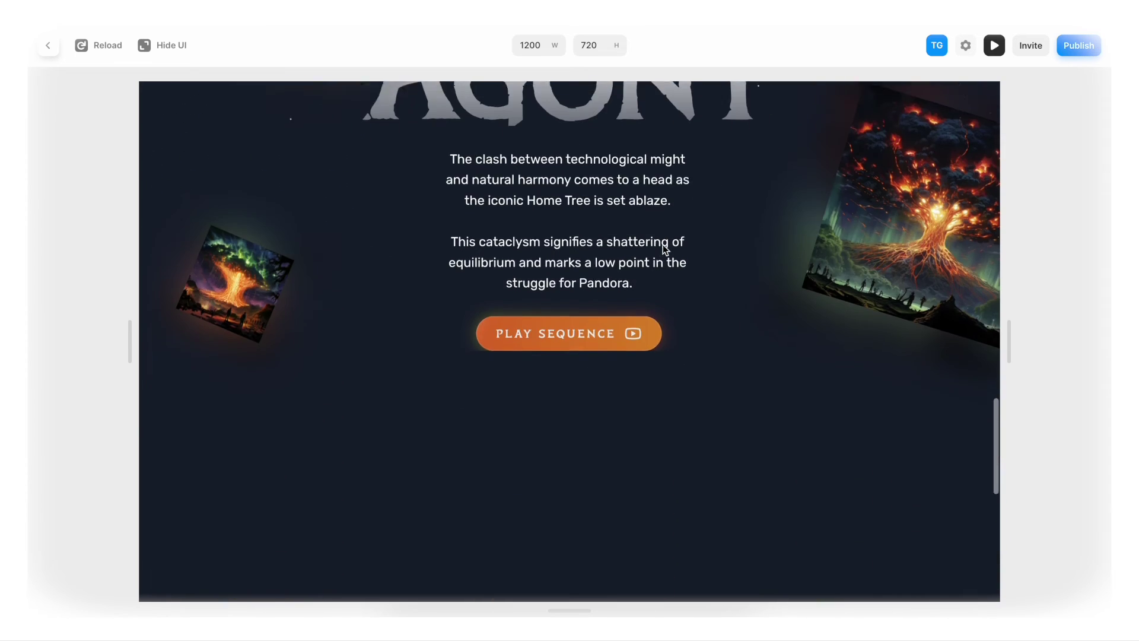
scroll(663, 244, up, 3)
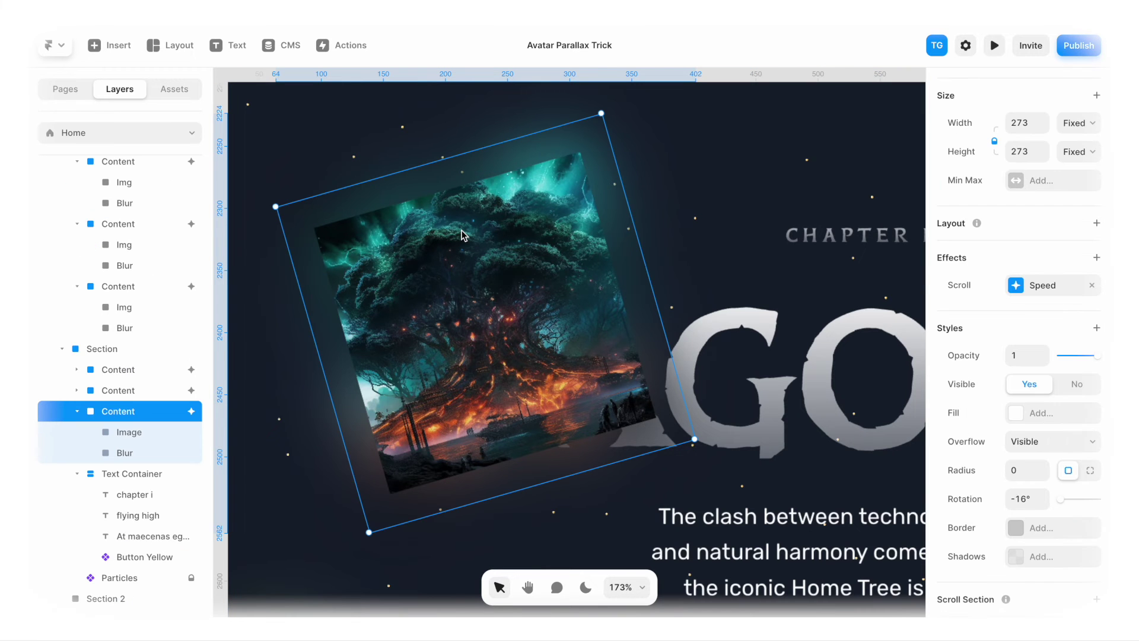
- Add a Loop effect of type Loop with a 360° rotation to all three Content images in the Agony section
scroll(461, 231, down, 5)
shift+click(403, 420)
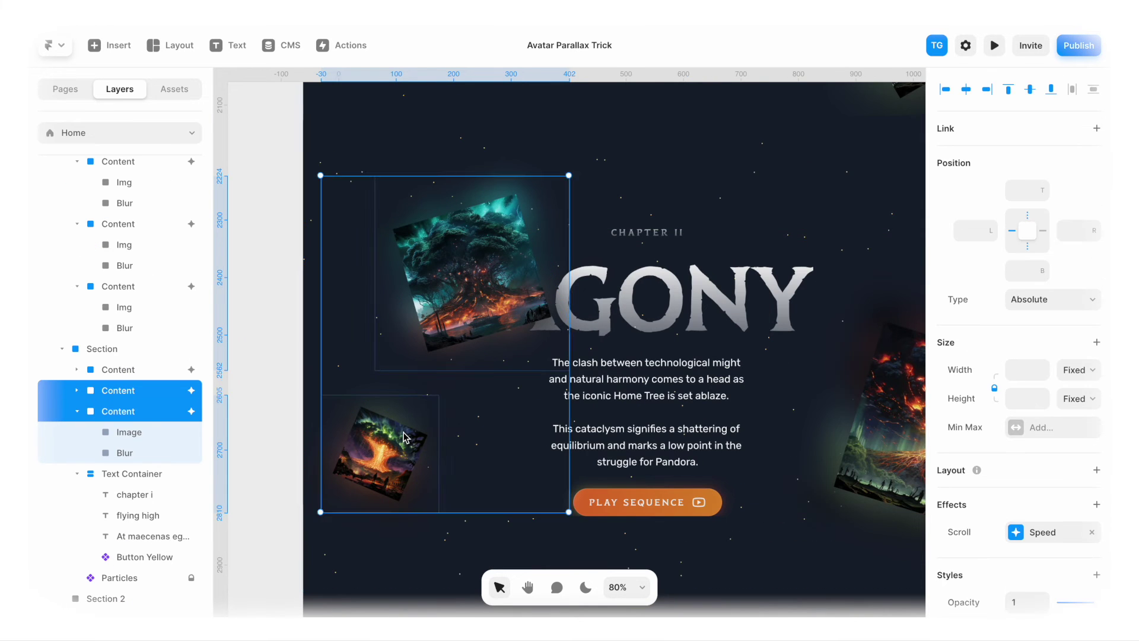
scroll(401, 418, down, 1)
shift+click(869, 422)
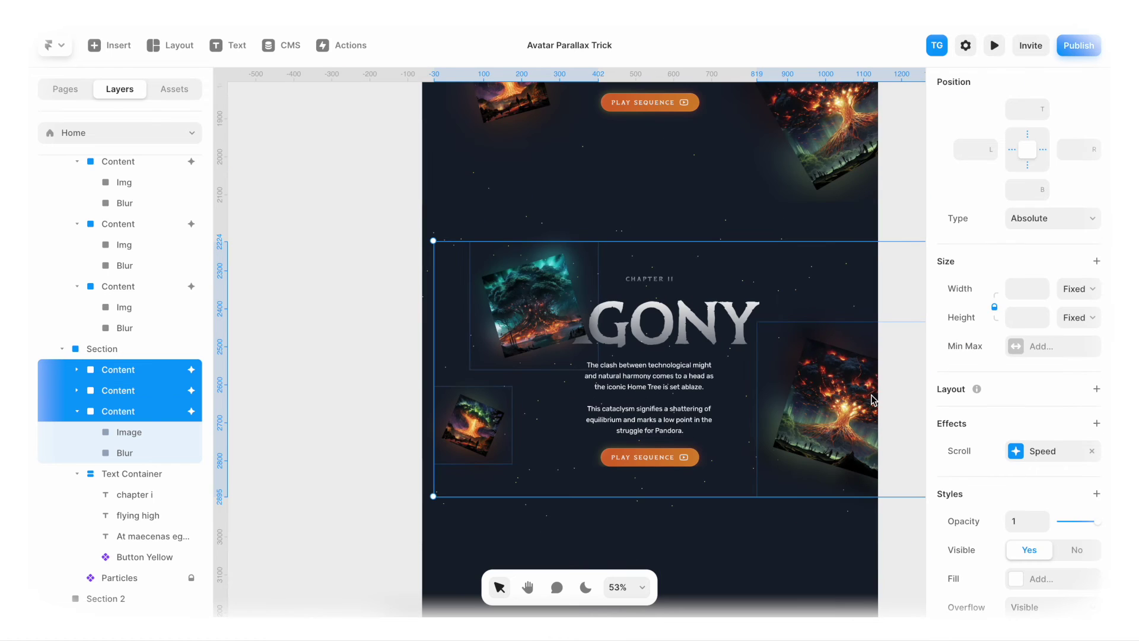
click(1095, 425)
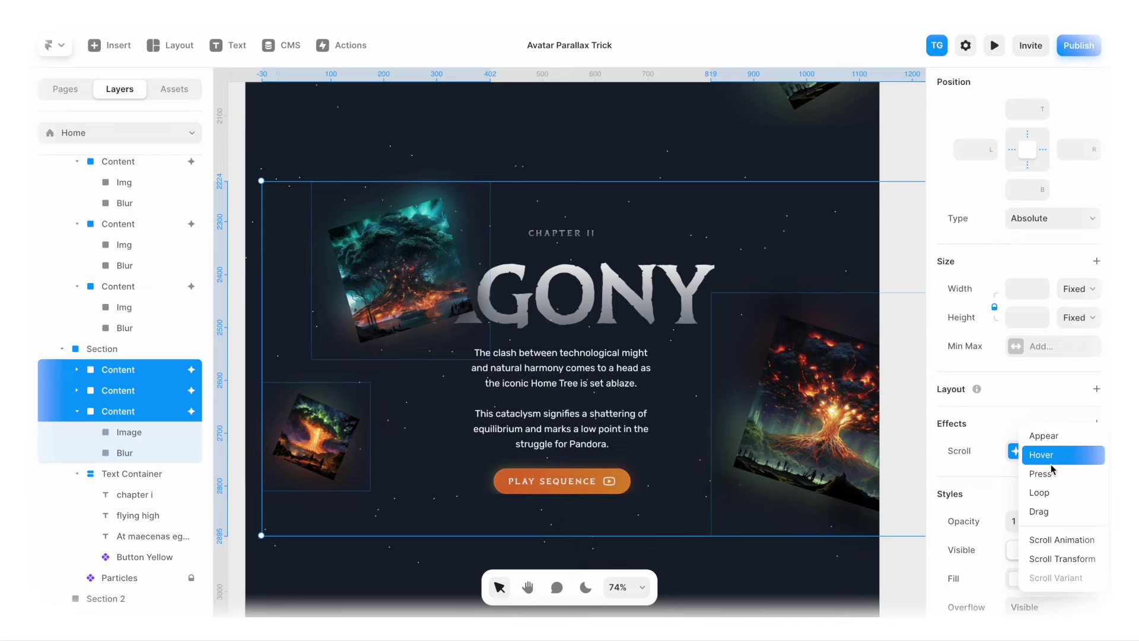
click(1048, 494)
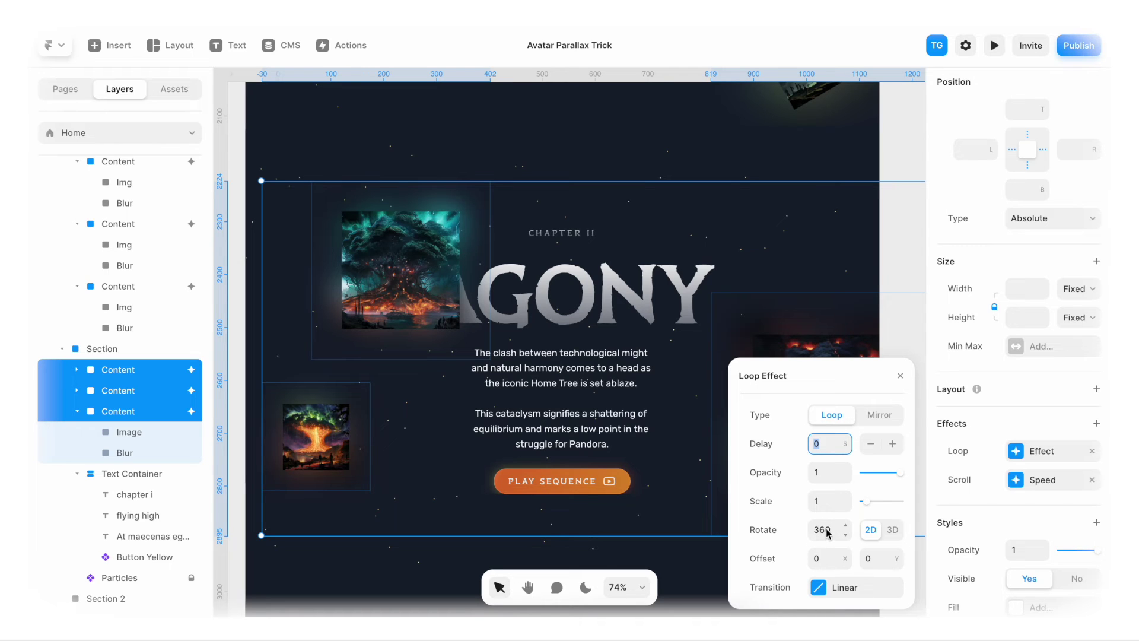
- Set the Loop effect's Linear transition time to 65 seconds and preview the images' rotation while scrolling
click(823, 589)
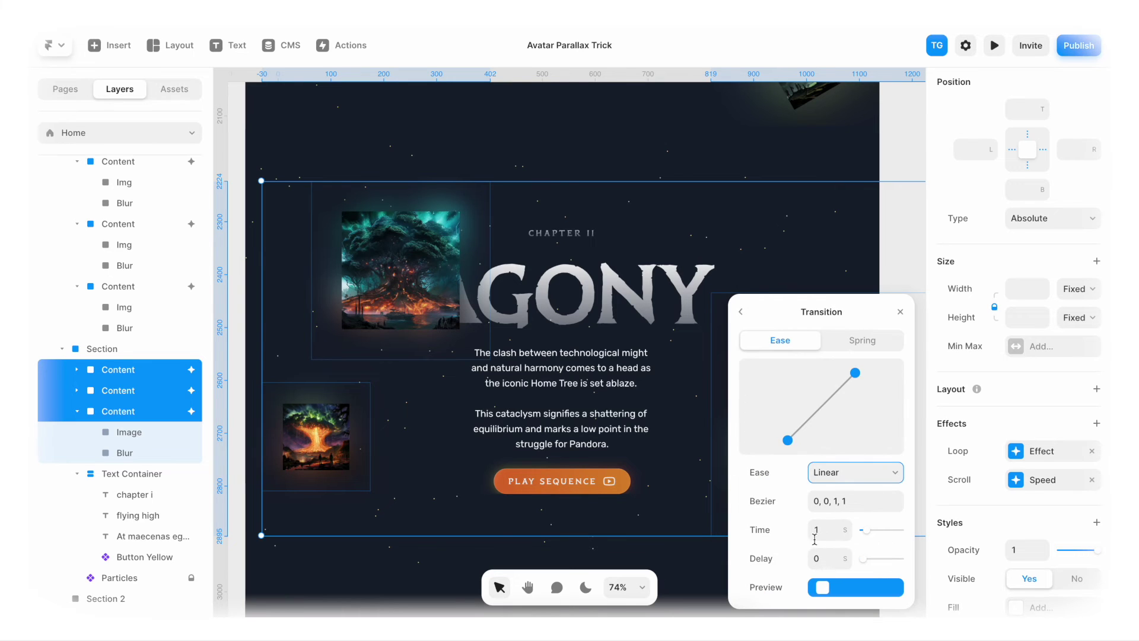
click(824, 534)
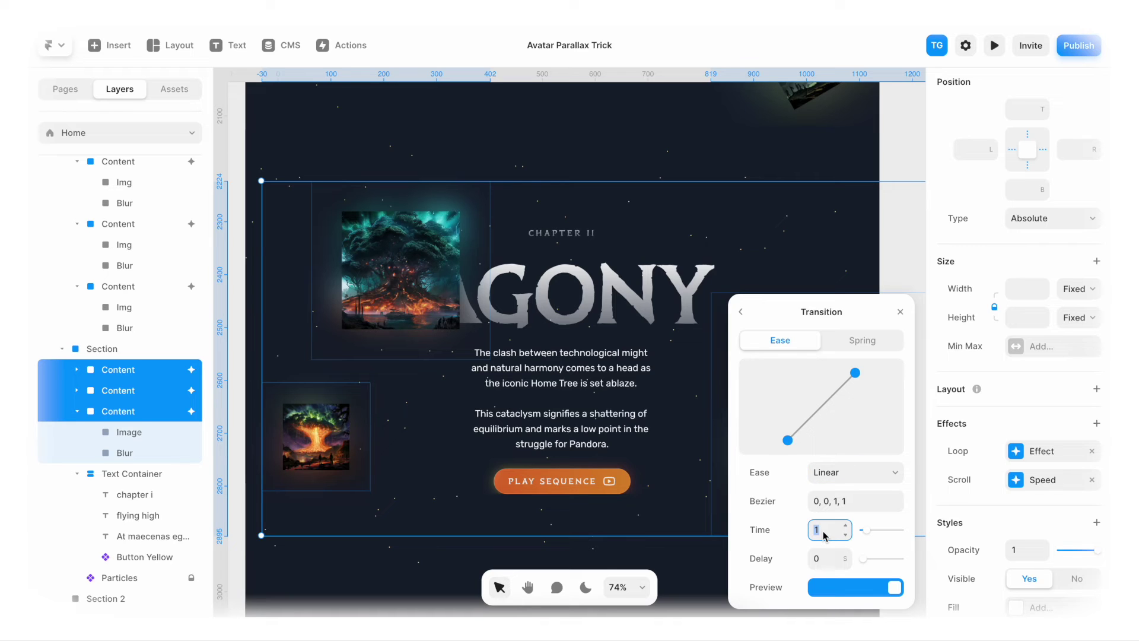
key(Return)
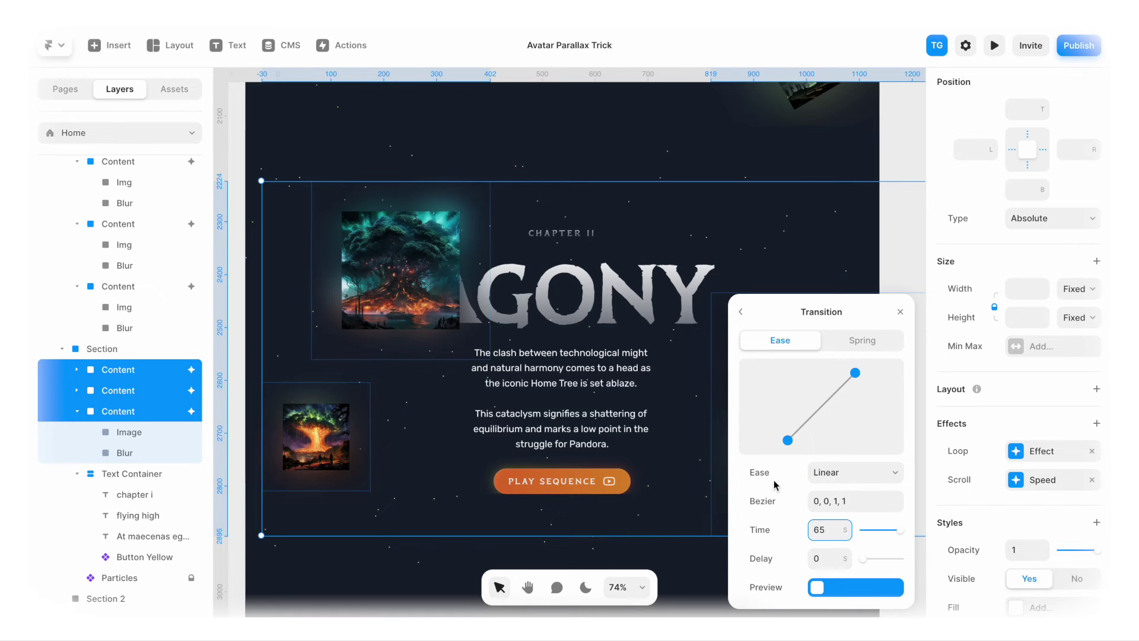
key(super+p)
scroll(570, 341, down, 2)
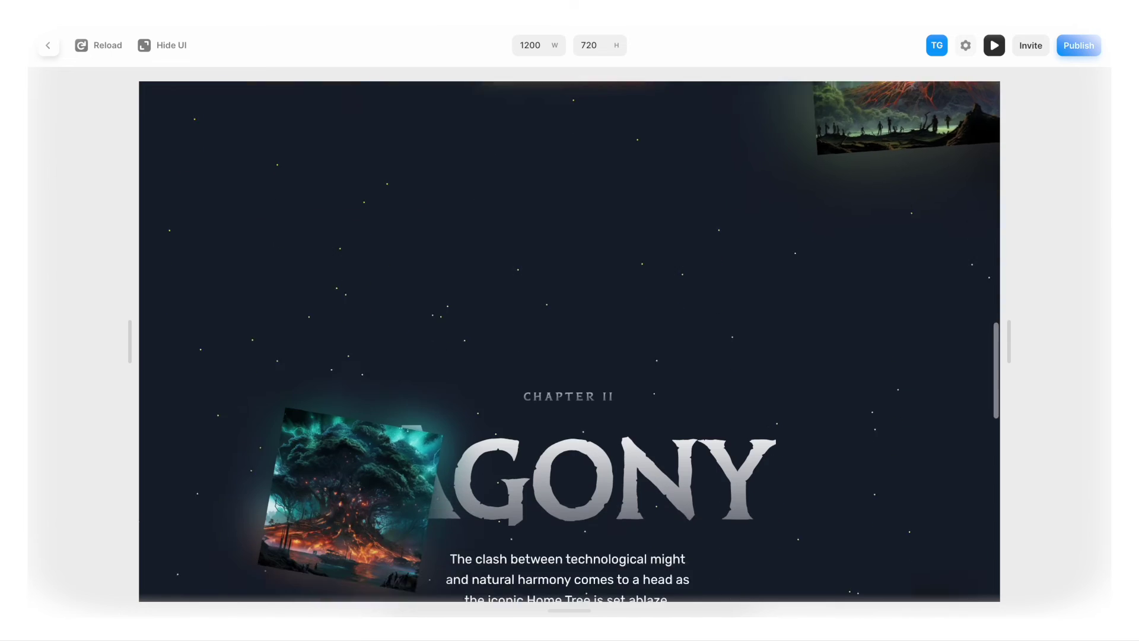
scroll(569, 341, down, 4)
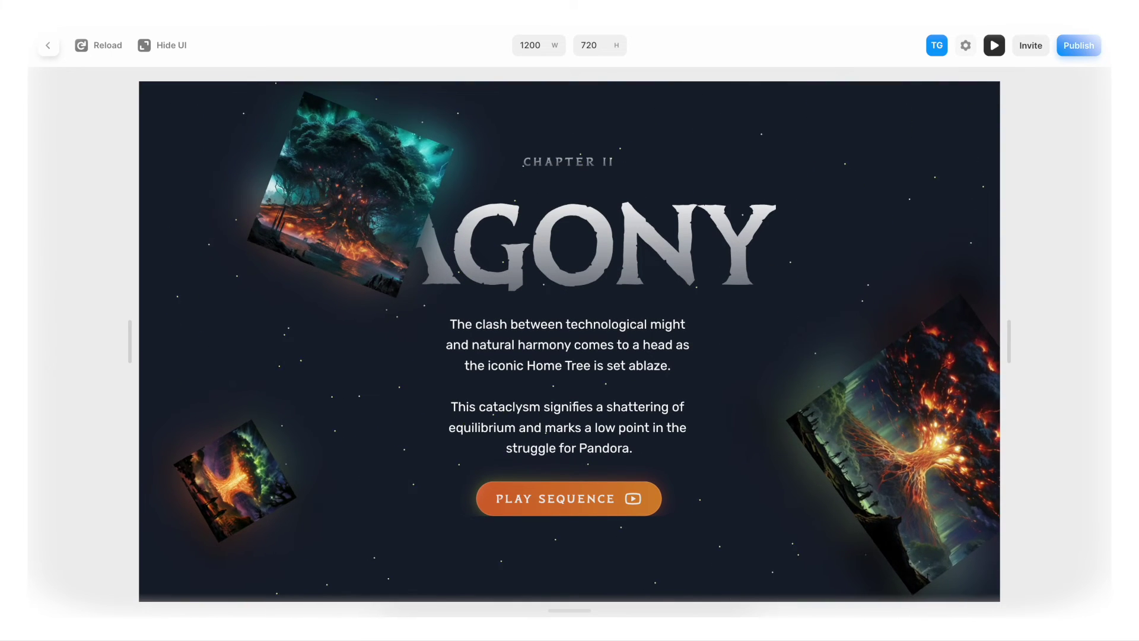
scroll(569, 341, up, 1)
scroll(570, 341, down, 1)
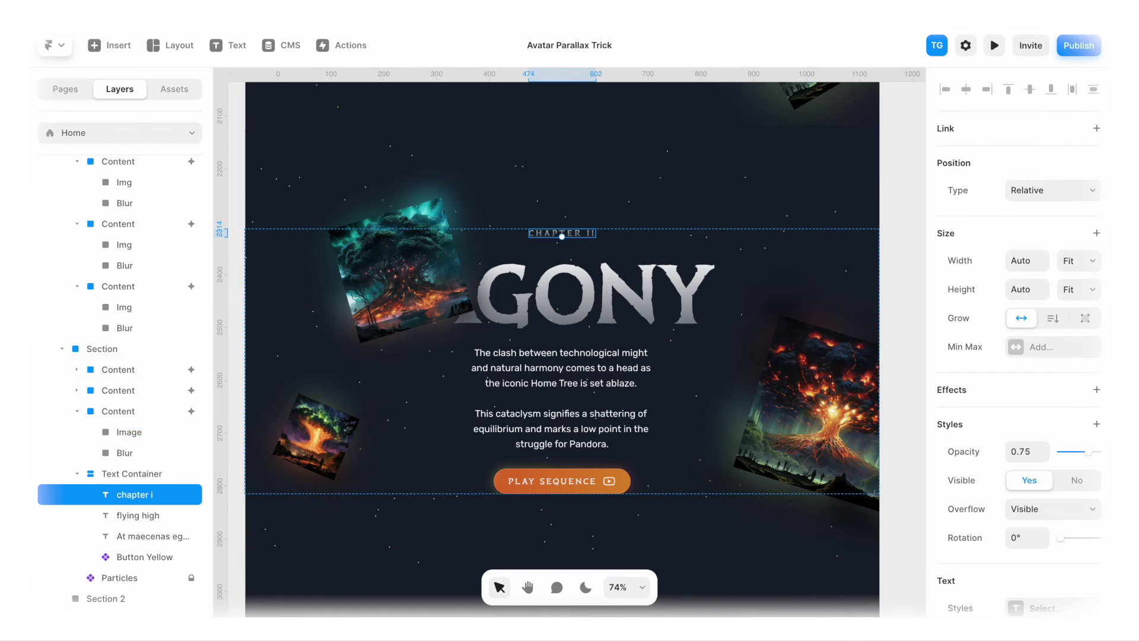
- Add a Scroll Animation effect to the Chapter II text and set its trigger to Section in View
scroll(962, 386, down, 1)
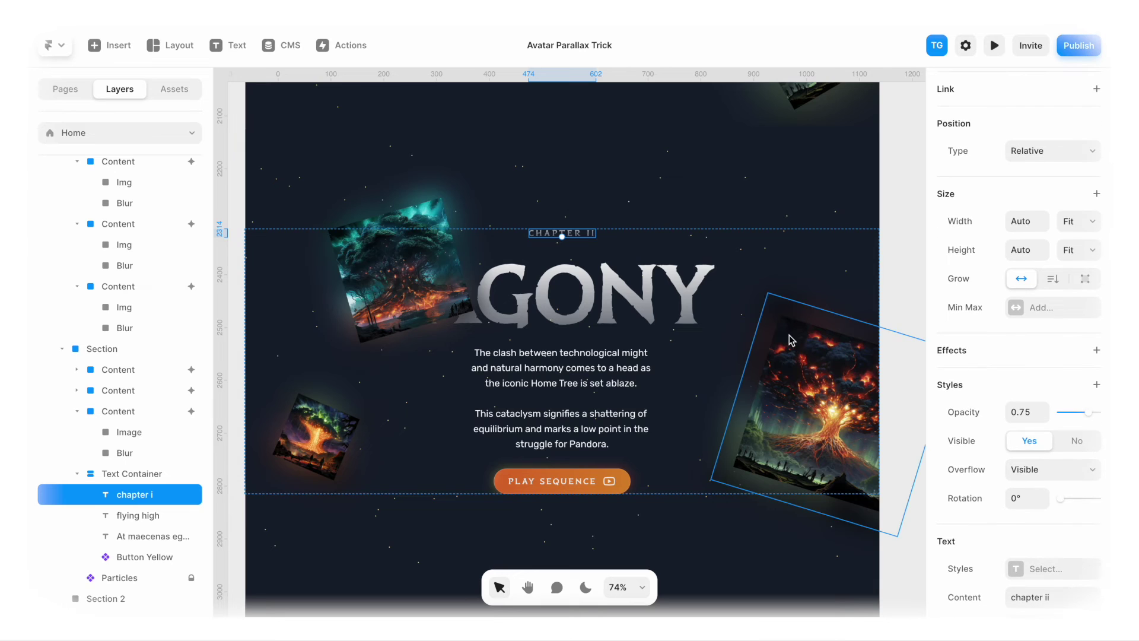
scroll(670, 294, left, 1)
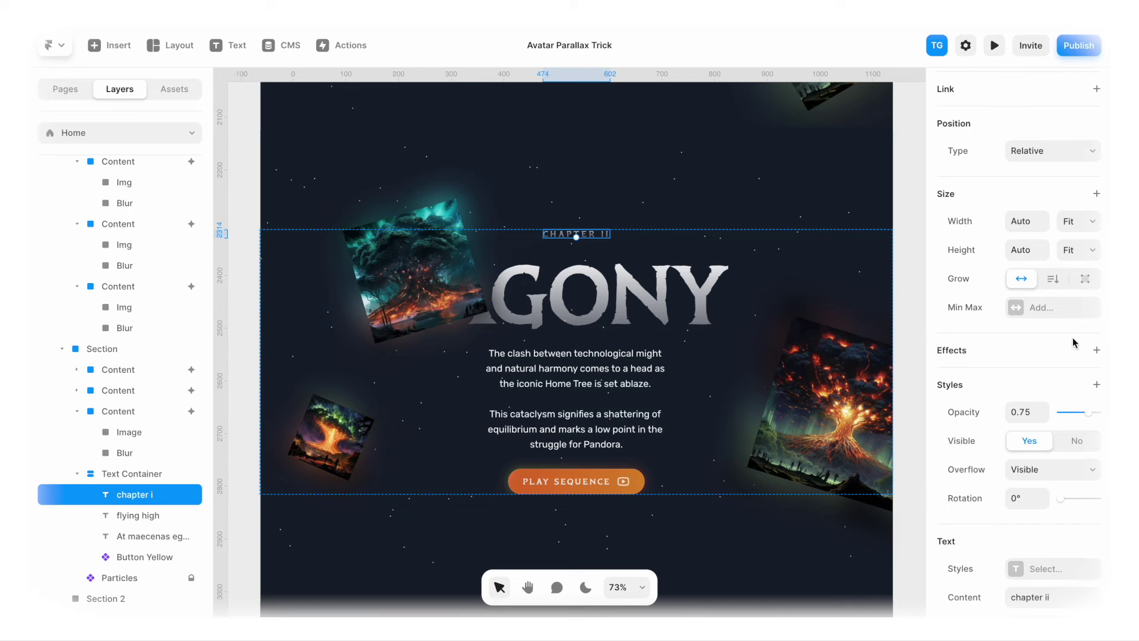
click(1096, 351)
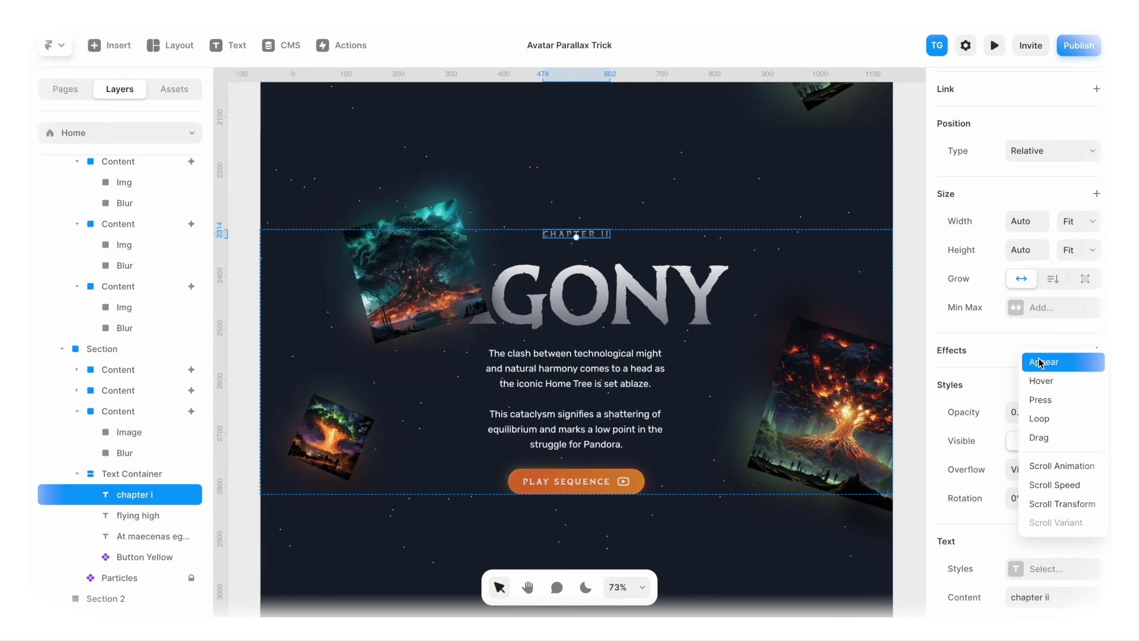
click(1059, 468)
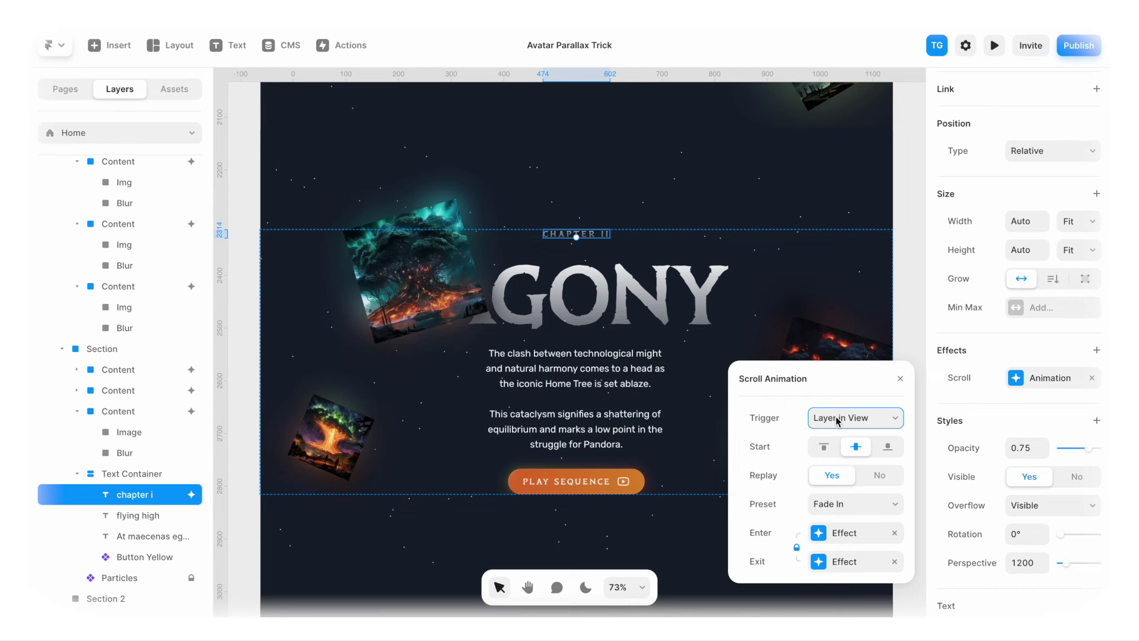
click(839, 420)
click(839, 432)
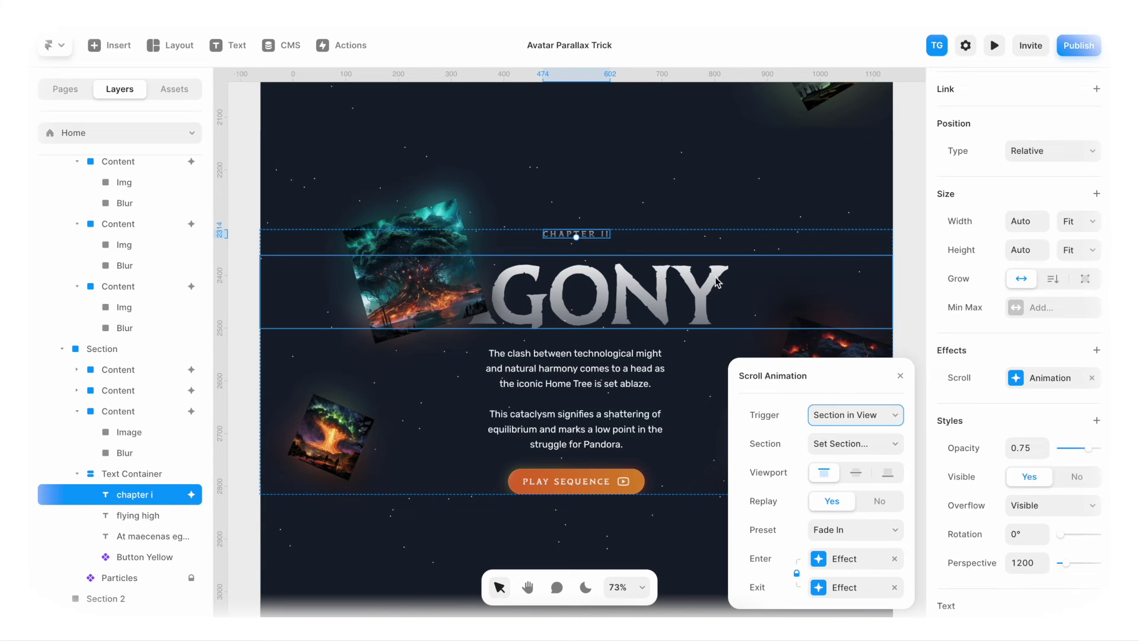
- Make the Agony section a scroll section named agony-section
key(Escape)
click(664, 201)
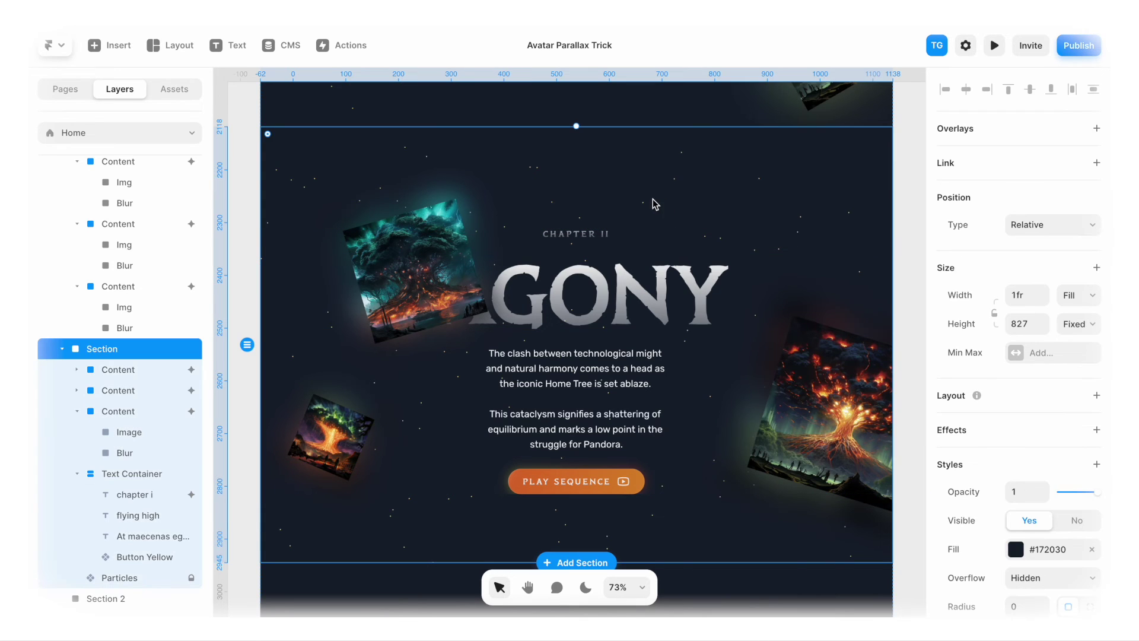
scroll(977, 339, down, 3)
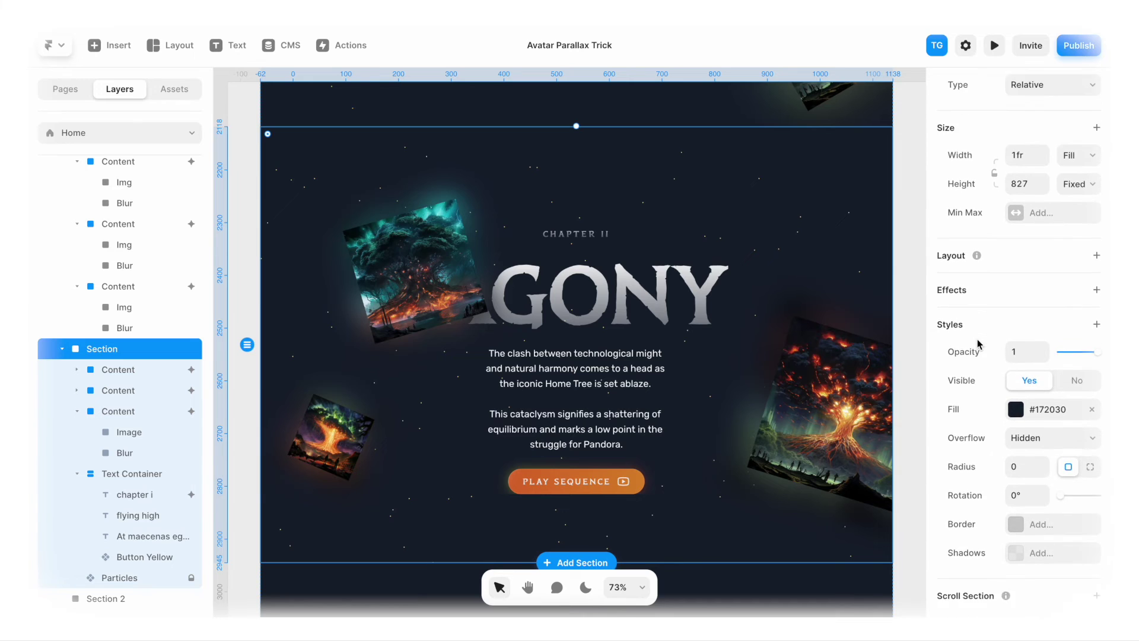
scroll(978, 344, down, 3)
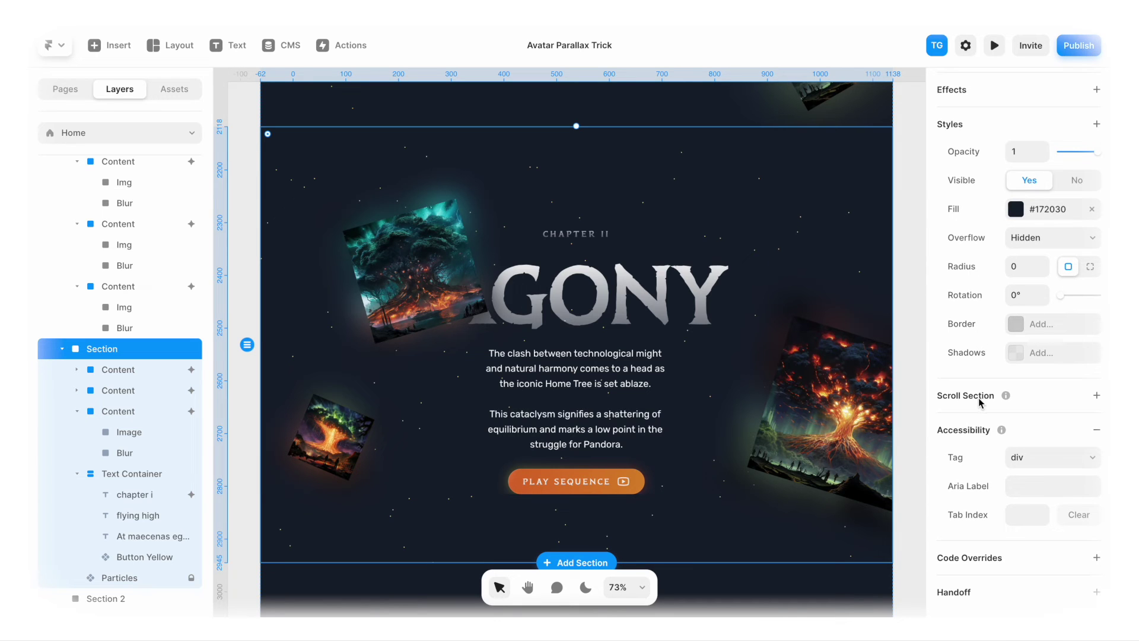
click(1097, 396)
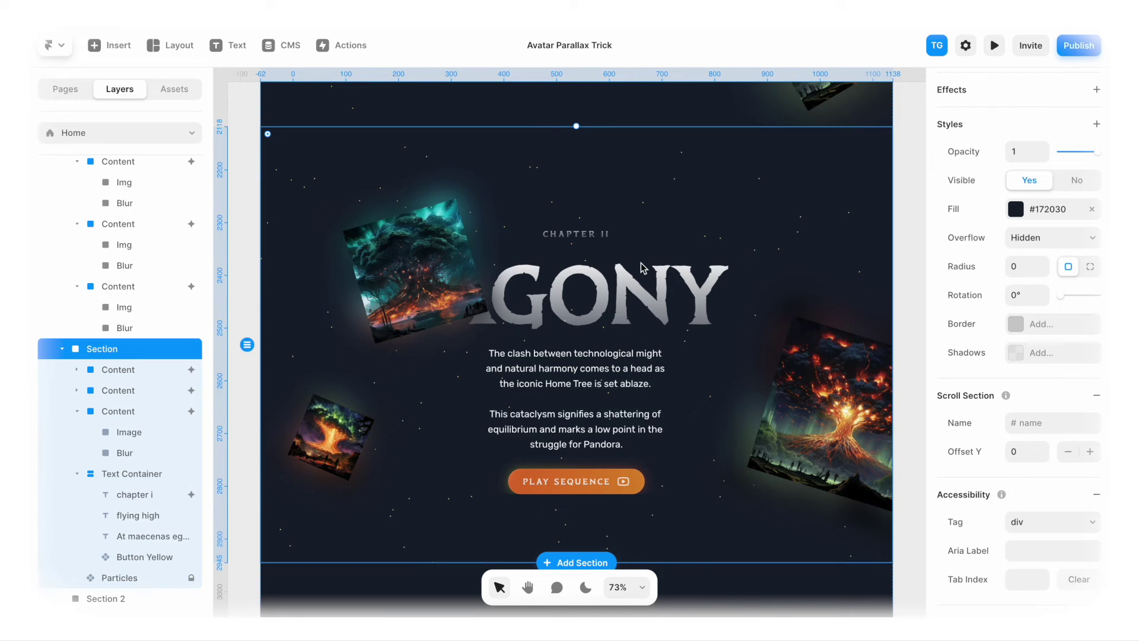
click(1030, 422)
text(agony-section)
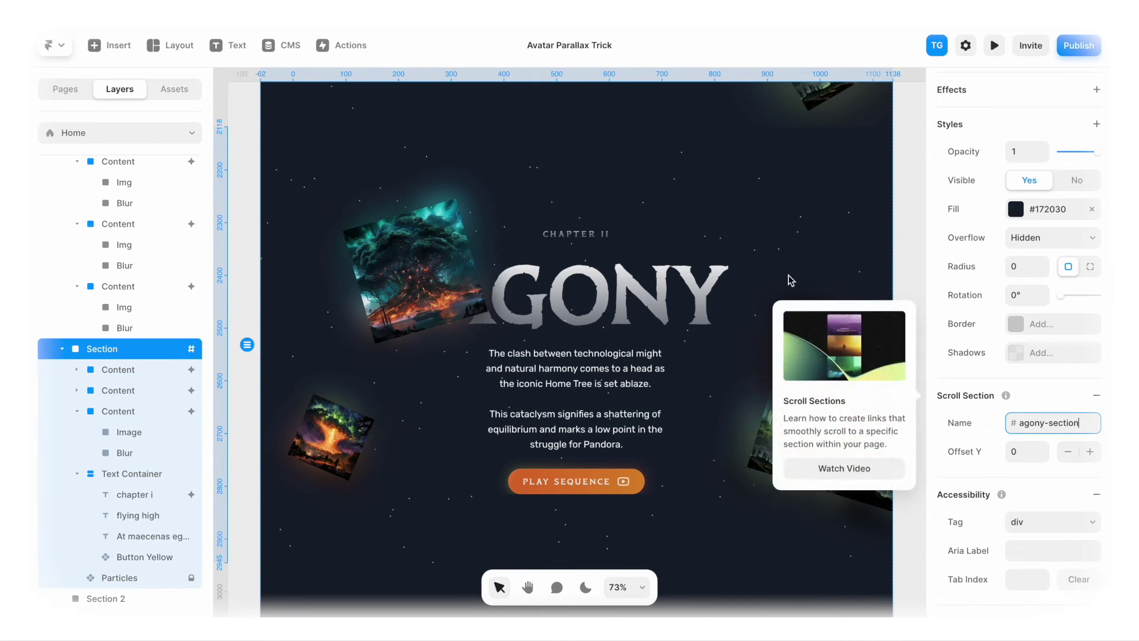
click(767, 259)
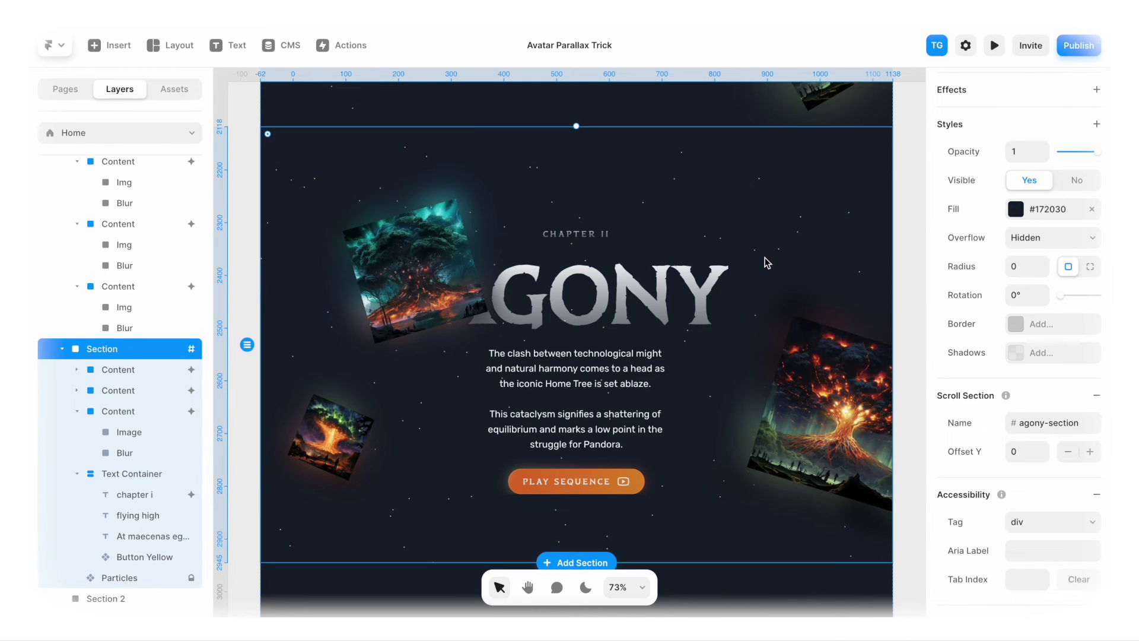
- Set the Chapter II text's Scroll Animation to use #agony-section as its trigger section
click(568, 233)
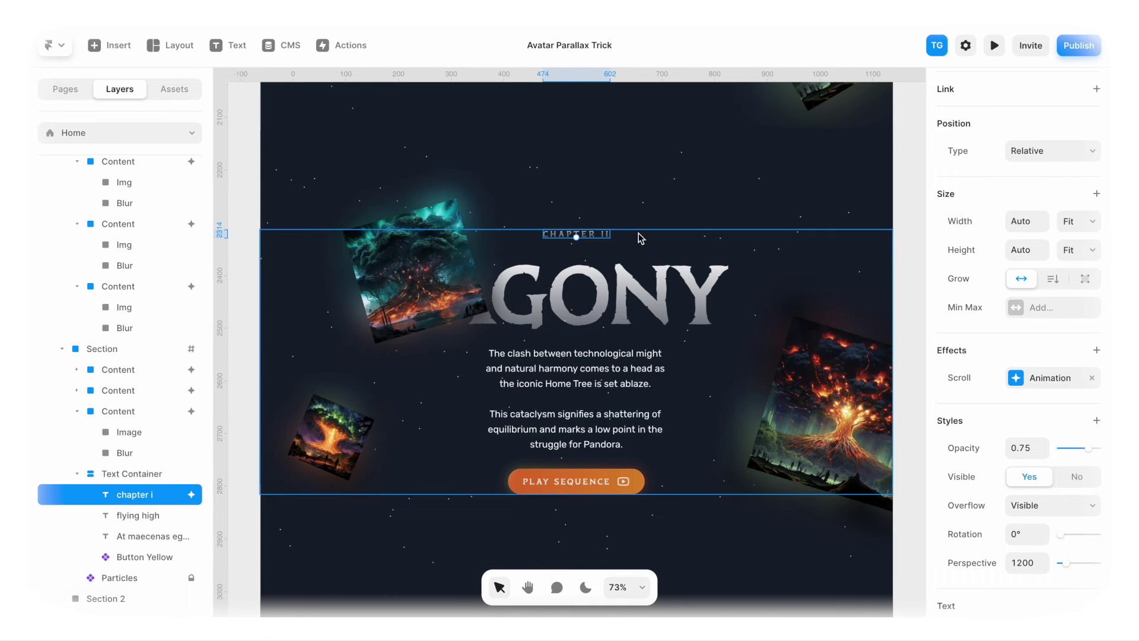
click(1015, 380)
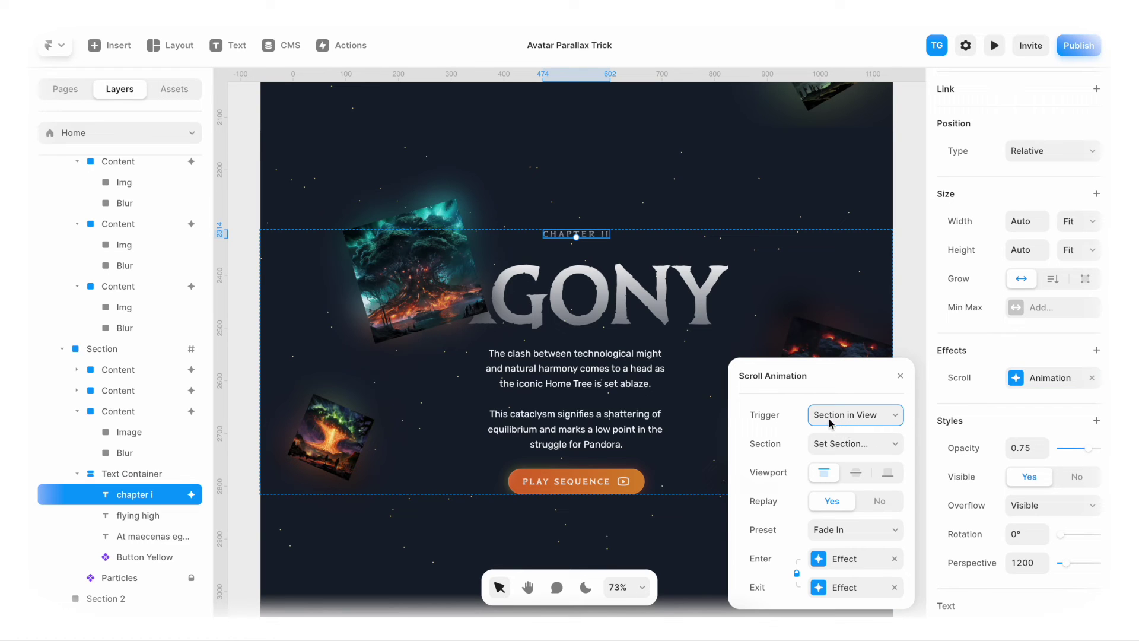
click(841, 446)
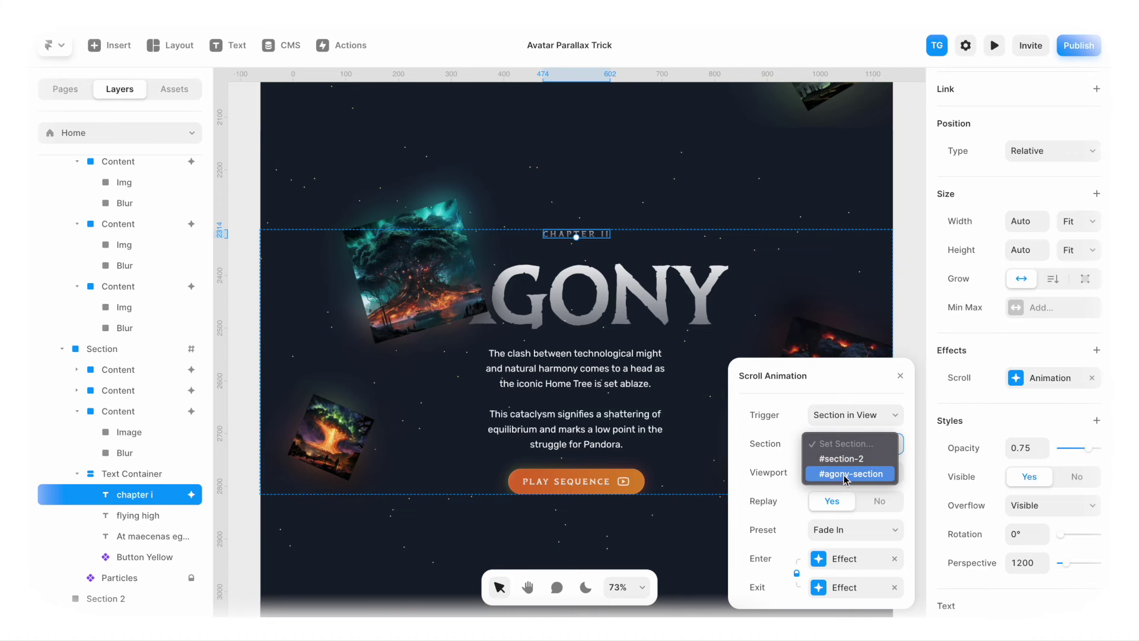
click(840, 475)
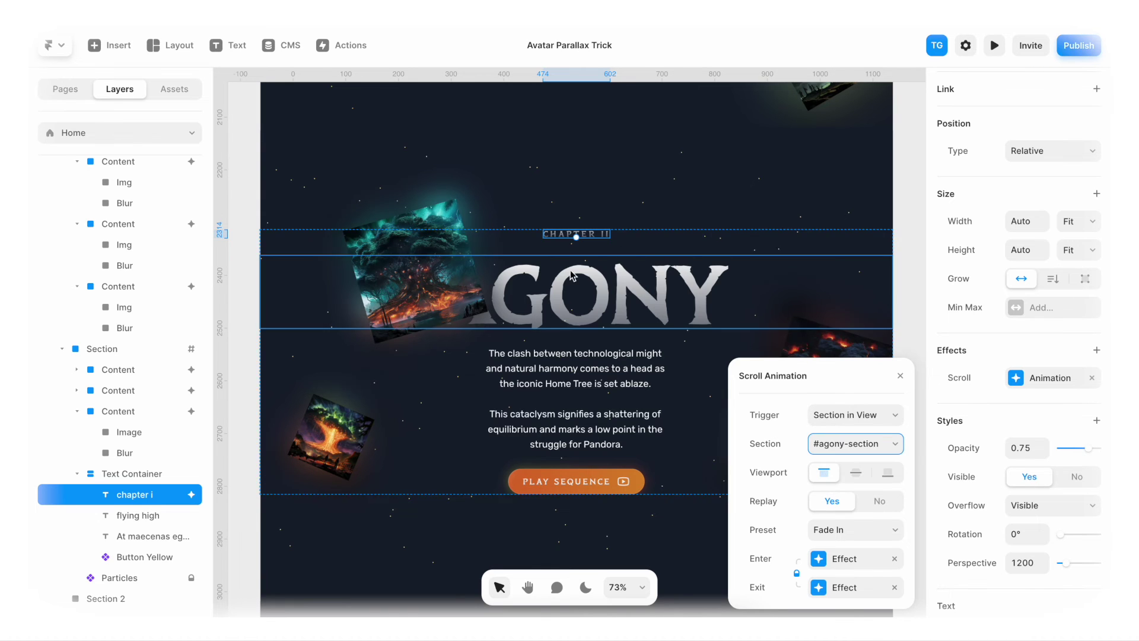
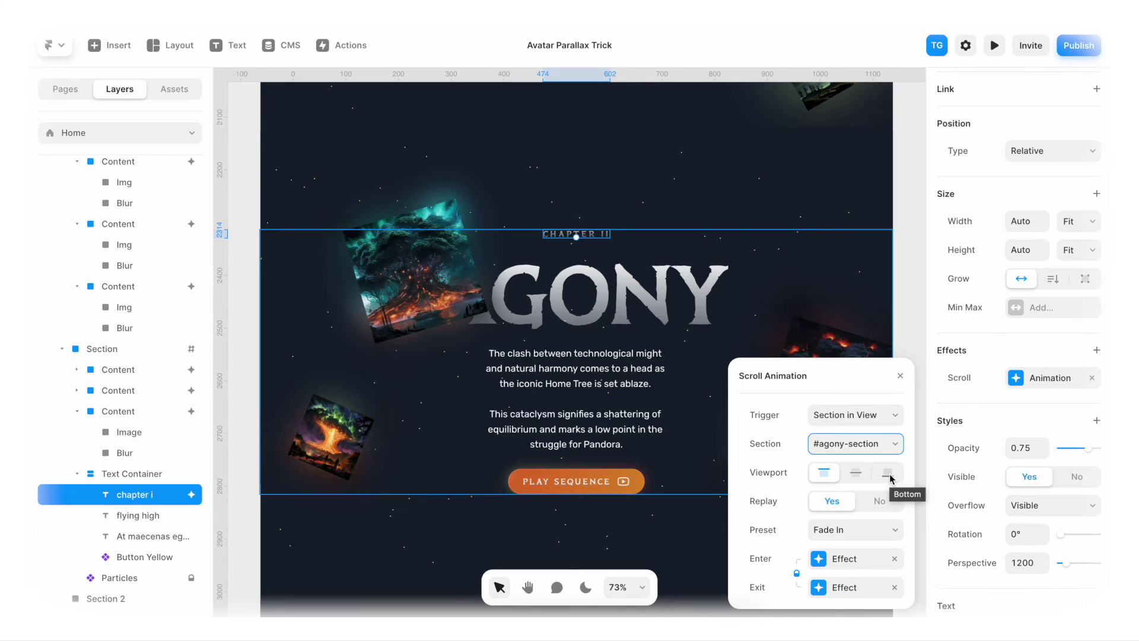
- Set the viewport of the Chapter II text's Scroll Animation to Center and preview the fade-in while scrolling through the Agony section
click(856, 474)
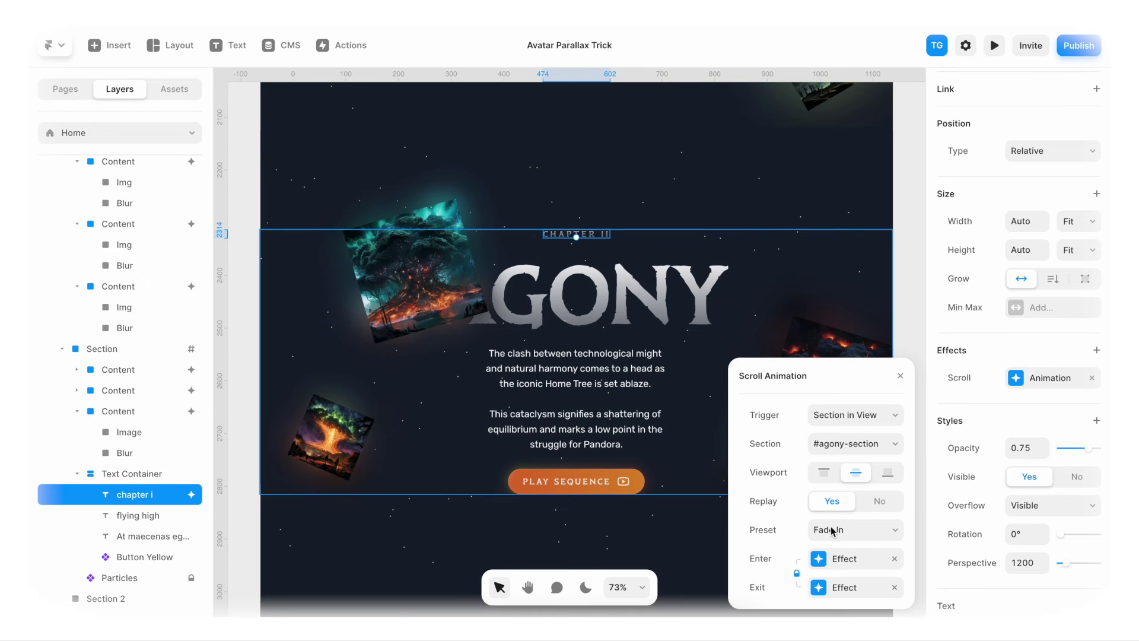
key(super+p)
scroll(767, 404, down, 3)
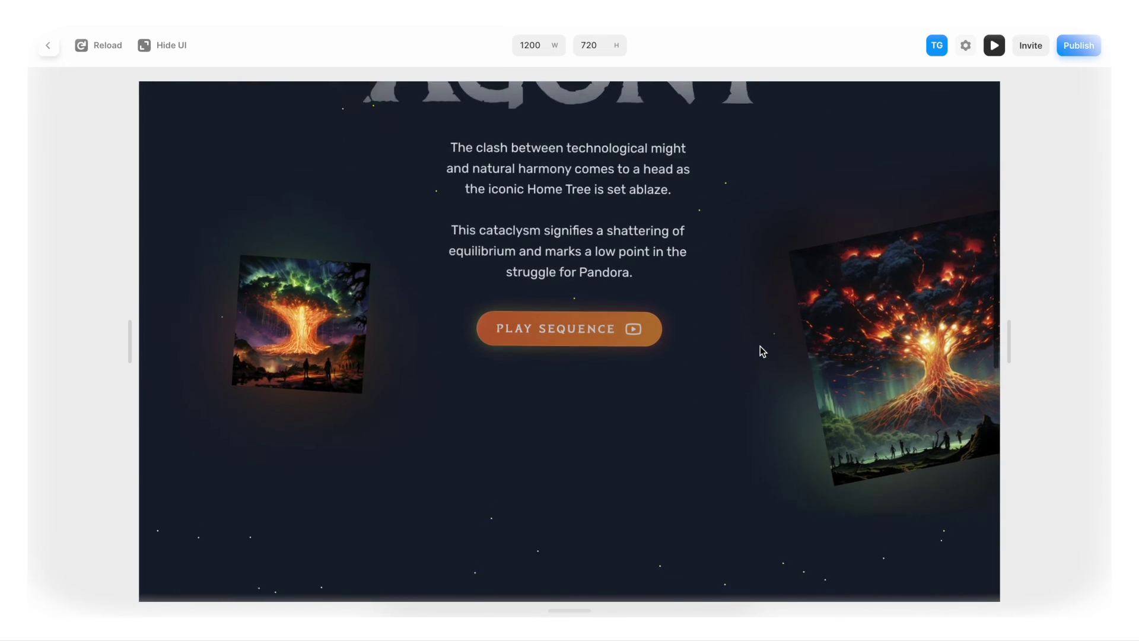
scroll(760, 346, down, 5)
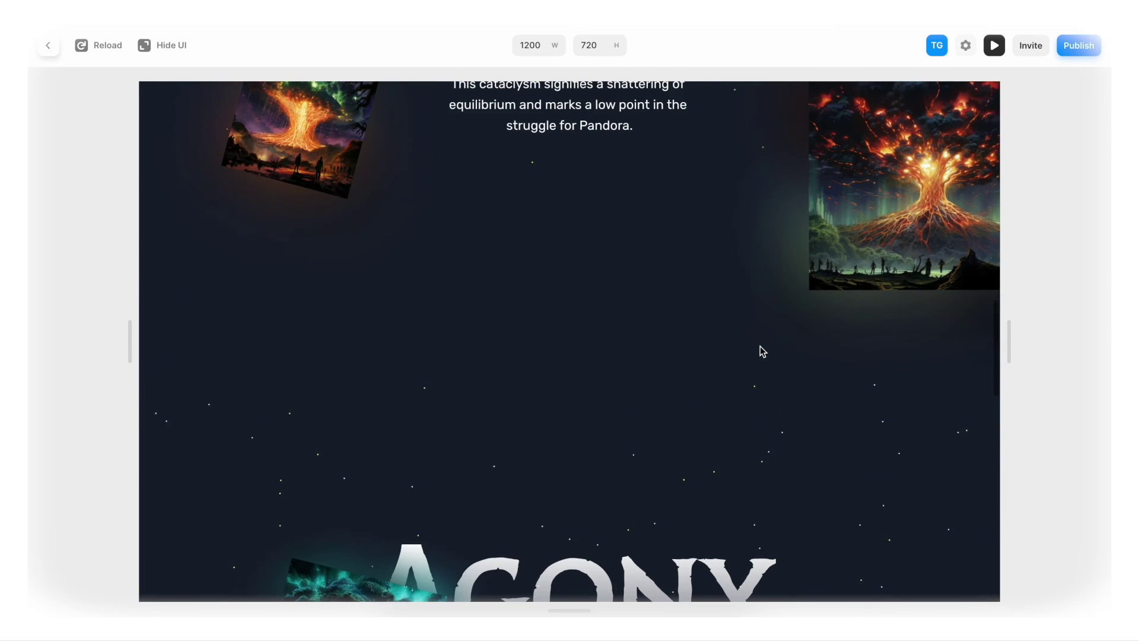
scroll(760, 347, down, 2)
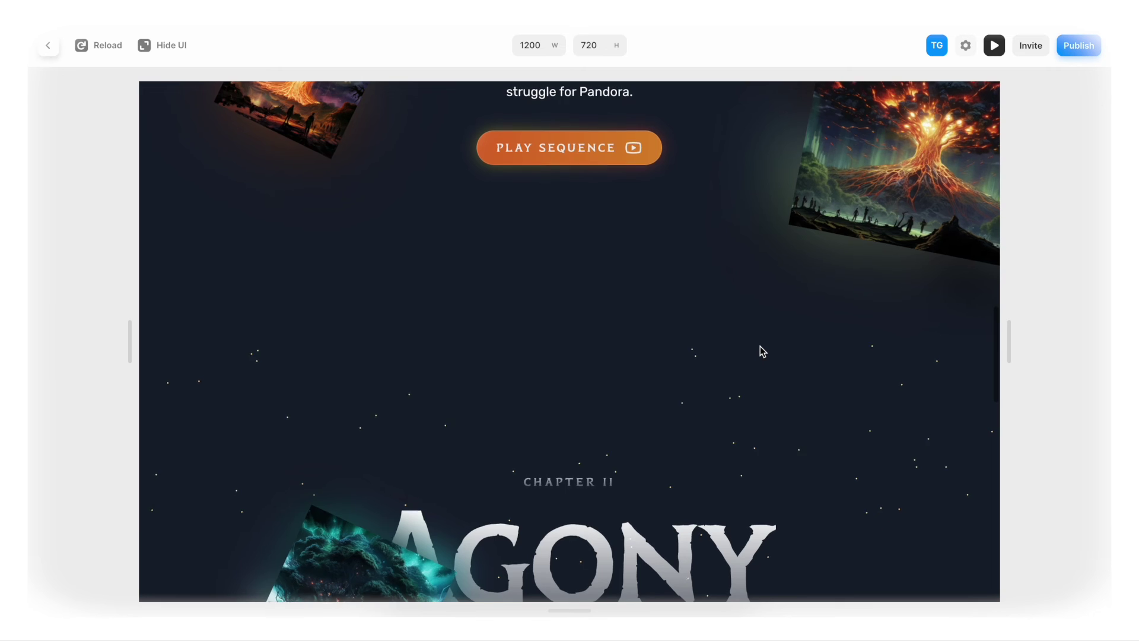
scroll(760, 347, up, 1)
scroll(761, 347, down, 1)
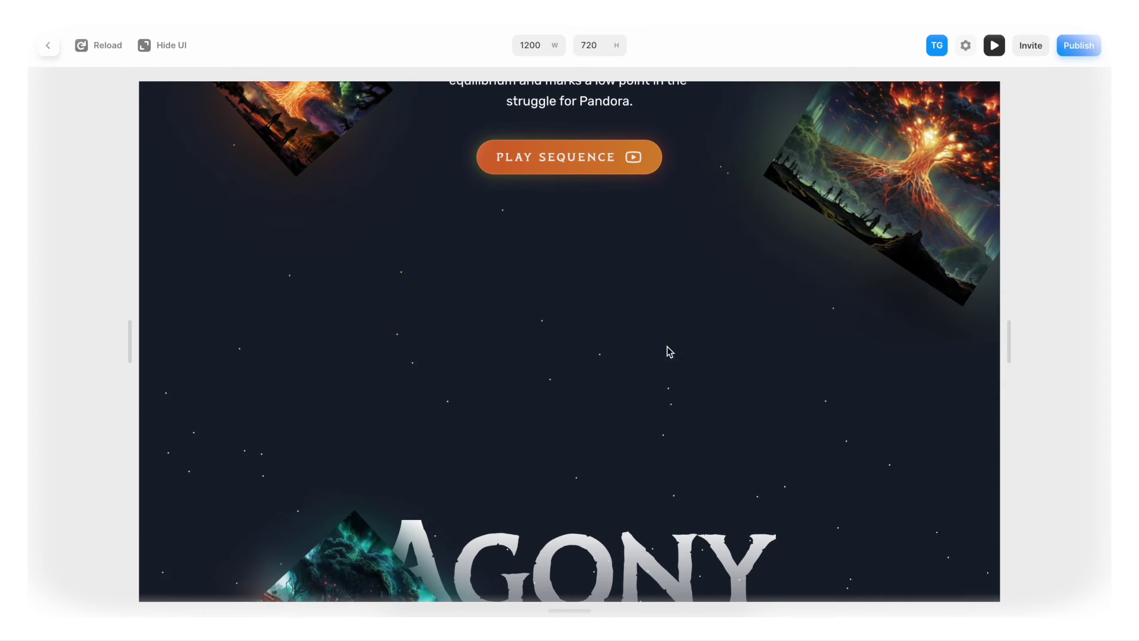
scroll(750, 360, down, 1)
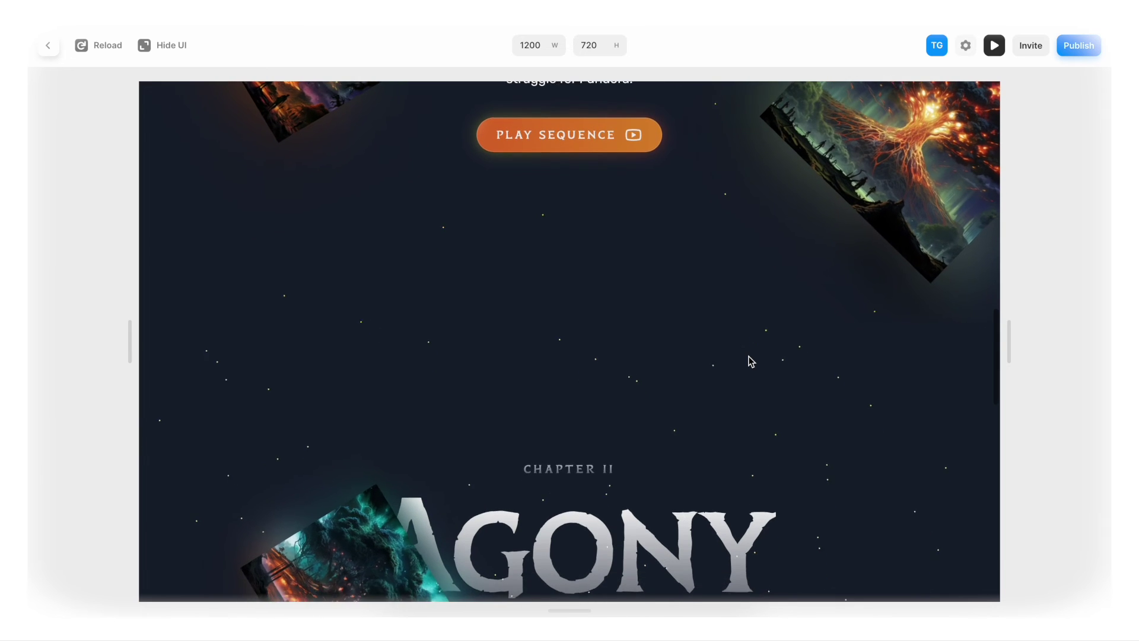
scroll(749, 356, up, 1)
scroll(749, 356, down, 1)
scroll(749, 357, up, 1)
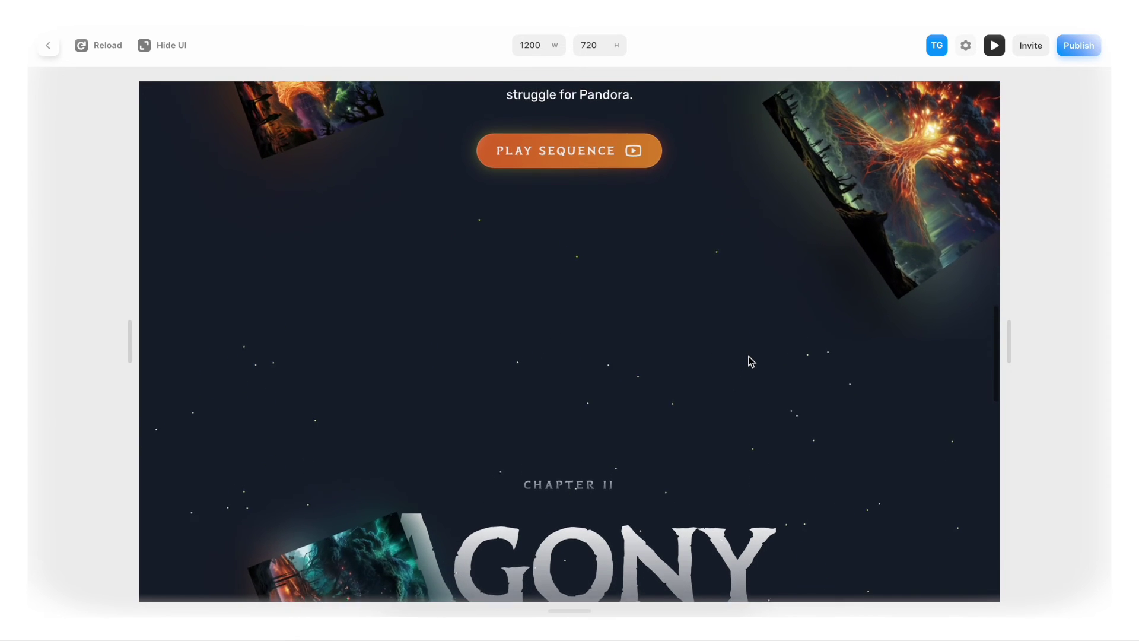
scroll(752, 361, up, 1)
scroll(752, 361, down, 1)
key(Escape)
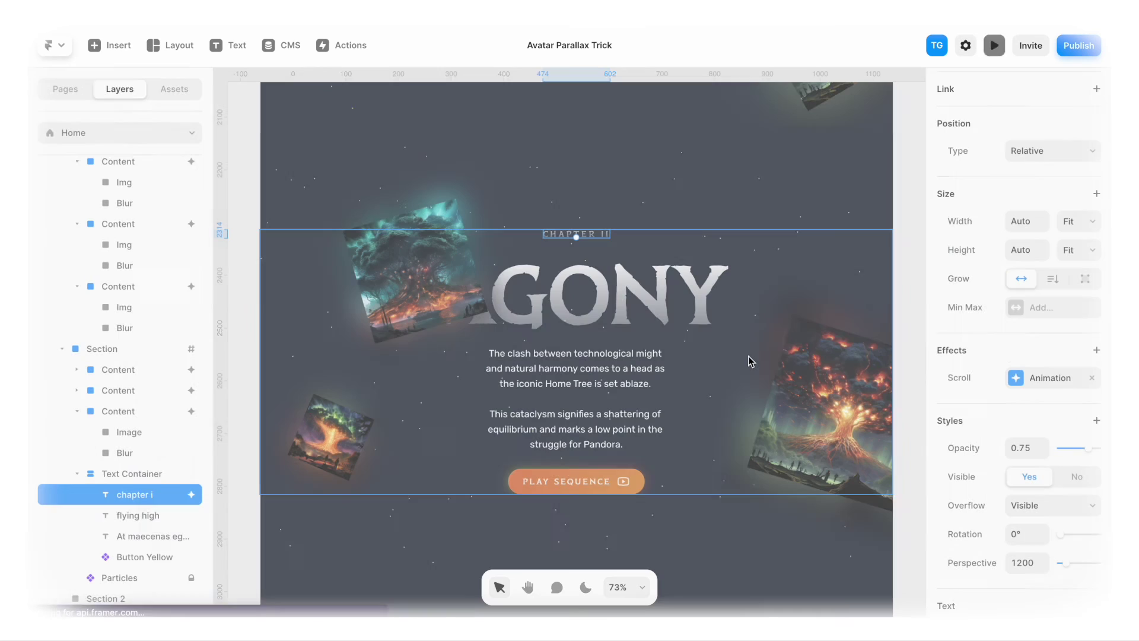
- Change the Chapter II text's Scroll Animation viewport to Bottom and preview when the text fades in and out during scrolling
click(1016, 381)
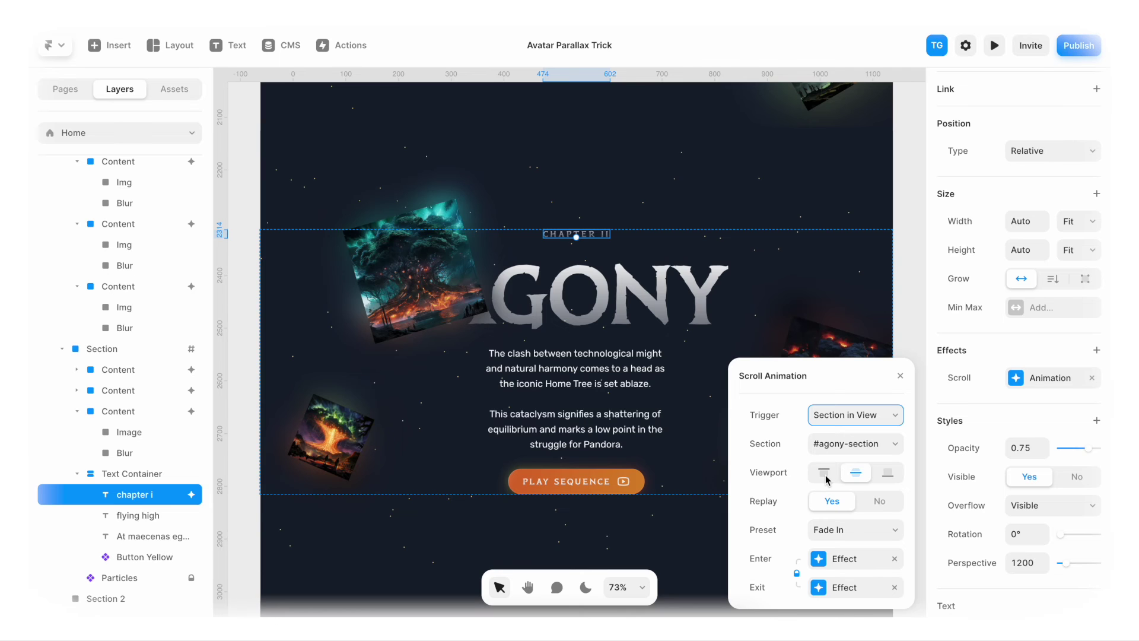
click(886, 474)
key(super+p)
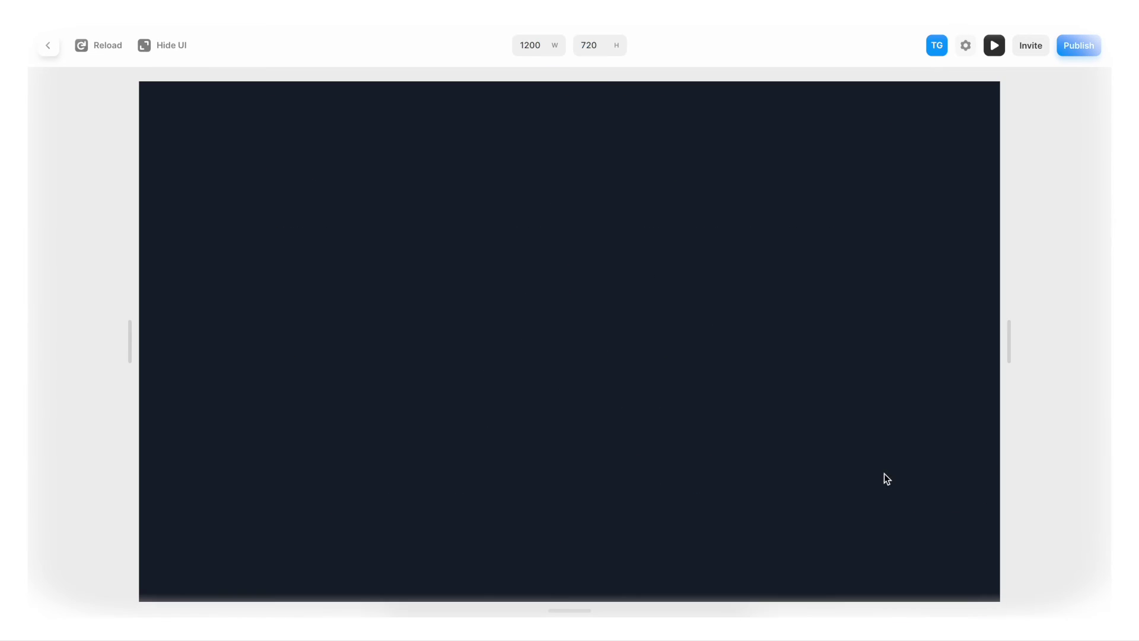
scroll(788, 321, down, 2)
scroll(788, 321, down, 5)
scroll(787, 321, down, 3)
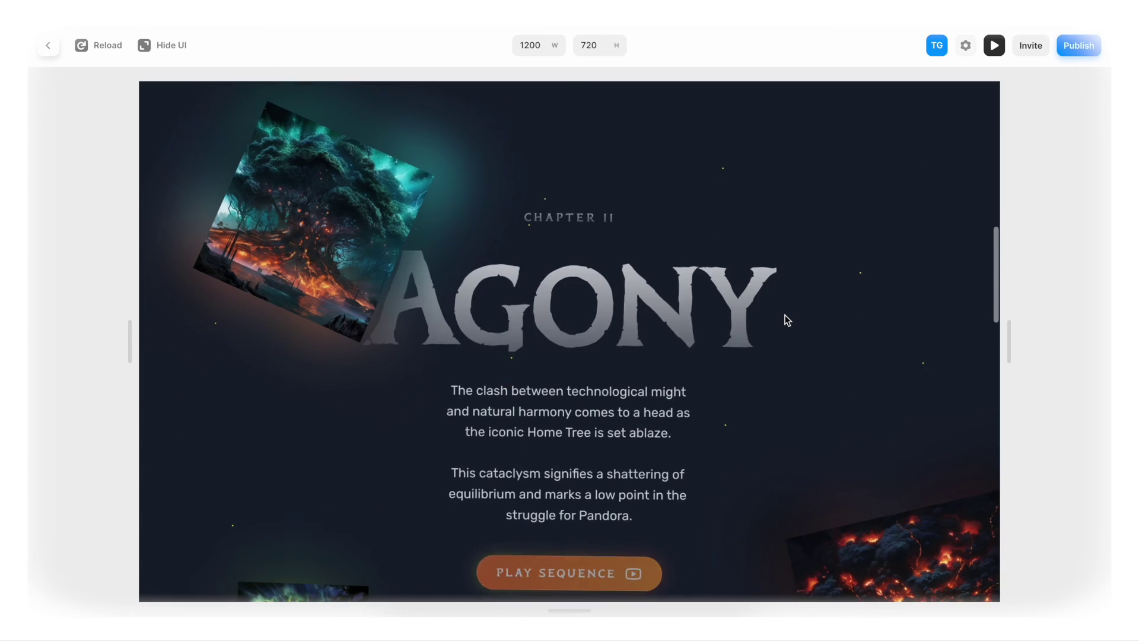
scroll(787, 320, down, 4)
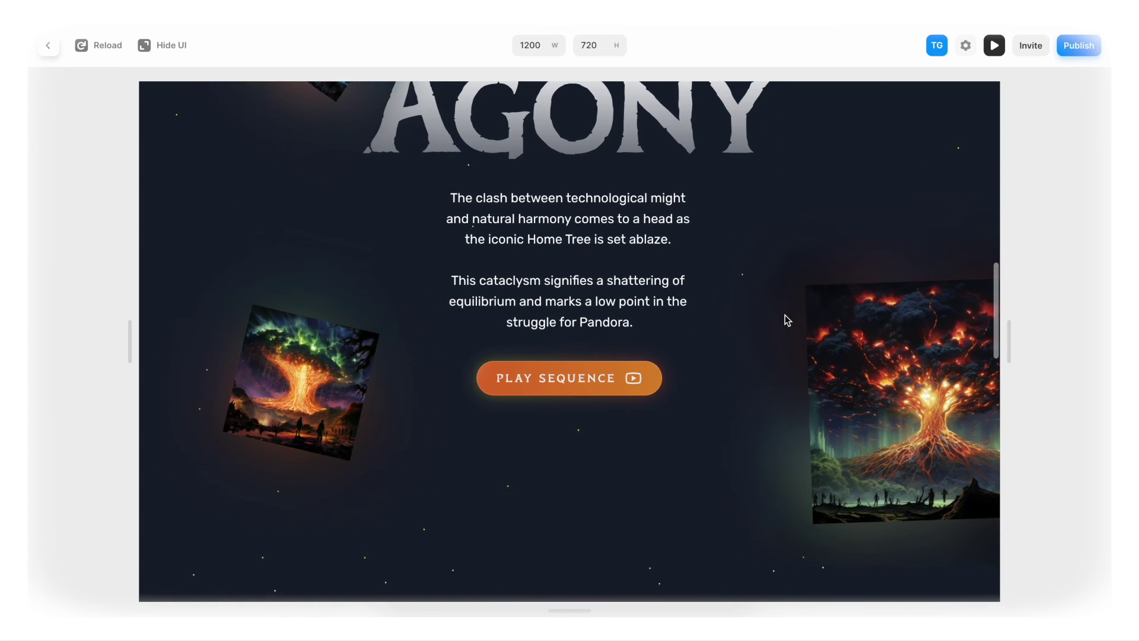
scroll(787, 320, down, 2)
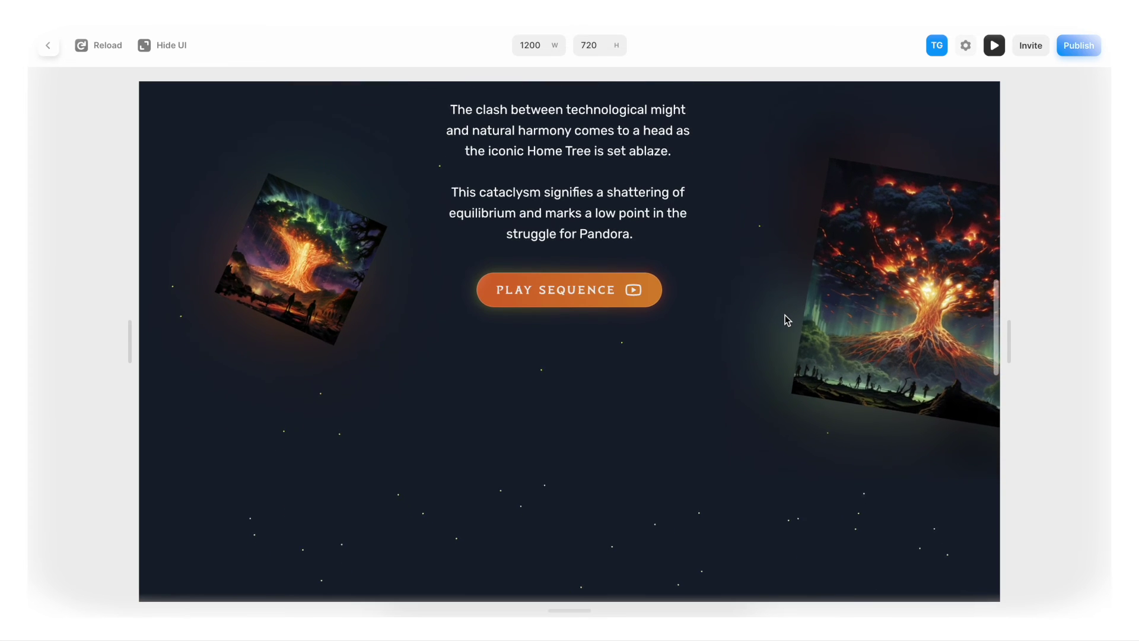
scroll(788, 320, up, 1)
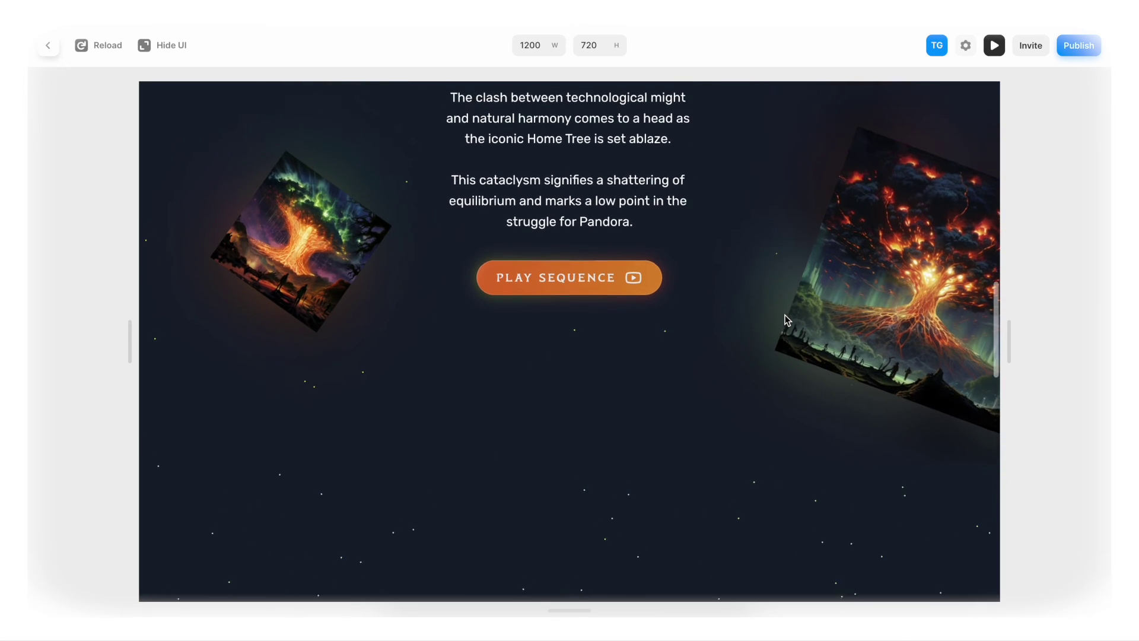
scroll(787, 320, down, 1)
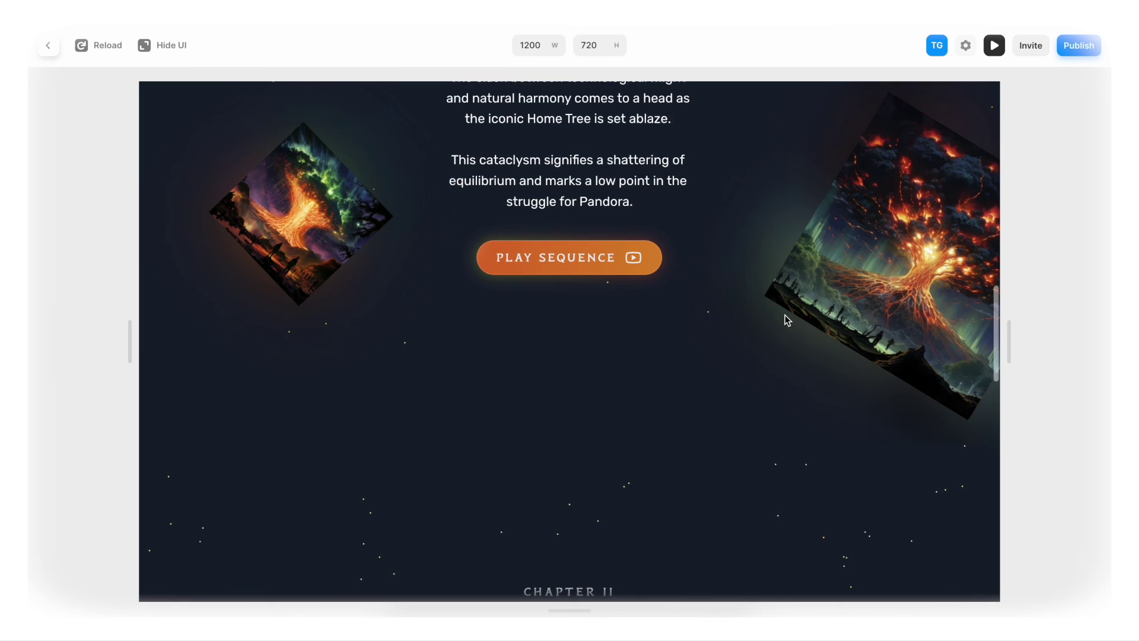
scroll(783, 318, up, 1)
scroll(783, 318, down, 1)
key(Escape)
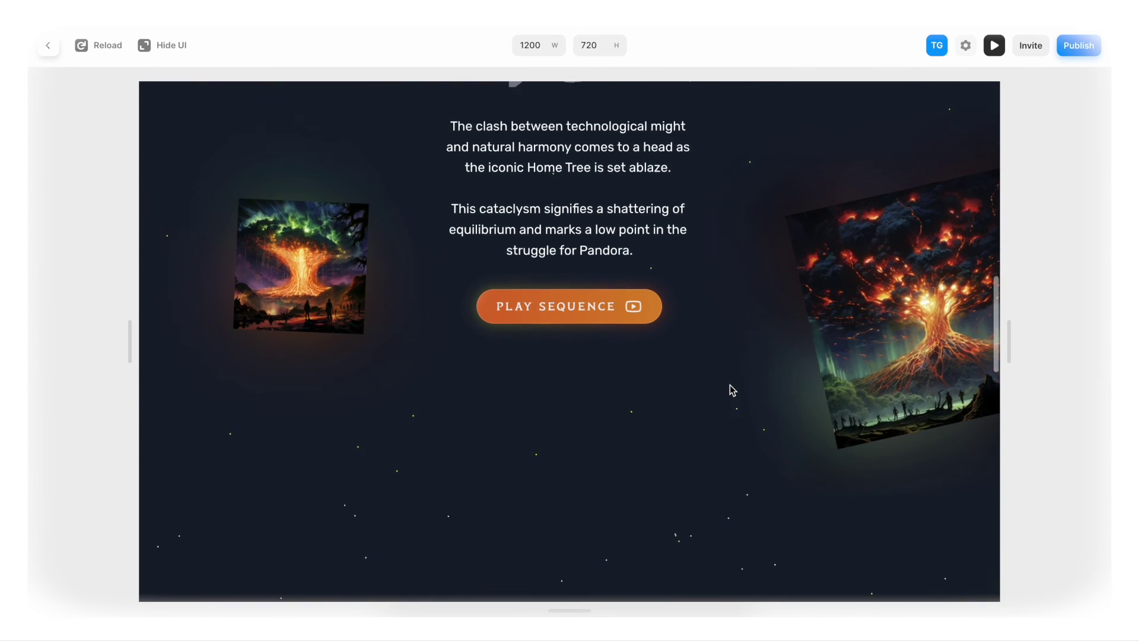
scroll(731, 385, down, 4)
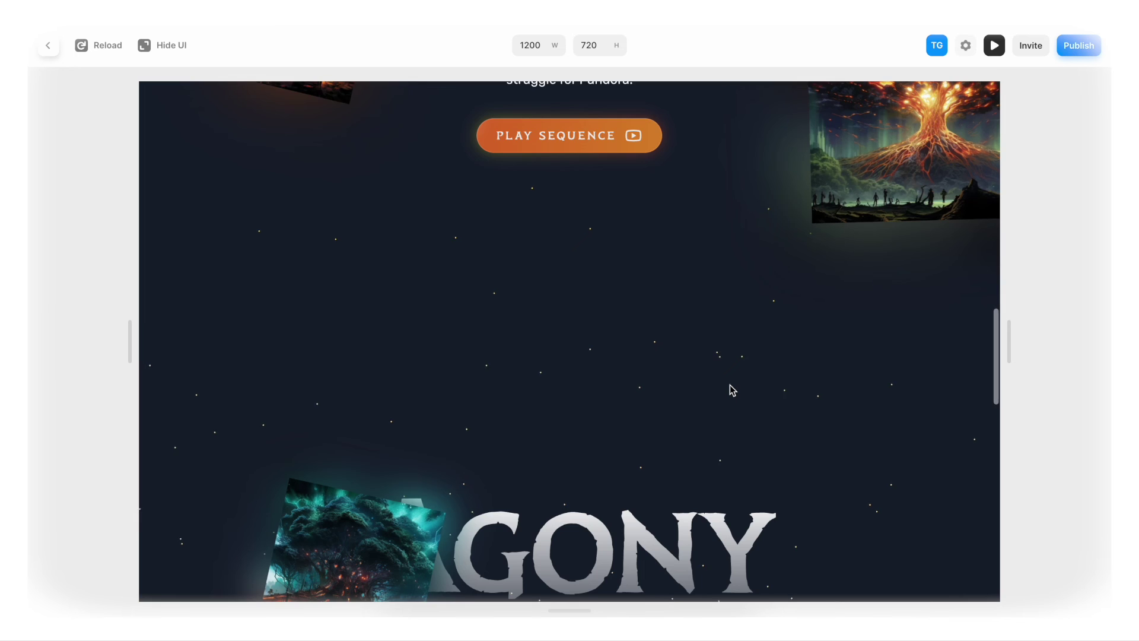
- Preview the Chapter II text's fade-in with the Top viewport setting, scrolling back and forth over the start of the Agony section
scroll(733, 390, down, 2)
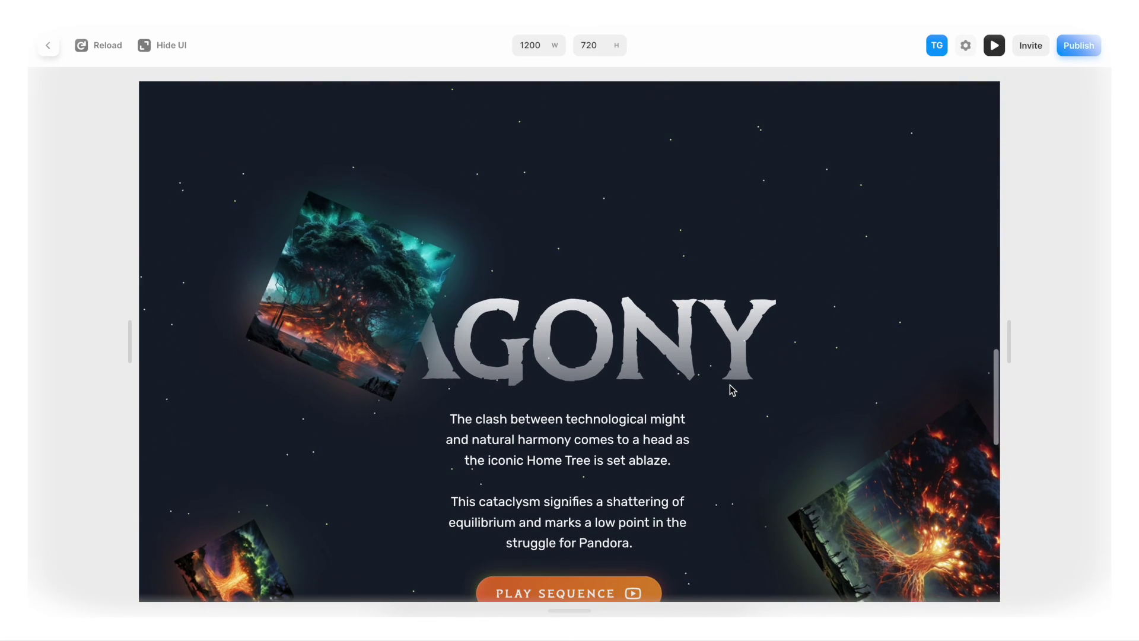
scroll(729, 384, up, 1)
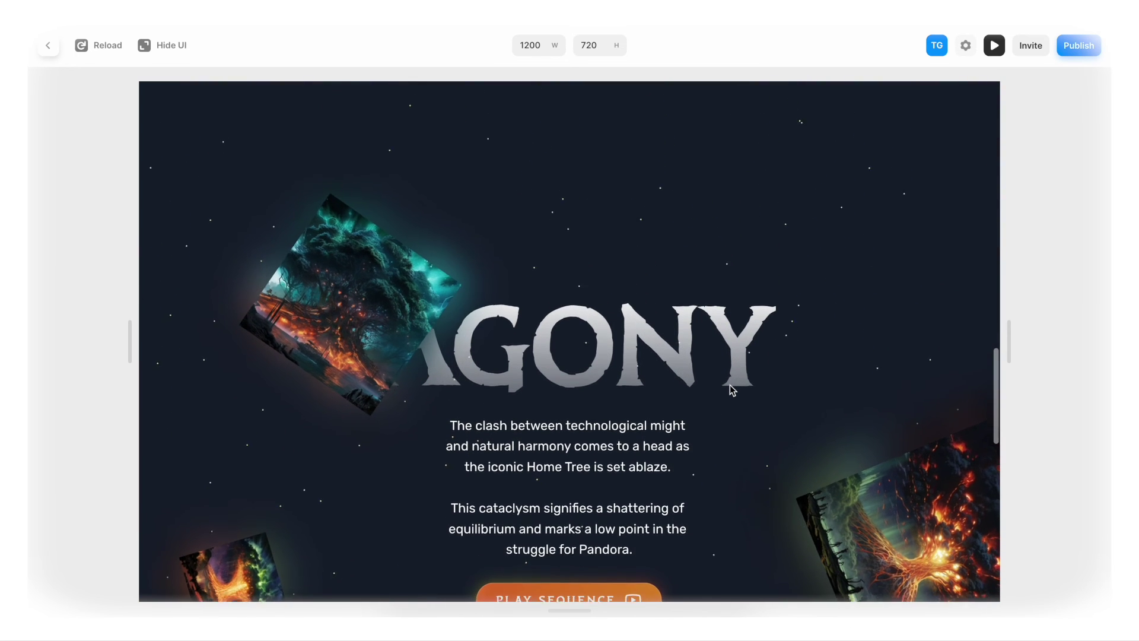
scroll(730, 384, down, 2)
scroll(730, 384, up, 2)
scroll(729, 385, down, 2)
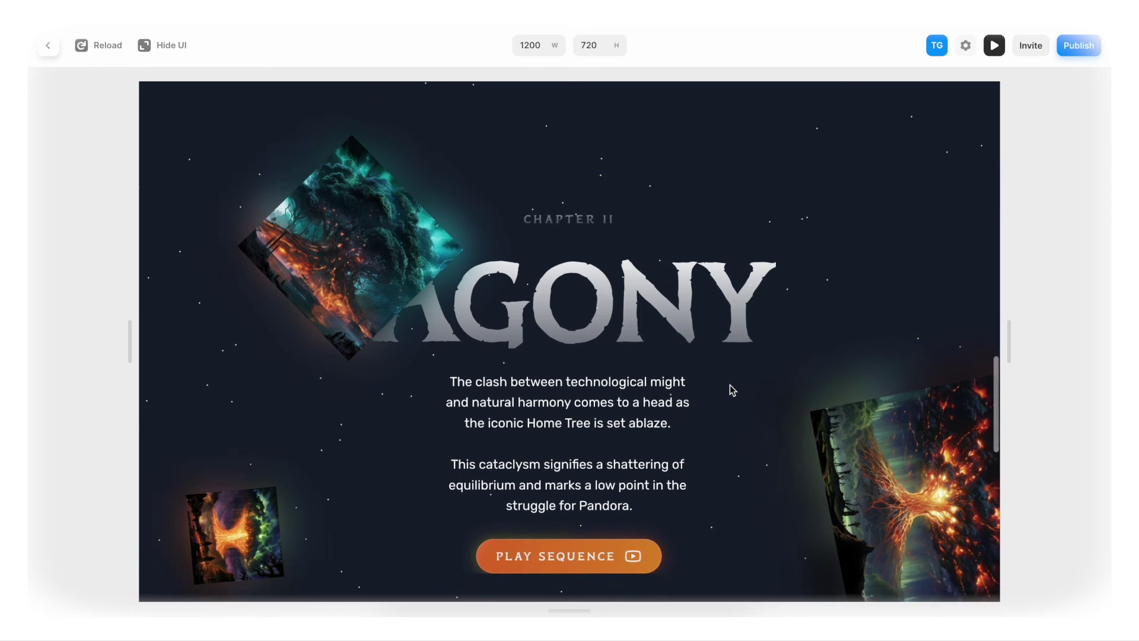
scroll(730, 385, up, 2)
scroll(730, 385, down, 2)
key(Escape)
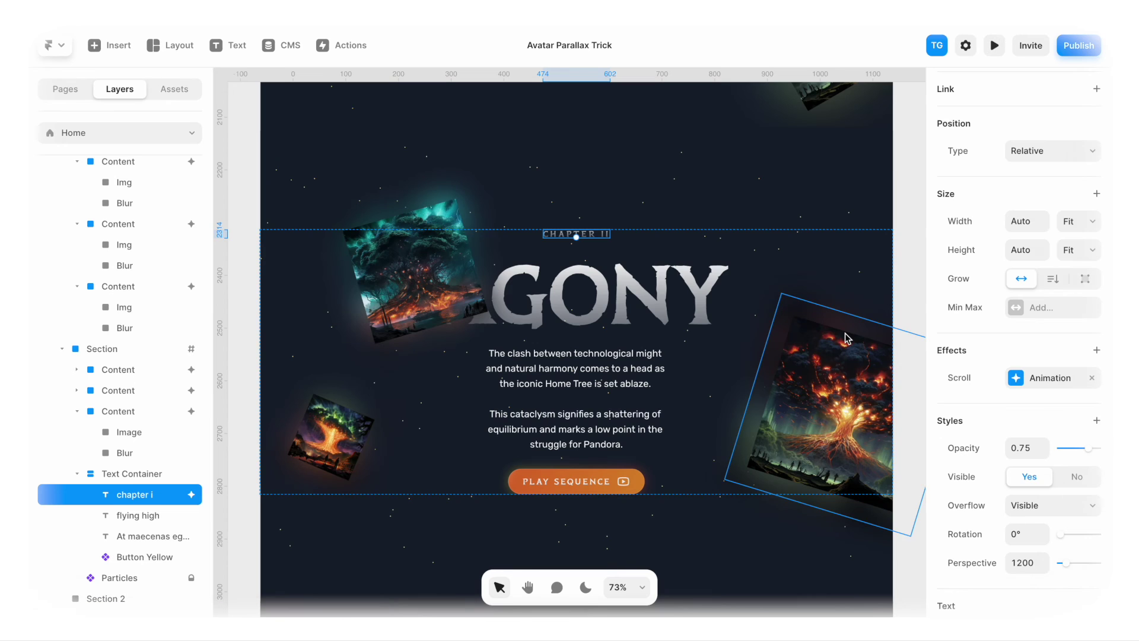
- Set the Chapter II text's Enter & Exit scroll effect to a rotation of 3 and a Y offset of 16, keeping the Spring transition
click(1012, 379)
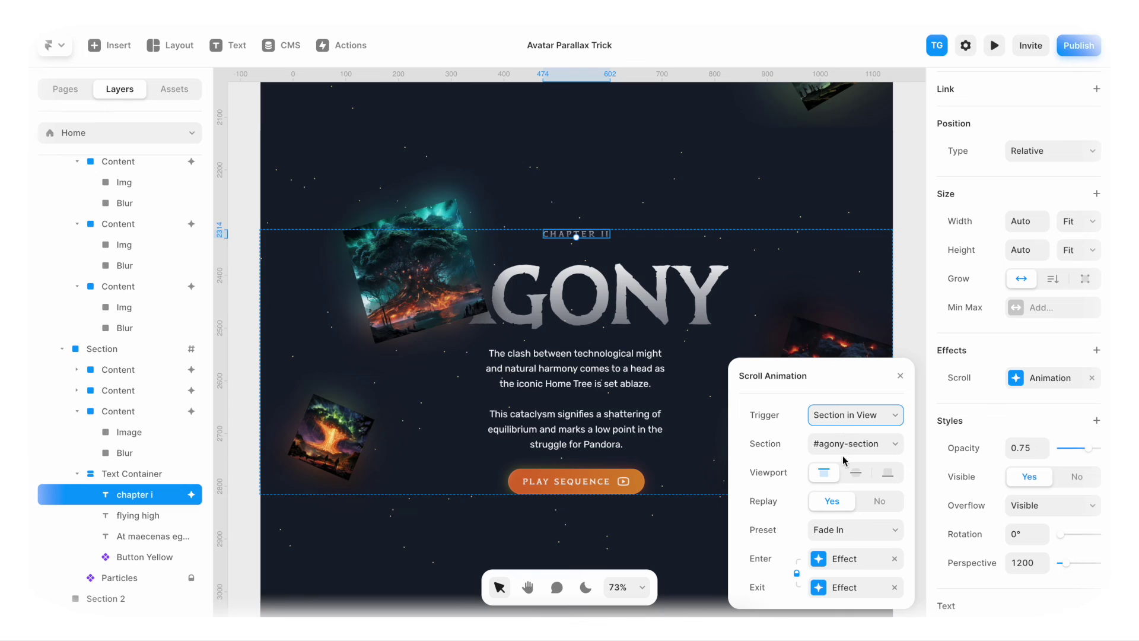
click(819, 557)
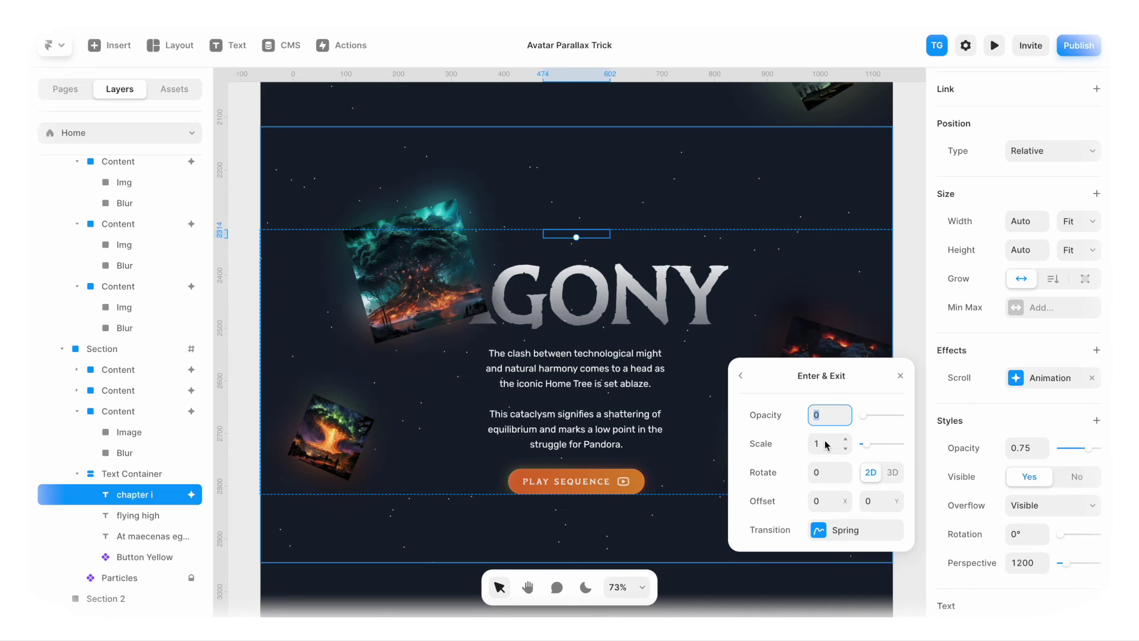
click(741, 375)
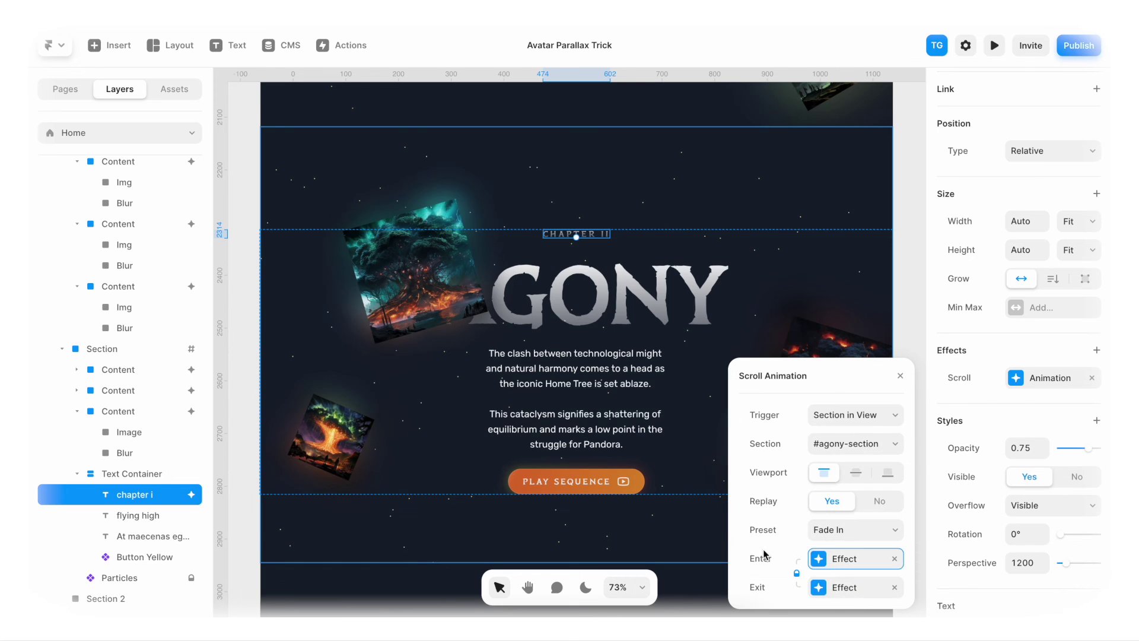
click(821, 561)
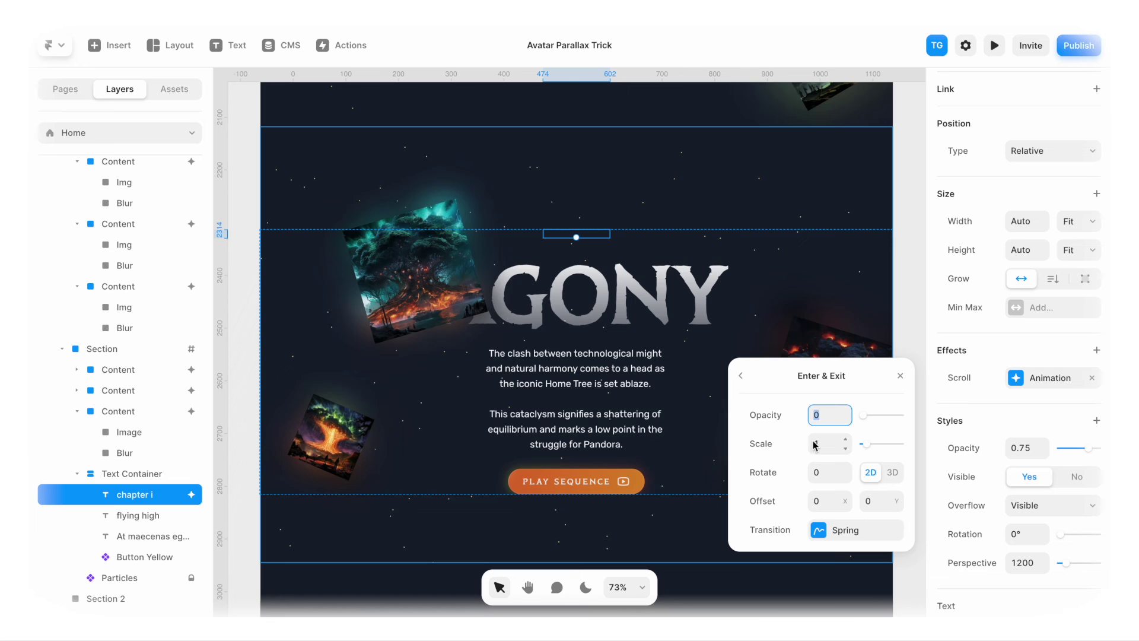
click(822, 475)
text(3)
click(876, 505)
text(11)
click(830, 530)
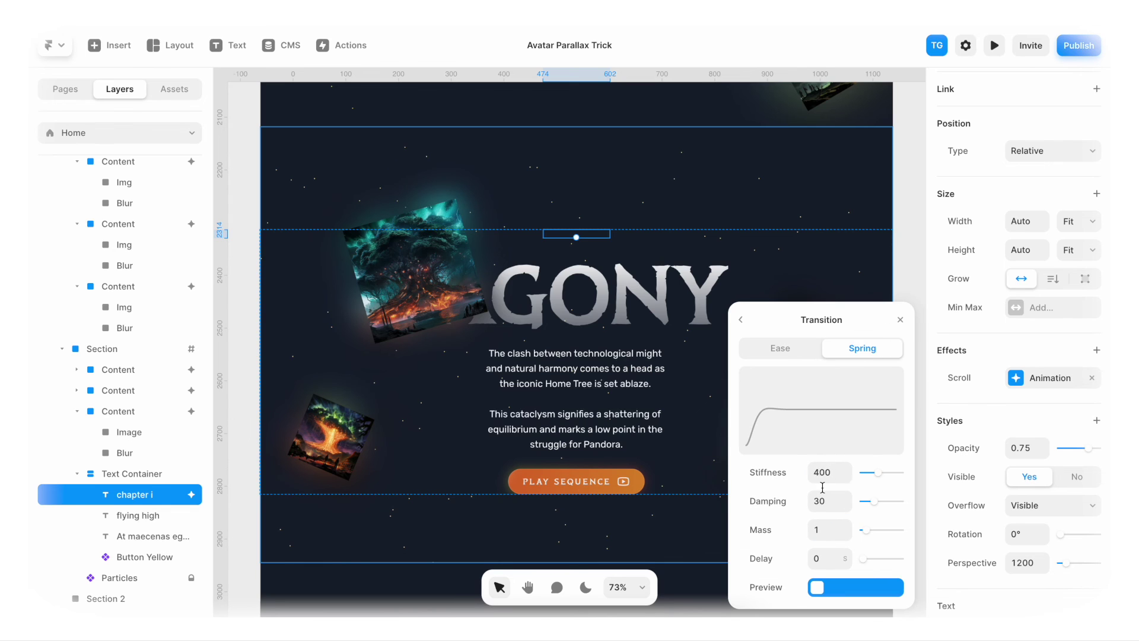
click(741, 319)
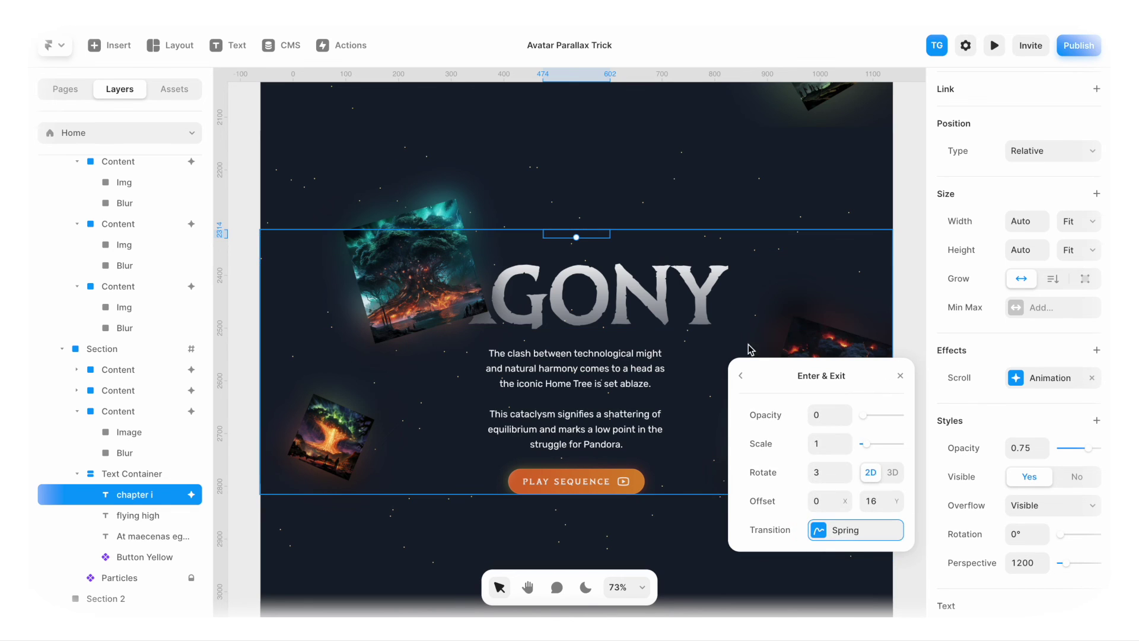
click(742, 374)
click(721, 369)
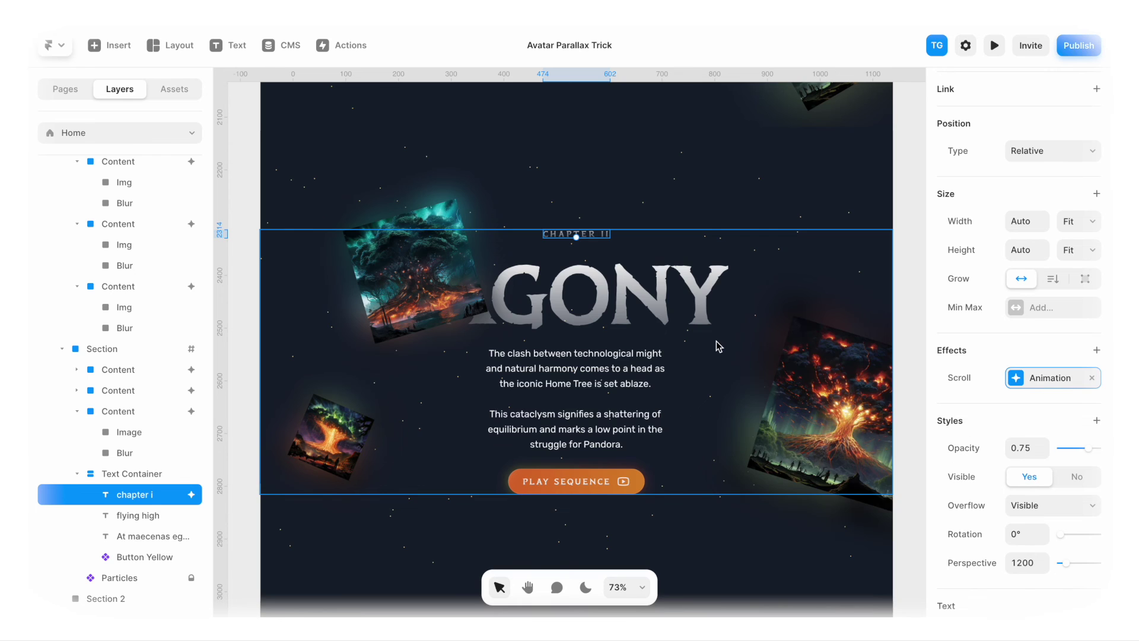
- Preview the rotated and offset Chapter II text entering and exiting while scrolling around the Agony section
key(super+p)
scroll(717, 341, down, 3)
scroll(716, 342, down, 10)
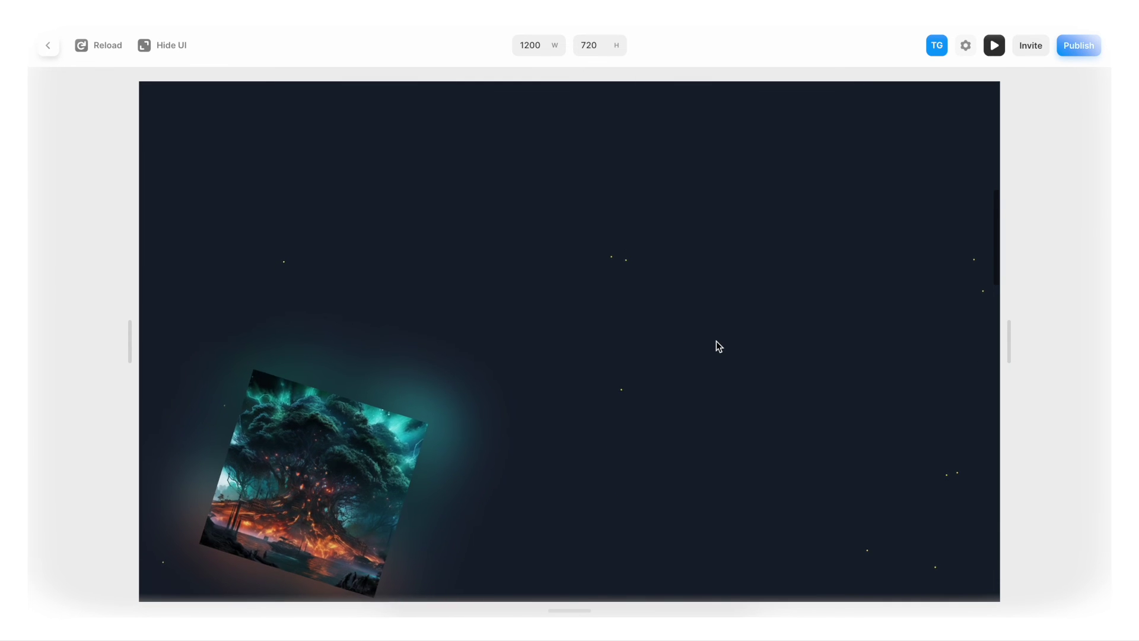
scroll(718, 347, down, 10)
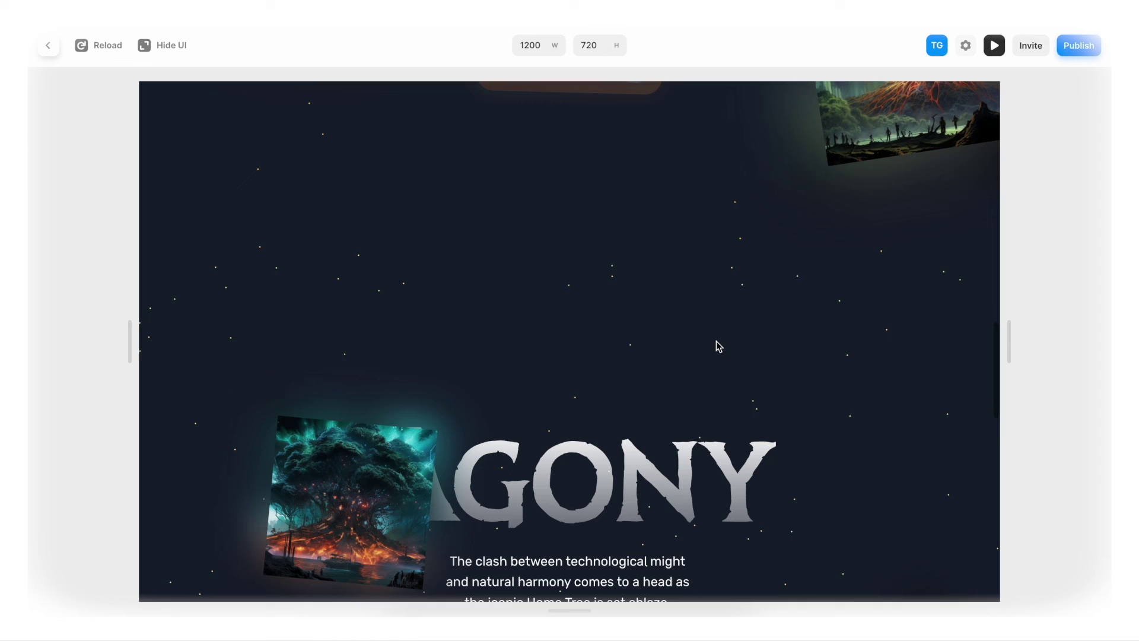
scroll(716, 342, down, 3)
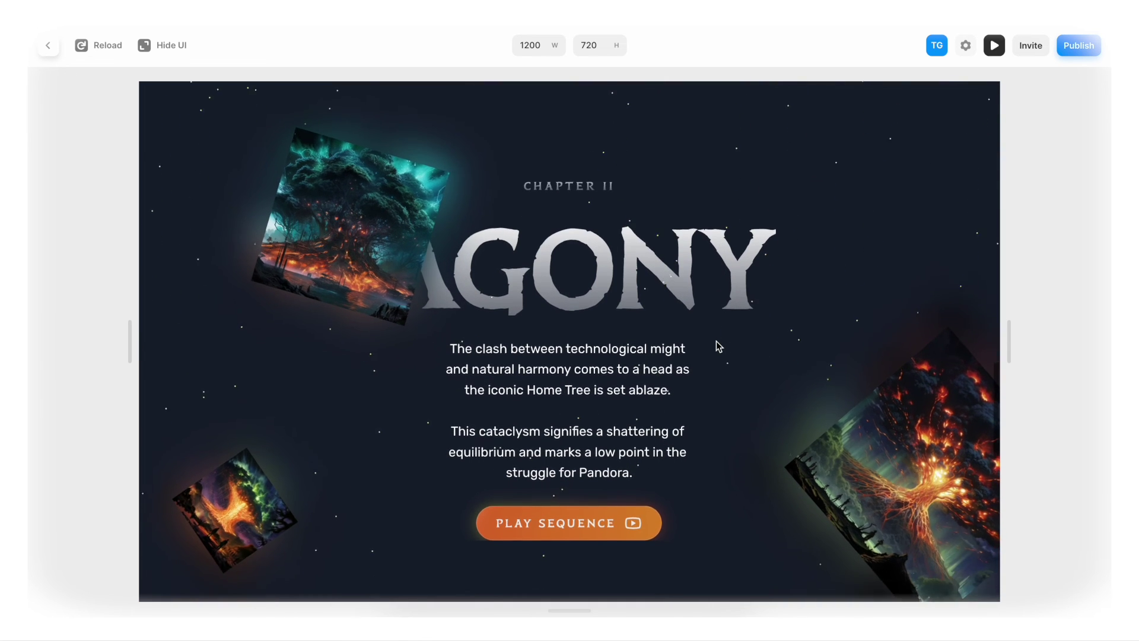
scroll(717, 342, up, 3)
scroll(717, 342, down, 2)
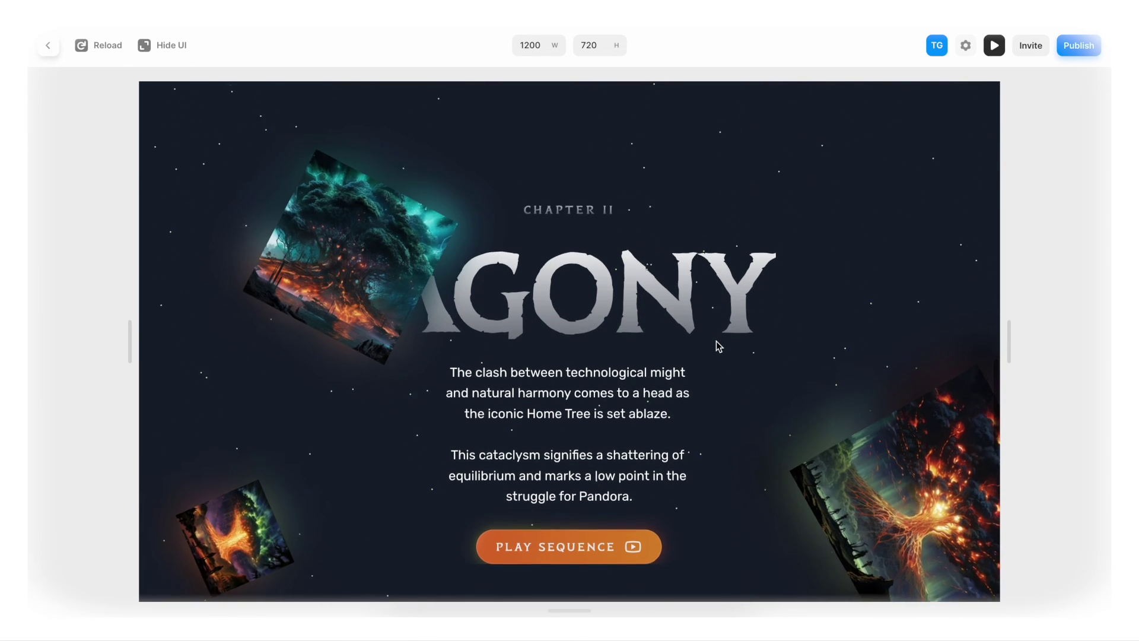
scroll(716, 342, up, 2)
scroll(717, 342, down, 2)
key(Escape)
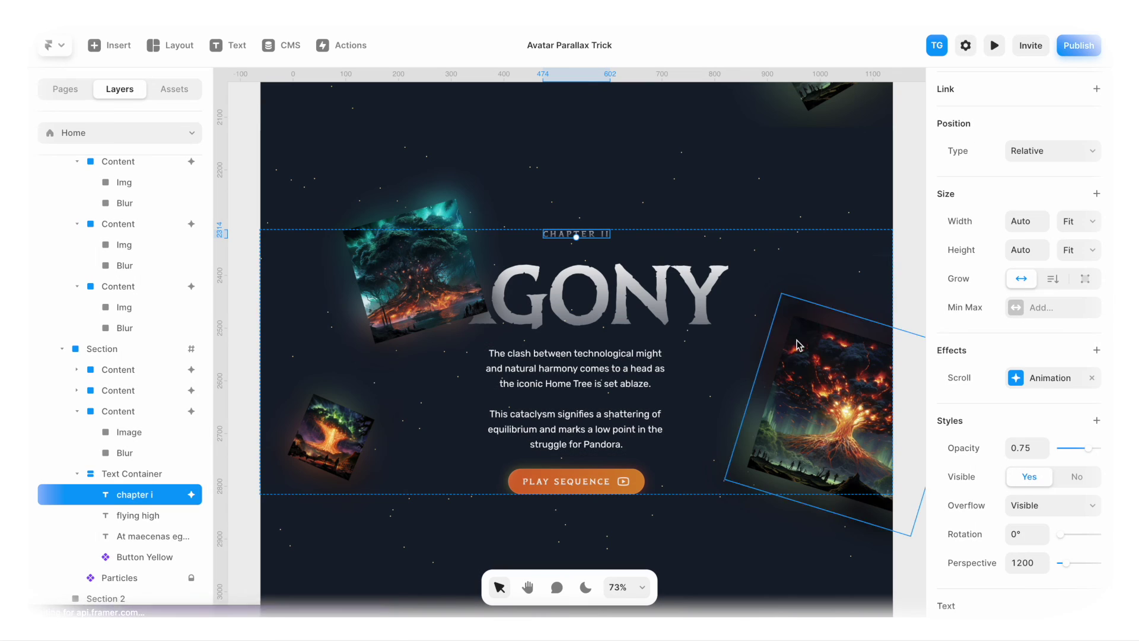
- Copy the Scroll Animation effect from the Chapter II text
right_click(1018, 382)
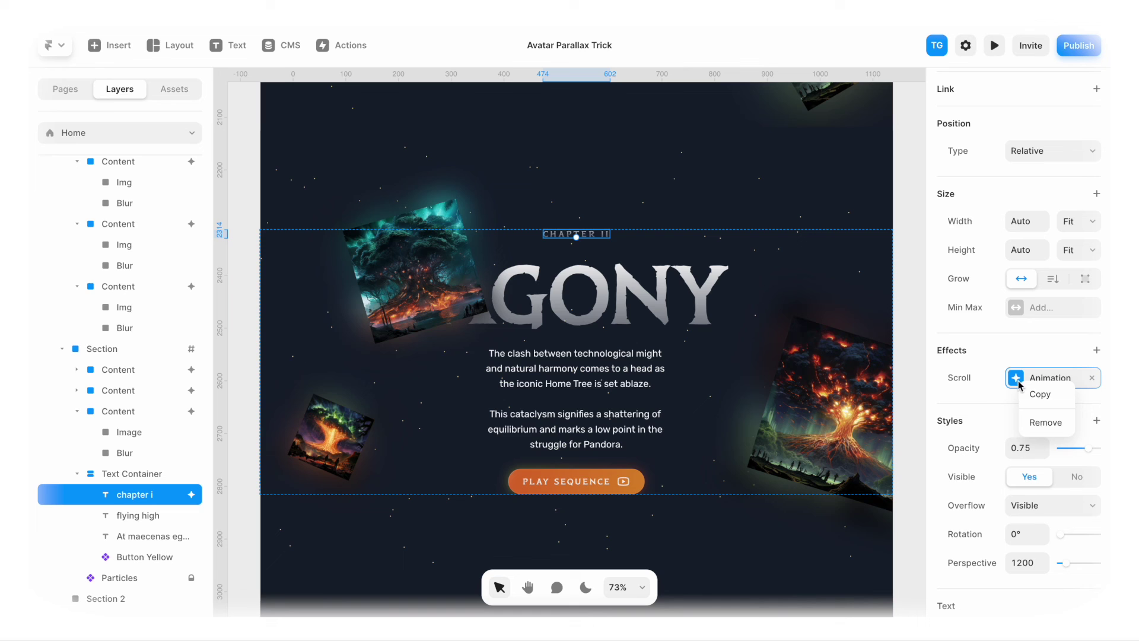
click(1033, 394)
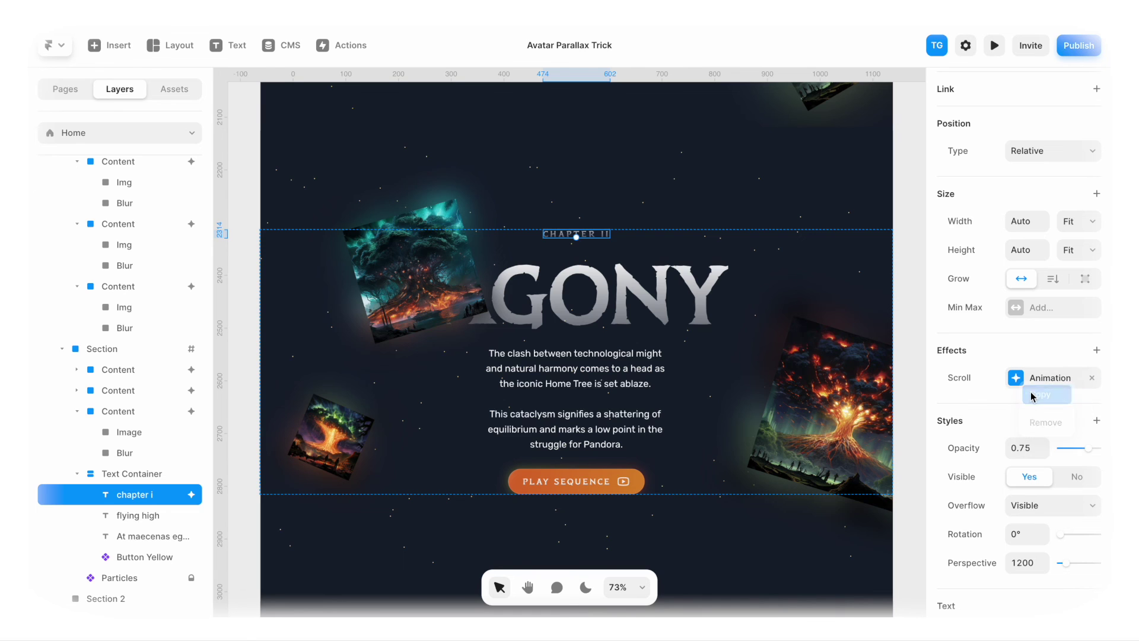
- Paste the copied scroll effect onto the Agony title, the description paragraph and the Play Sequence button together
click(653, 324)
shift+click(640, 370)
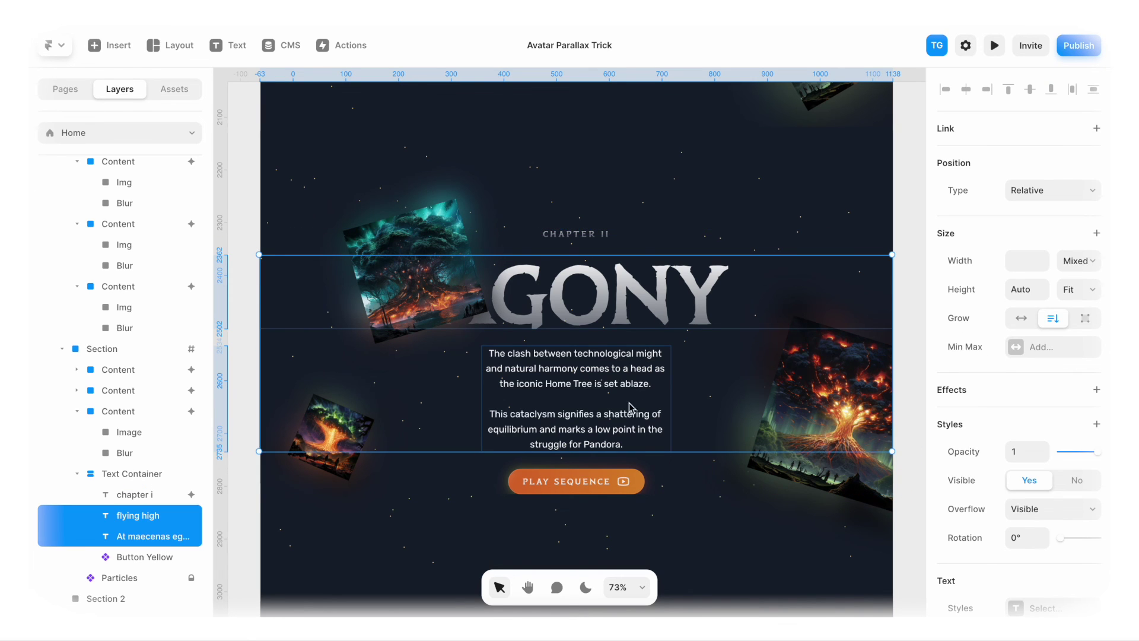
shift+click(629, 481)
right_click(631, 386)
mouse_move(648, 398)
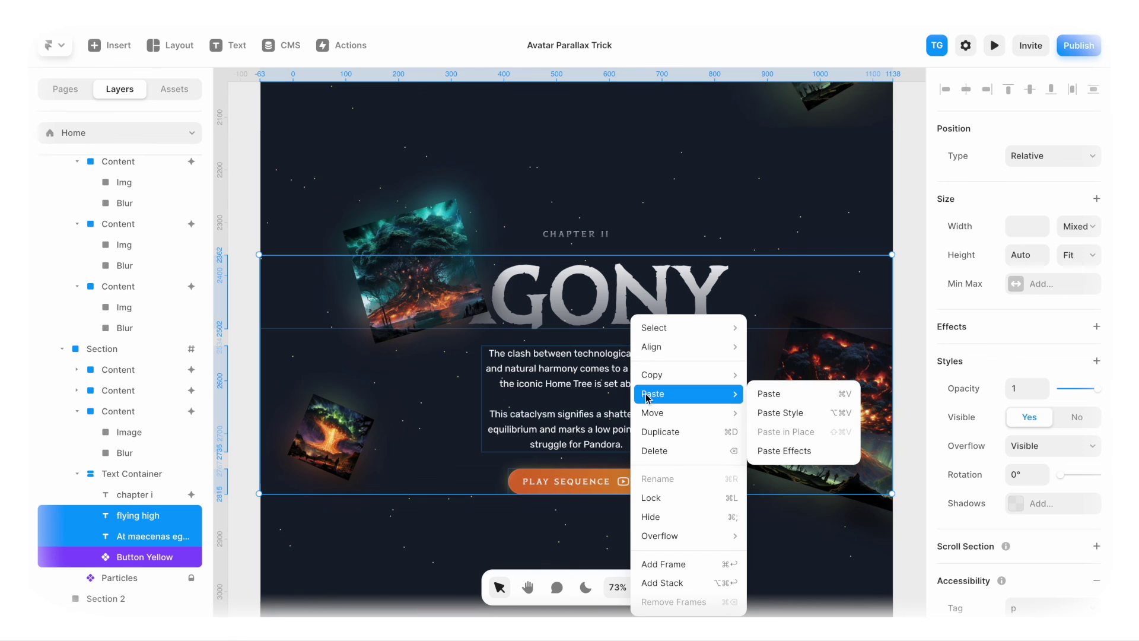
click(792, 454)
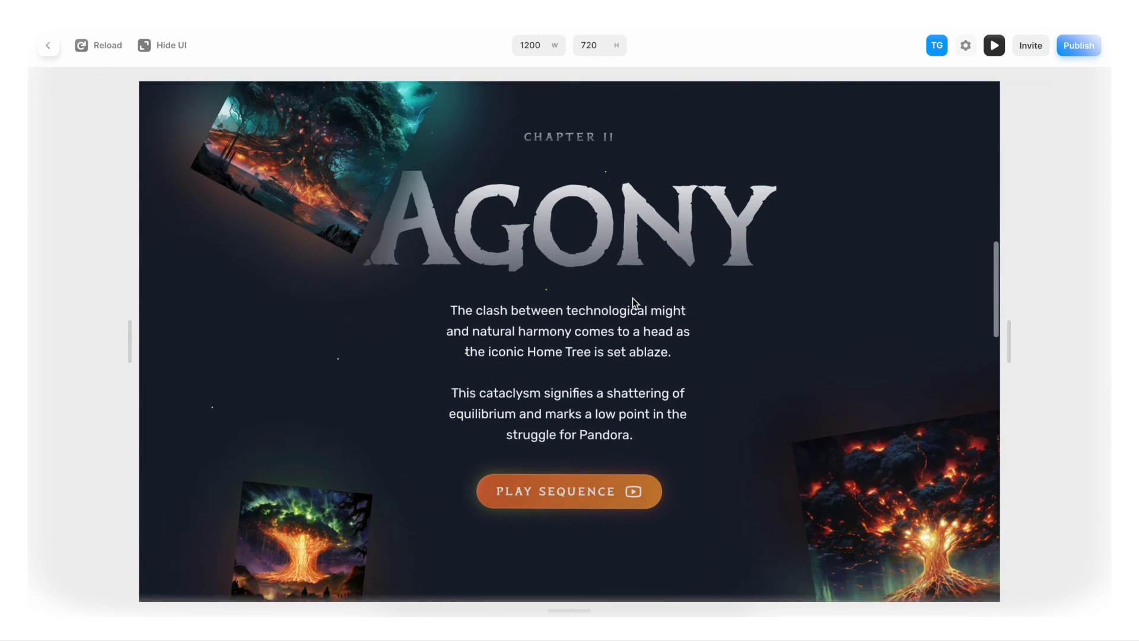
- Preview all the Agony text elements and the button entering and exiting, scrolling back and forth over the section start
scroll(632, 300, down, 5)
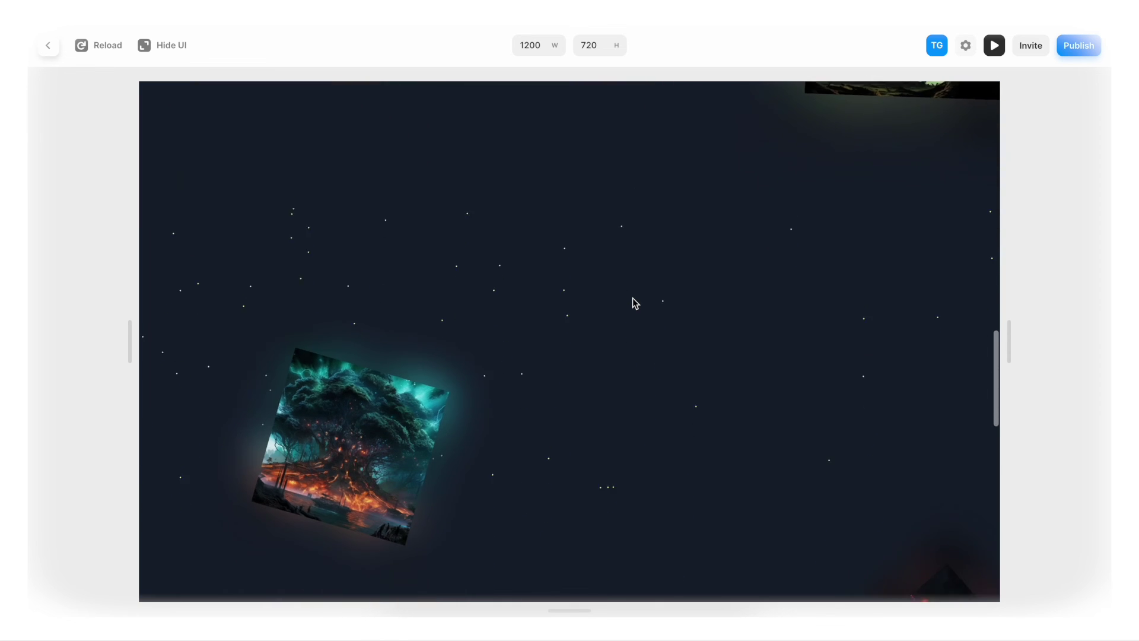
scroll(633, 302, down, 5)
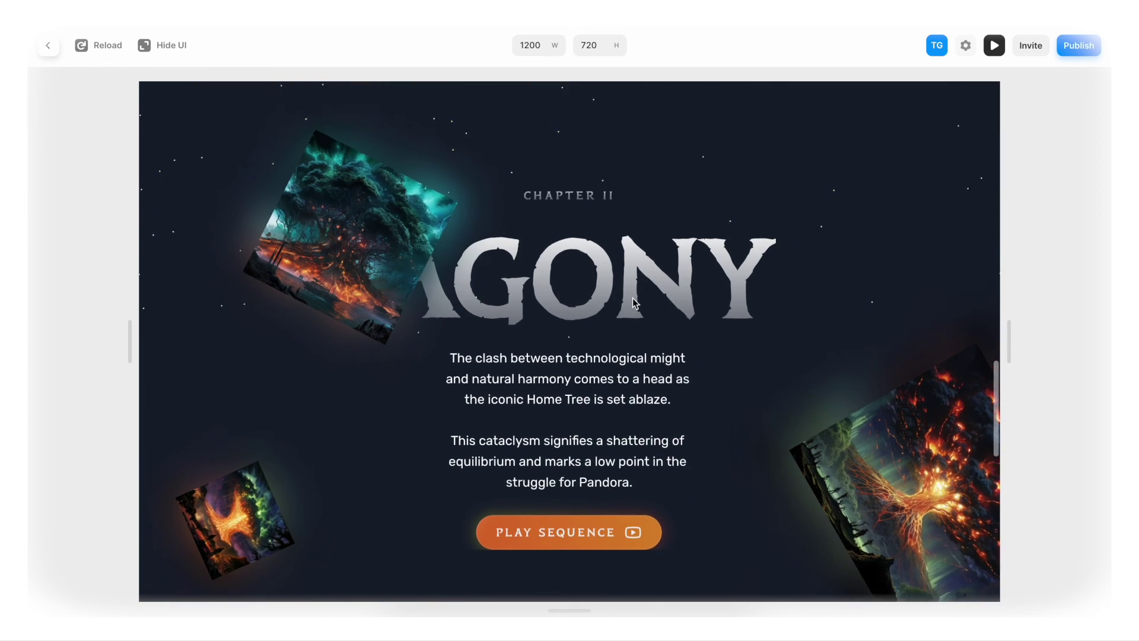
scroll(633, 297, up, 2)
scroll(632, 298, down, 2)
scroll(633, 298, up, 2)
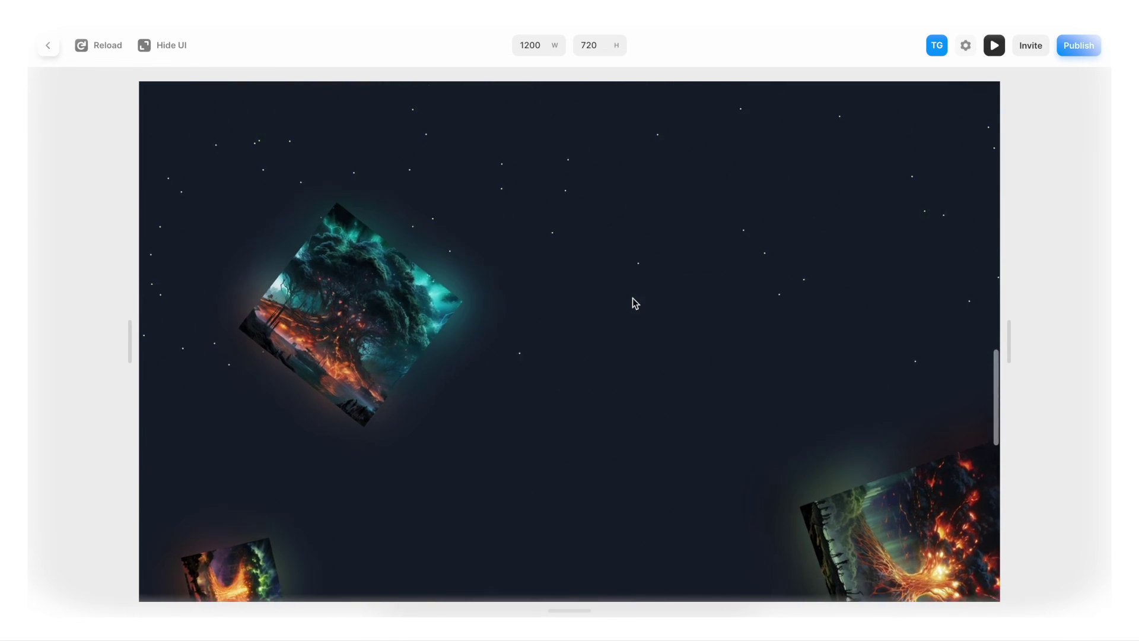
scroll(633, 297, down, 2)
scroll(633, 298, up, 2)
scroll(633, 298, down, 2)
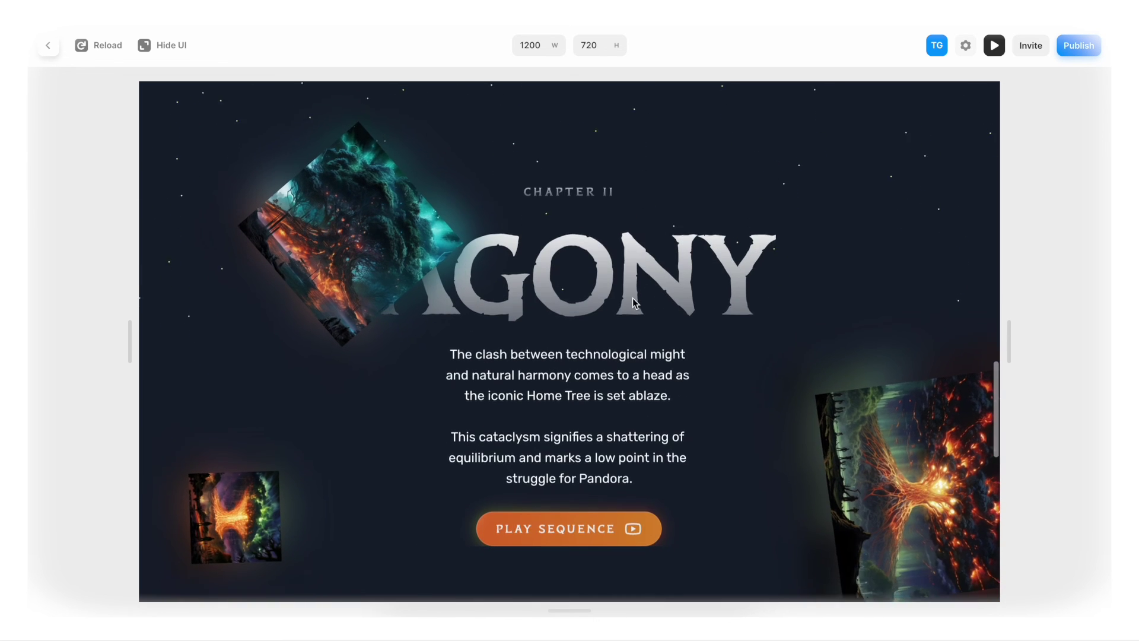
scroll(633, 298, up, 2)
scroll(632, 298, down, 2)
scroll(632, 298, up, 3)
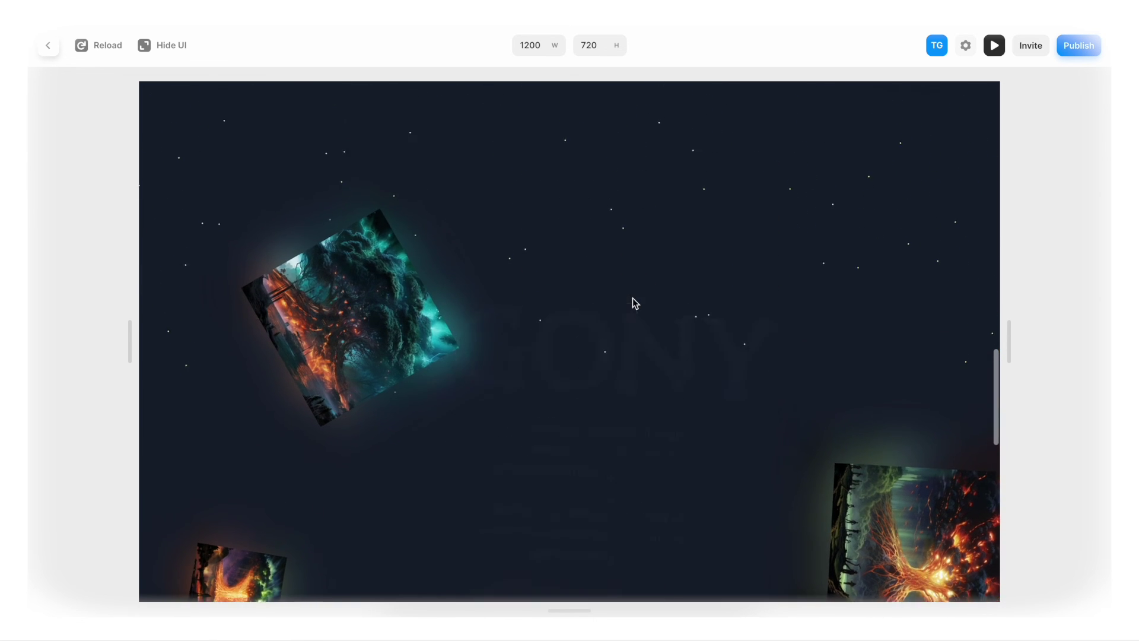
scroll(632, 299, down, 2)
scroll(632, 299, up, 2)
scroll(633, 299, down, 2)
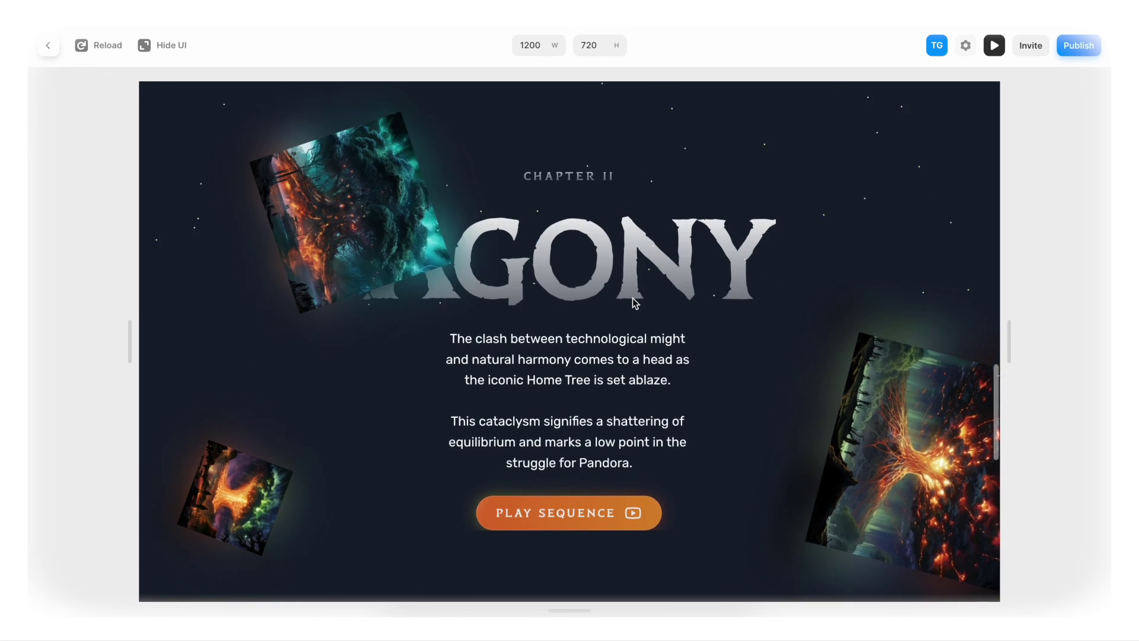
scroll(634, 302, up, 3)
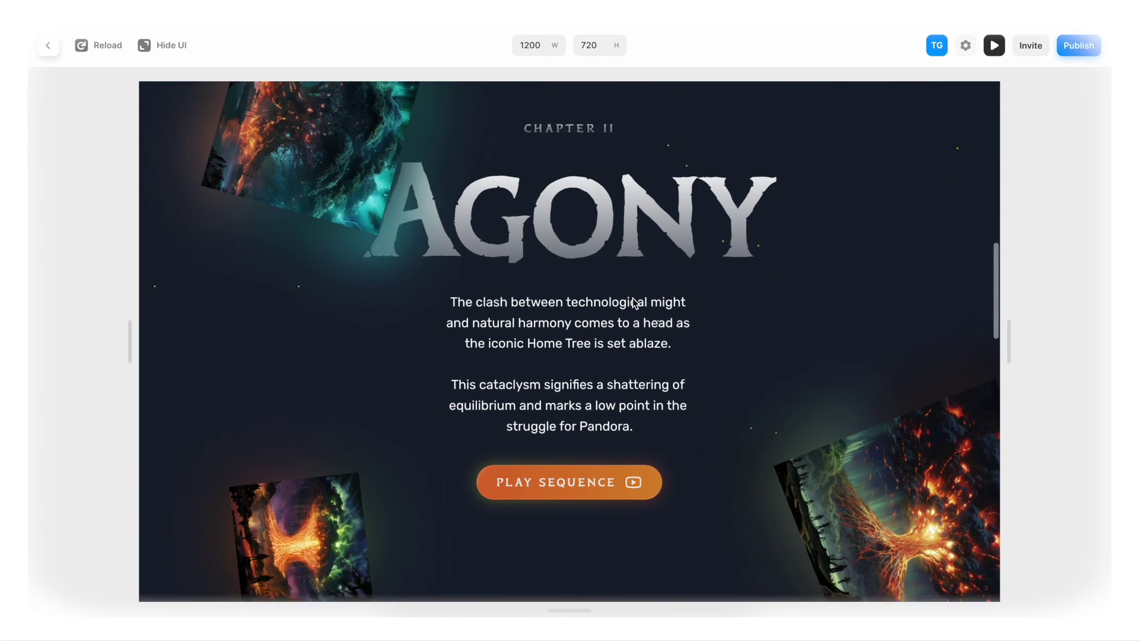
scroll(634, 303, down, 3)
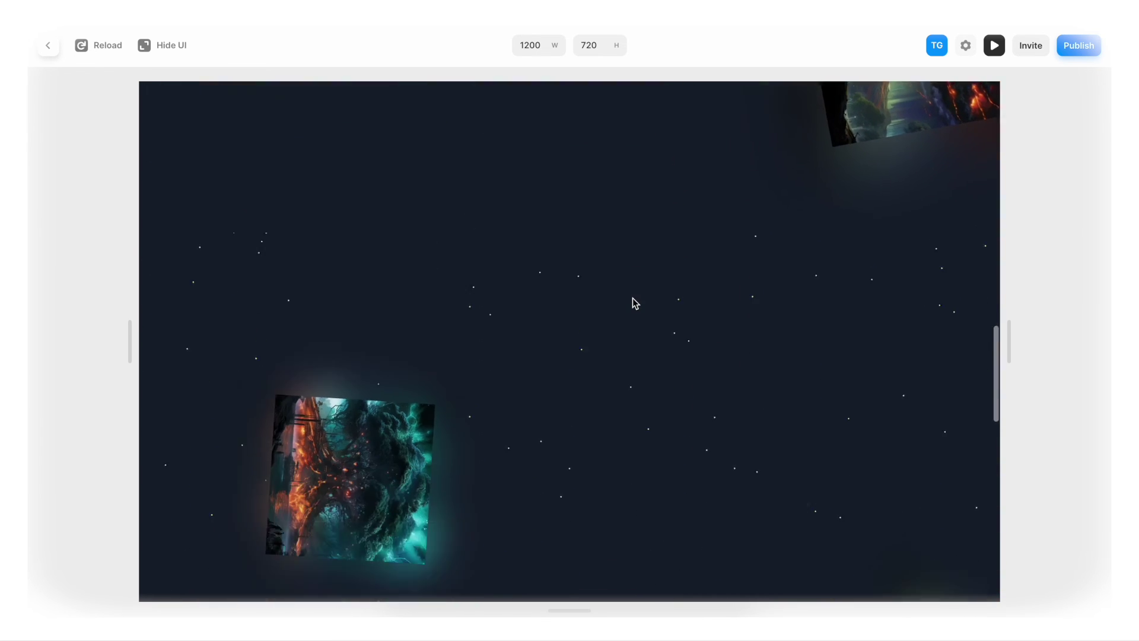
scroll(633, 302, down, 2)
key(Escape)
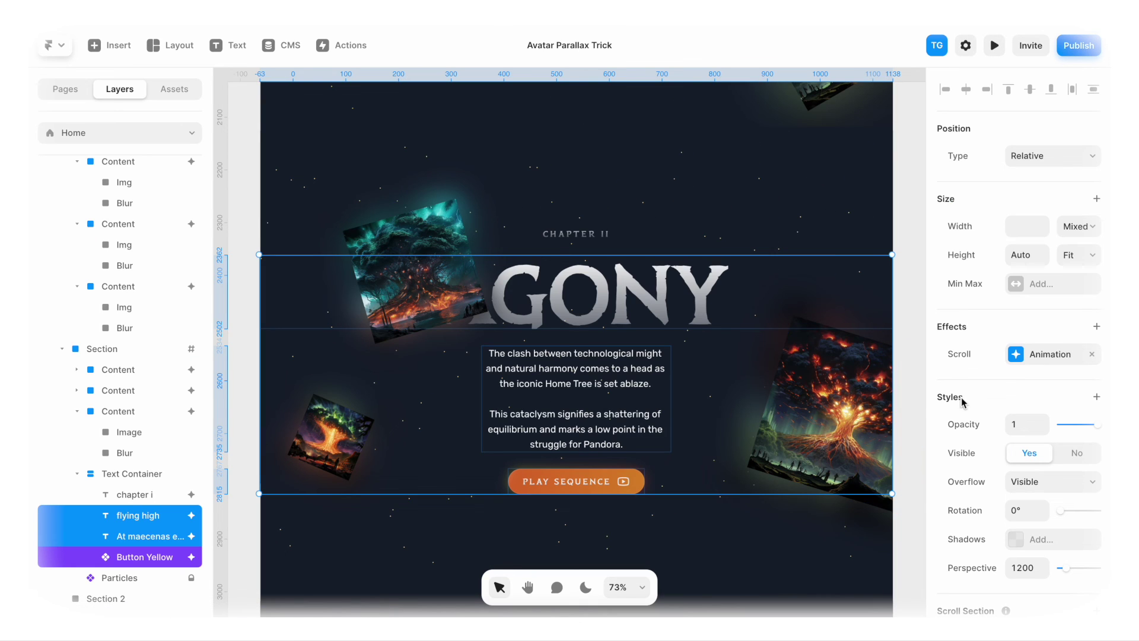
- For all four elements in the Agony text container, set the Enter & Exit Spring transition to damping 90 and stiffness 300
shift+click(554, 234)
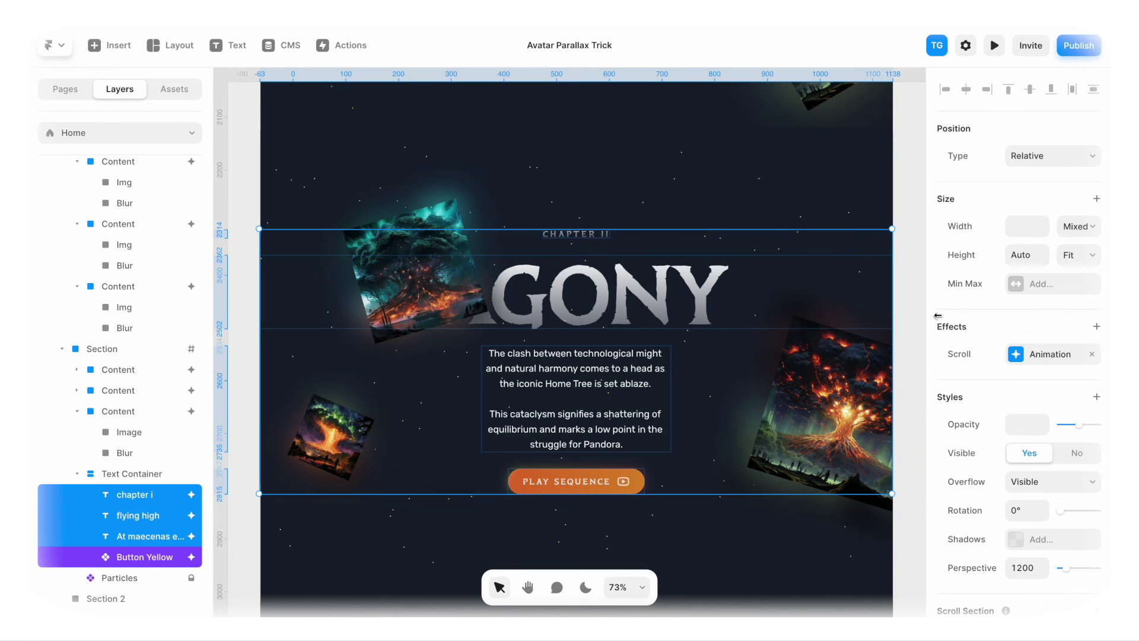
click(1016, 355)
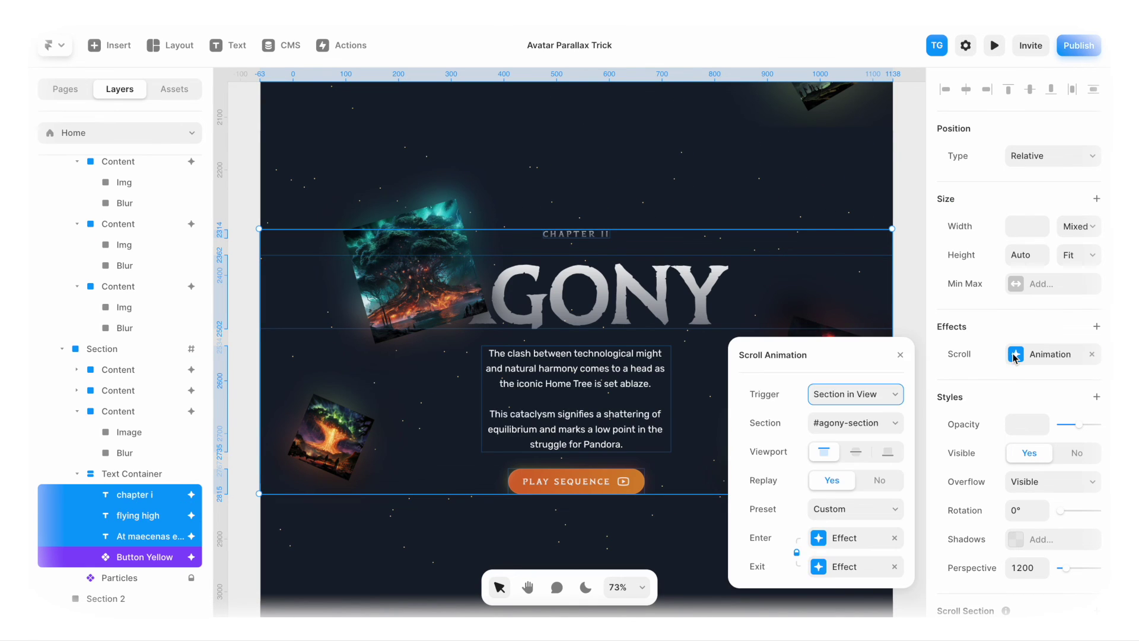
click(822, 538)
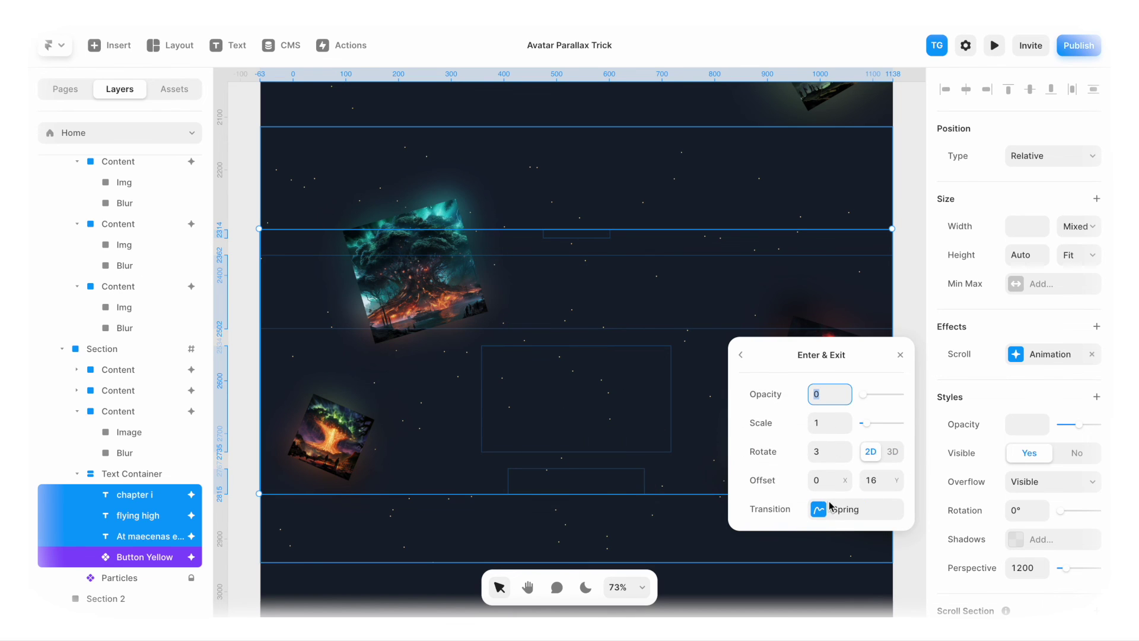
click(820, 511)
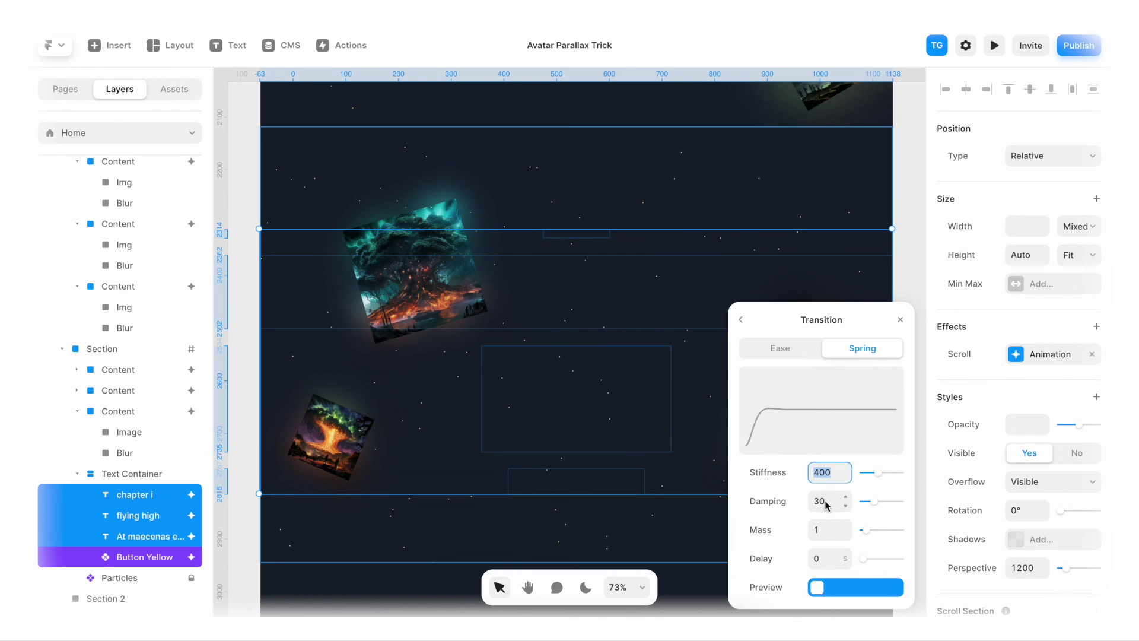
click(826, 502)
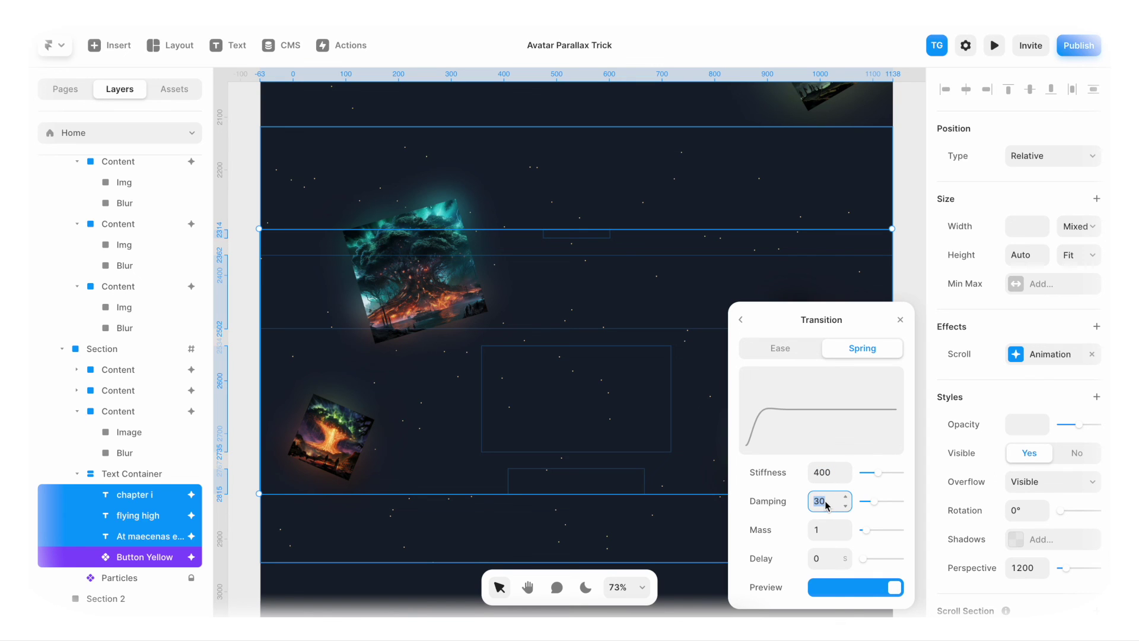
text(60)
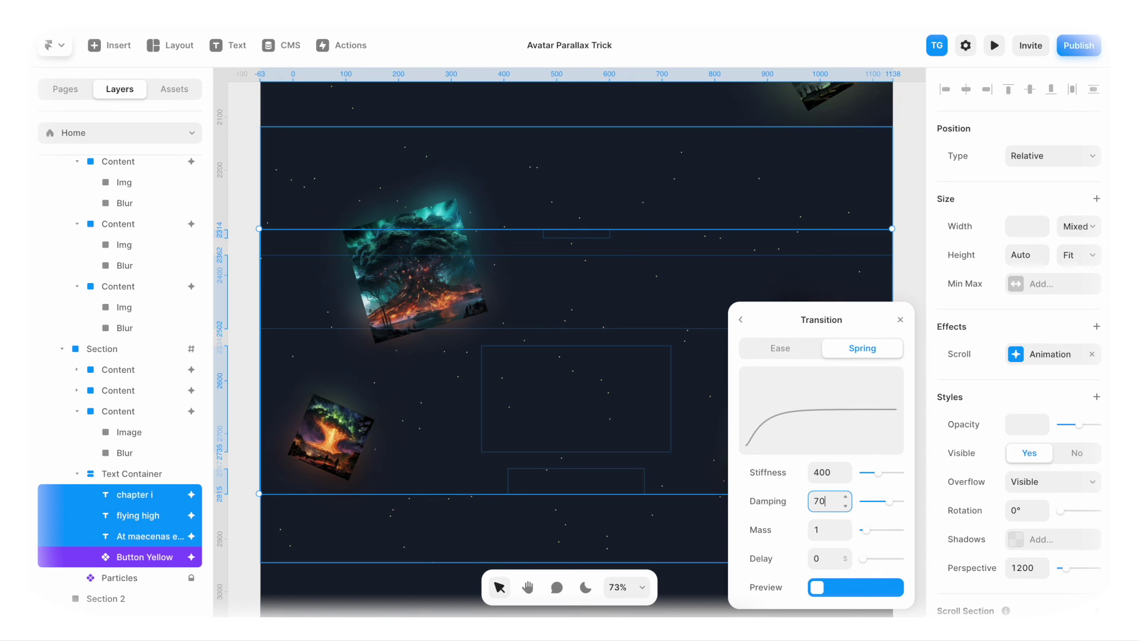
click(834, 470)
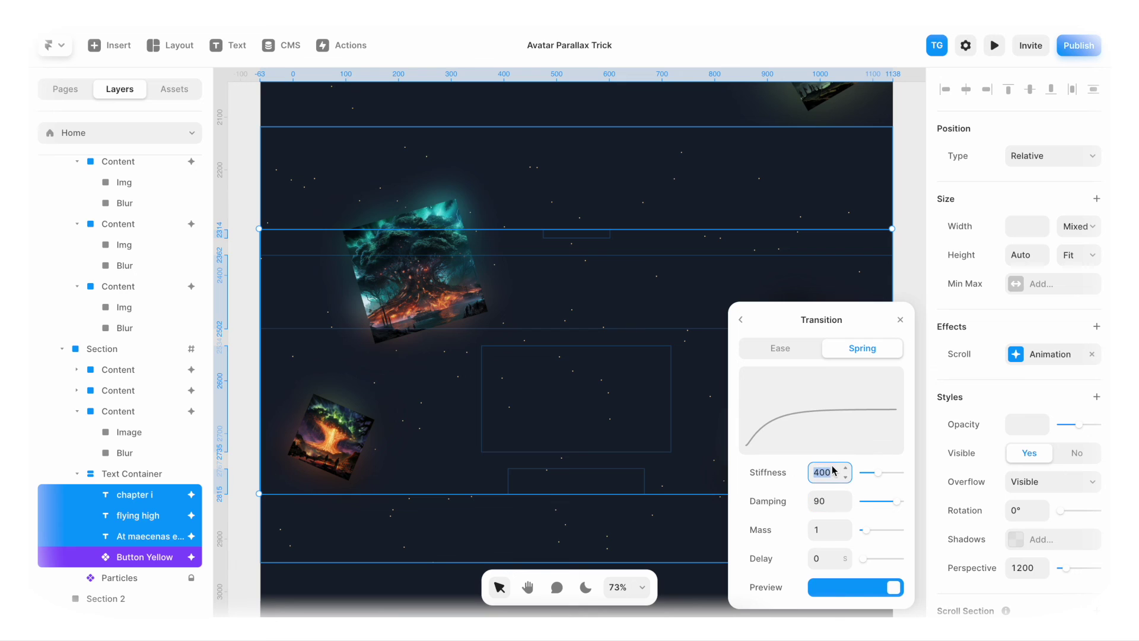
text(300)
click(829, 525)
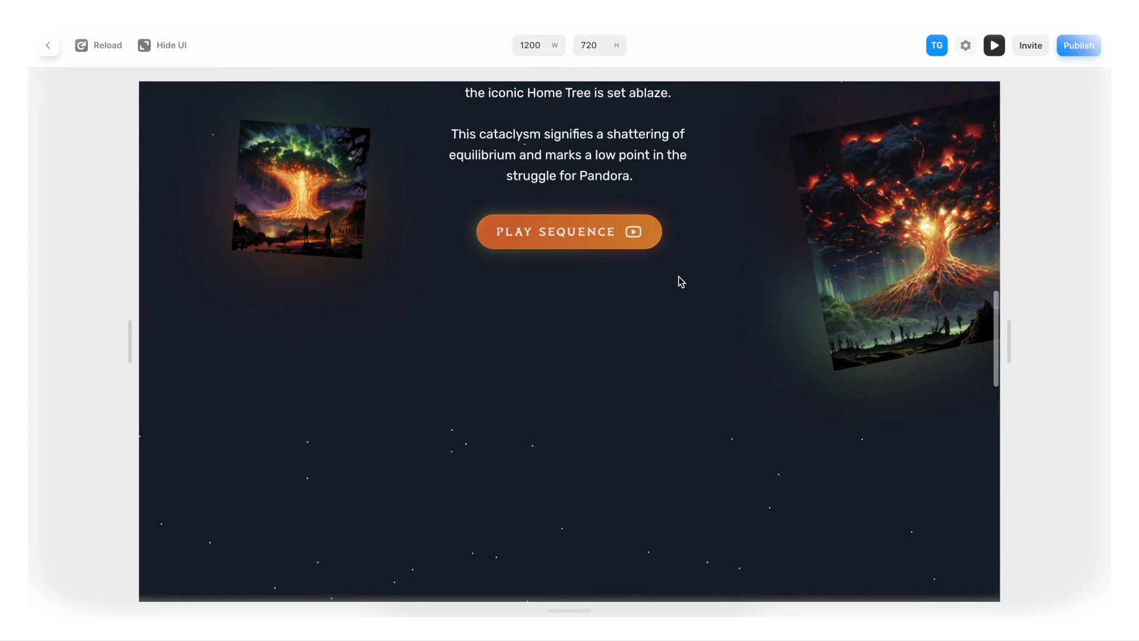
- Preview the adjusted spring transition on the Agony elements, scrolling up and down through the section and checking the button's edges
scroll(681, 282, up, 6)
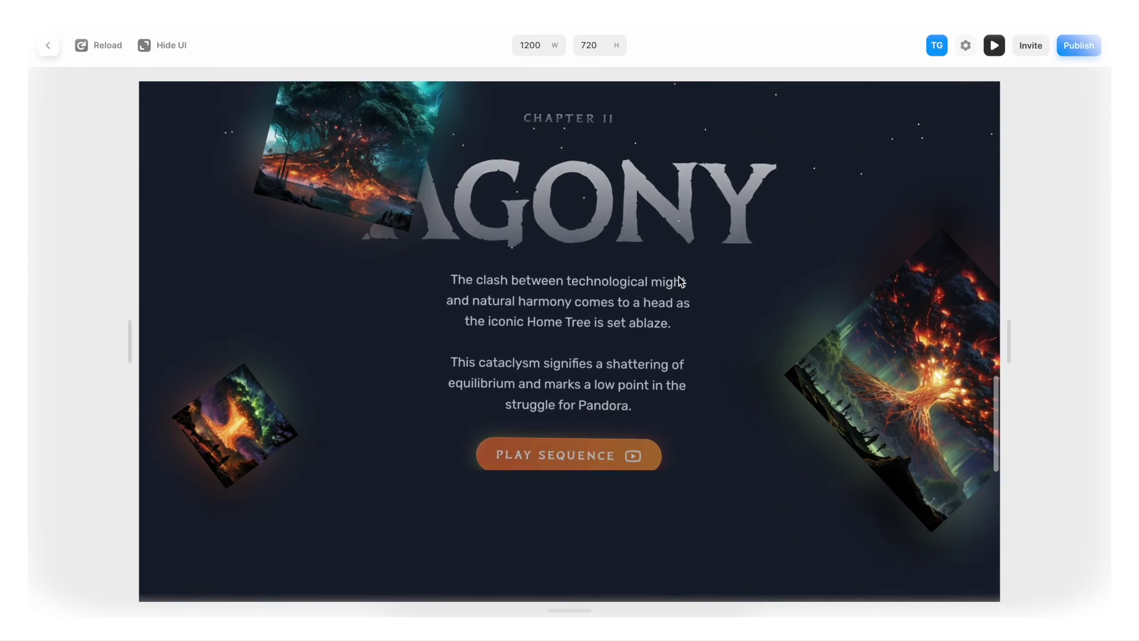
scroll(681, 282, up, 2)
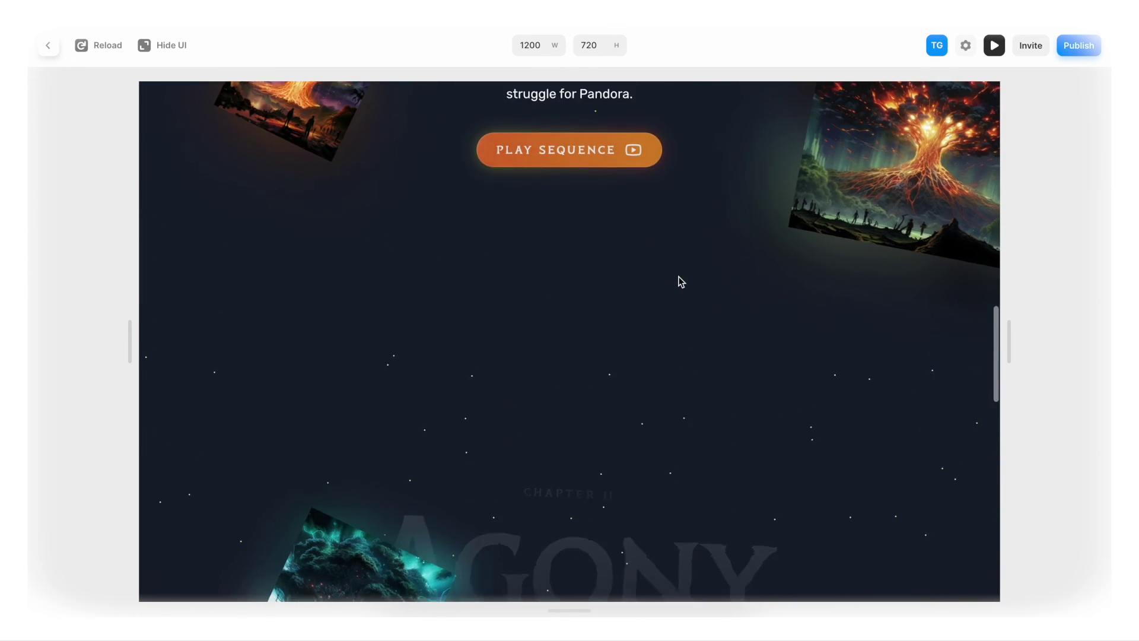
scroll(681, 282, down, 5)
scroll(681, 282, down, 5)
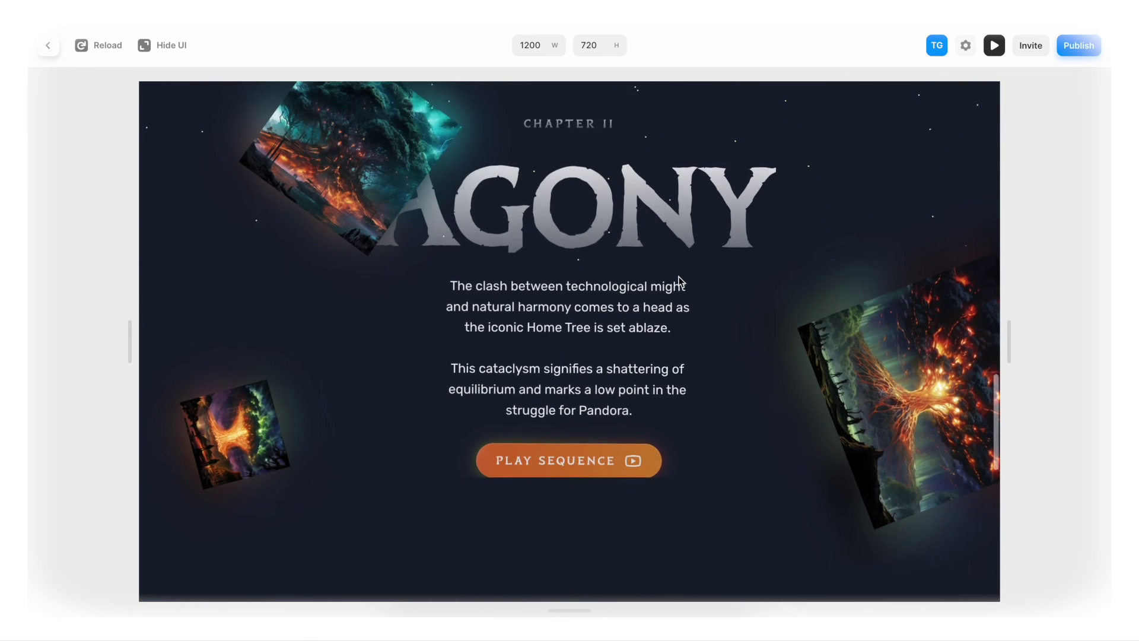
scroll(681, 282, down, 5)
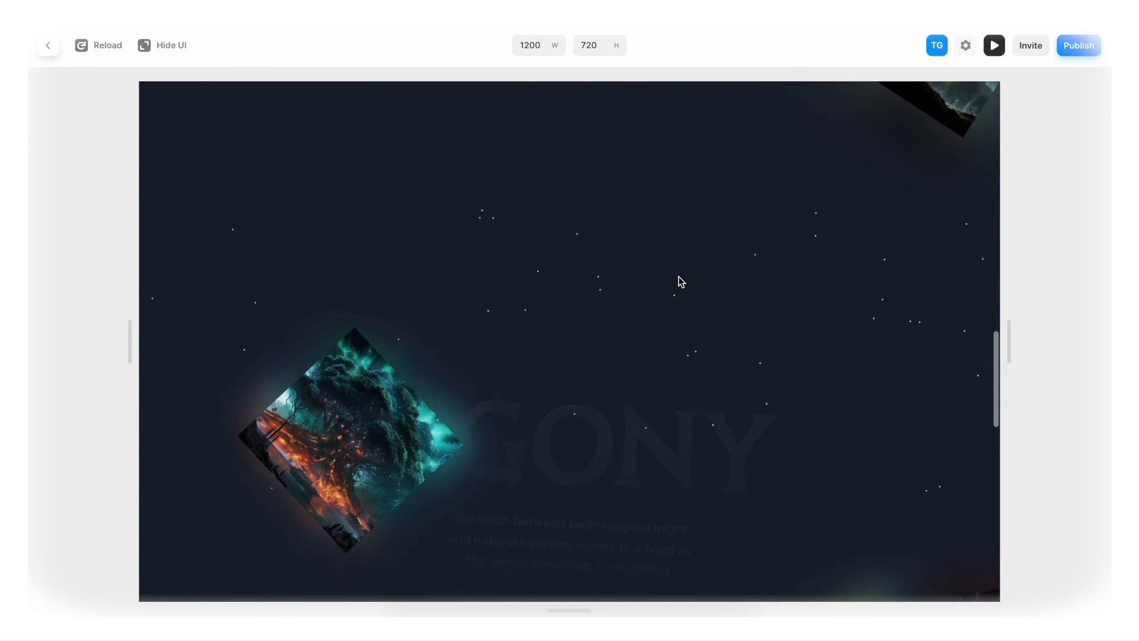
scroll(678, 277, down, 1)
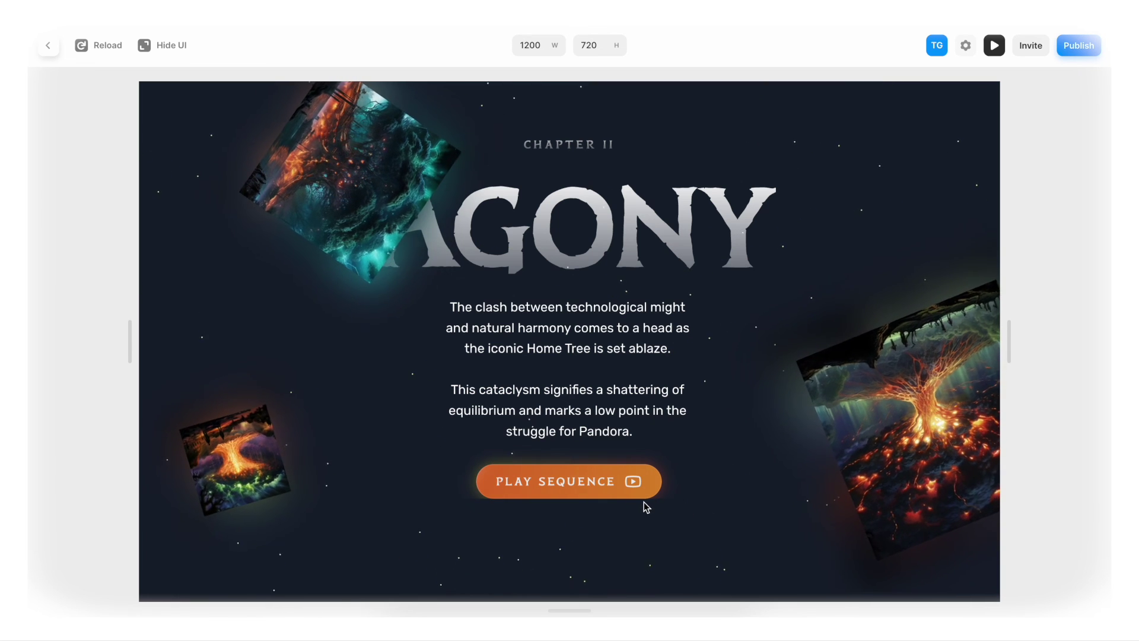
key(Escape)
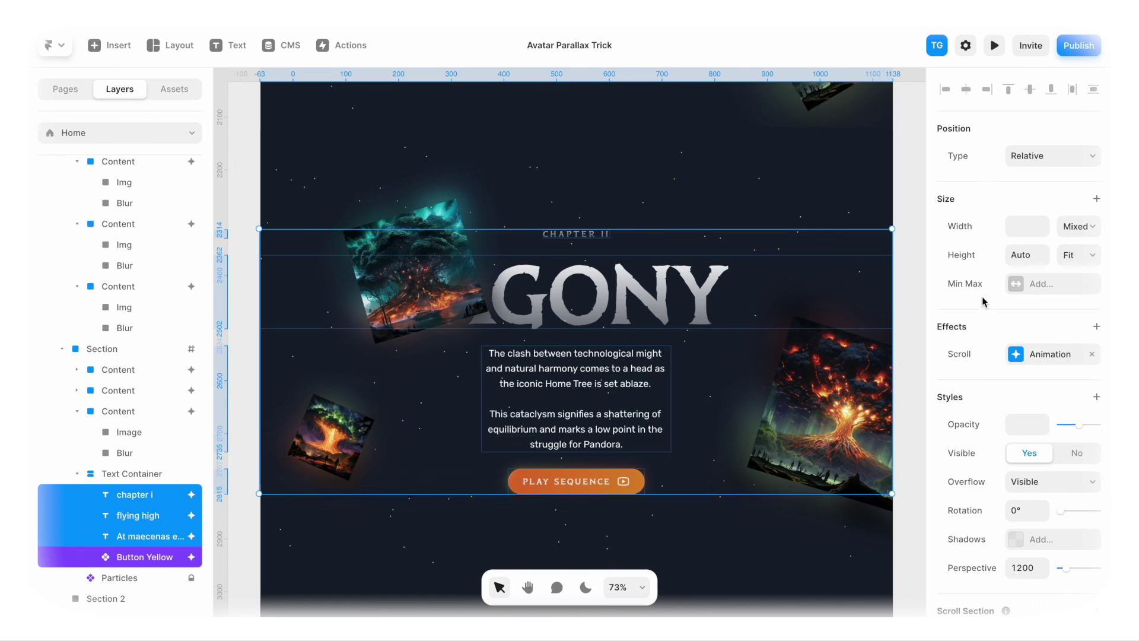
- Set the overflow of the Agony section's Text Container to Visible
scroll(982, 302, down, 3)
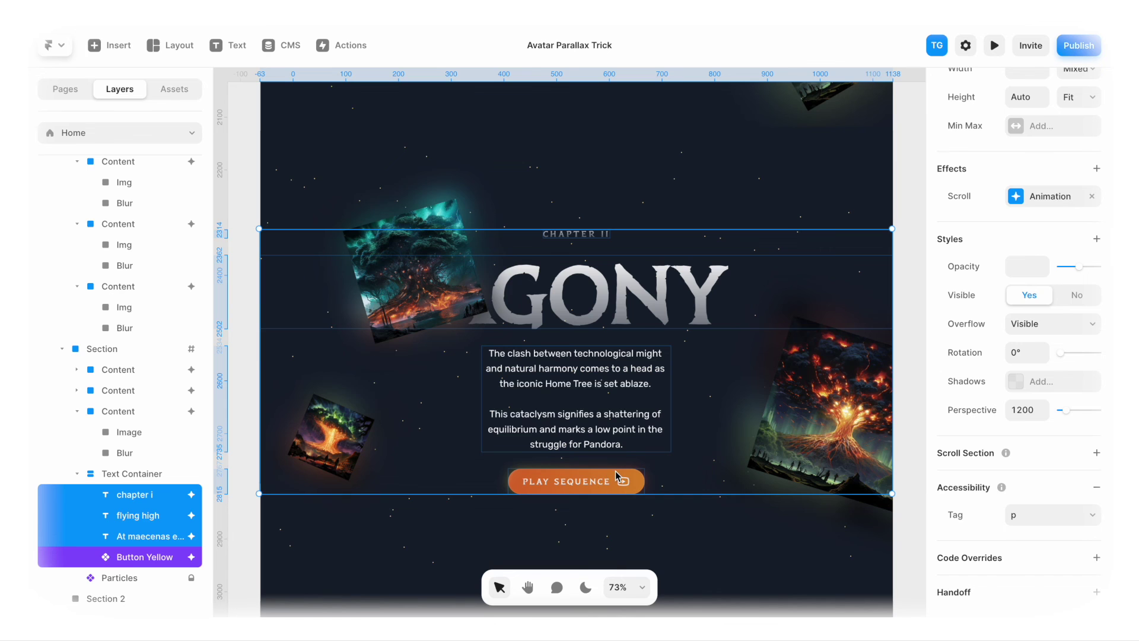
key(Escape)
key(Escape)
click(641, 433)
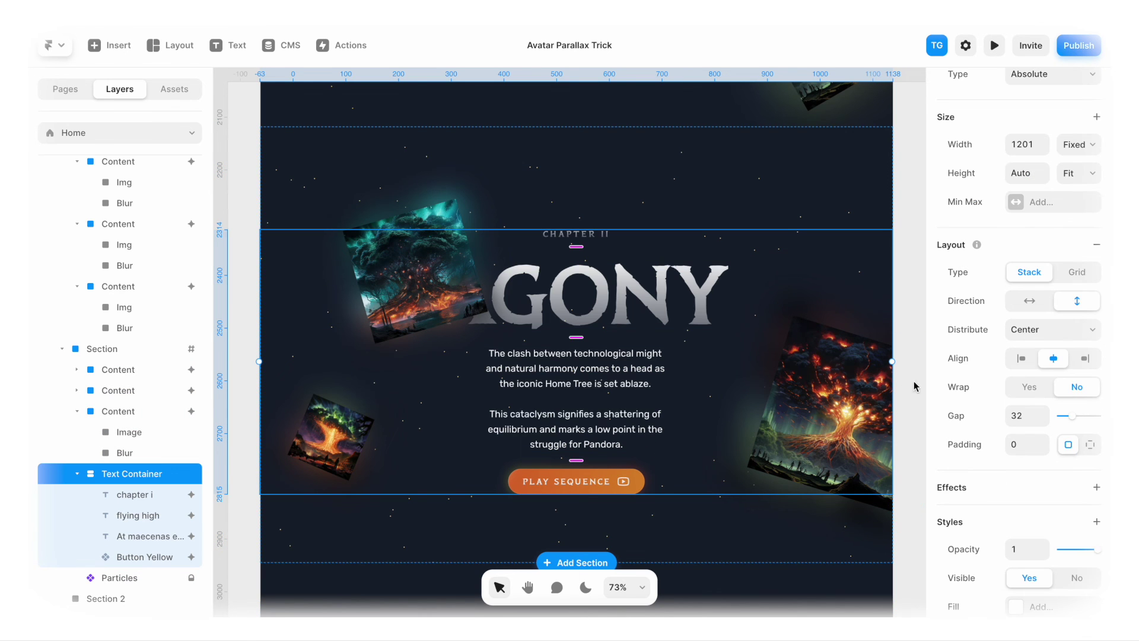
scroll(1000, 350, down, 5)
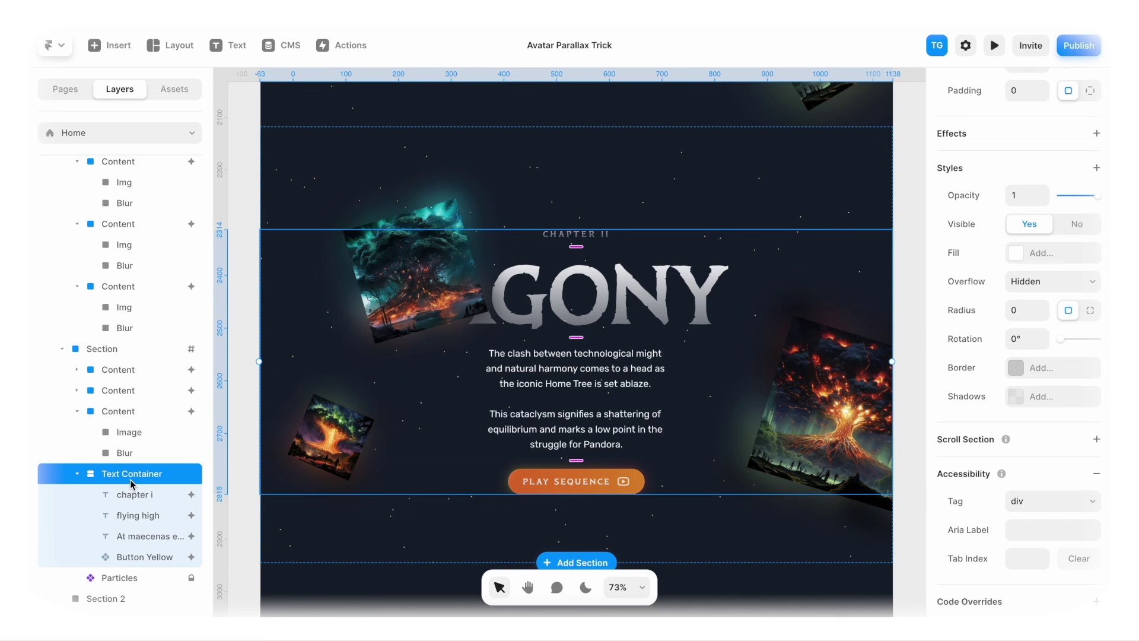
click(1051, 281)
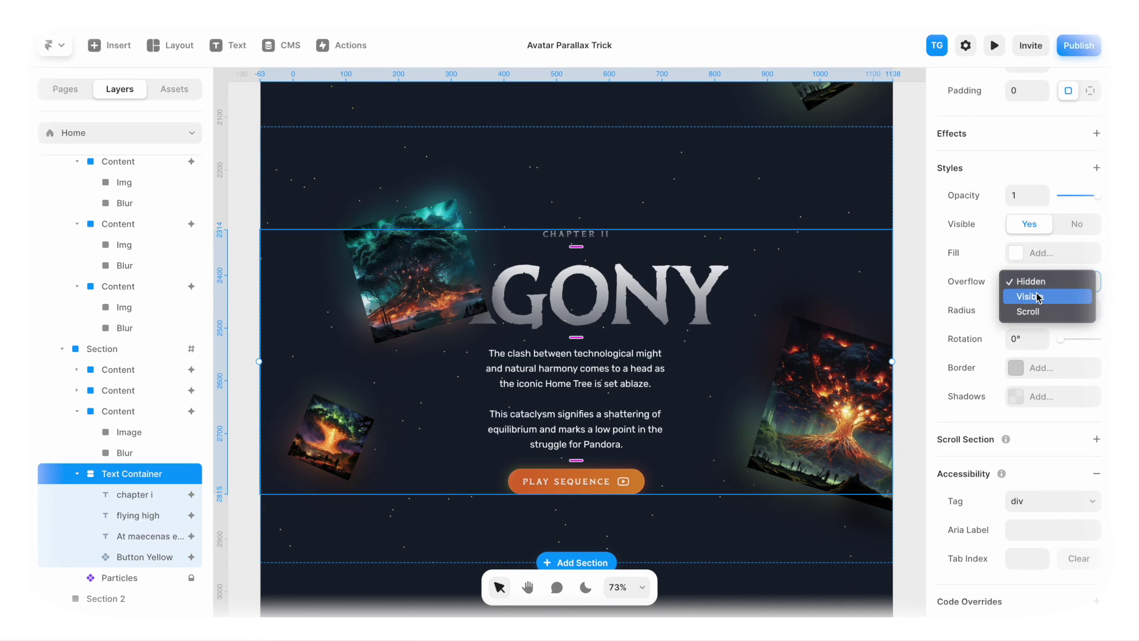
click(1034, 297)
- Preview the Agony section with visible overflow, checking the Play Sequence button and text while scrolling over the section start
key(ctrl+p)
scroll(725, 368, down, 10)
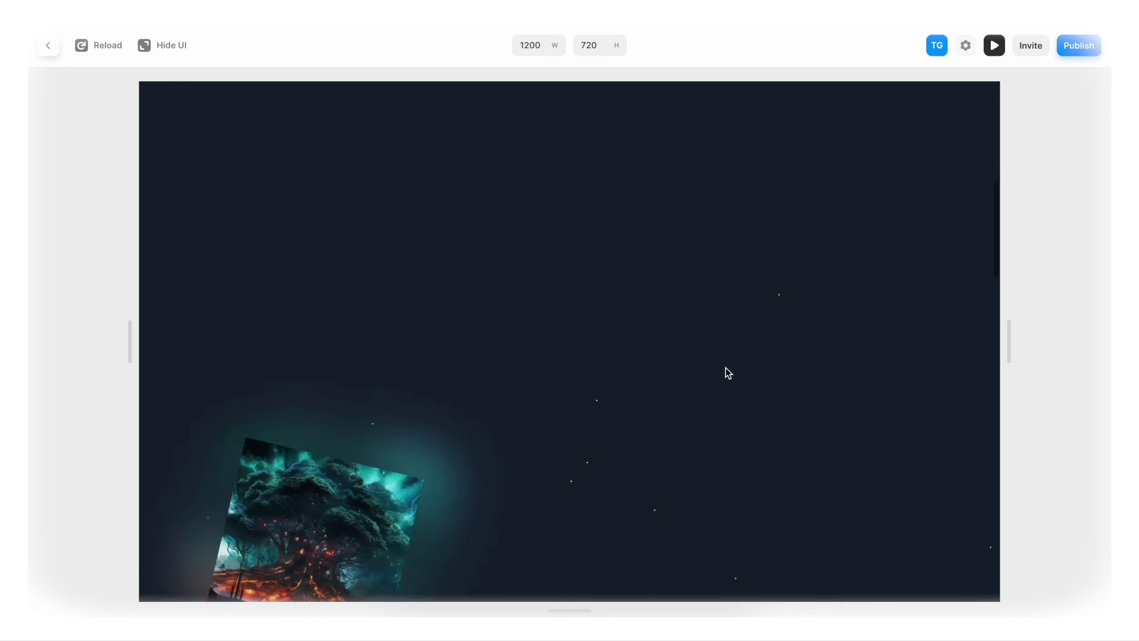
scroll(728, 373, down, 5)
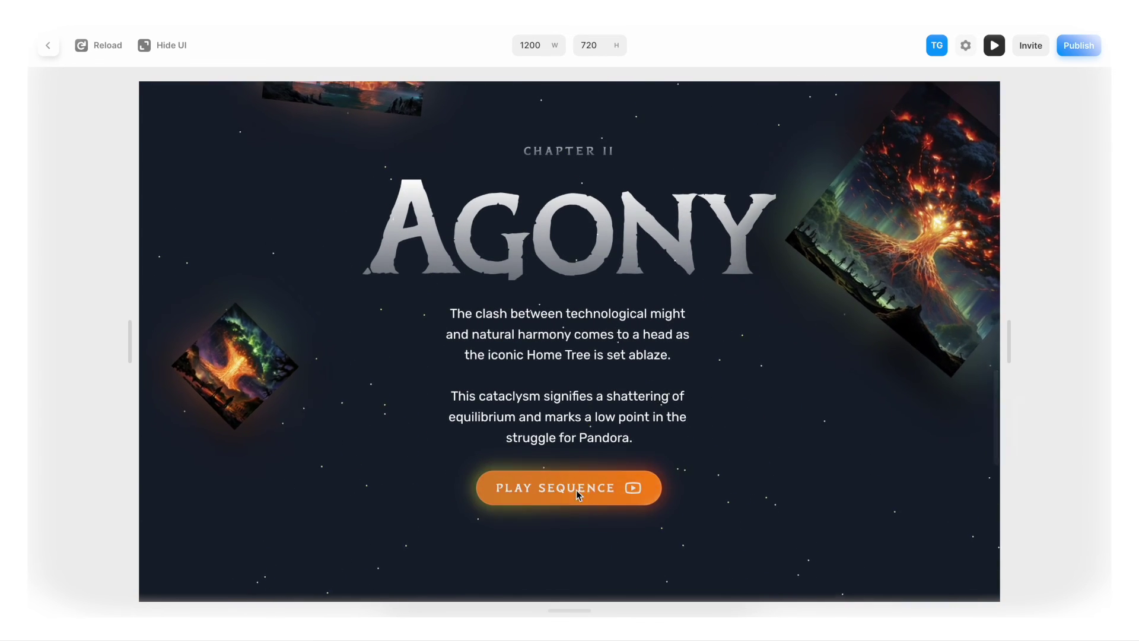
scroll(633, 381, up, 4)
scroll(633, 379, down, 3)
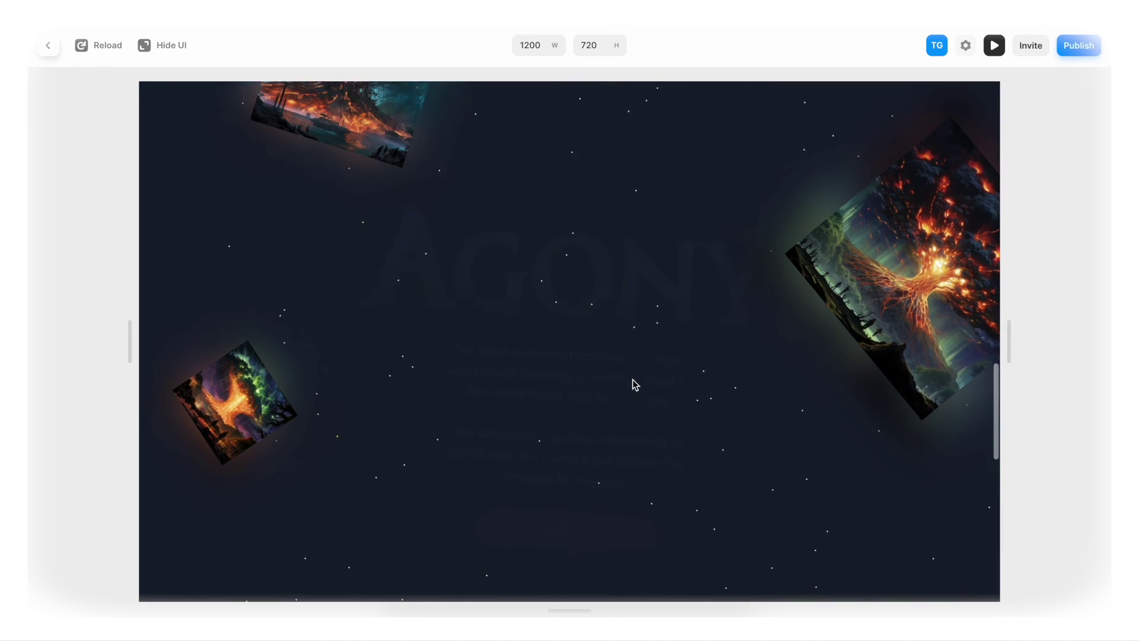
scroll(632, 384, down, 1)
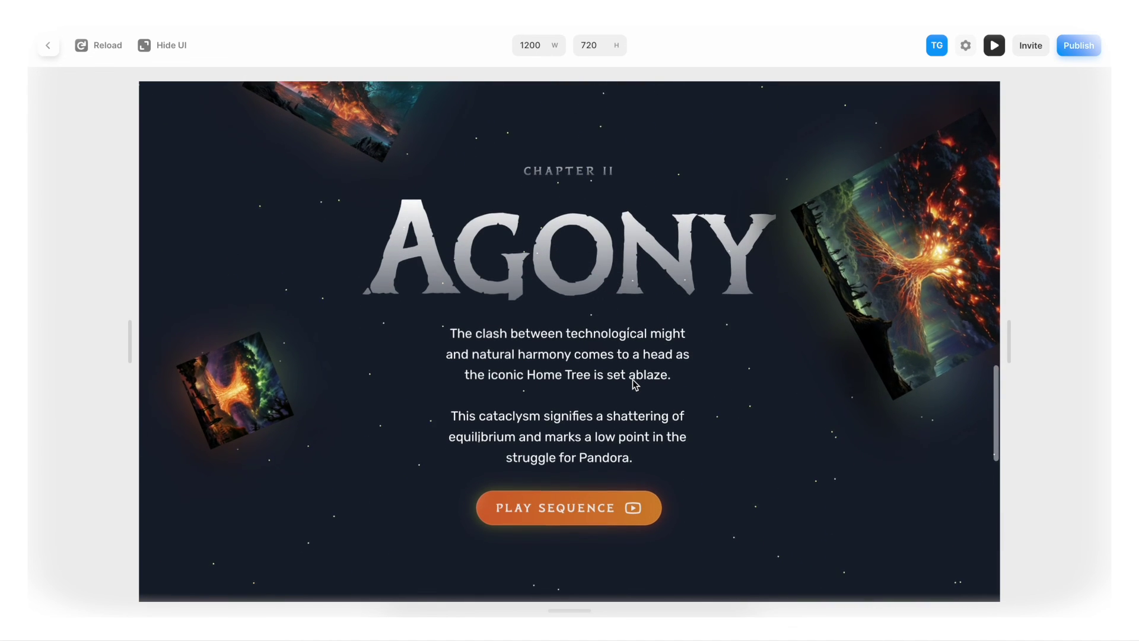